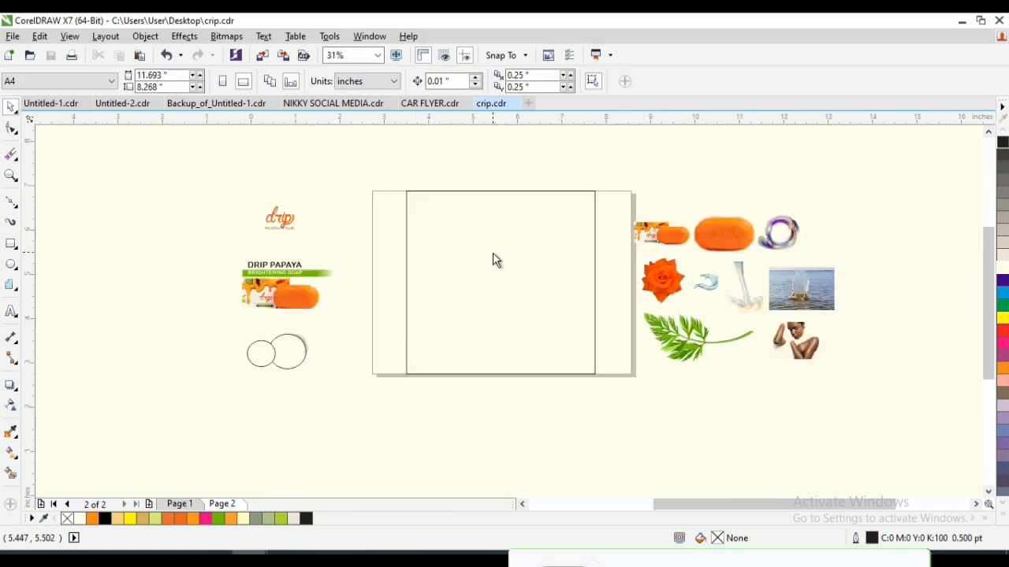
- Place the sea splash photo in the lower part of the page's frame, scaled to about 8.495 × 5.634 inches
scroll(494, 260, "up", 2)
scroll(490, 263, "down", 2)
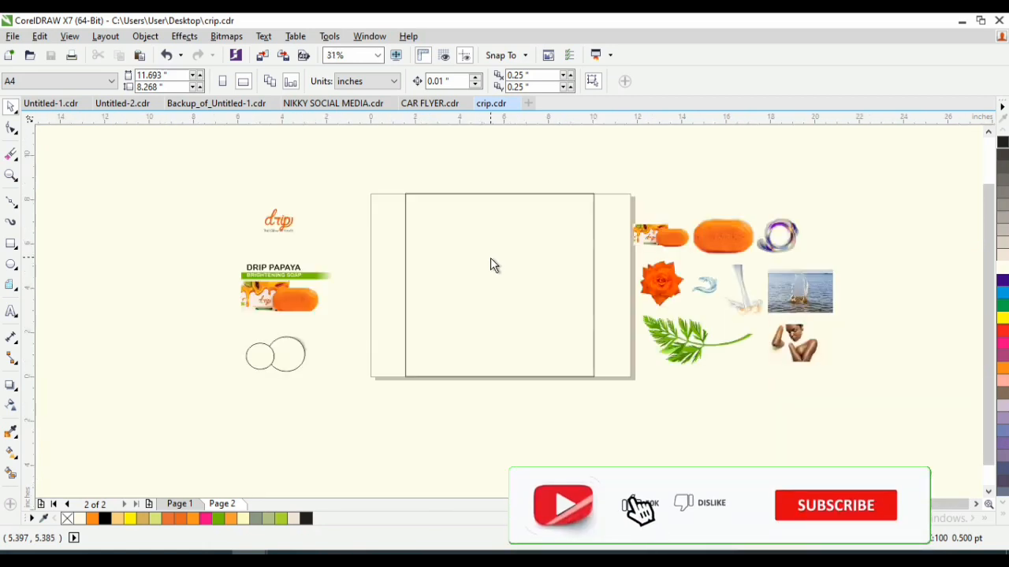
left_click(816, 303)
left_click_drag(815, 304, 606, 207)
scroll(541, 346, "up", 2)
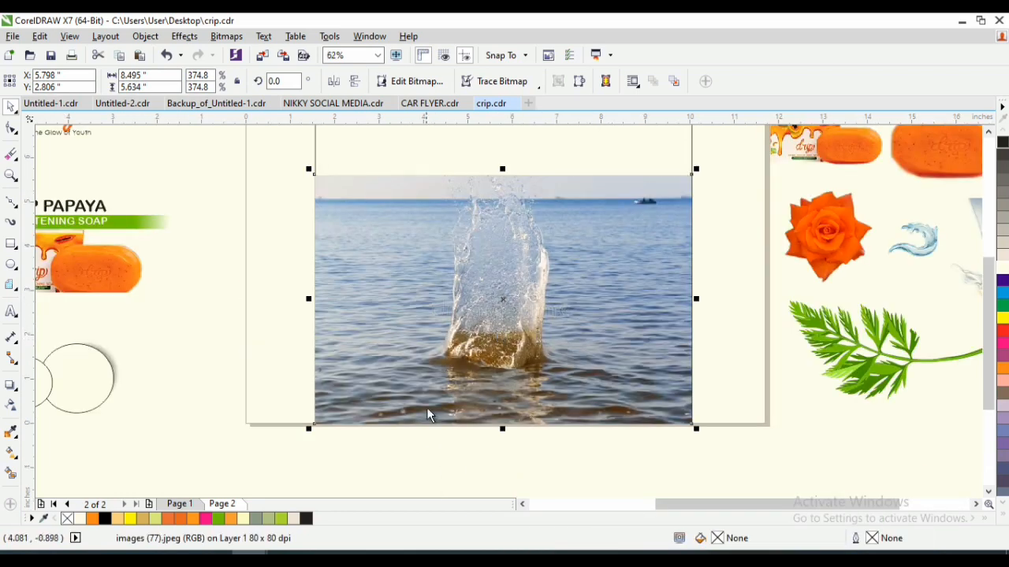
- Convert the sea photo to a Duotone bitmap of type Monotone using PANTONE Hexachrome Orange C
left_click(226, 37)
left_click(241, 37)
left_click(236, 35)
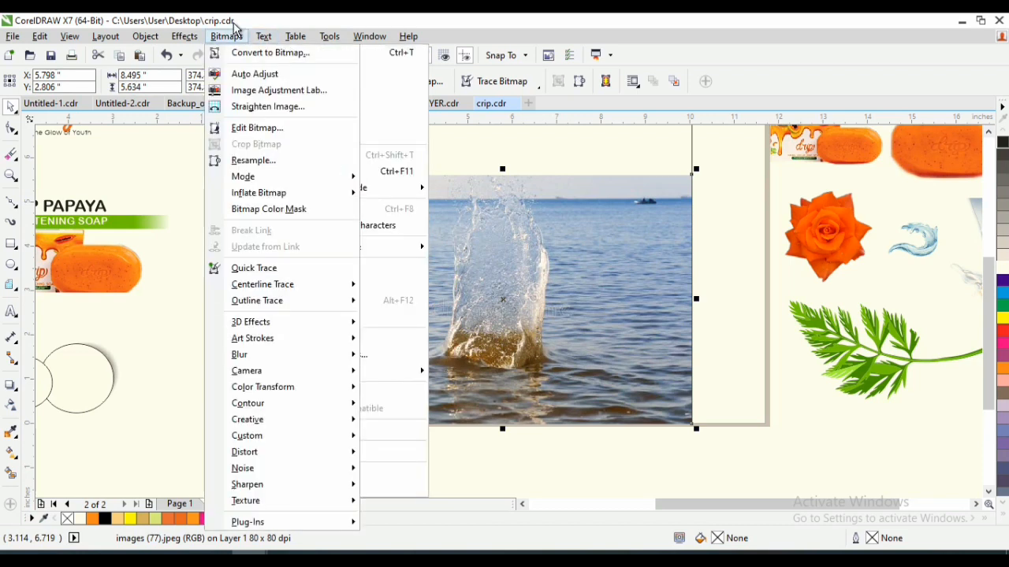
mouse_move(290, 178)
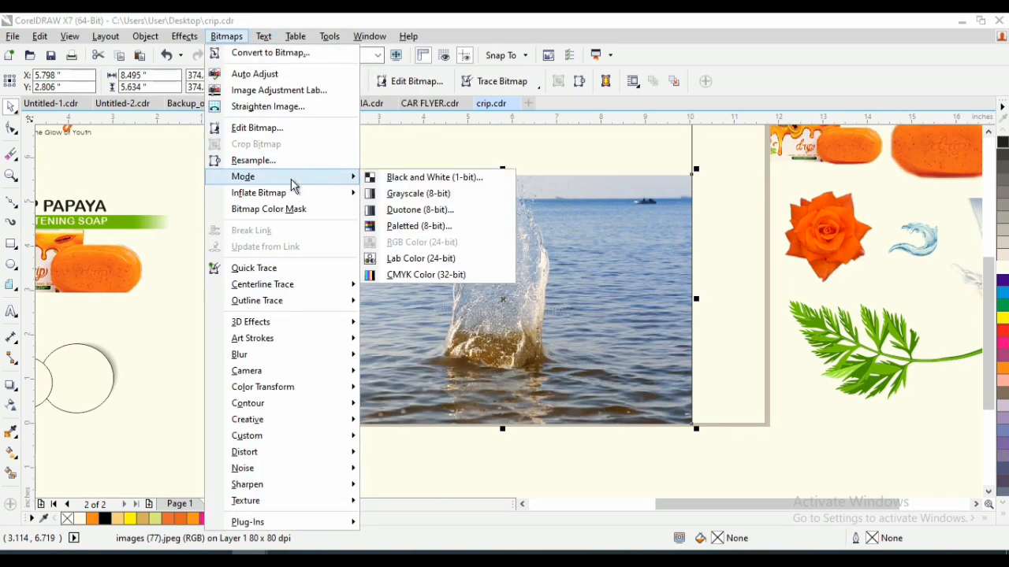
left_click(409, 209)
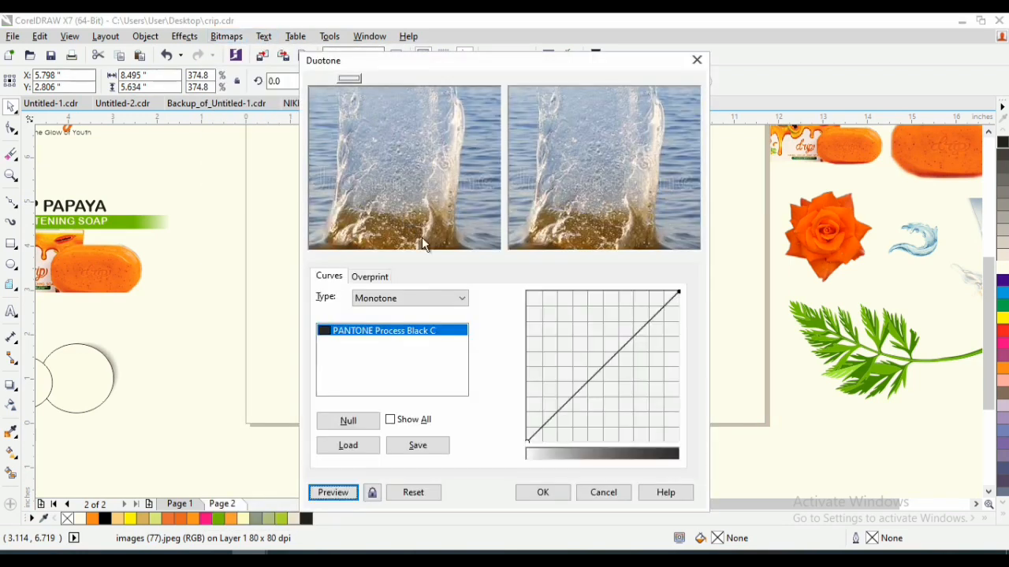
double_click(409, 331)
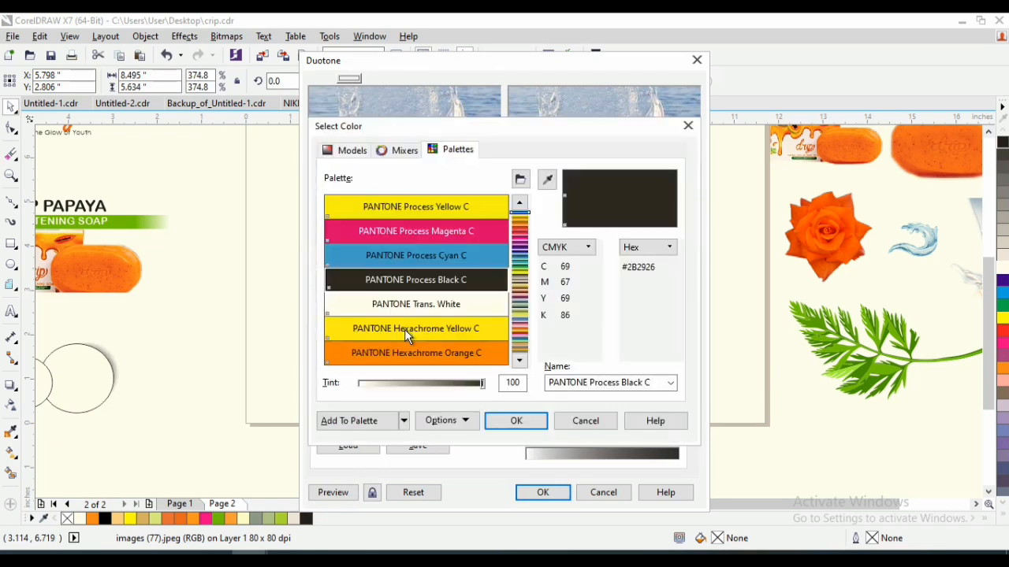
left_click(407, 358)
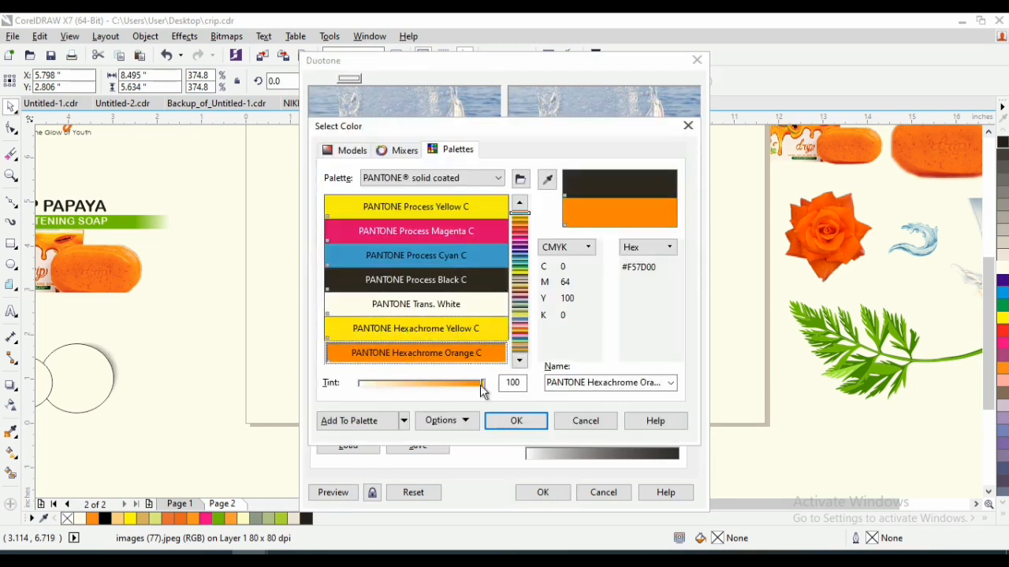
left_click(507, 418)
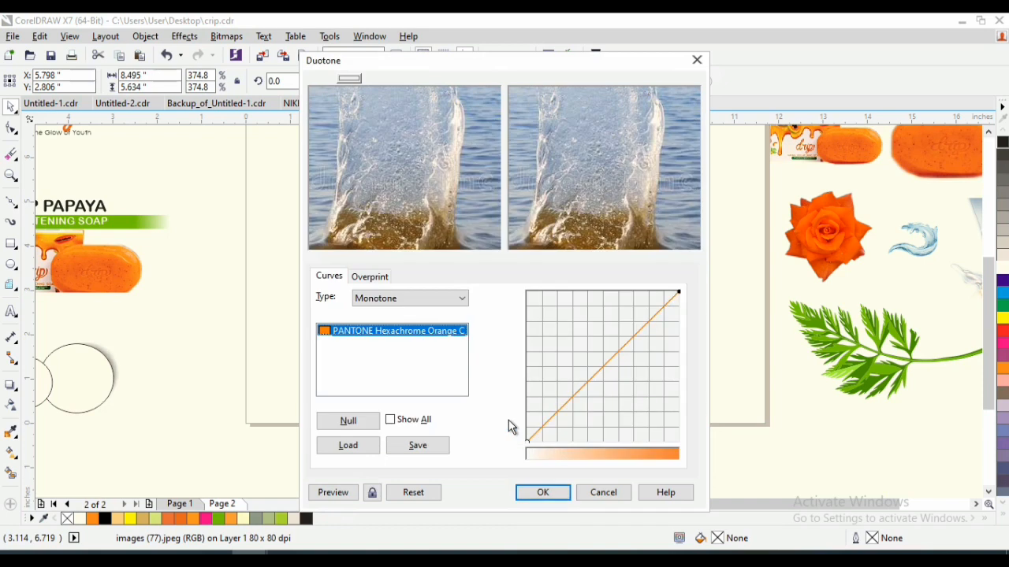
left_click(543, 492)
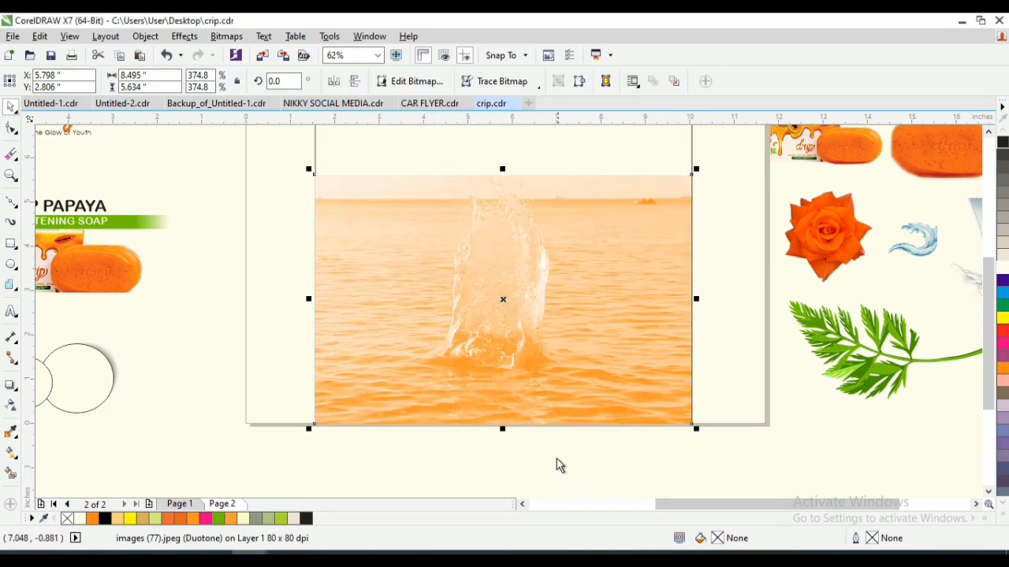
- Darken the orange sea photo with Hue/Saturation/Lightness, setting the Master channel's lightness to -12
left_click(226, 37)
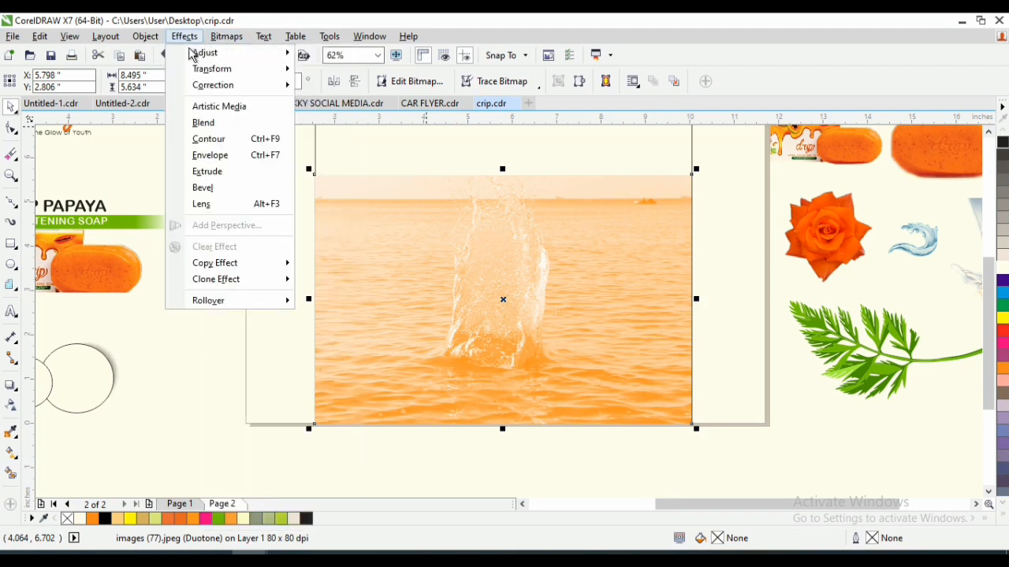
mouse_move(203, 55)
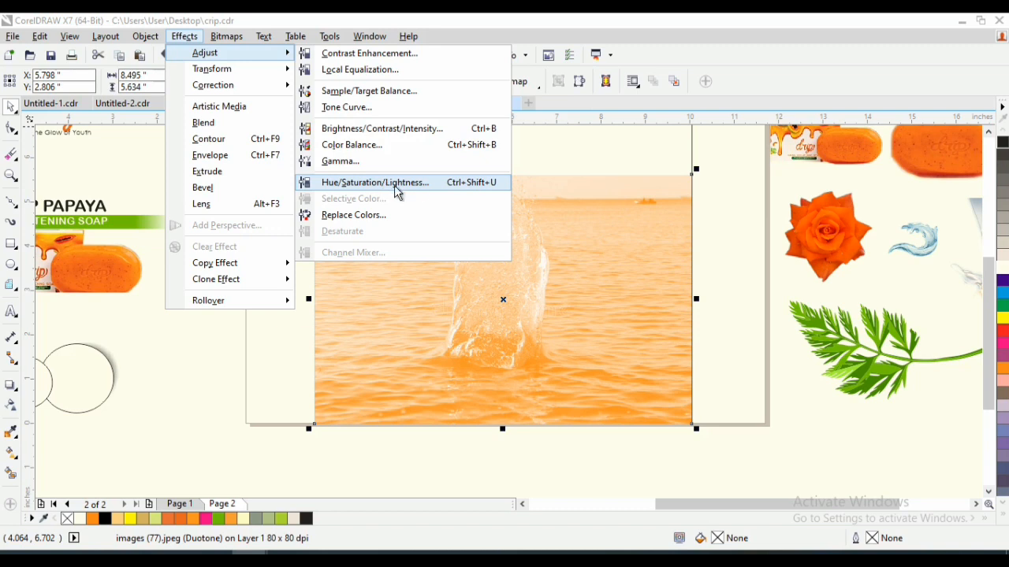
left_click(454, 186)
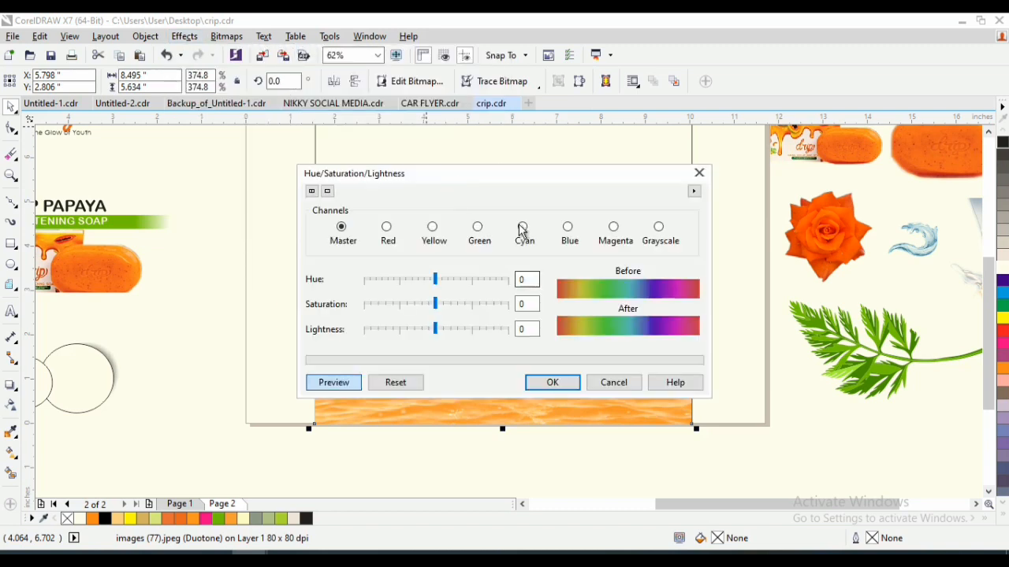
left_click_drag(498, 178, 842, 75)
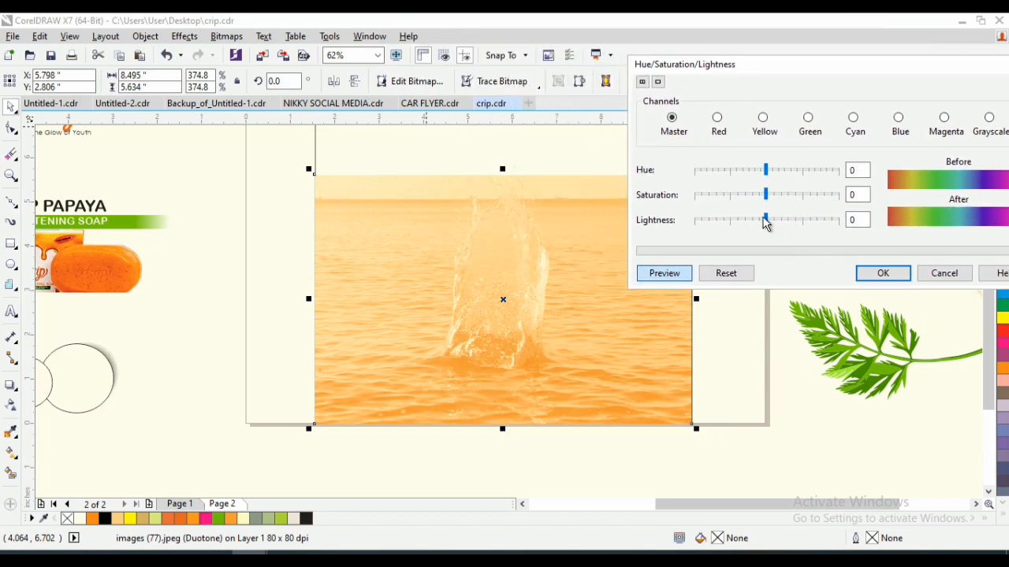
left_click_drag(764, 224, 758, 223)
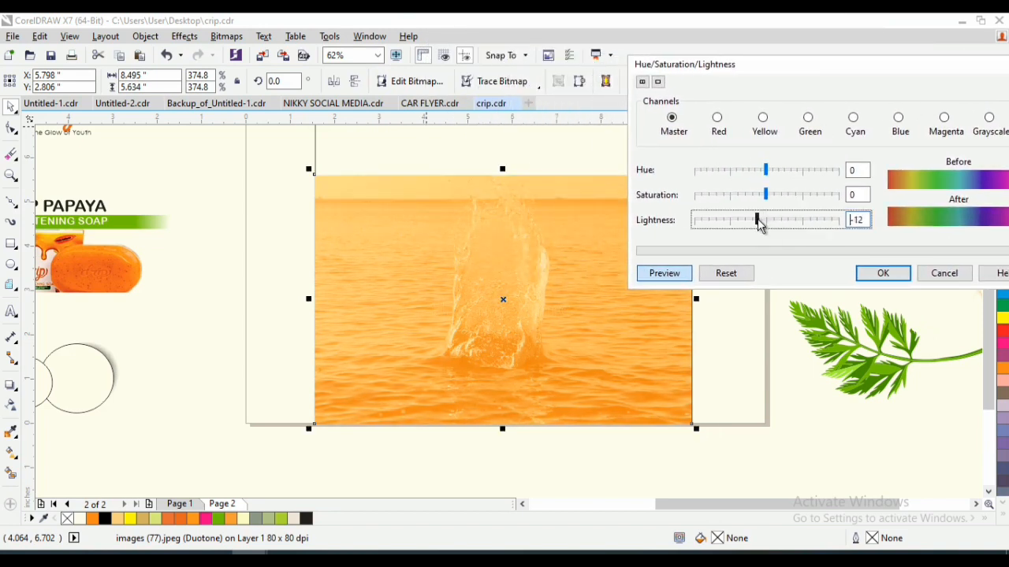
left_click(879, 273)
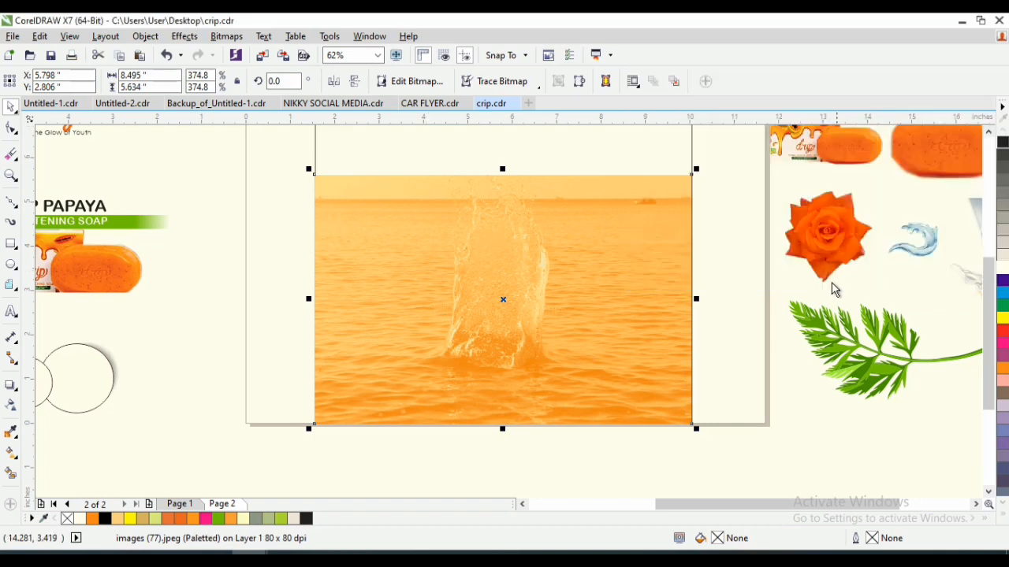
- Place the blue water swirl over the sea photo and enlarge it to about 3.883 × 2.984 inches
left_click(934, 249)
left_click_drag(934, 247, 626, 164)
left_click_drag(610, 228, 563, 264)
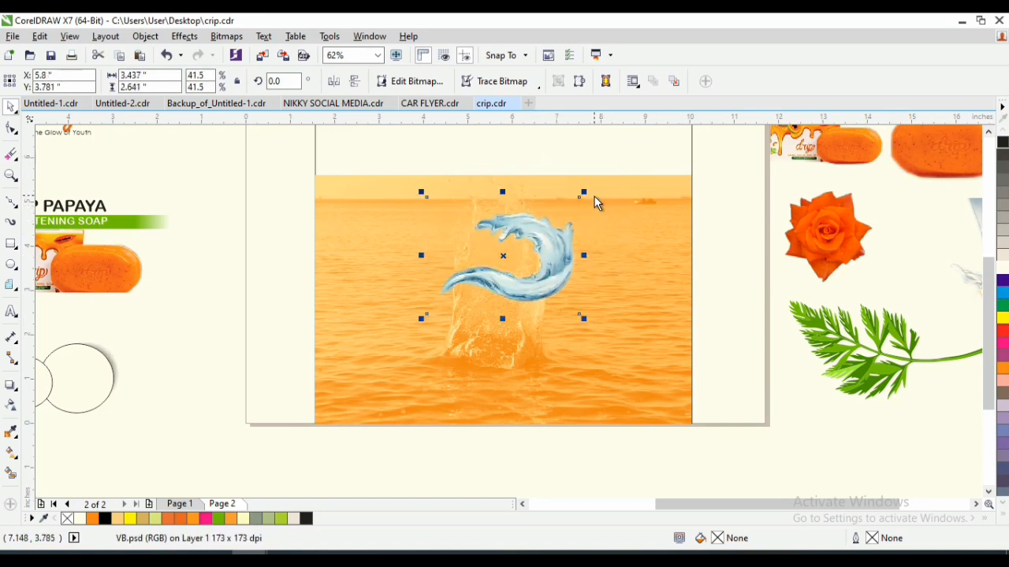
left_click_drag(586, 197, 620, 180)
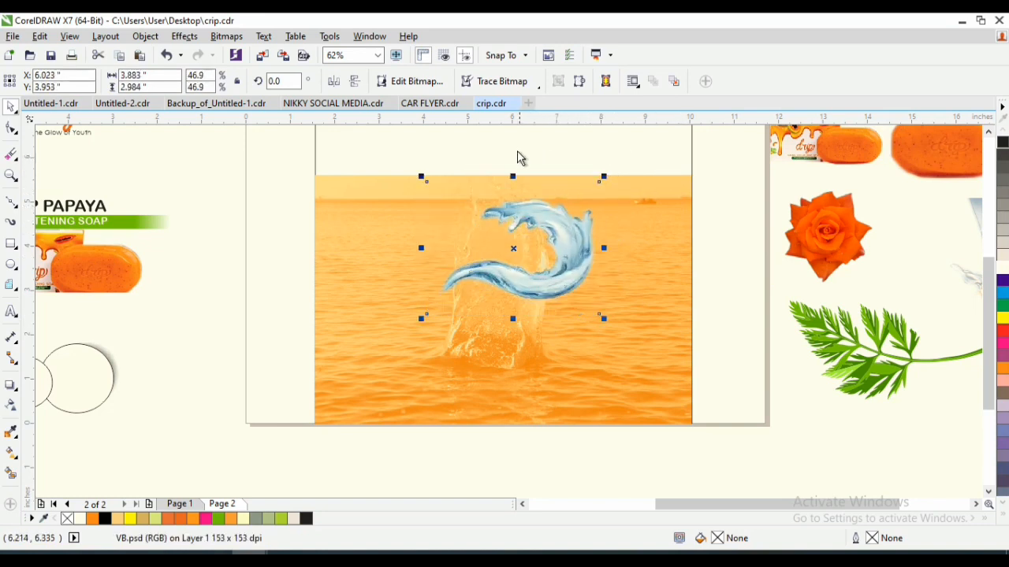
- Convert the water swirl to a Monotone Duotone bitmap using PANTONE Hexachrome Orange C
left_click(227, 36)
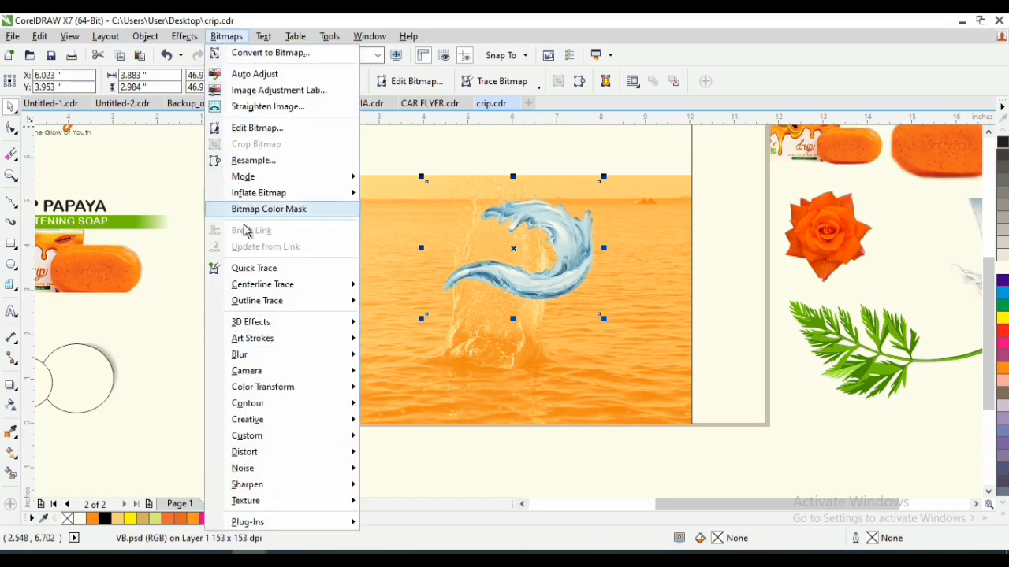
mouse_move(293, 175)
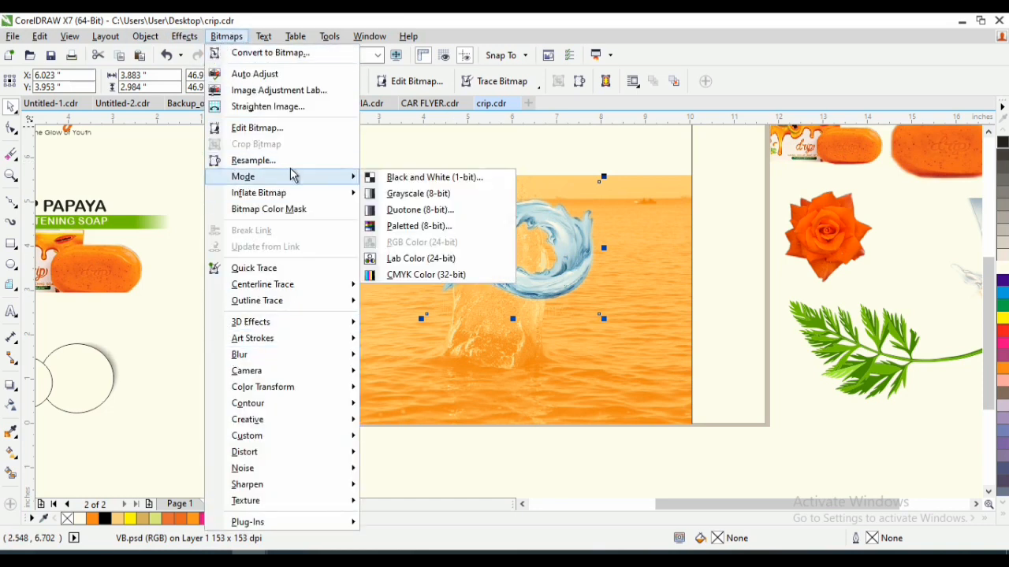
left_click(434, 215)
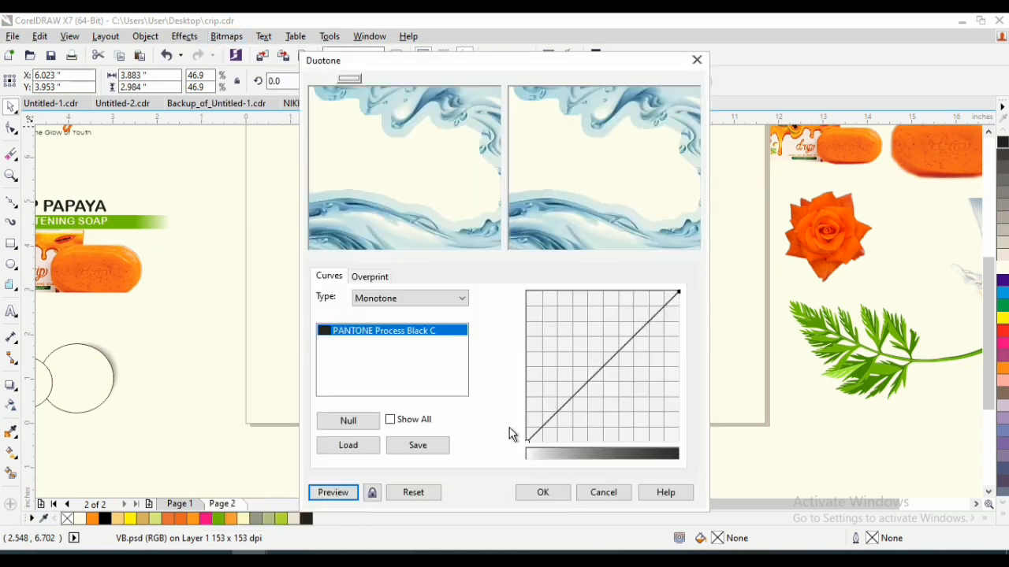
left_click(426, 334)
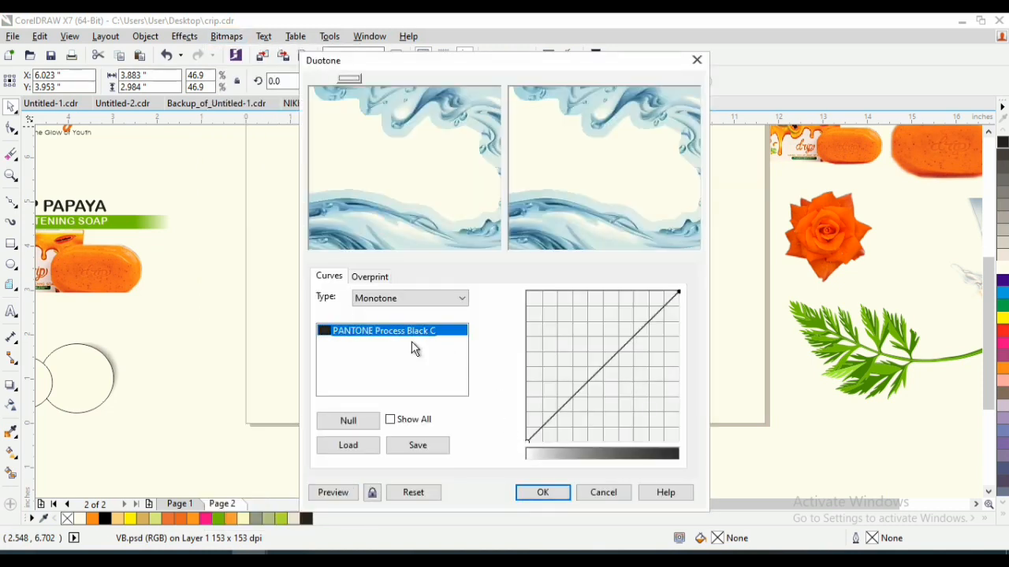
double_click(382, 333)
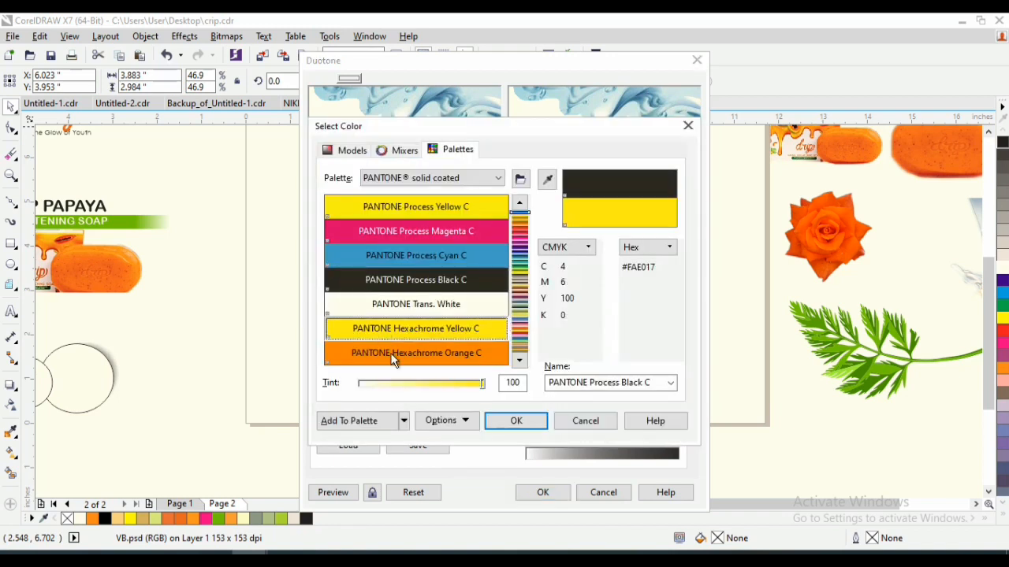
left_click(409, 354)
left_click(522, 424)
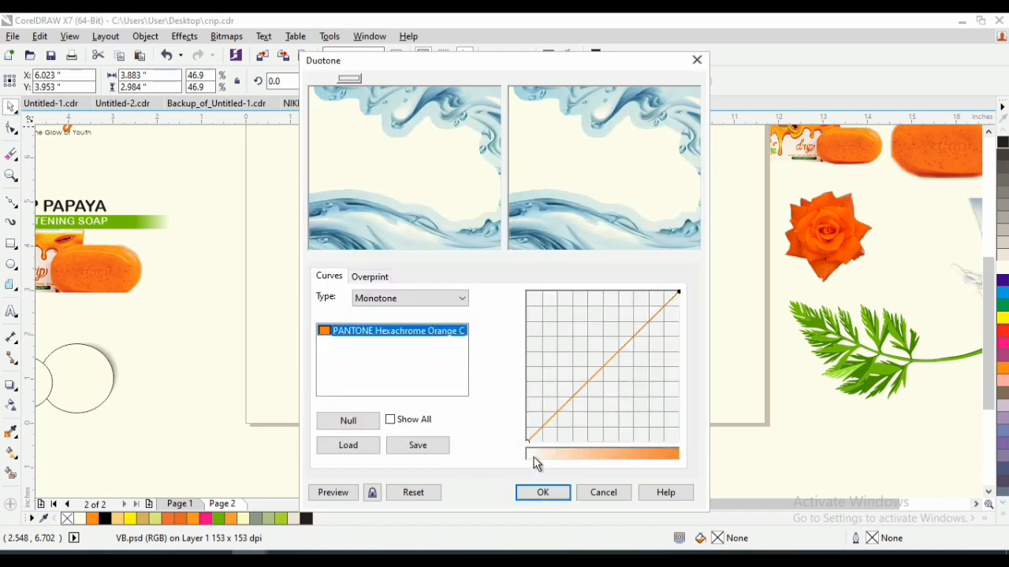
left_click(554, 492)
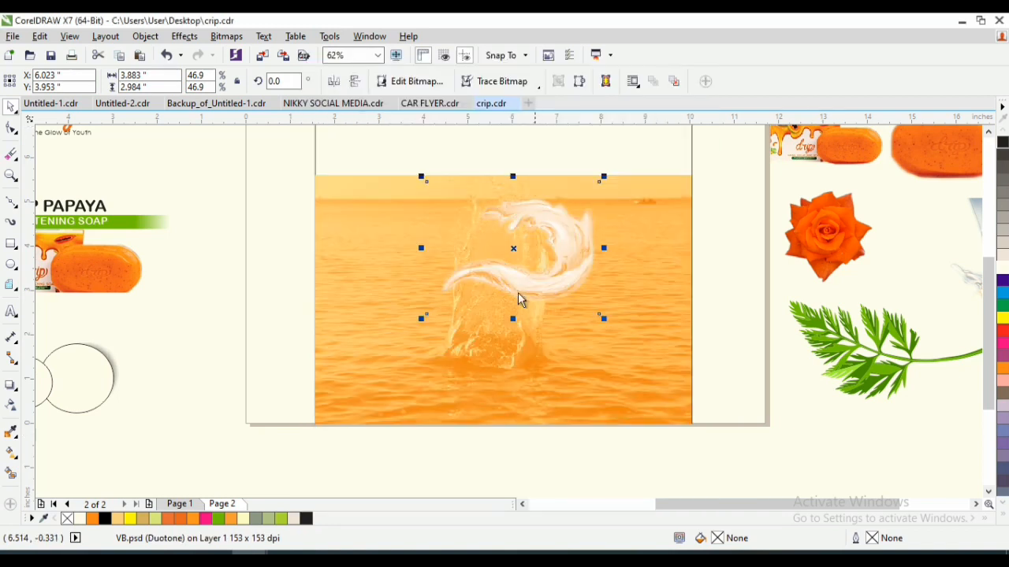
- Set the water swirl's Master lightness to -18 and move the swirl into the sea photo's lower-right corner
left_click(233, 37)
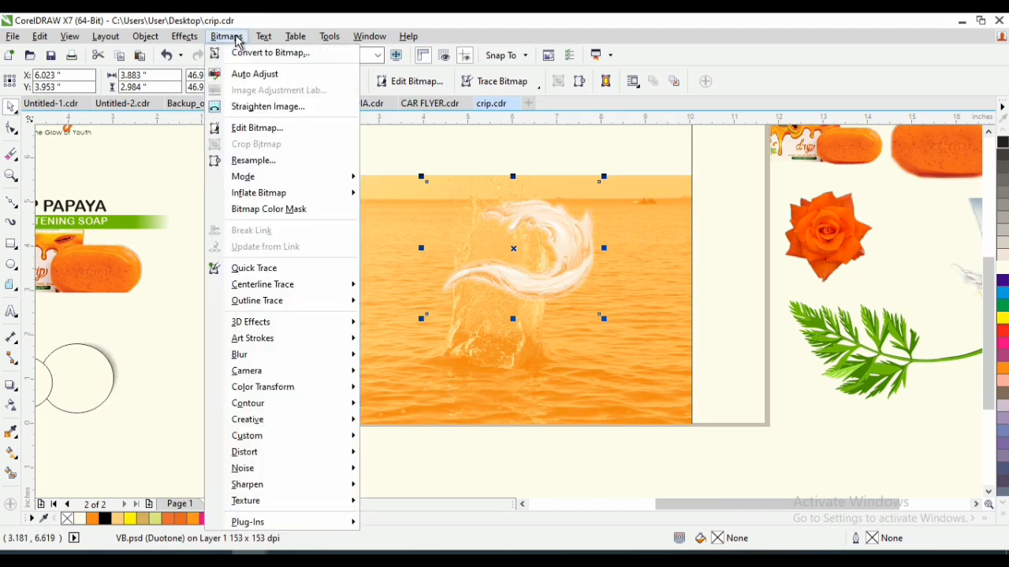
left_click(184, 37)
mouse_move(228, 53)
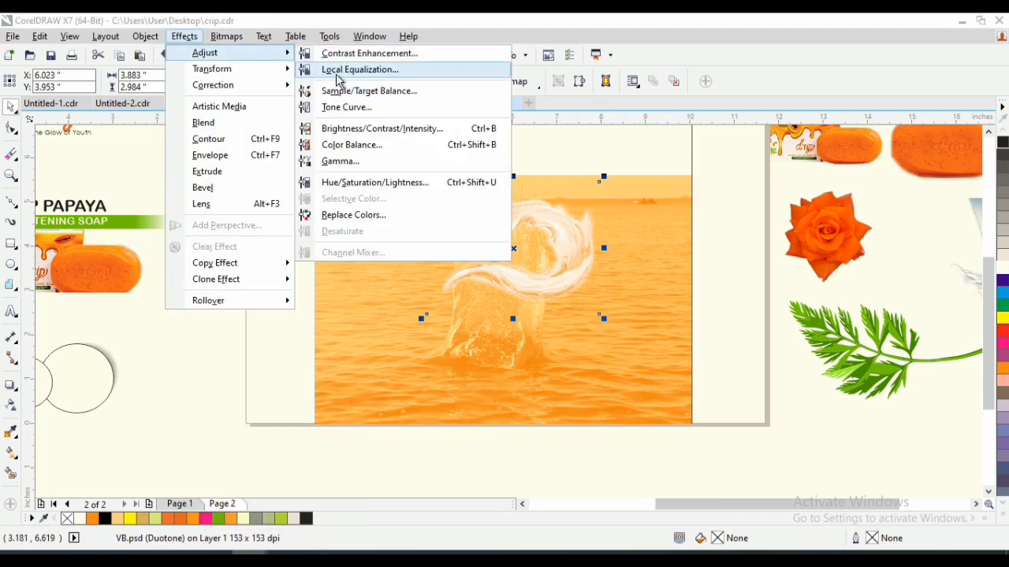
left_click(368, 183)
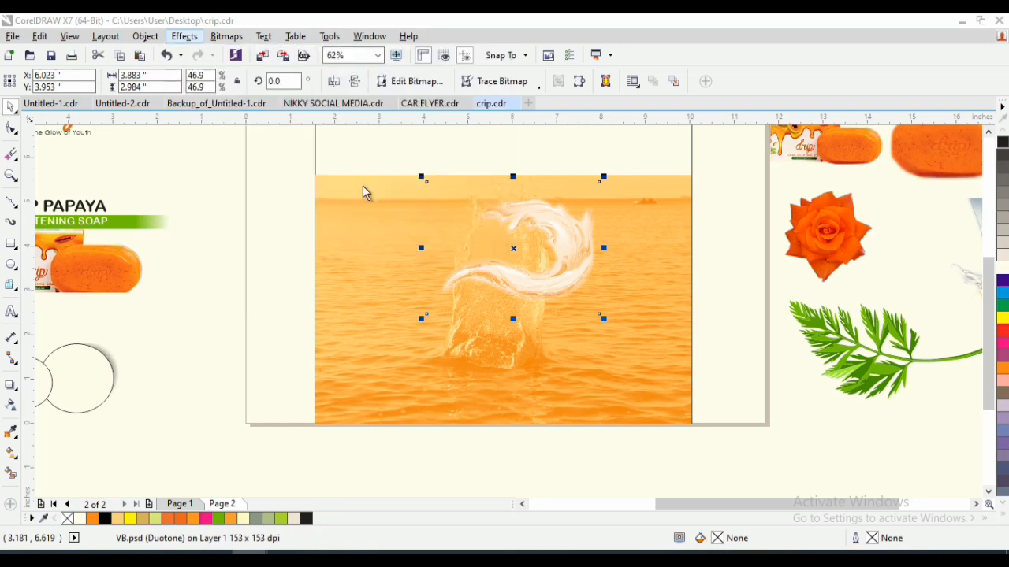
left_click_drag(564, 184, 877, 41)
left_click_drag(760, 178, 748, 183)
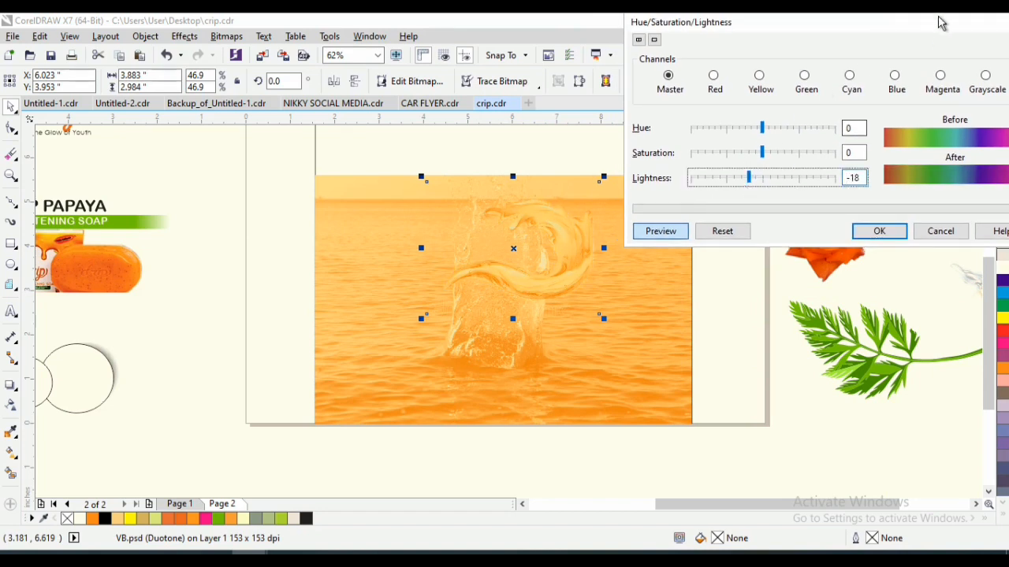
left_click_drag(938, 22, 898, 32)
left_click(856, 240)
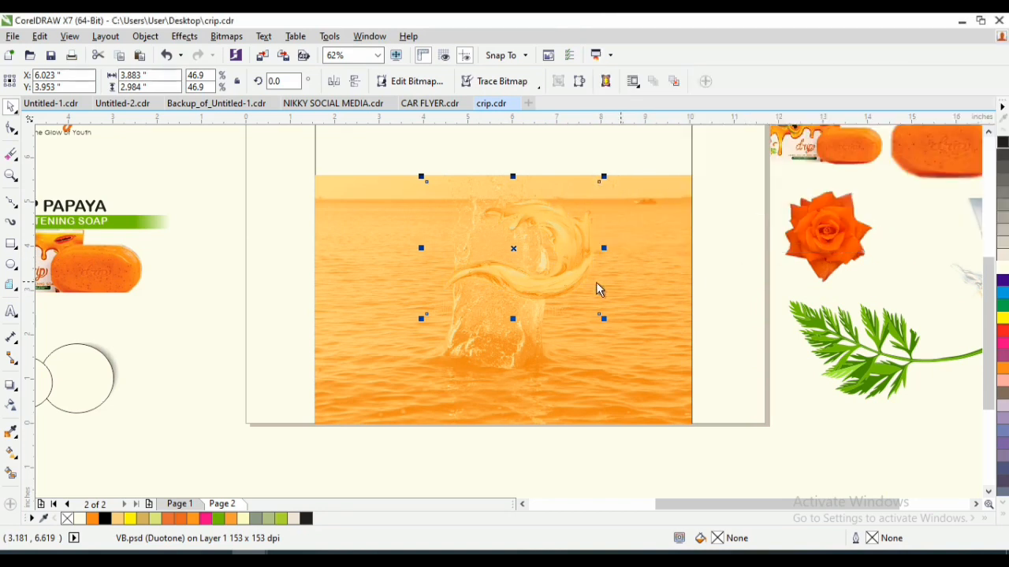
left_click_drag(565, 275, 644, 386)
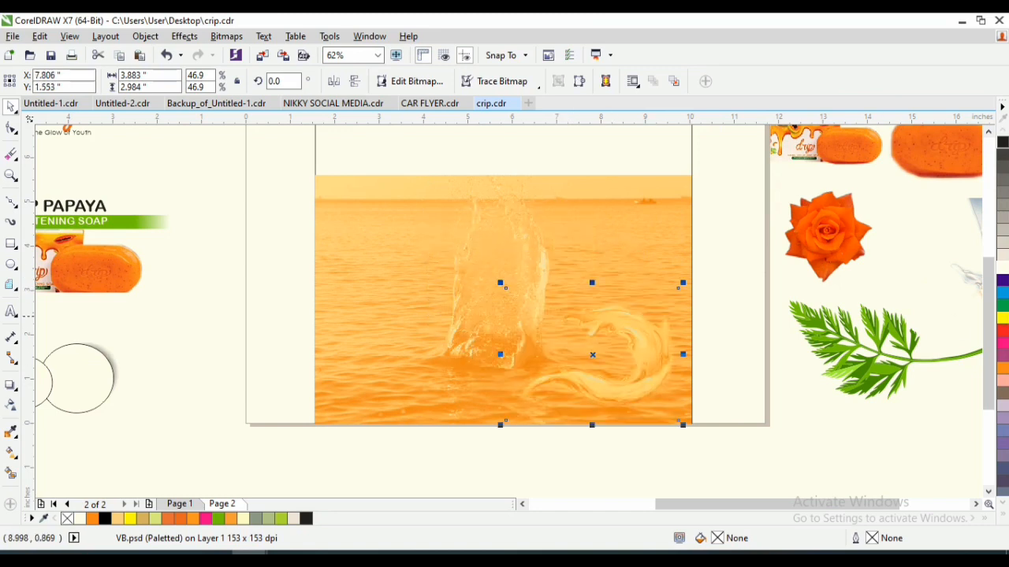
- Fill the frame rectangle behind the sea photo with the light orange shade C:1 M:21 Y:51 K:0
left_click_drag(988, 334, 988, 293)
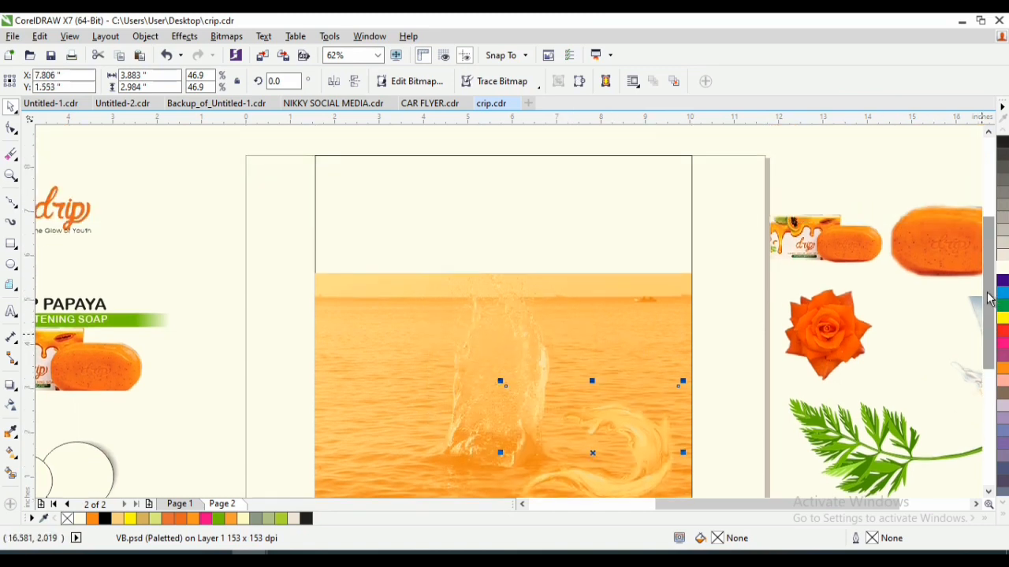
left_click(647, 207)
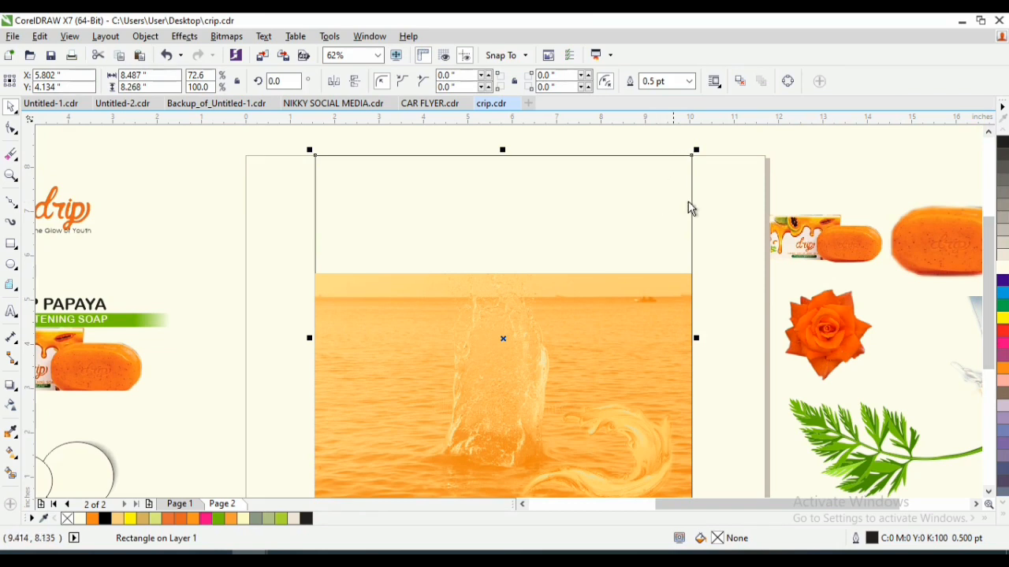
left_click(1004, 374)
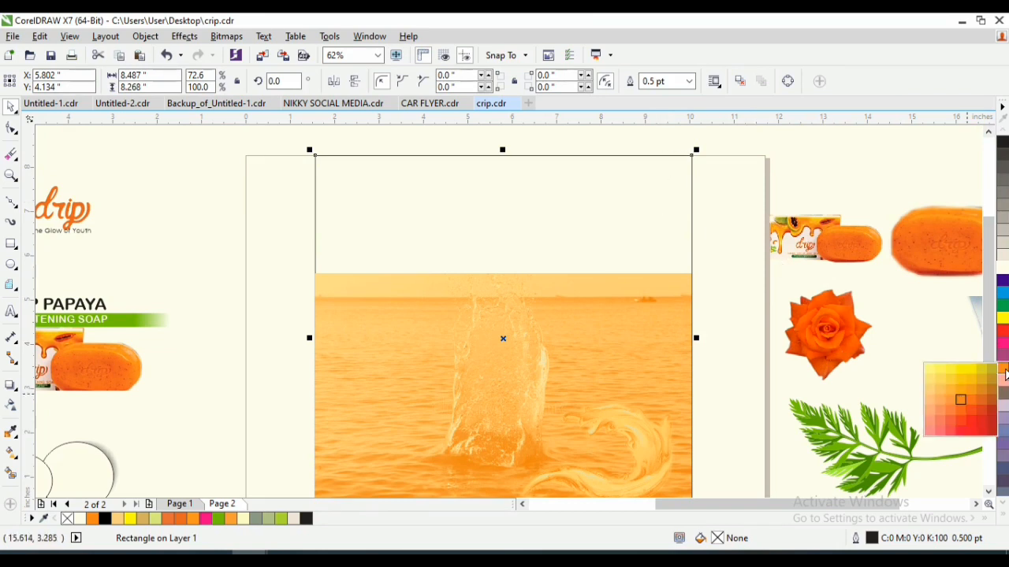
left_click(928, 390)
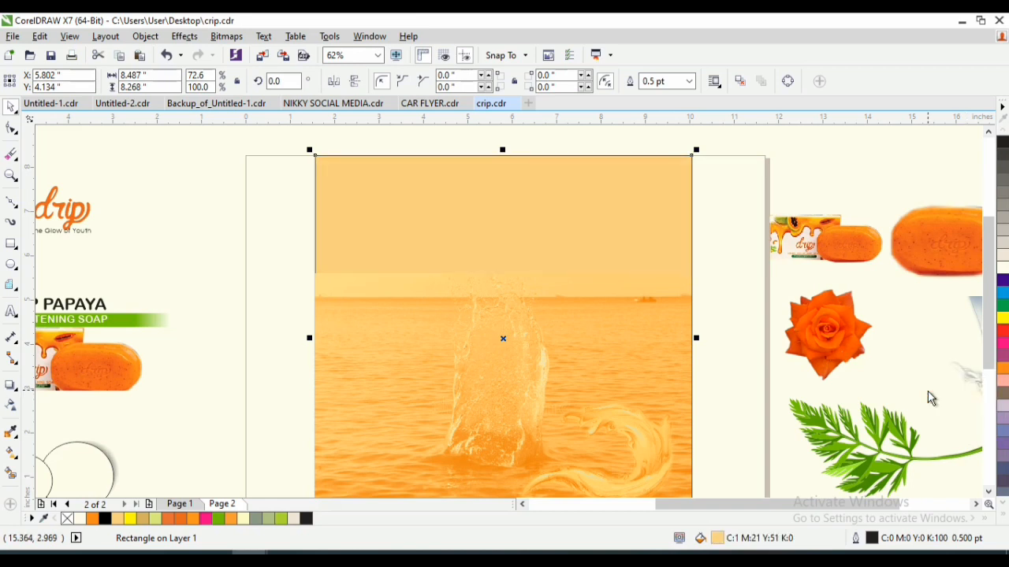
scroll(991, 325, "down", 3)
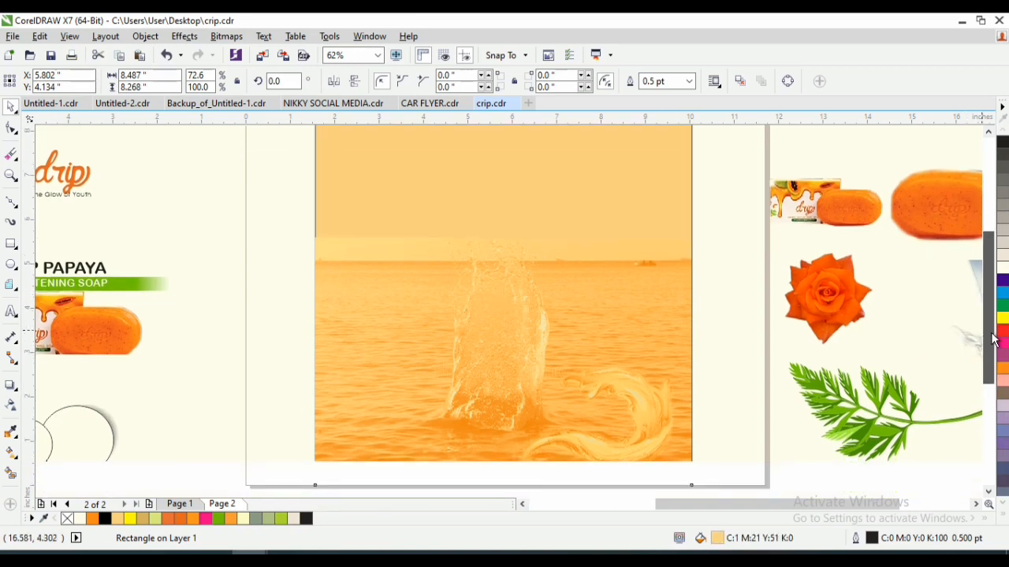
- Apply a linear fountain transparency at about 92.5° to the orange water swirl
left_click(519, 368)
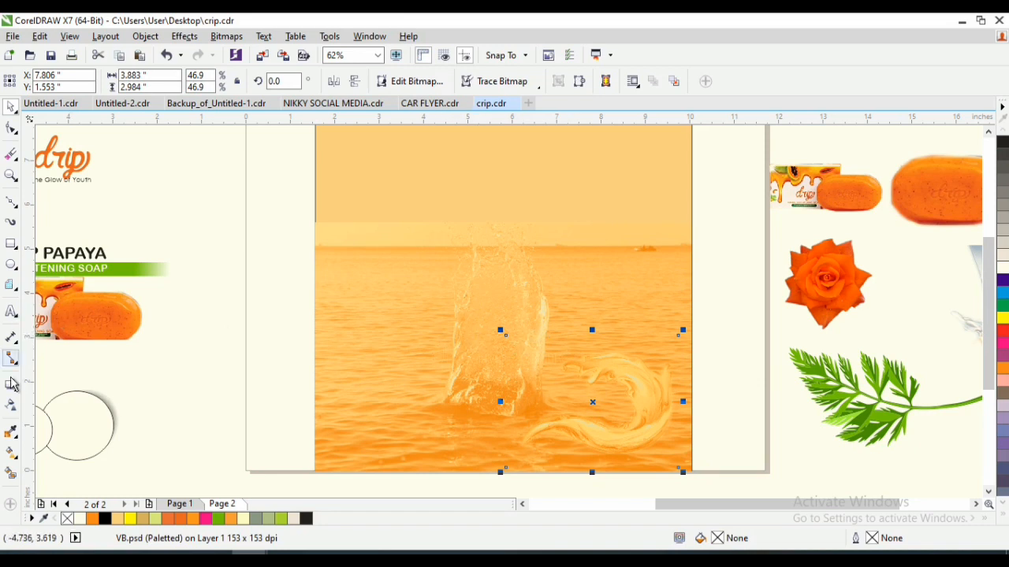
left_click(11, 405)
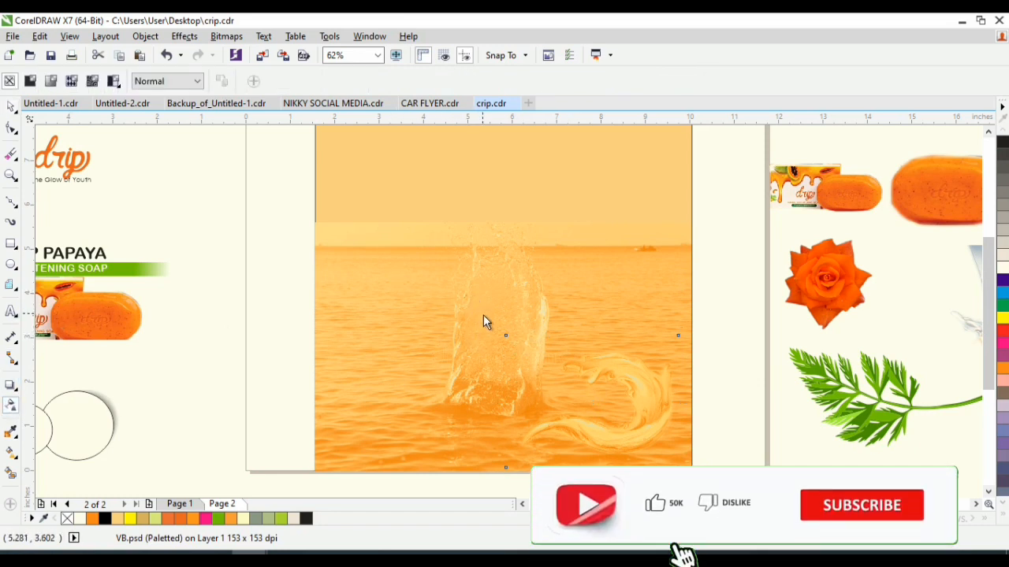
mouse_move(503, 314)
left_mouse_down()
mouse_move(511, 217)
mouse_move(501, 278)
left_mouse_up()
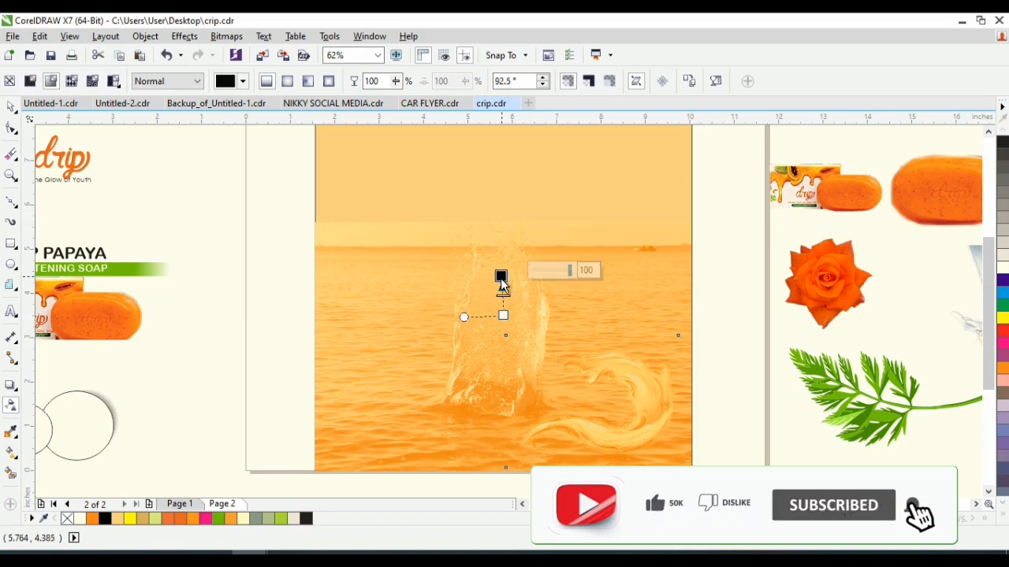
key("space")
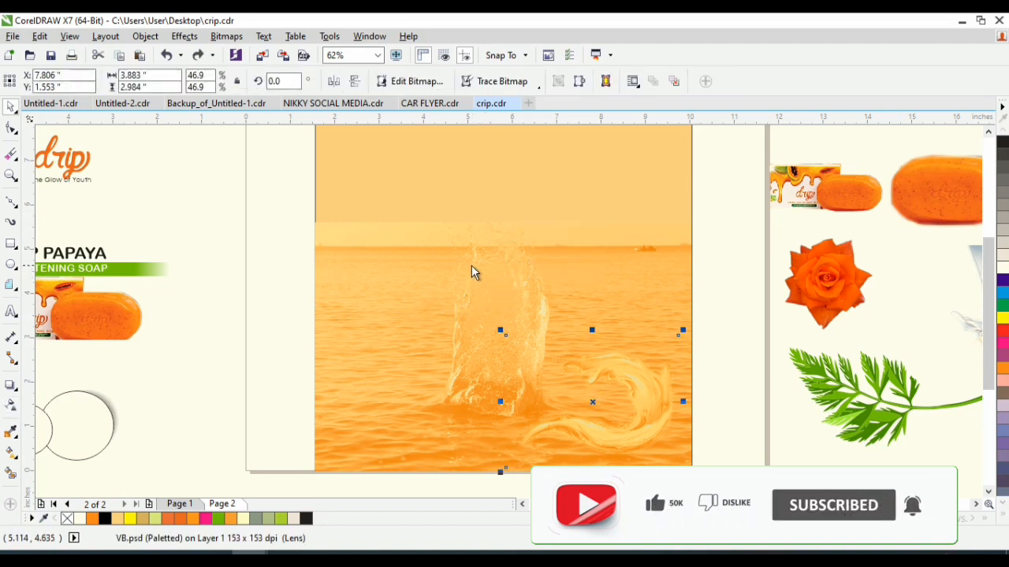
- Fade the sea photo's upper edge into the light orange frame fill with a linear fountain transparency
left_click(482, 248)
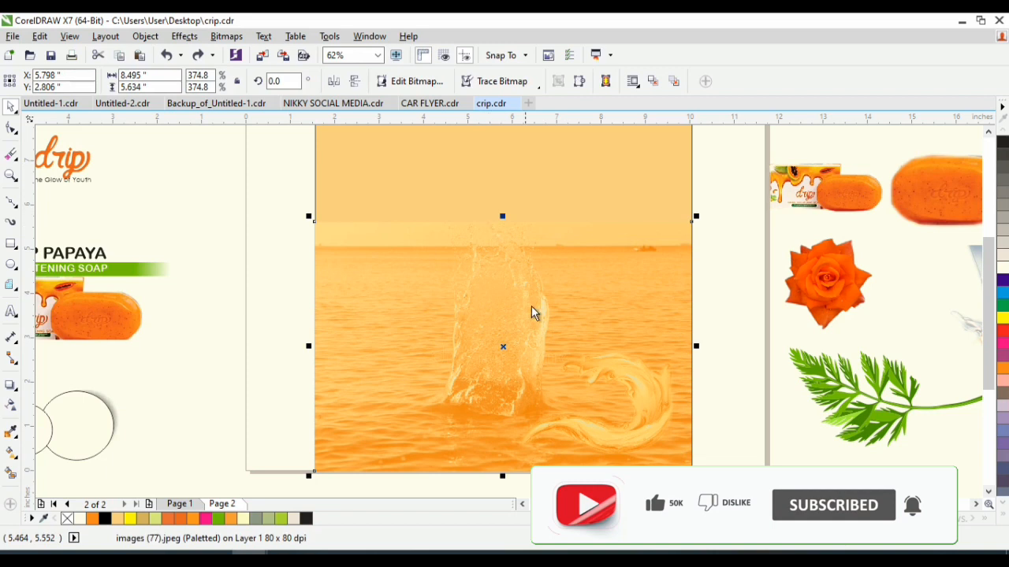
left_click(11, 409)
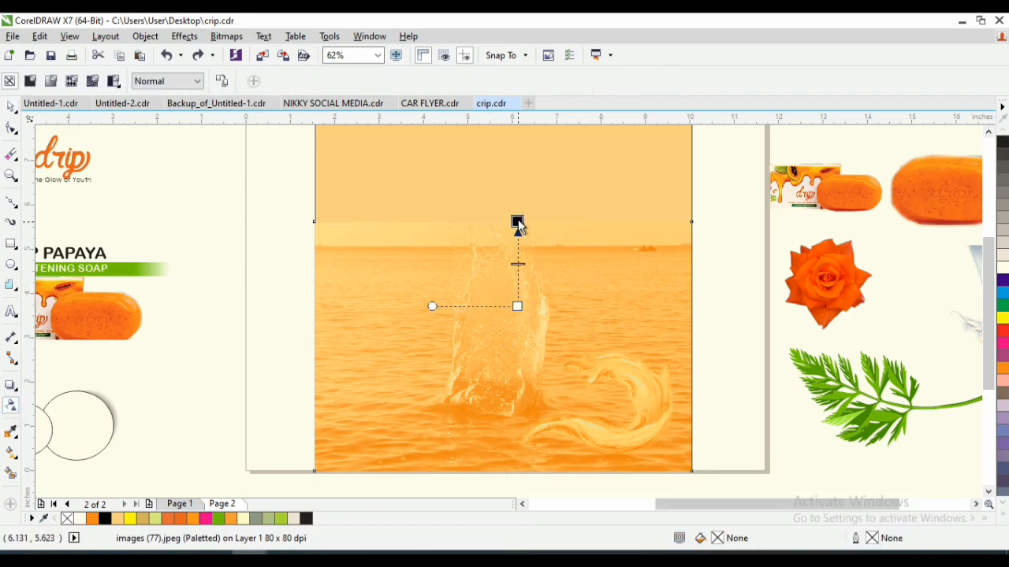
left_click_drag(519, 225, 514, 238)
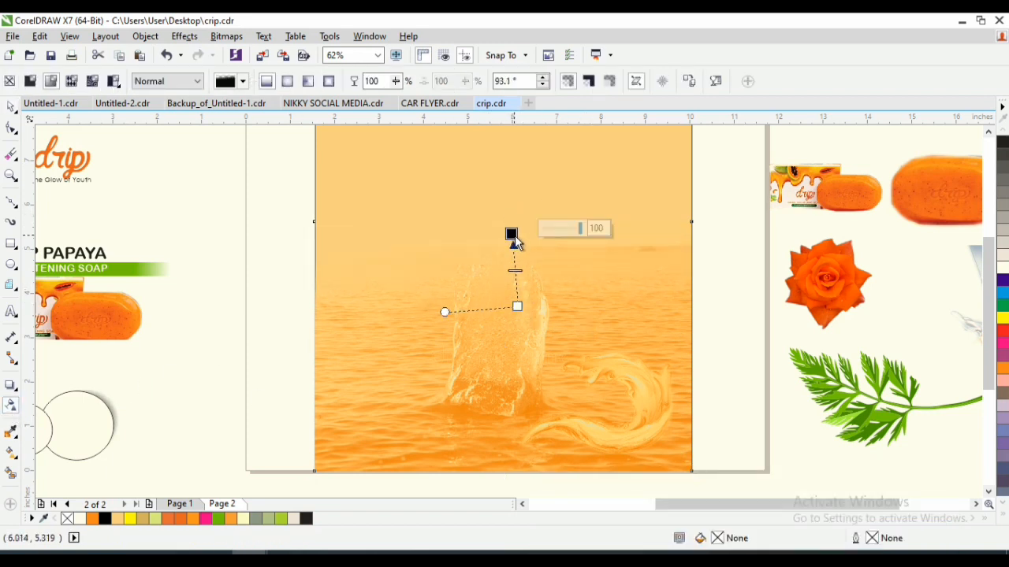
left_click_drag(517, 307, 509, 315)
key("space")
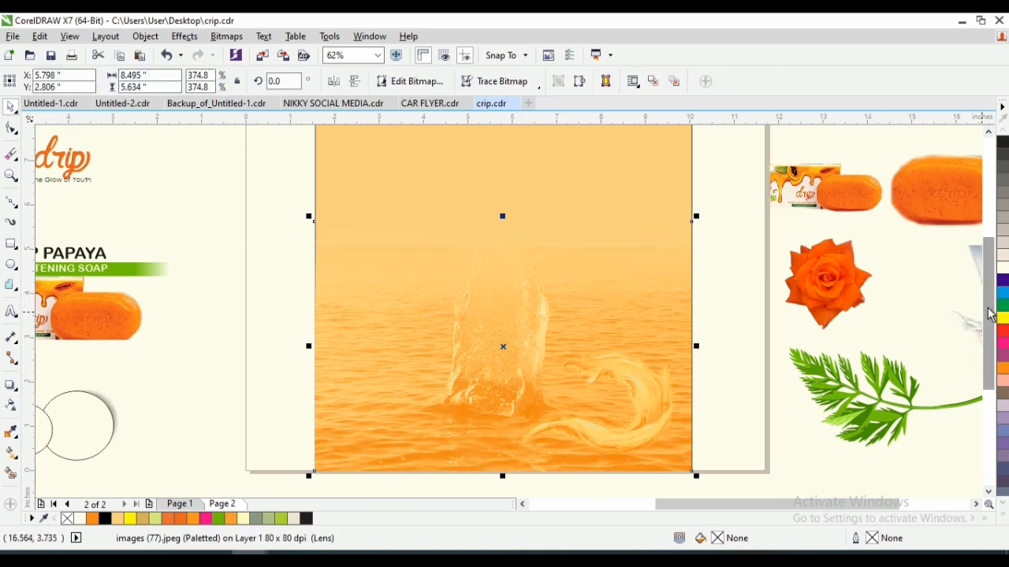
- Move the water swirl over the central splash and enlarge it to about 4.85 × 3.727 inches
scroll(985, 306, "up", 1)
left_click(649, 450)
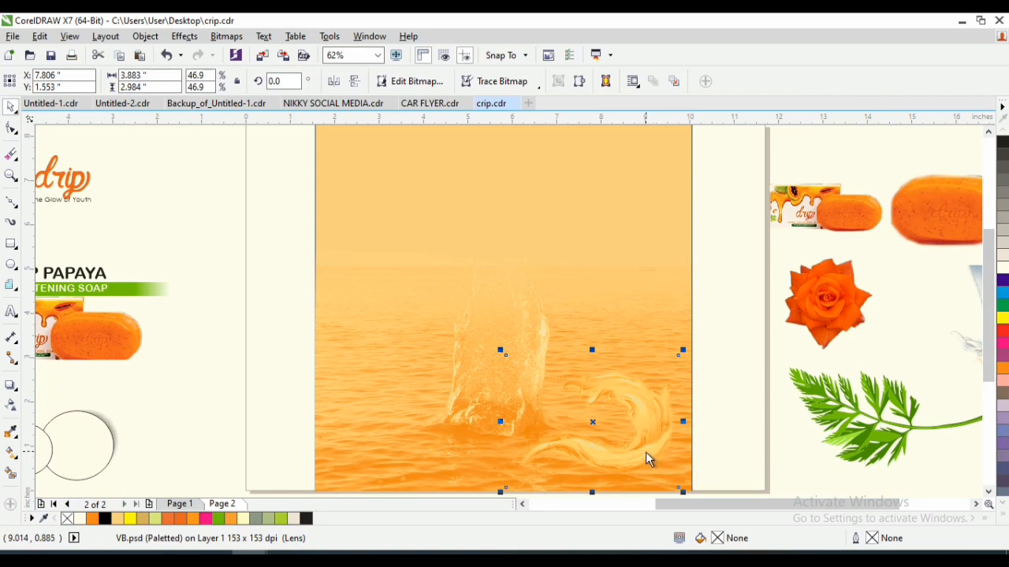
left_click_drag(645, 452, 548, 356)
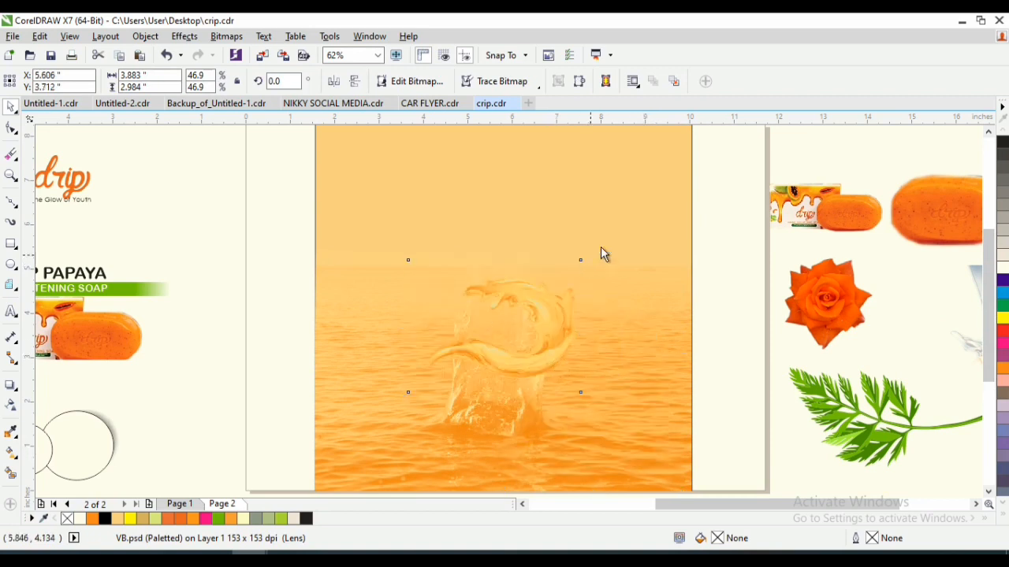
left_click_drag(579, 259, 632, 199)
- Duplicate the water swirl to its left and mirror the copy horizontally
left_click_drag(543, 354, 515, 350)
right_click(515, 349)
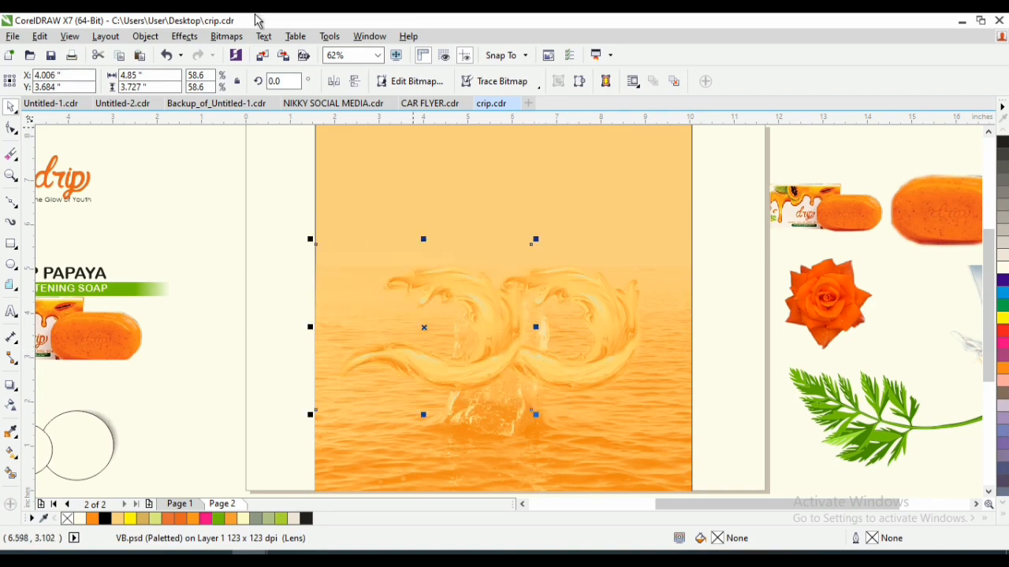
left_click(333, 81)
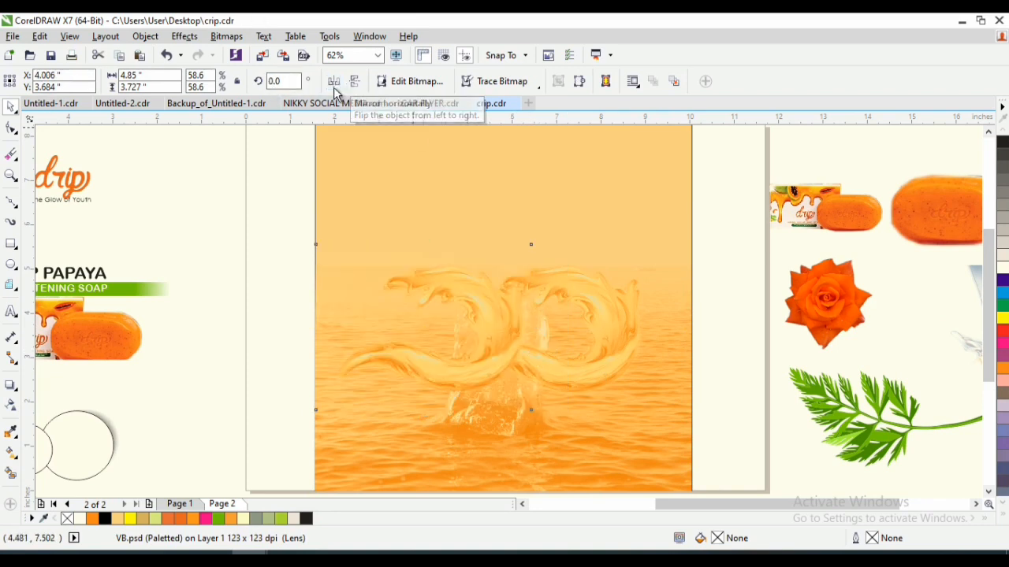
left_click(354, 81)
- Overlap the two swirls into a symmetrical ring about 5.591 × 3.825 inches overall and position it around the central splash
left_click_drag(423, 335, 487, 361)
left_click(625, 331, "shift")
left_click_drag(614, 321, 585, 340)
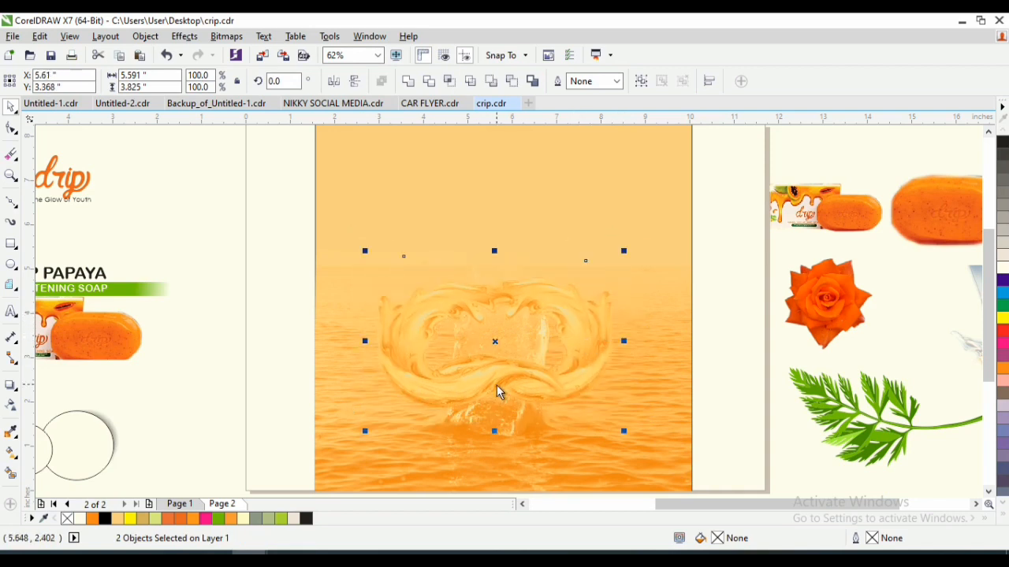
left_click_drag(506, 386, 501, 389)
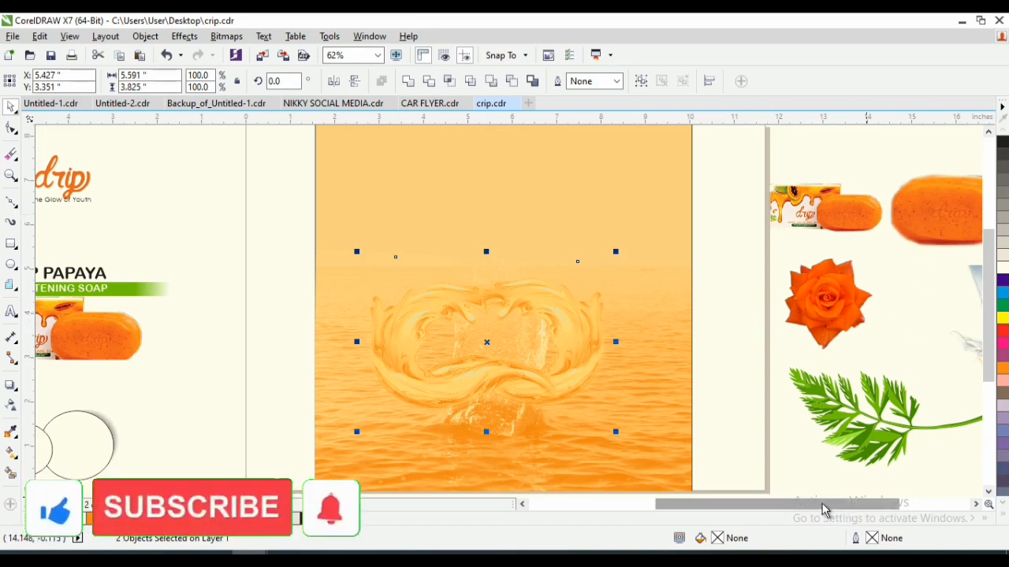
- Bring the single orange soap bar from beside the page into the frame, above the water swirls
left_click_drag(822, 506, 834, 507)
left_click(910, 218)
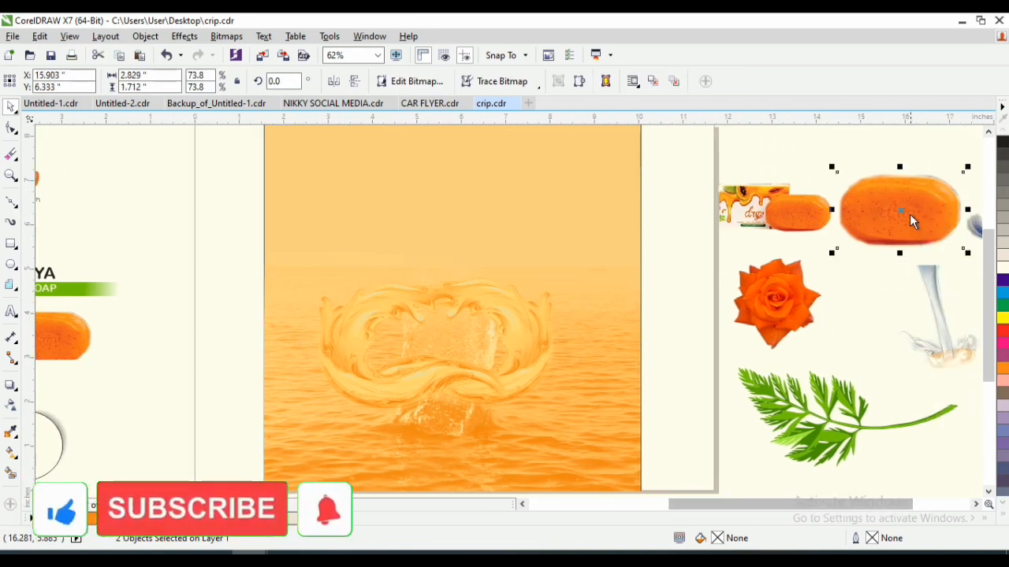
left_click_drag(909, 218, 550, 247)
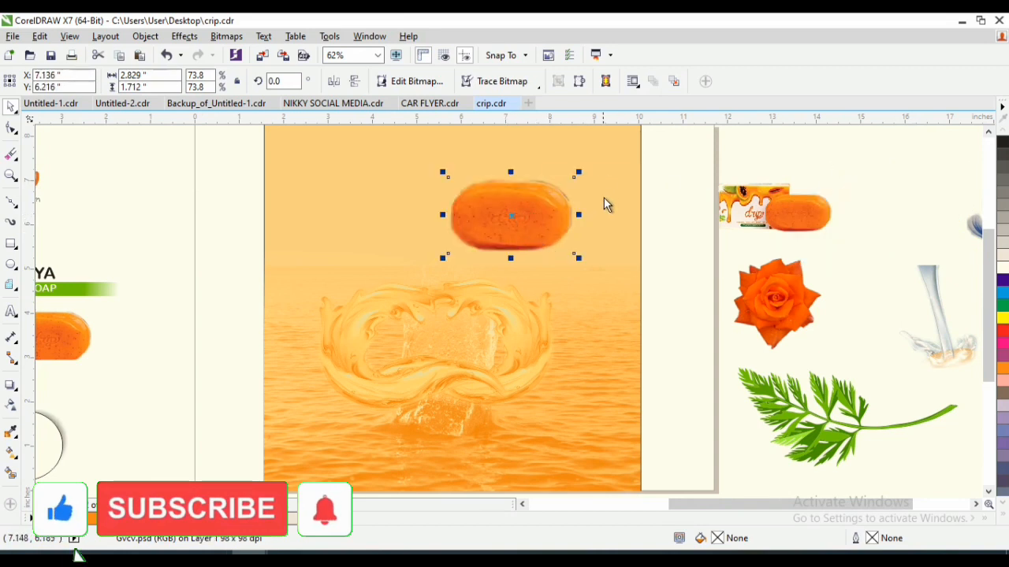
- Darken the soap bar in the Image Adjustment Lab by setting its Brightness to -40
key("z")
left_click_drag(622, 157, 412, 274)
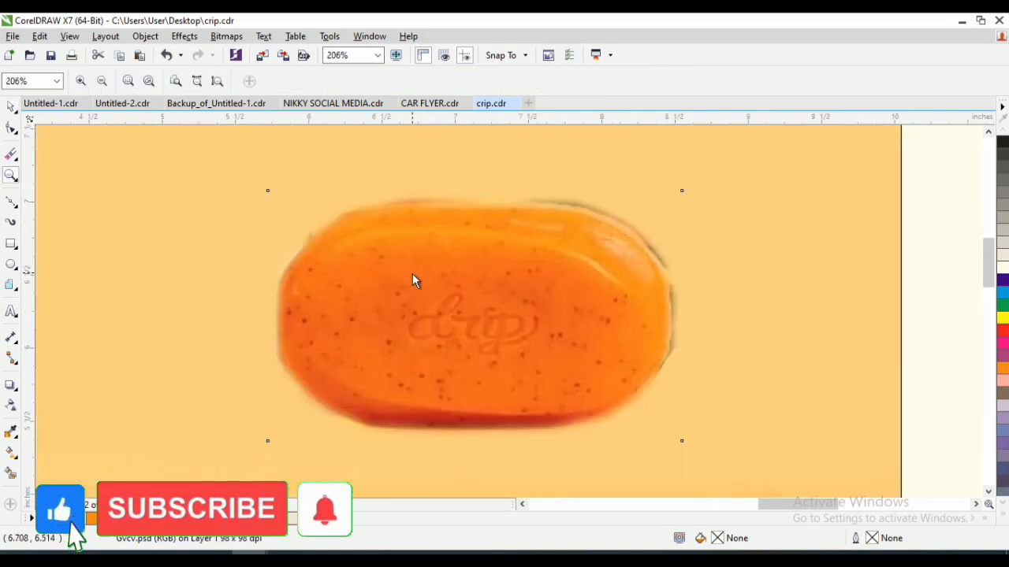
key("F3")
key("F3")
key("F2")
left_click_drag(580, 224, 423, 323)
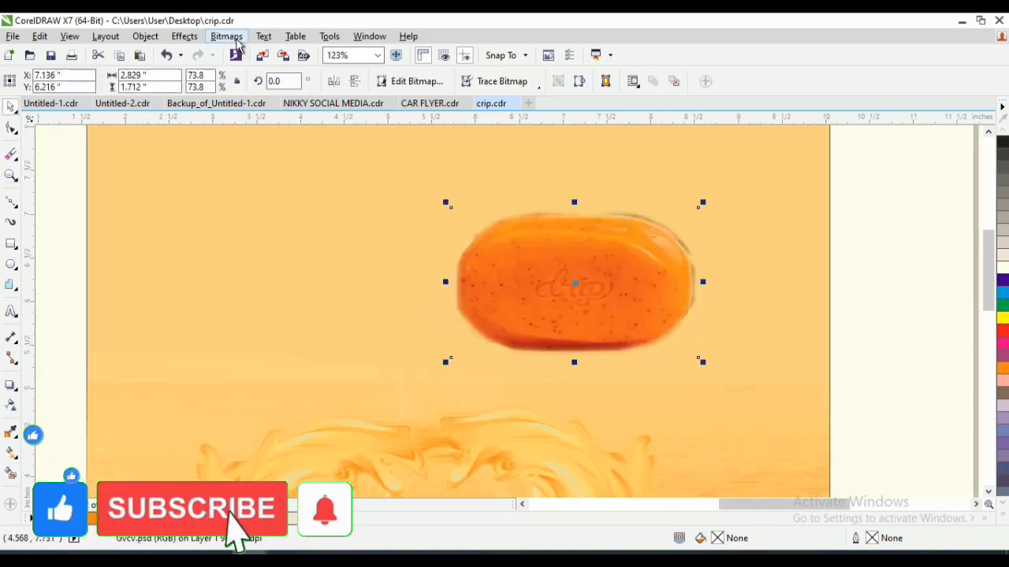
left_click(233, 40)
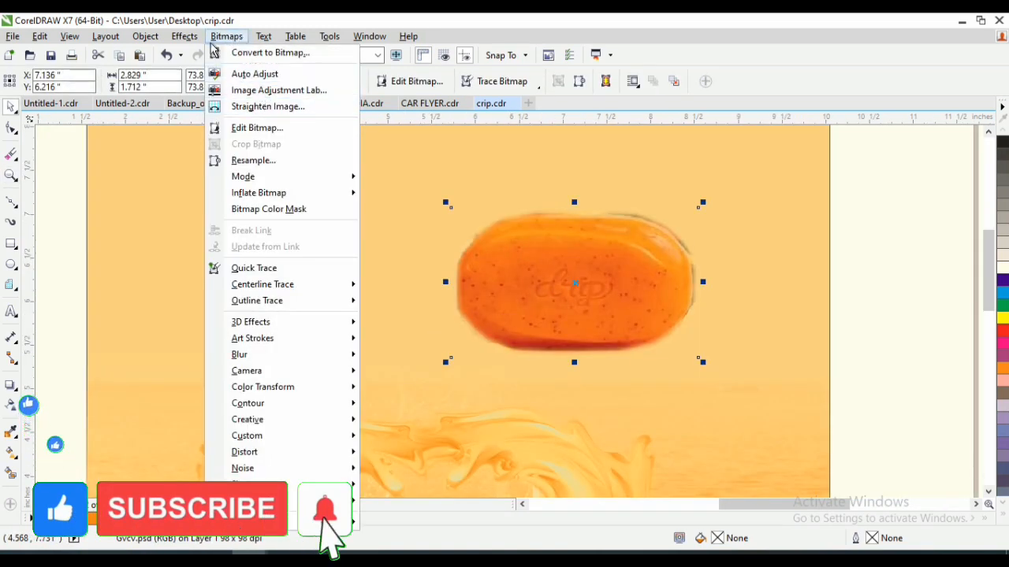
mouse_move(194, 43)
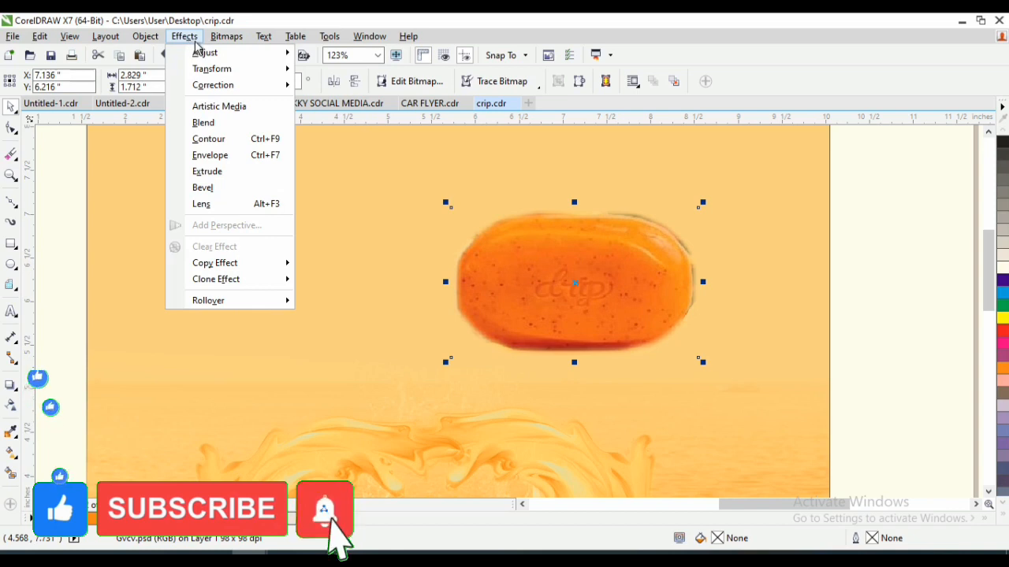
mouse_move(227, 37)
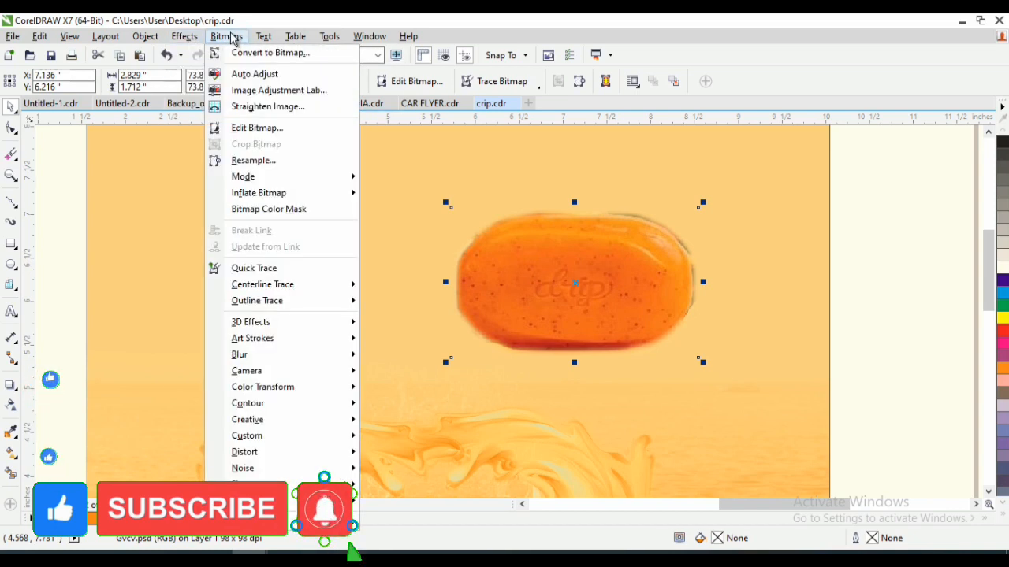
left_click(280, 90)
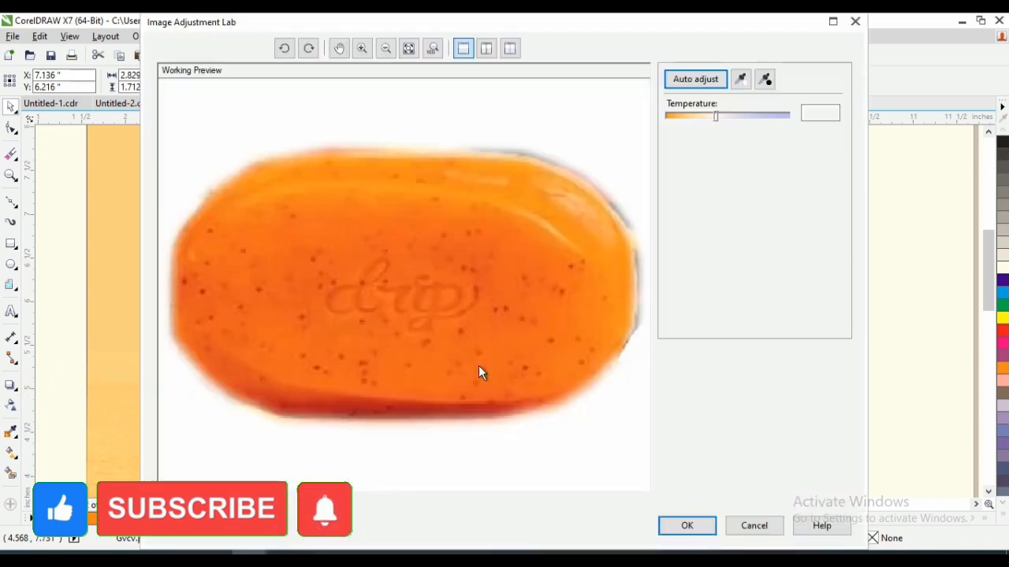
left_click_drag(727, 203, 704, 202)
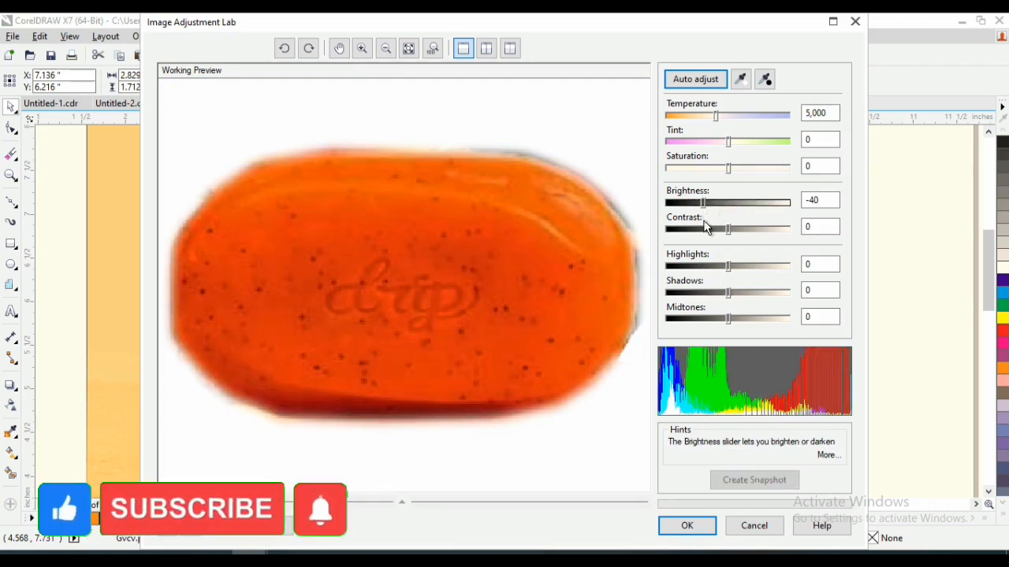
left_click(696, 525)
- Nudge the mirrored water swirl slightly to the right around the central splash
key("F2")
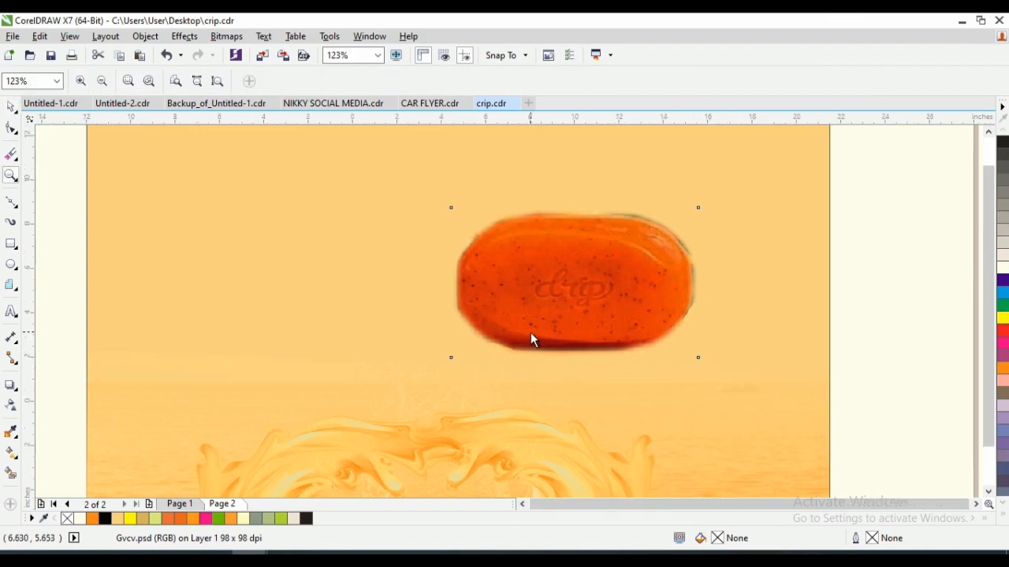
key("F4")
key("F2")
left_click_drag(456, 329, 608, 412)
left_click(475, 351)
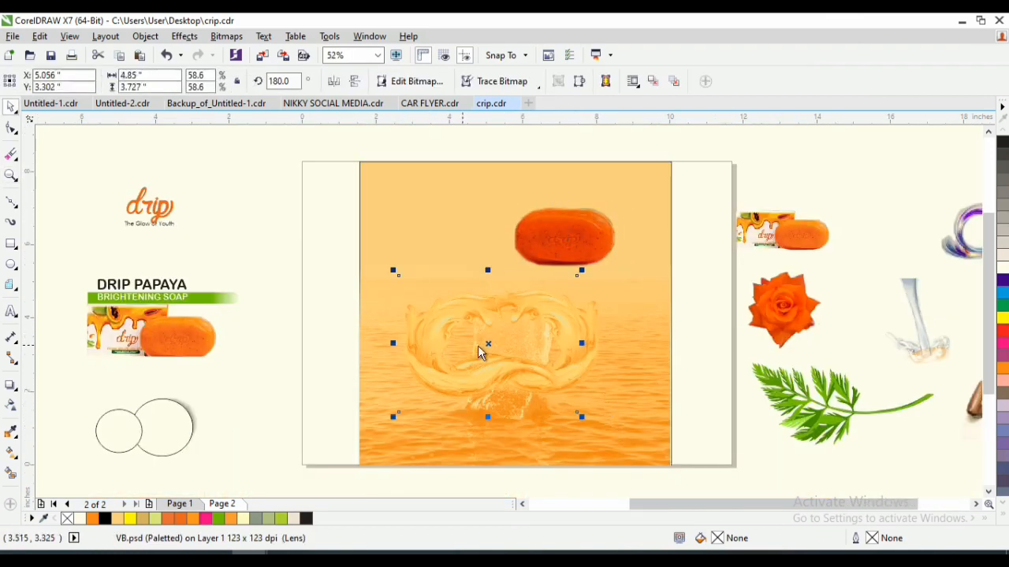
mouse_move(487, 346)
left_mouse_down()
mouse_move(513, 353)
mouse_move(506, 347)
left_mouse_up()
key("ctrl+z")
left_click(591, 343, "shift")
- Rotate the soap bar to about 305.215° and place it in the middle of the water swirls
left_click(576, 237)
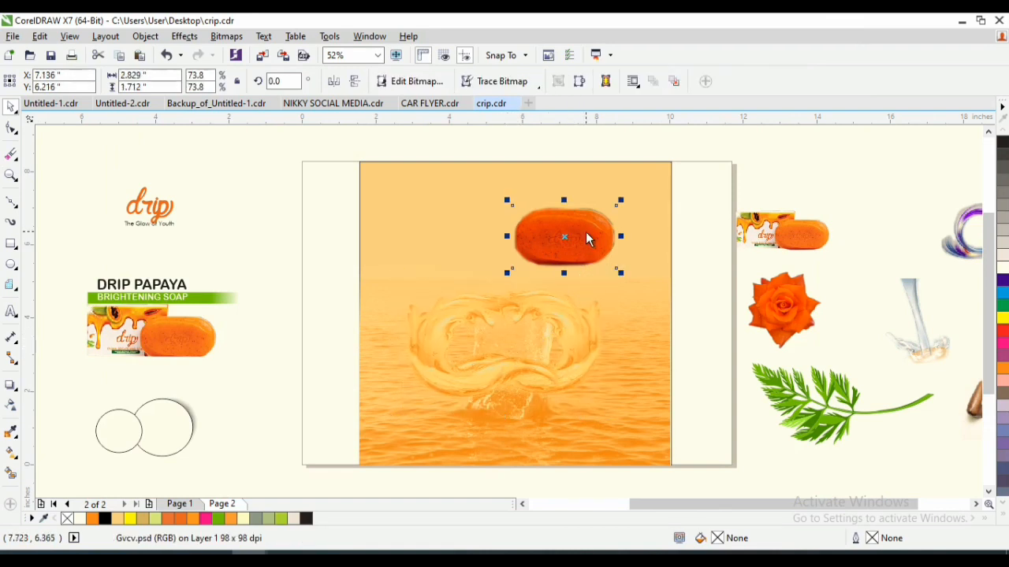
left_click_drag(619, 206, 507, 336)
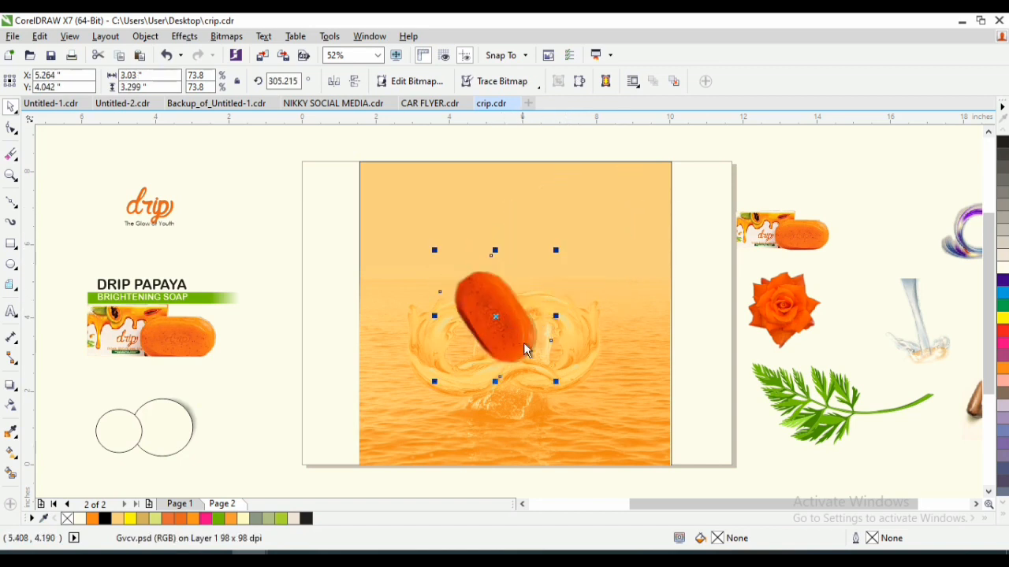
- Fade the soap bar's lower end with a linear transparency and lower the bar into the water swirls
left_click(11, 406)
left_click_drag(543, 279, 525, 357)
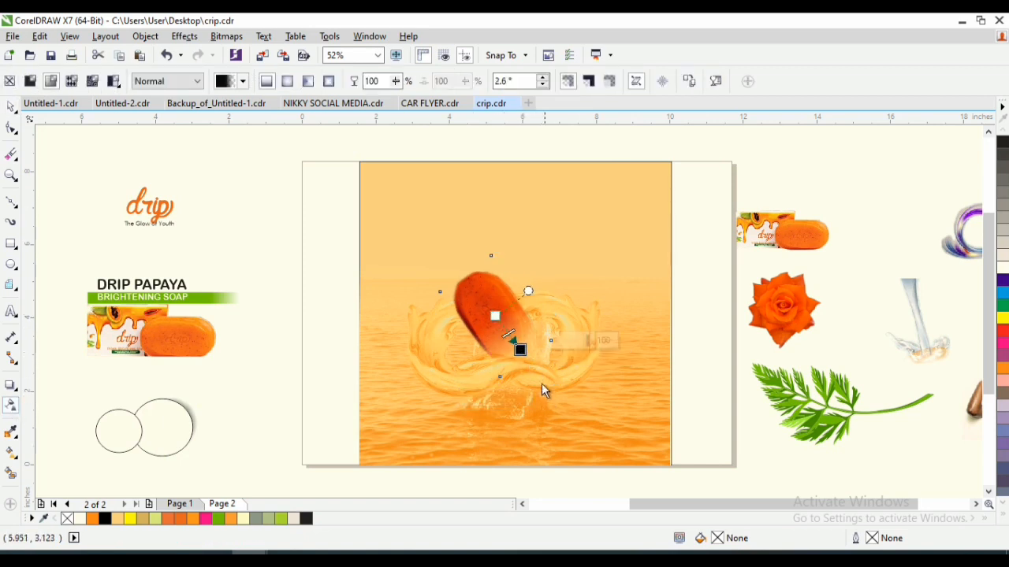
key("space")
left_click_drag(498, 317, 507, 354)
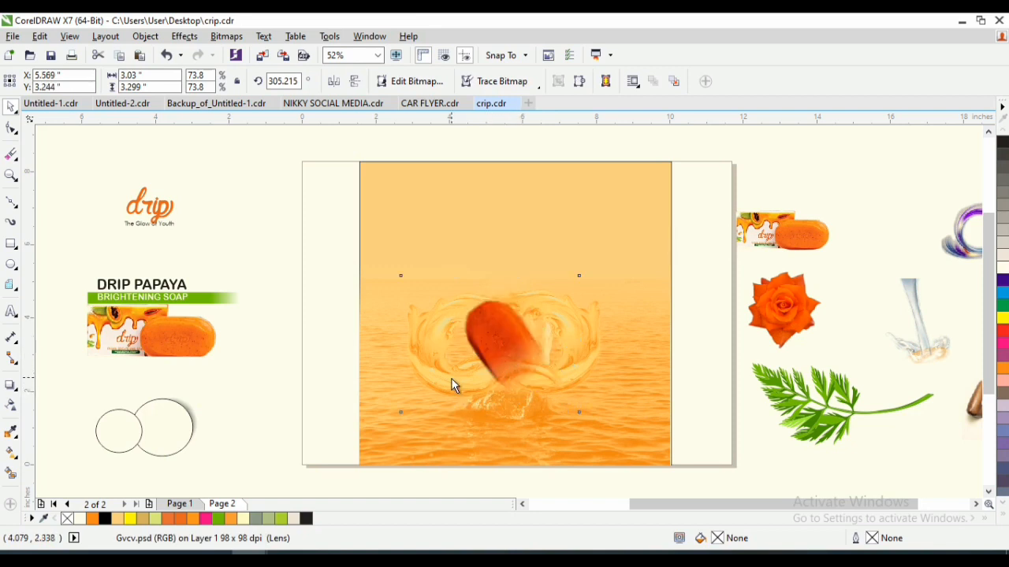
- Enlarge the tilted soap bar from its centre to about 4.216 × 4.59 inches
left_click(472, 385)
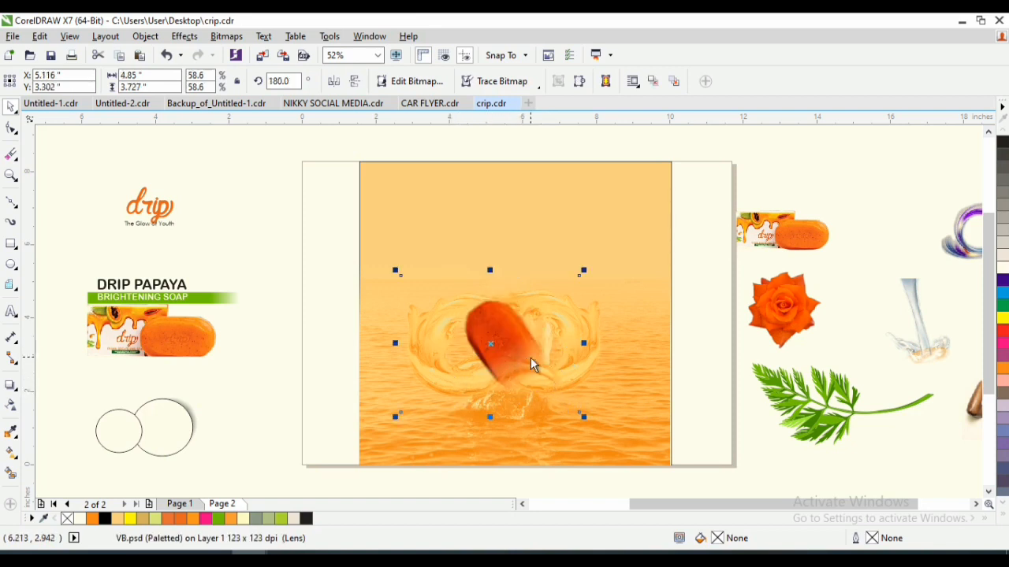
left_click(530, 364)
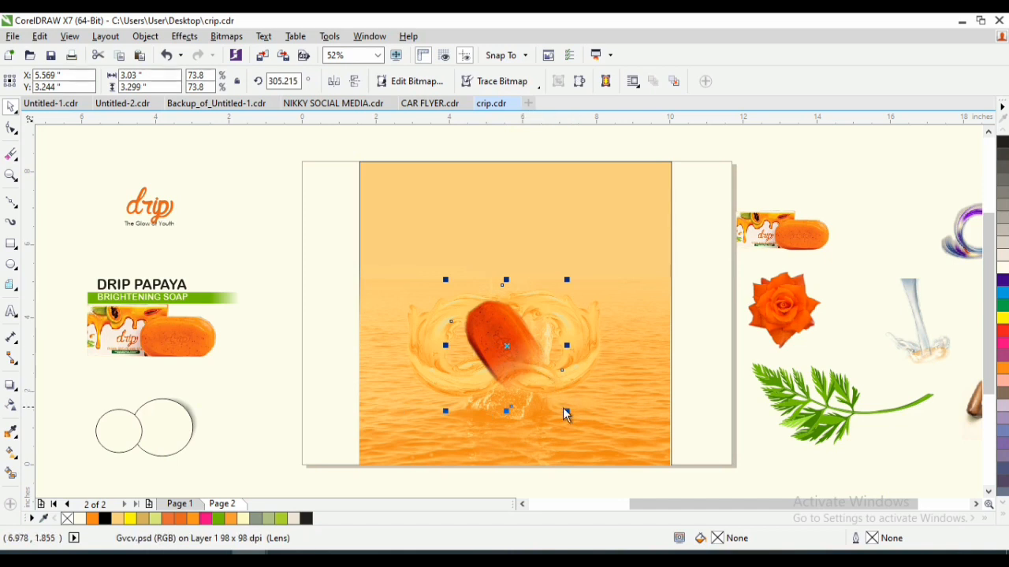
left_click_drag(568, 411, 591, 430)
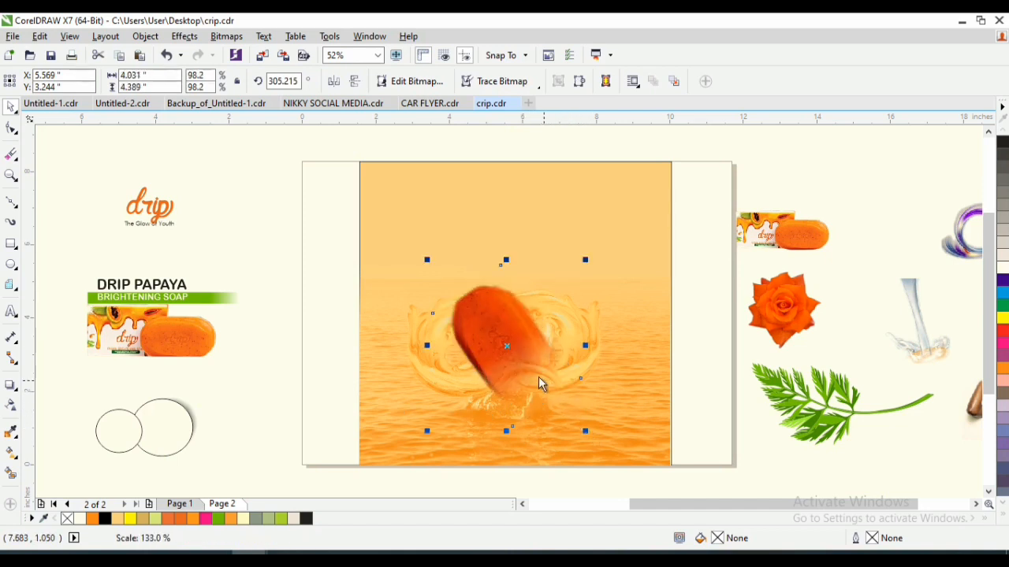
left_click(507, 350)
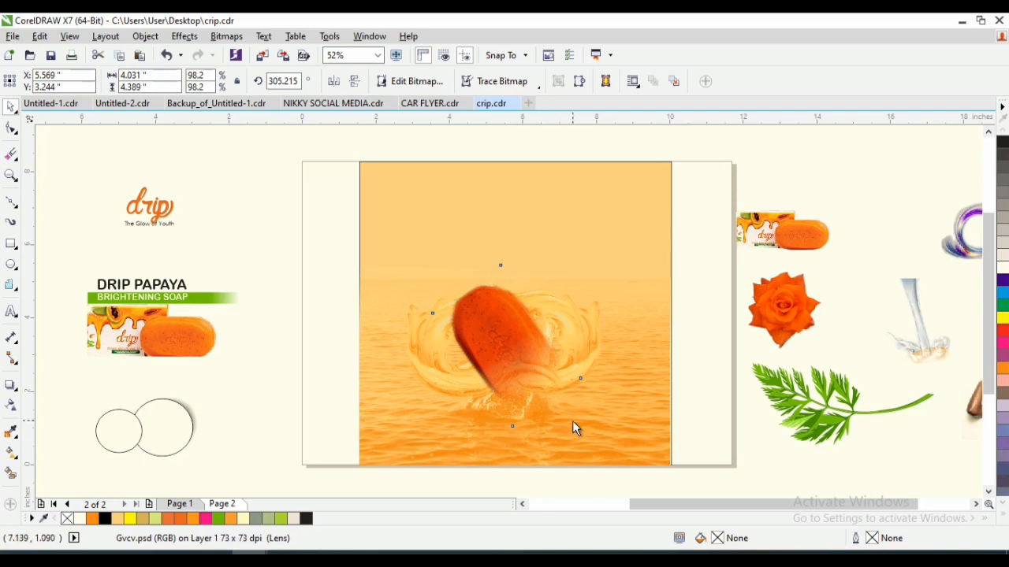
left_click(504, 340)
left_click(547, 391)
mouse_move(584, 434)
left_mouse_down()
mouse_move(581, 424)
mouse_move(589, 434)
left_mouse_up()
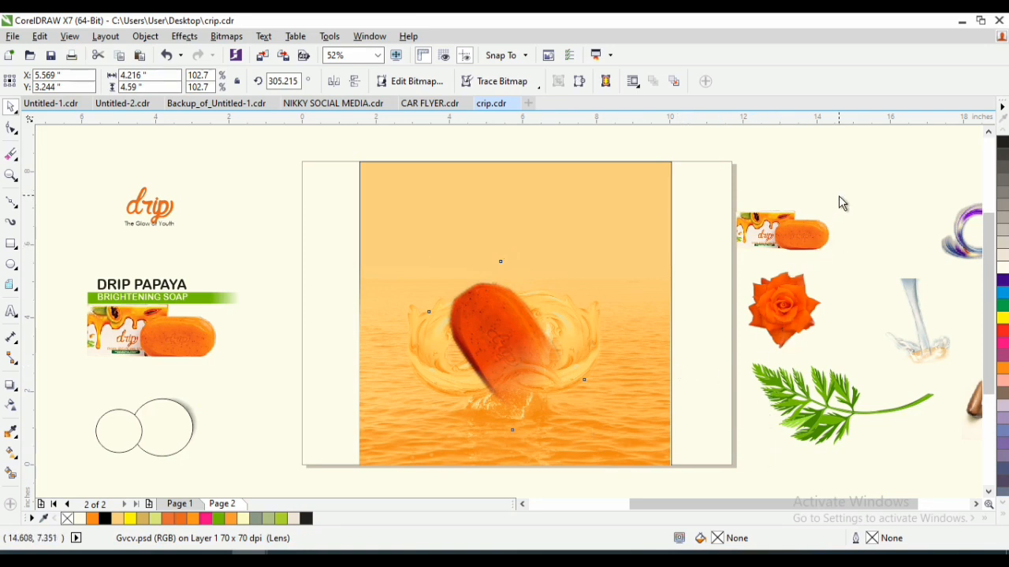
- Move the purple ring swirl above the spare soap pack, and place the pouring liquid image above the soap bar at about 2.782 × 3.442 inches
left_click(911, 312)
left_click(924, 341)
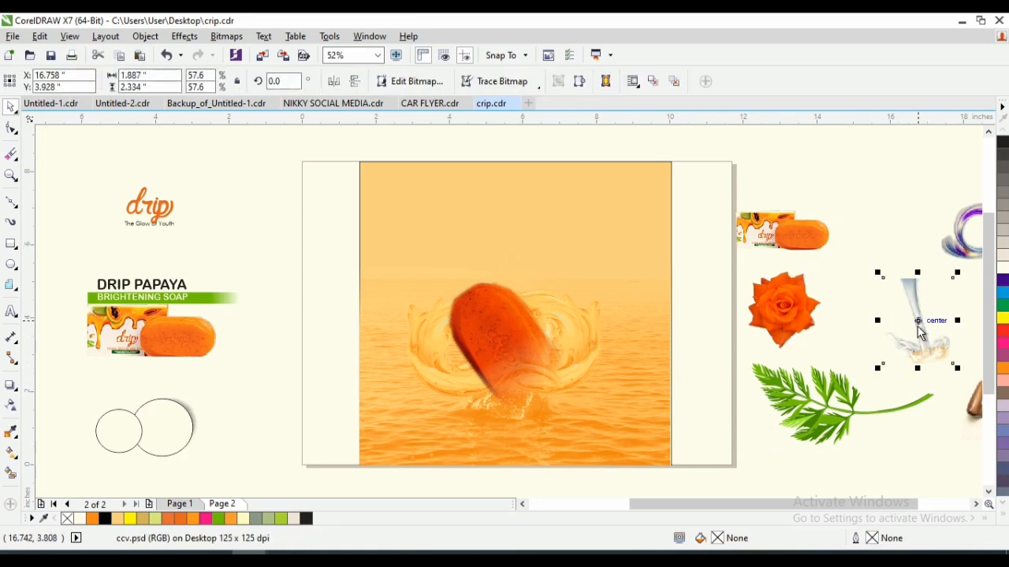
left_click_drag(919, 331, 742, 189)
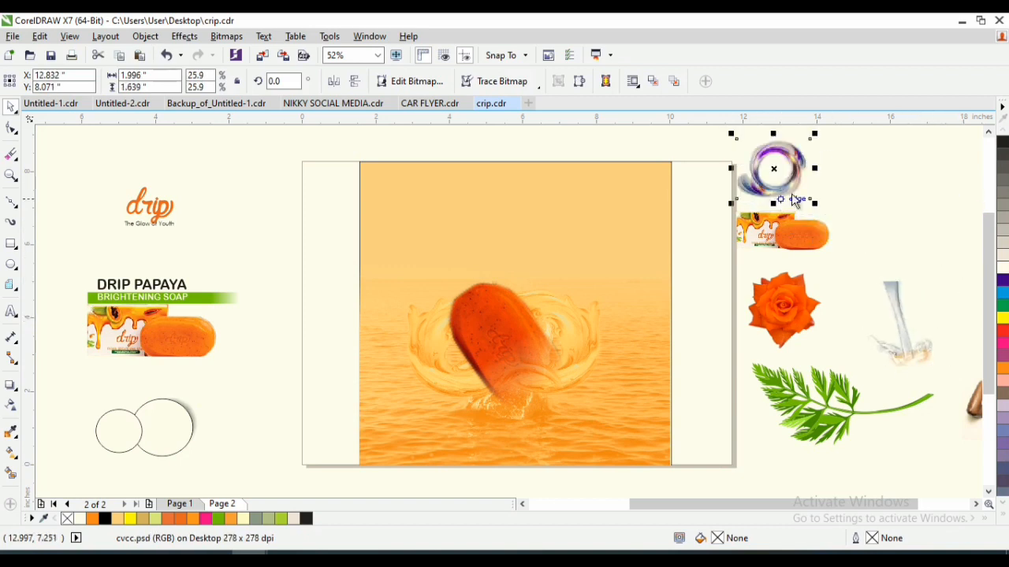
left_click(899, 328)
left_click_drag(897, 328, 550, 282)
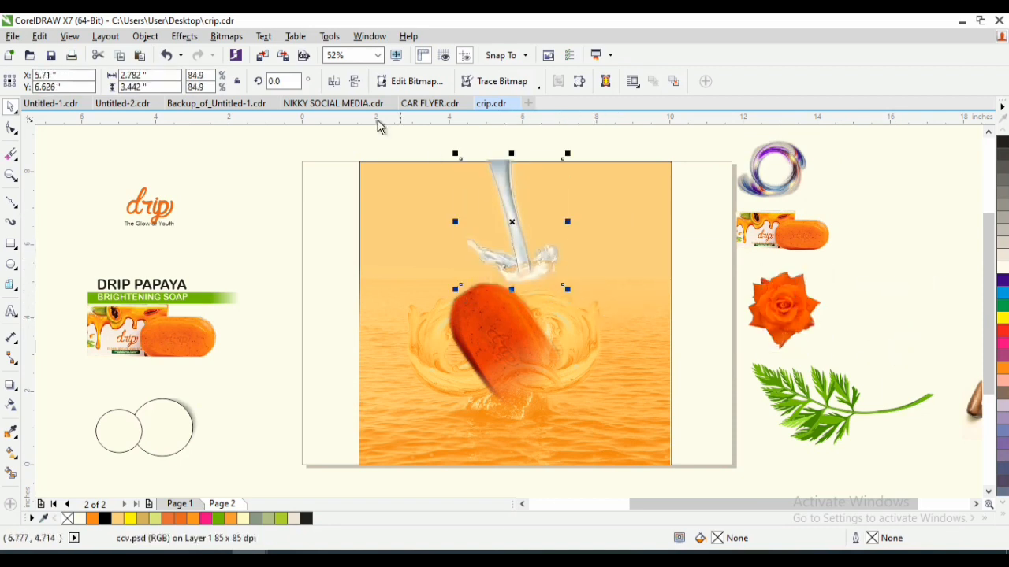
- Convert the pouring liquid image to a monotone Duotone bitmap using PANTONE Hexachrome Orange C
left_click(226, 37)
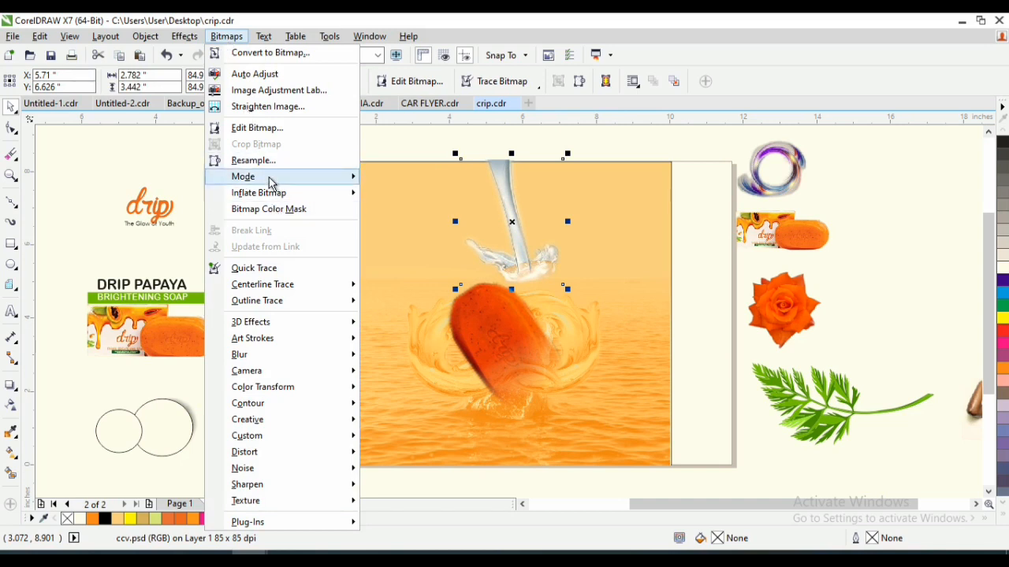
mouse_move(269, 183)
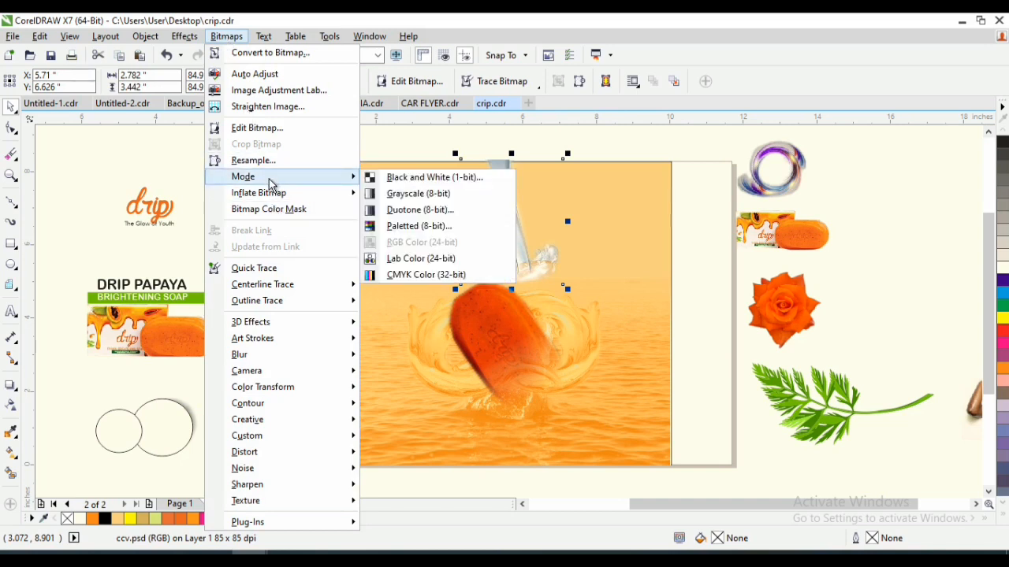
left_click(409, 214)
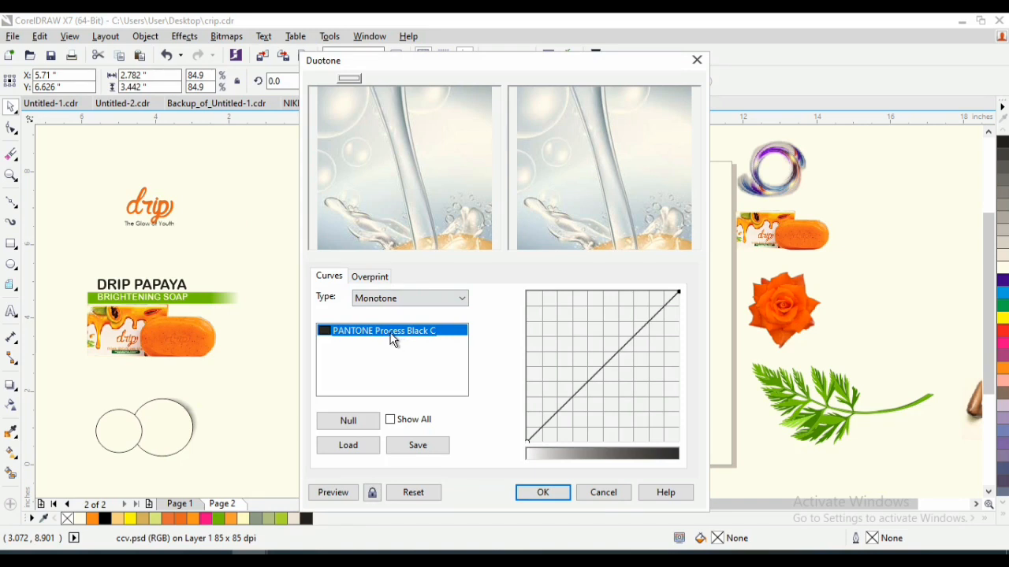
double_click(388, 334)
left_click(372, 354)
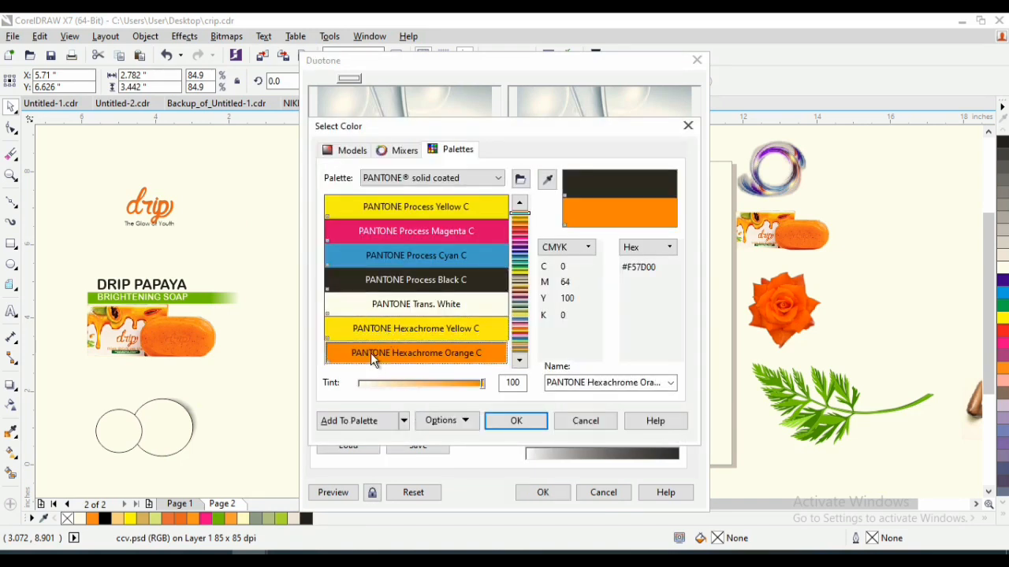
left_click(525, 421)
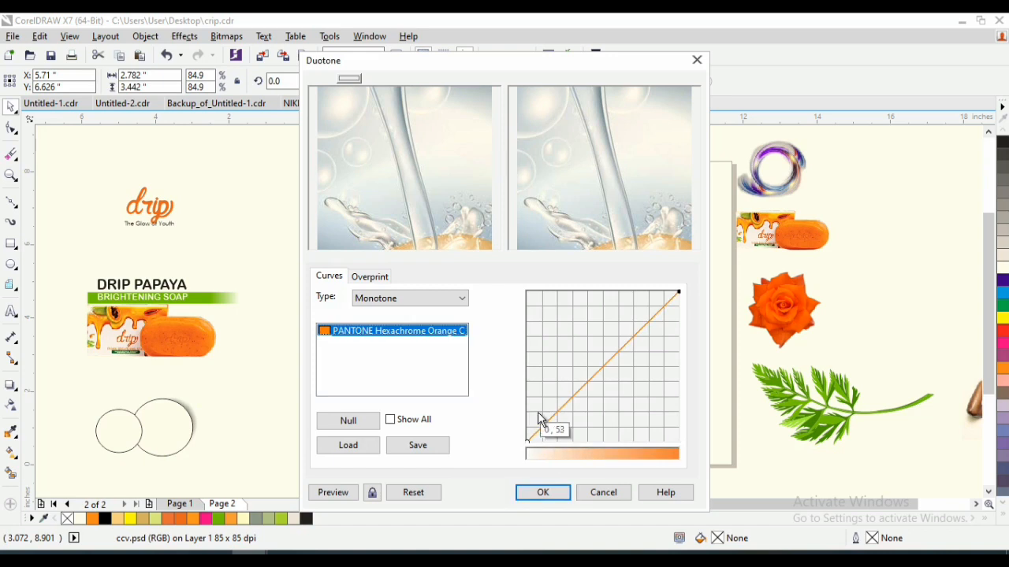
left_click(541, 492)
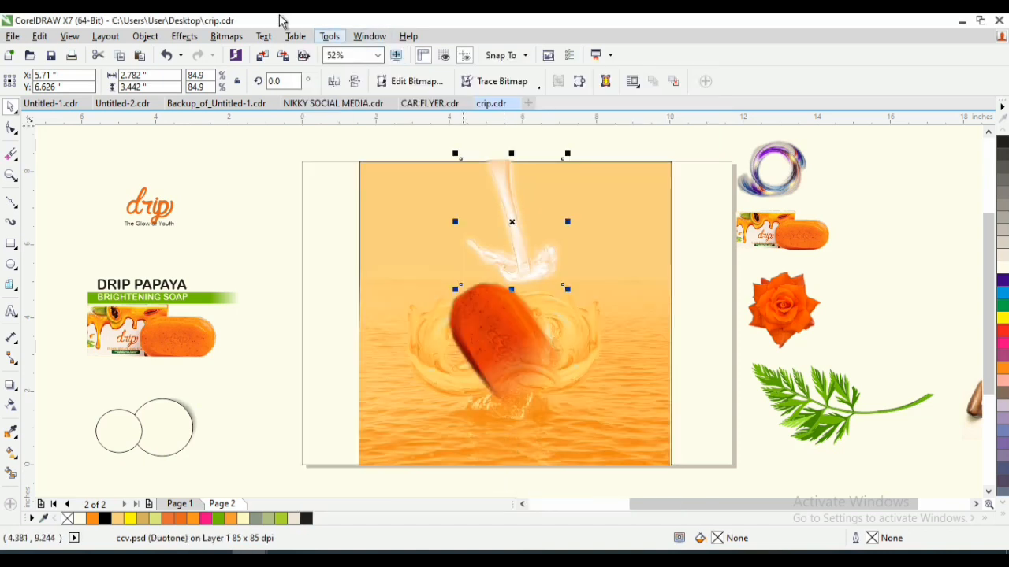
- Darken the pouring liquid with Hue/Saturation/Lightness, lowering the master lightness to about -25
left_click(182, 37)
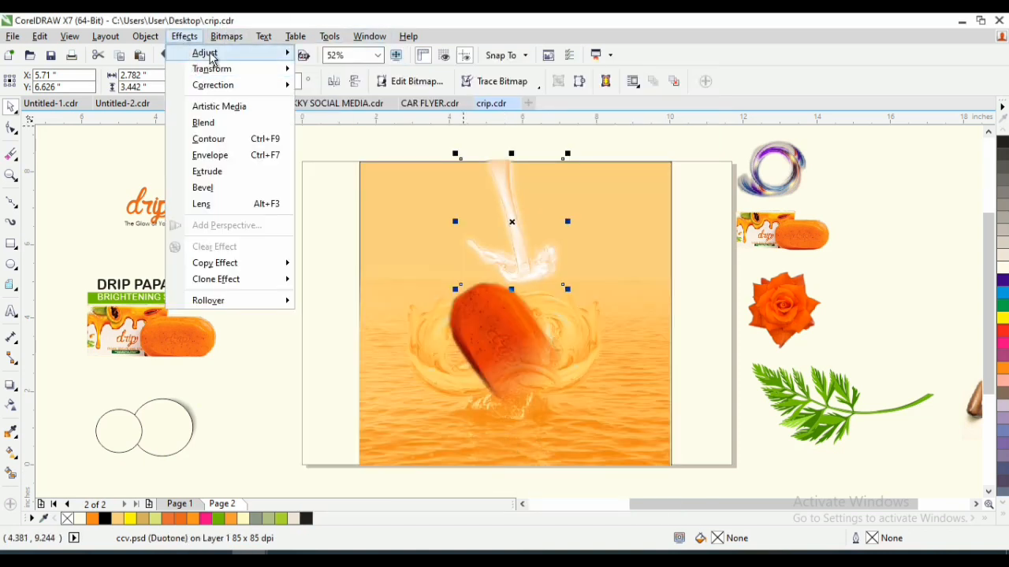
mouse_move(206, 52)
left_click(333, 186)
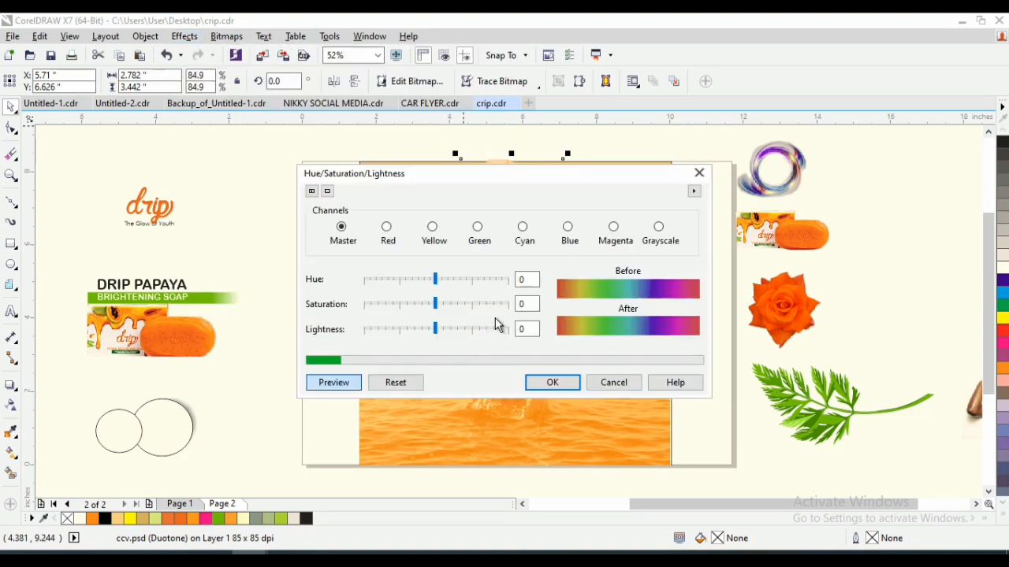
left_click_drag(494, 172, 662, 283)
left_click_drag(718, 298, 886, 183)
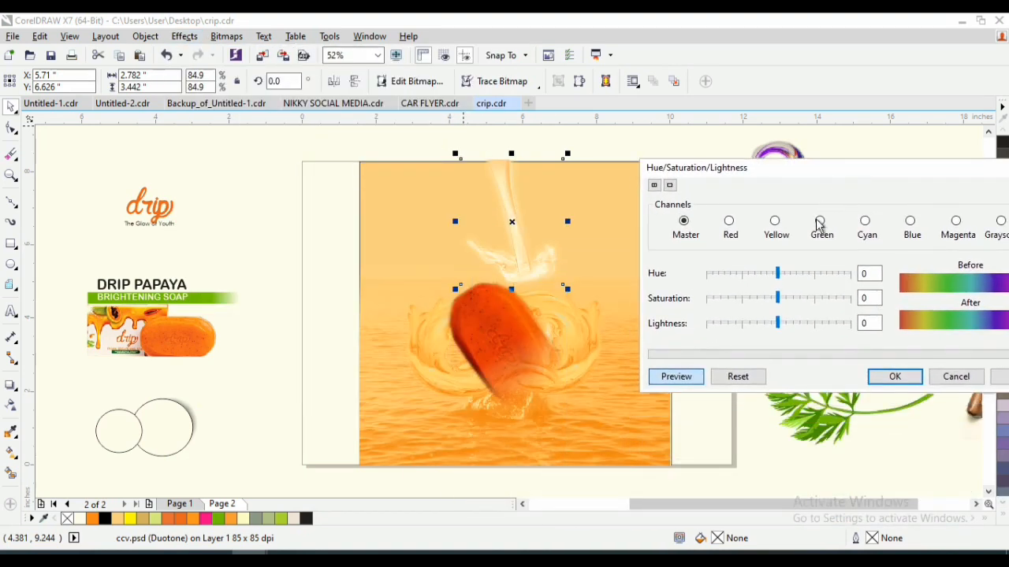
left_click_drag(774, 321, 758, 333)
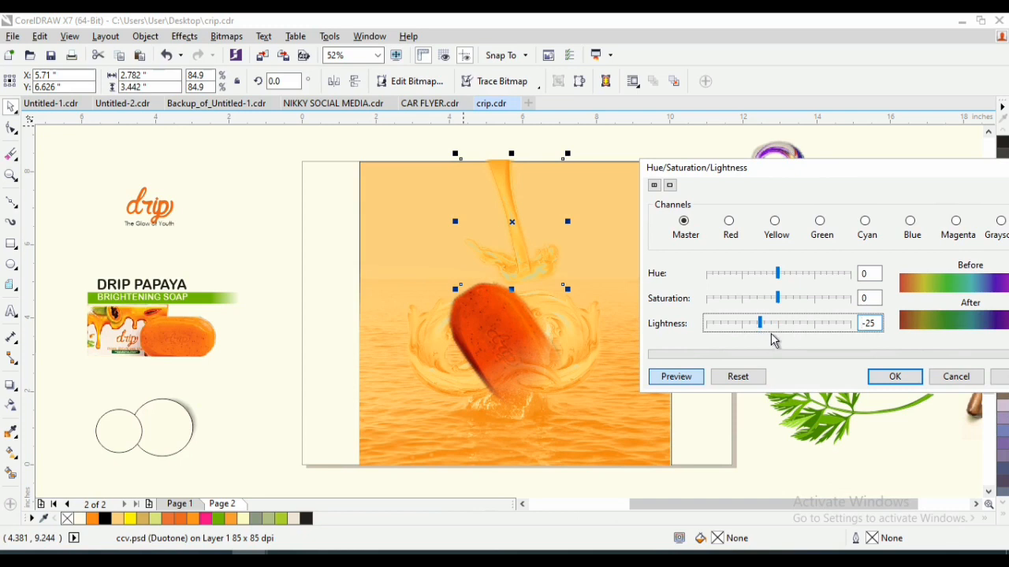
left_click_drag(772, 328, 763, 334)
left_click(897, 378)
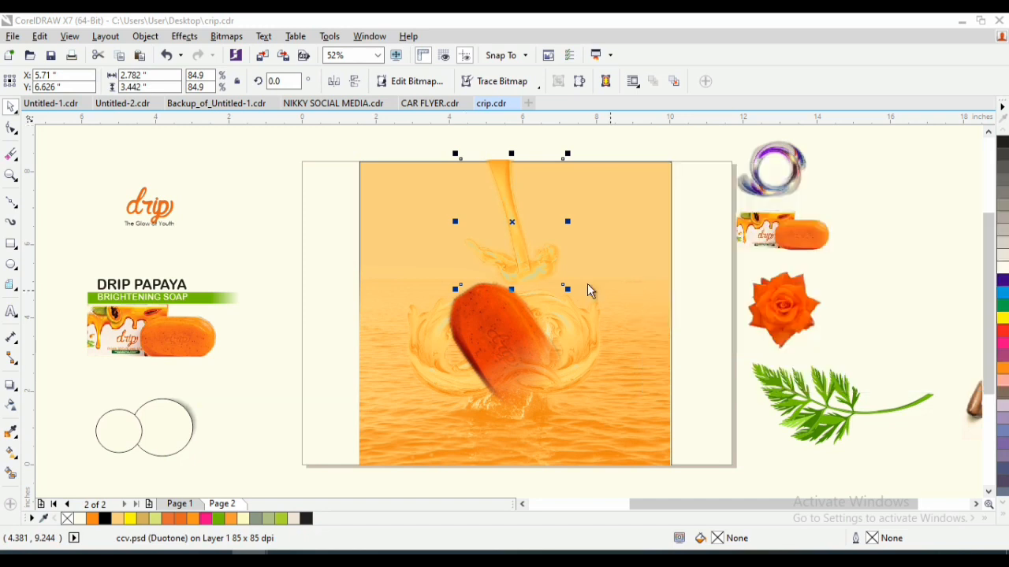
- Move the pouring liquid toward the frame's upper left and enlarge it to about 3.669 × 4.54 inches over the soap bar's top
left_click_drag(525, 241, 444, 244)
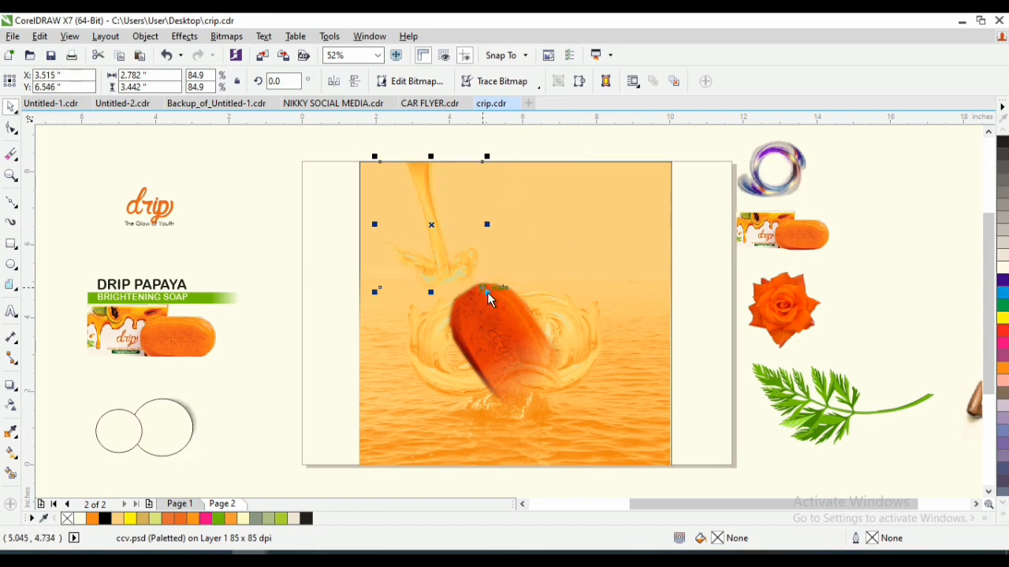
left_click_drag(498, 307, 524, 336)
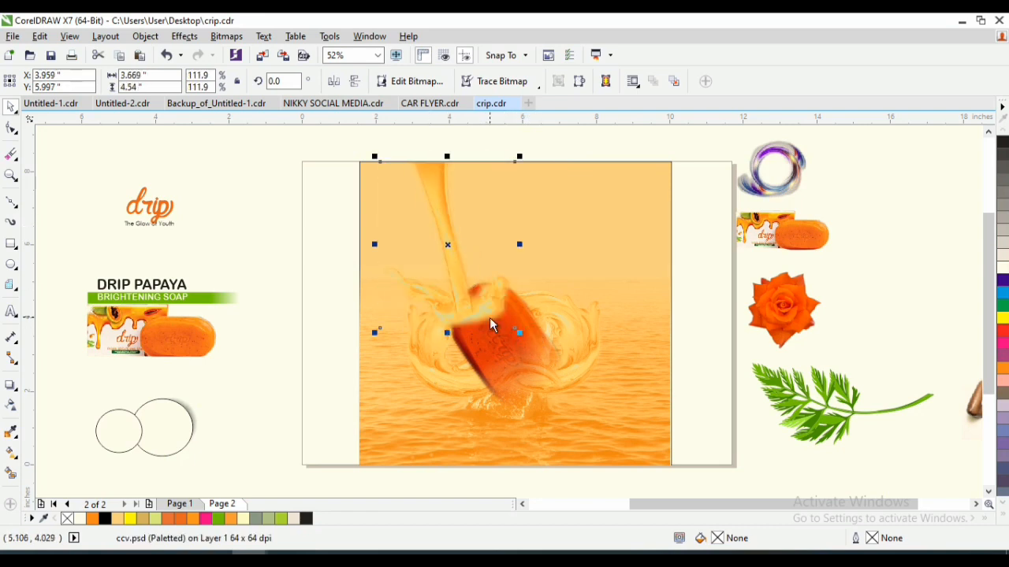
left_click_drag(455, 255, 438, 244)
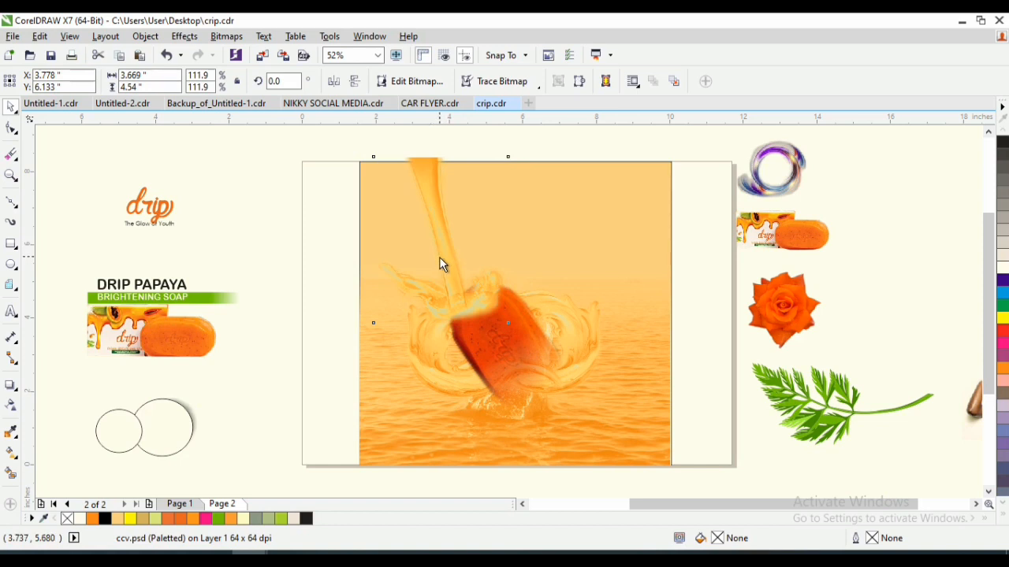
key("z")
left_click_drag(369, 174, 482, 232)
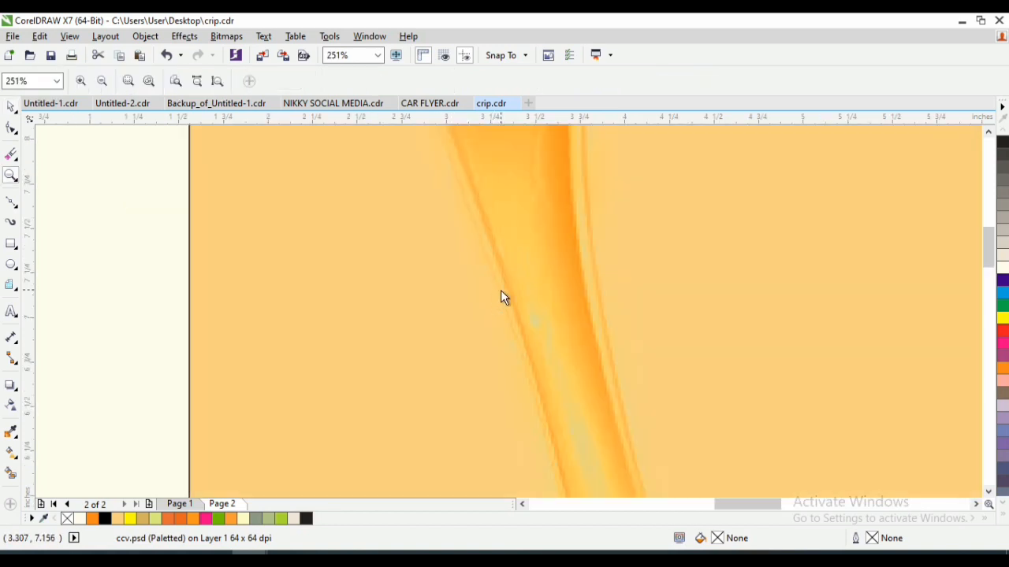
key("space")
left_click(184, 36)
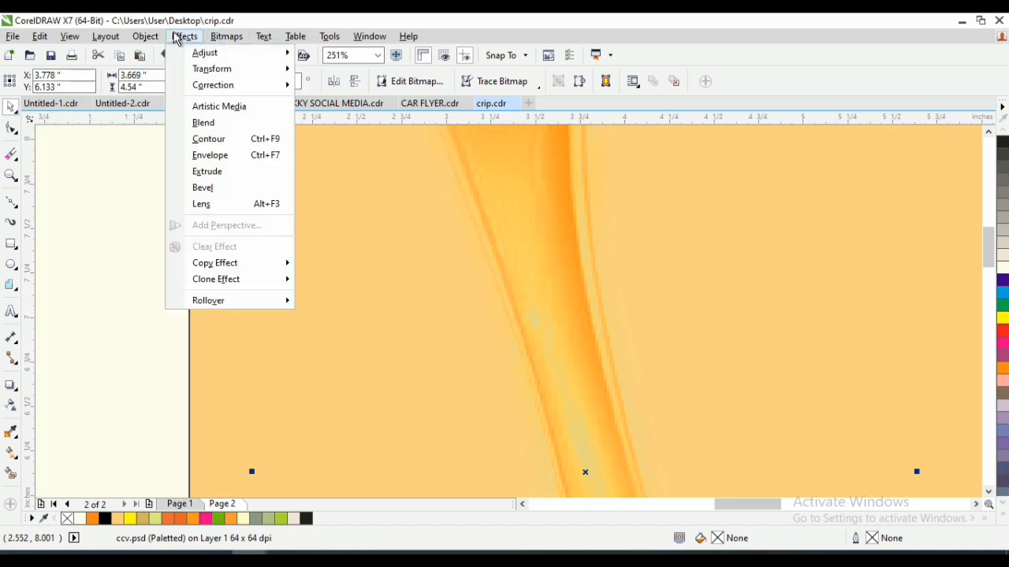
left_click(164, 21)
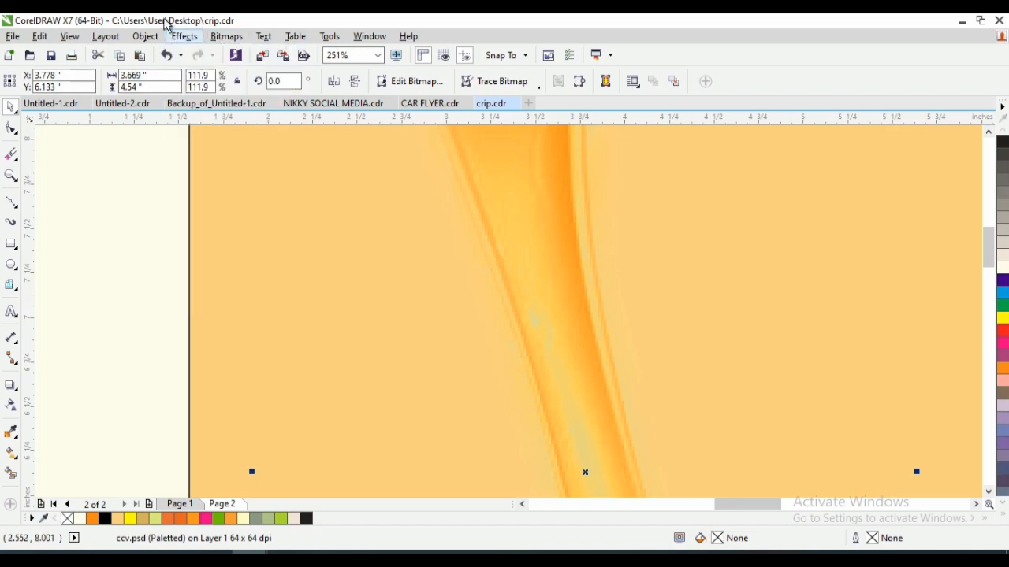
left_click(197, 40)
mouse_move(272, 70)
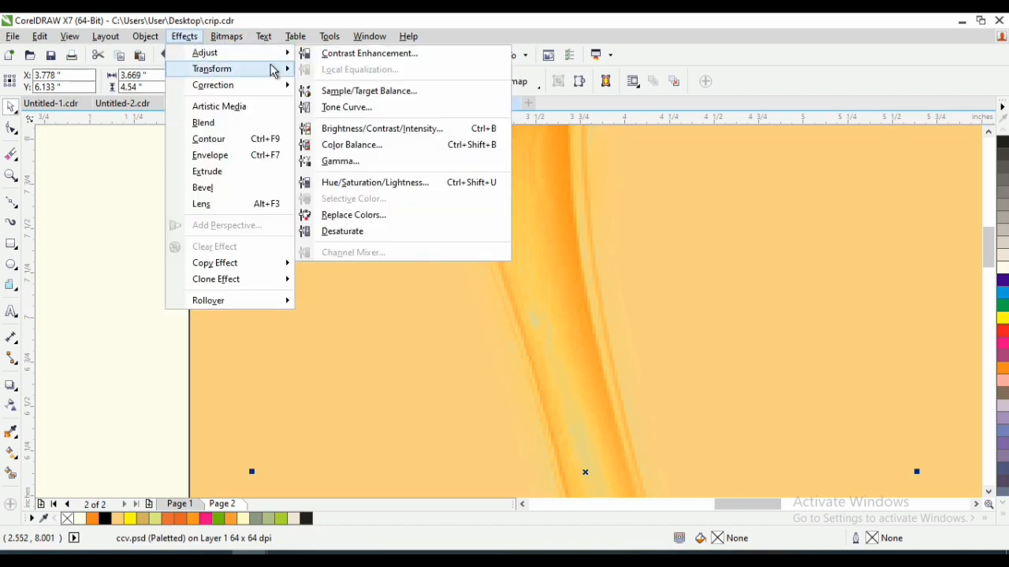
mouse_move(264, 52)
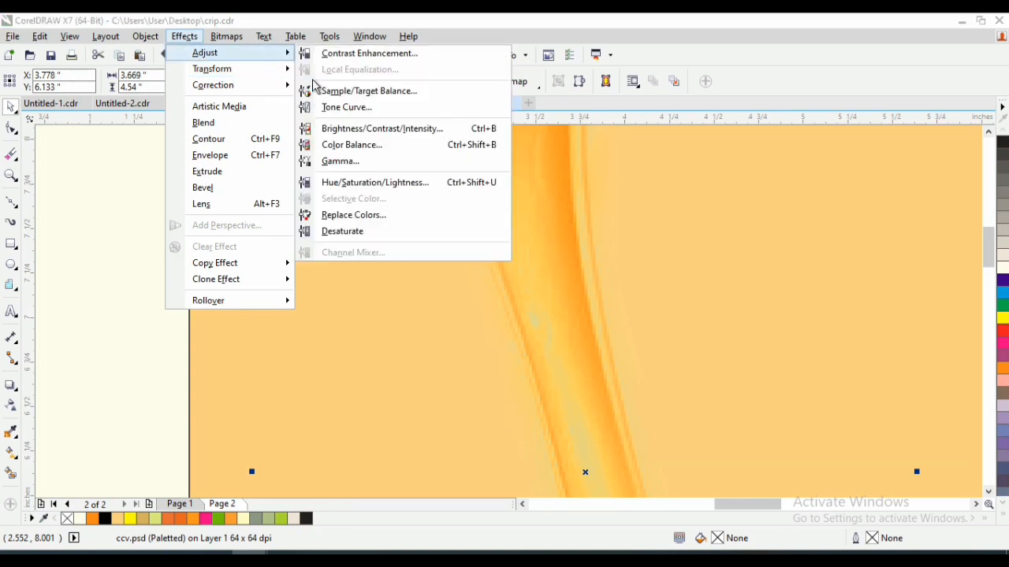
left_click(359, 186)
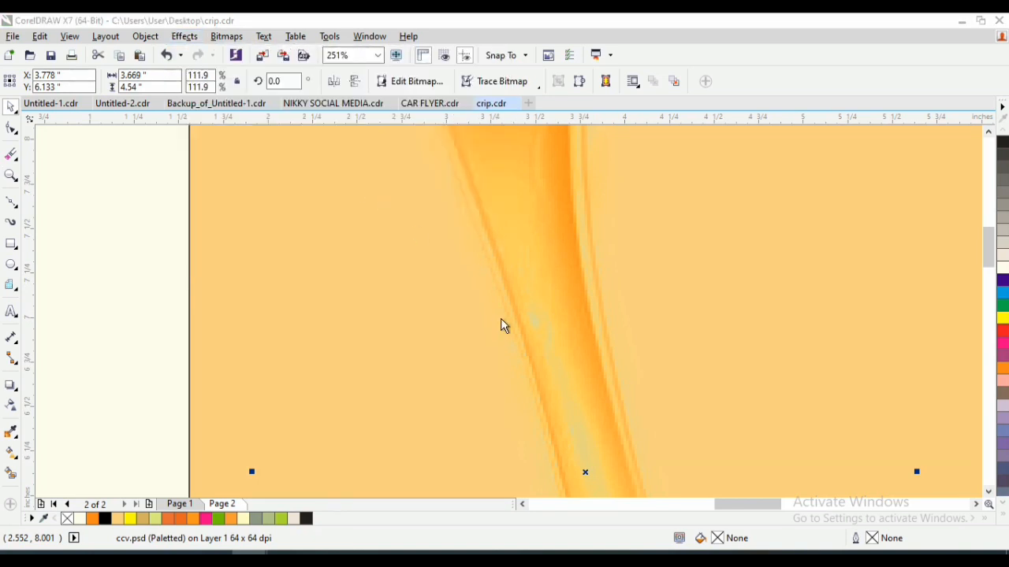
left_click(607, 312)
key("shift+F4")
key("space")
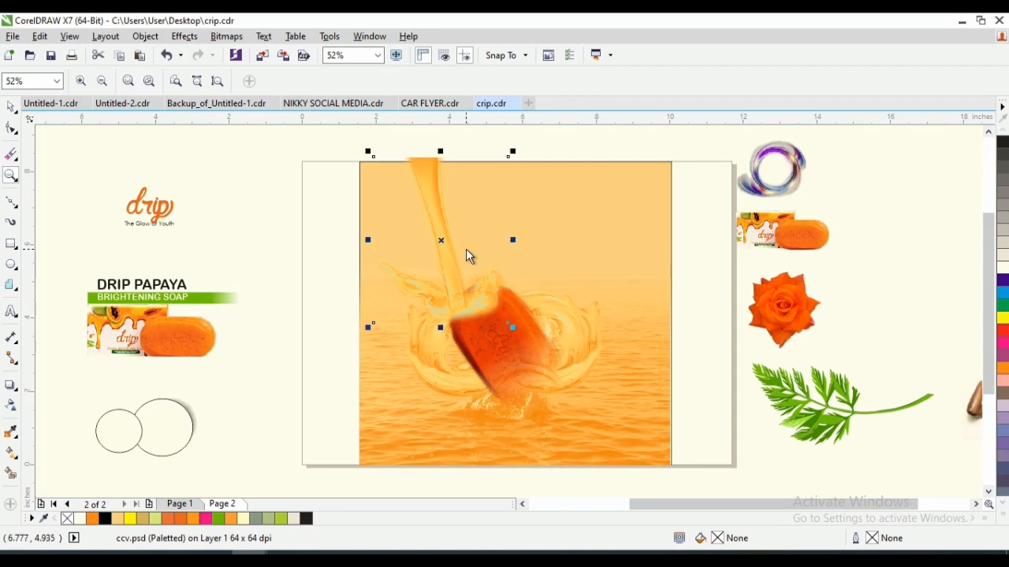
- Undo the pouring liquid's moves, enlargement and lightness adjustment
key("ctrl+z")
key("ctrl+z")
key("ctrl+z")
key("ctrl+z")
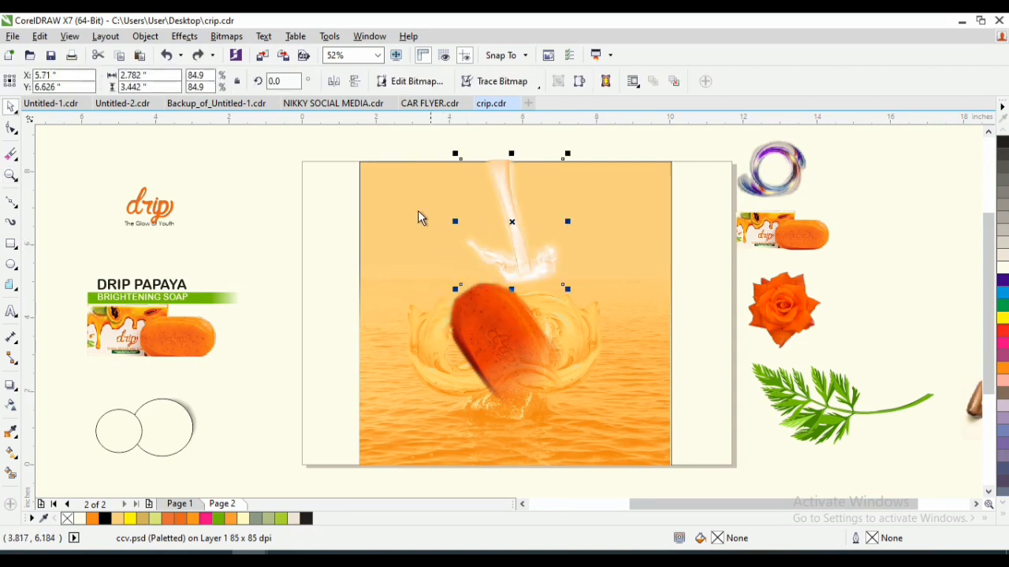
- Set the pouring liquid's master lightness to -19 with Hue/Saturation/Lightness
left_click(168, 40)
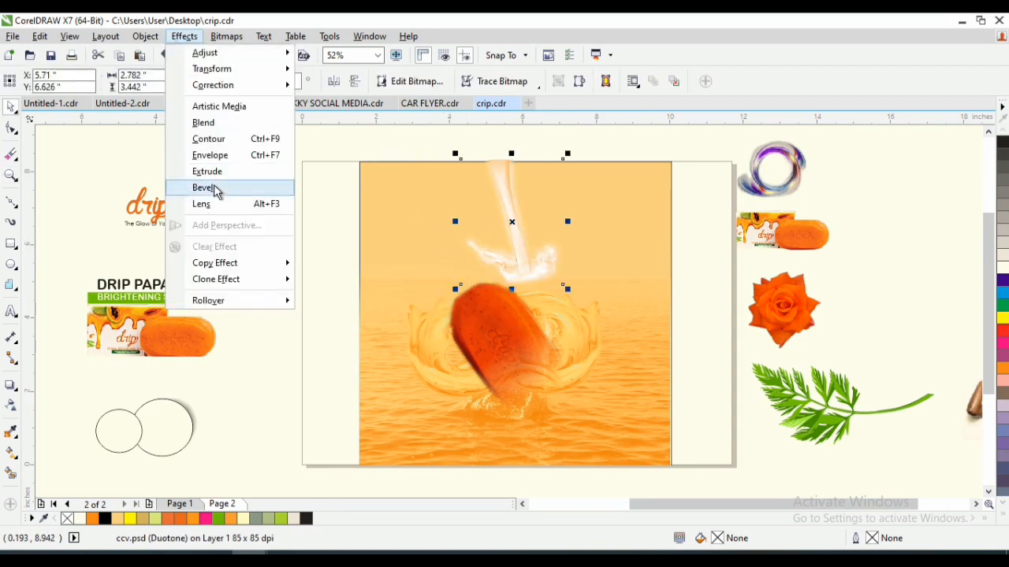
left_click(172, 37)
left_click(145, 37)
mouse_move(197, 37)
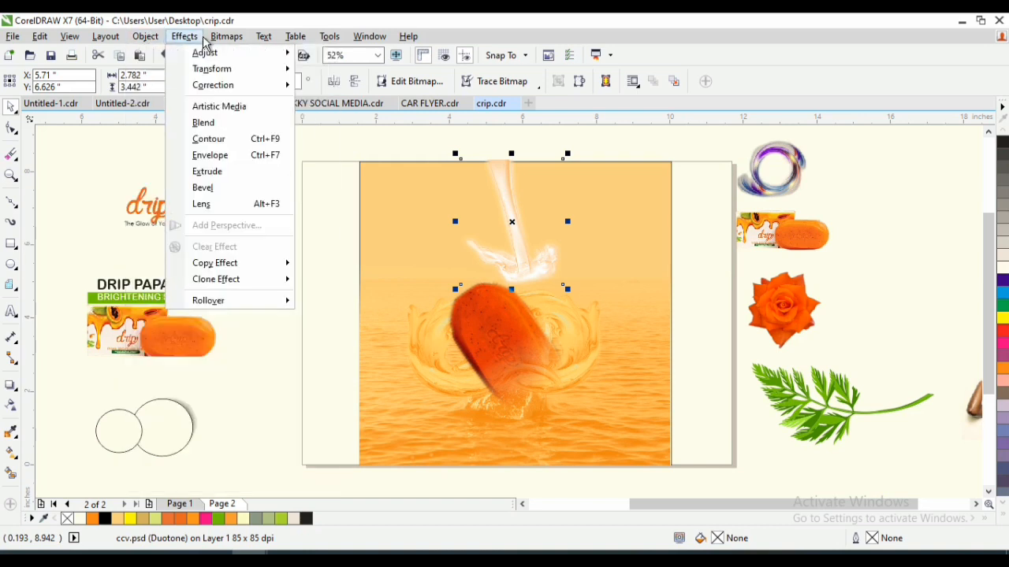
mouse_move(258, 55)
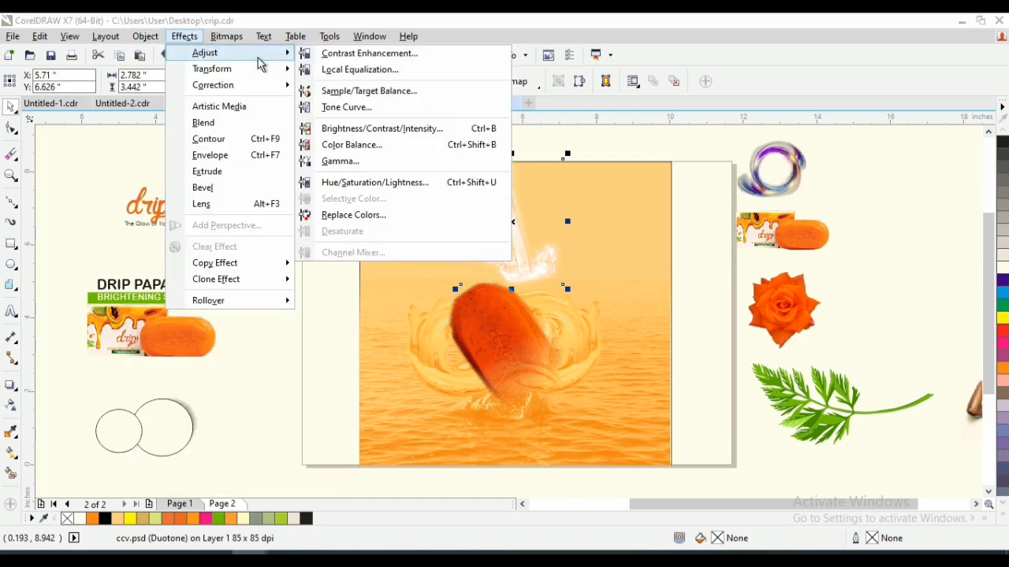
left_click(370, 183)
left_click_drag(519, 187, 817, 205)
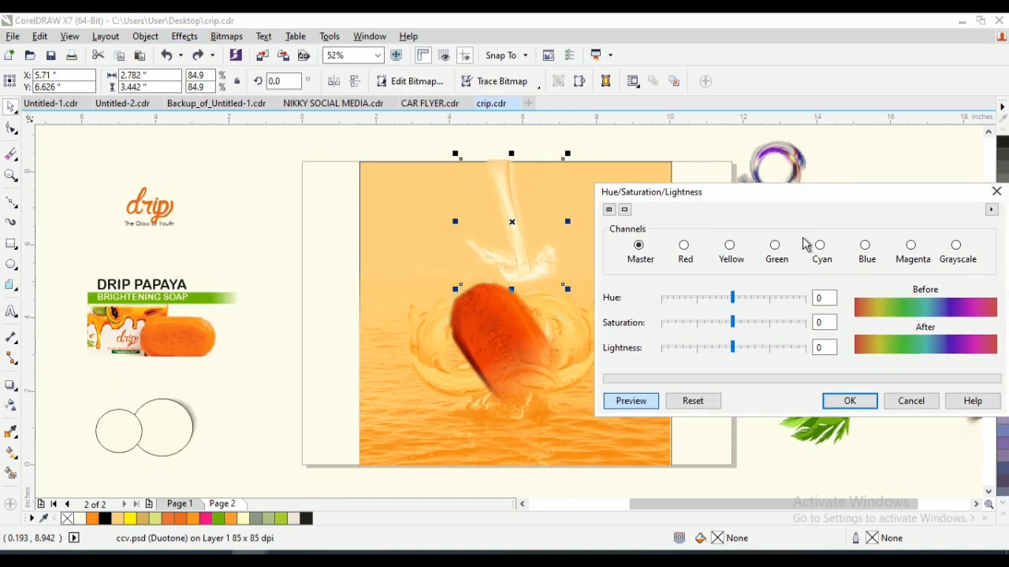
left_click_drag(732, 347, 719, 354)
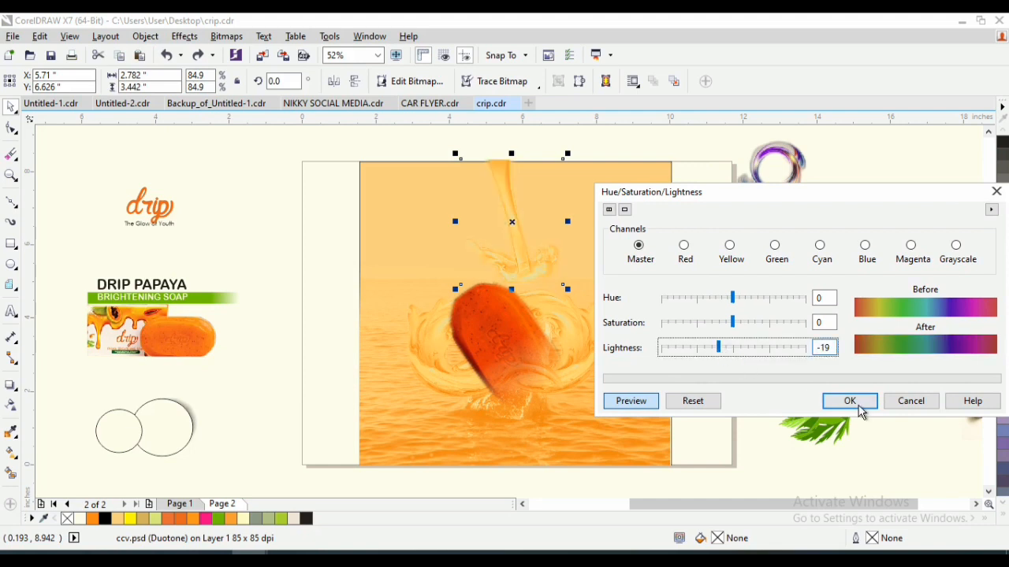
left_click(849, 401)
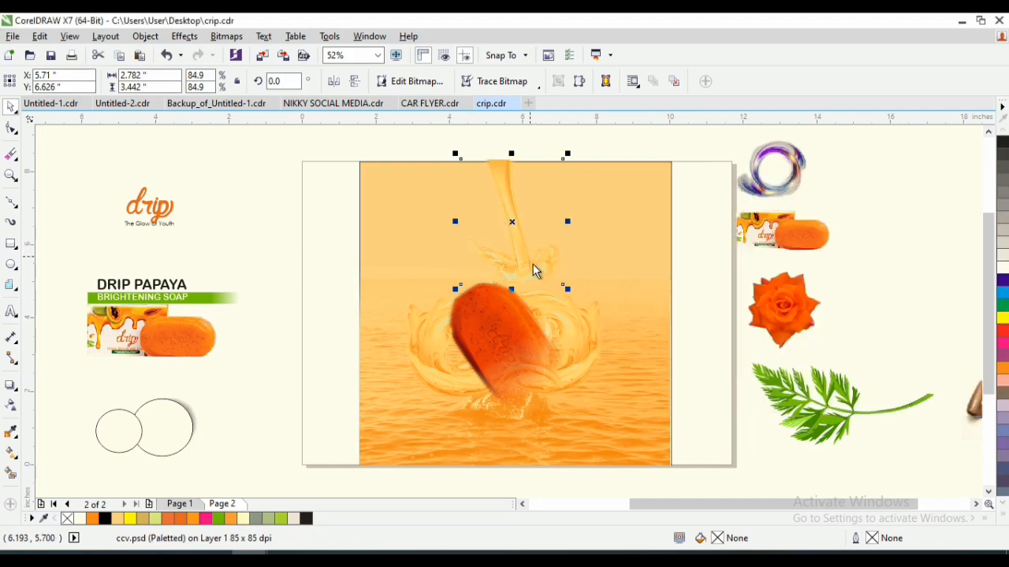
- Enlarge the pouring liquid to about 3.49 × 4.318 inches and move it so its splash covers the soap bar's upper end
left_click_drag(567, 289, 594, 322)
left_click_drag(537, 241, 427, 226)
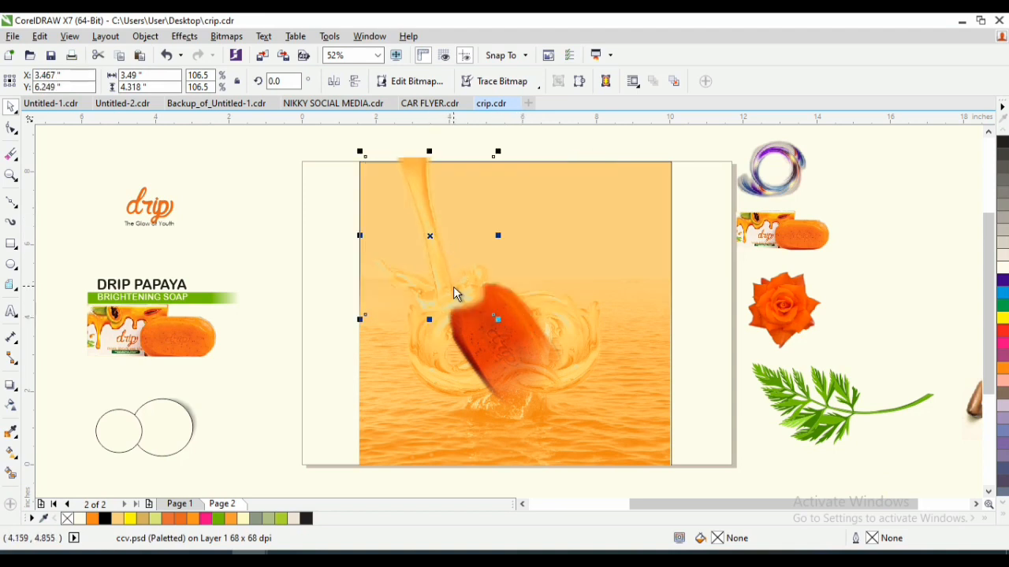
left_click_drag(454, 292, 480, 299)
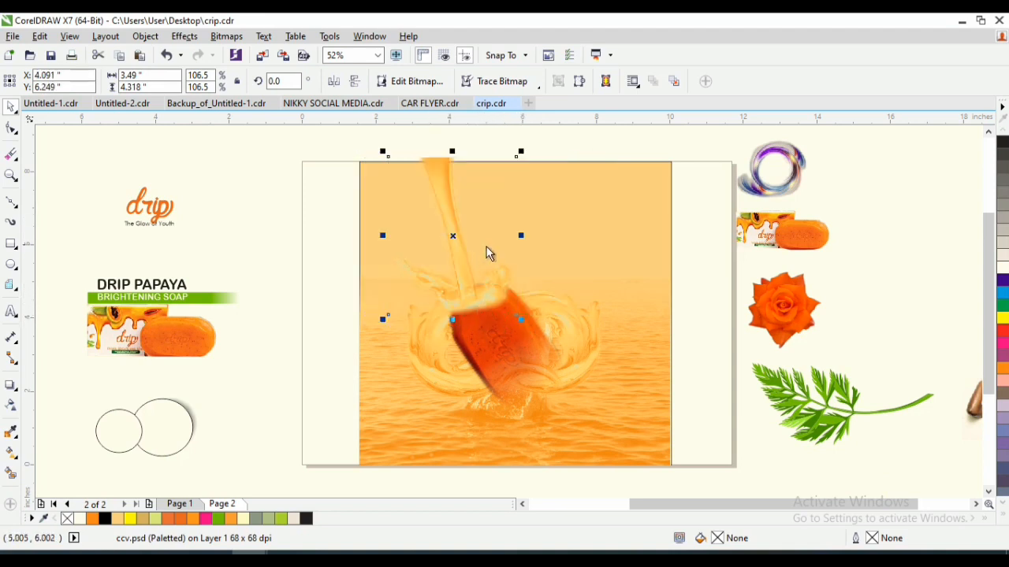
- Rotate the pouring liquid to about 12.085° and shift it up and left so its splash meets the soap bar's upper-left edge
left_click(439, 181)
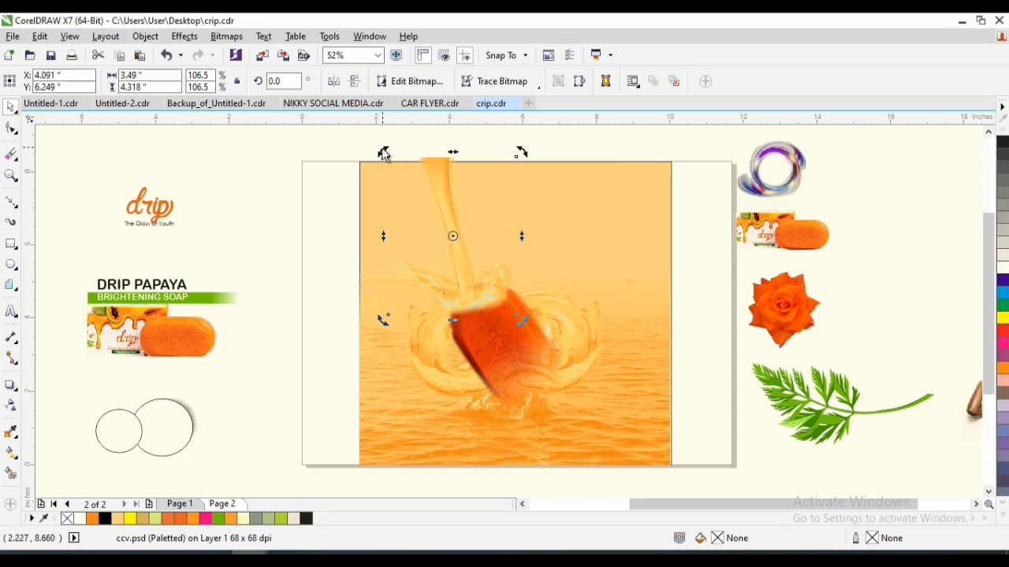
left_click_drag(384, 154, 360, 164)
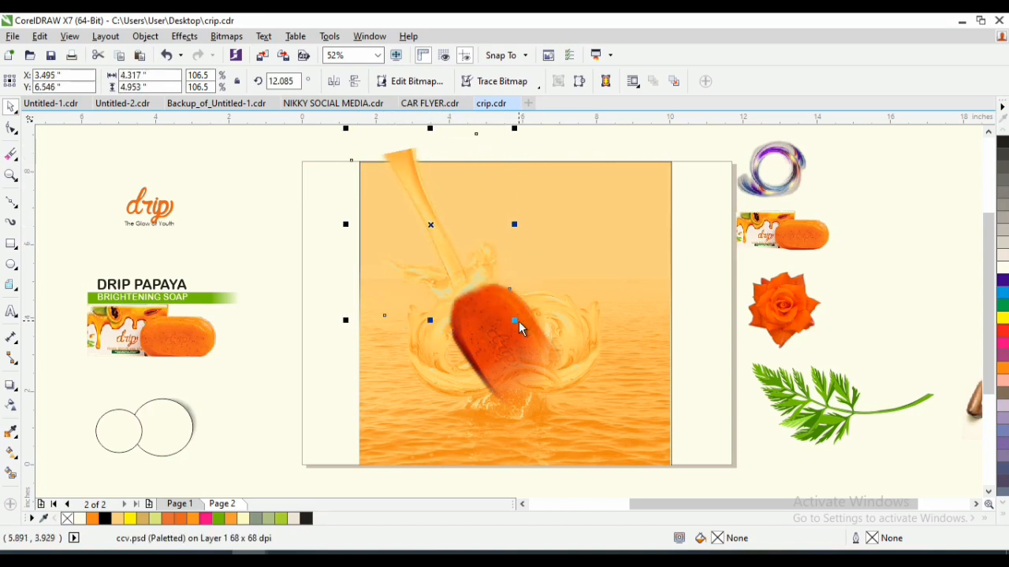
- Enlarge the pouring liquid to about 4.635 × 5.318 inches and crop its top flush with the background's upper edge
left_click_drag(518, 323, 525, 334)
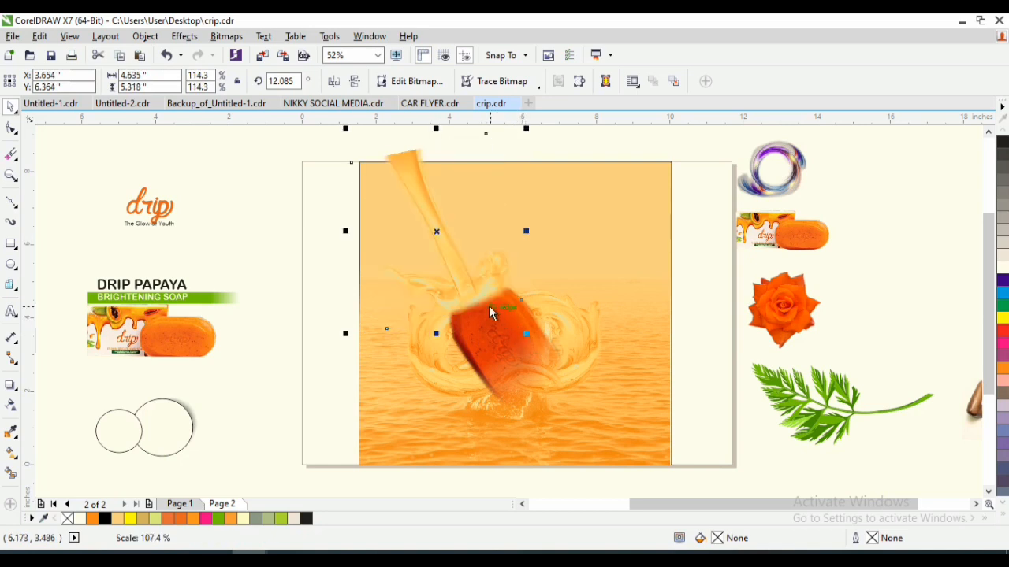
left_click(457, 260)
left_click(11, 129)
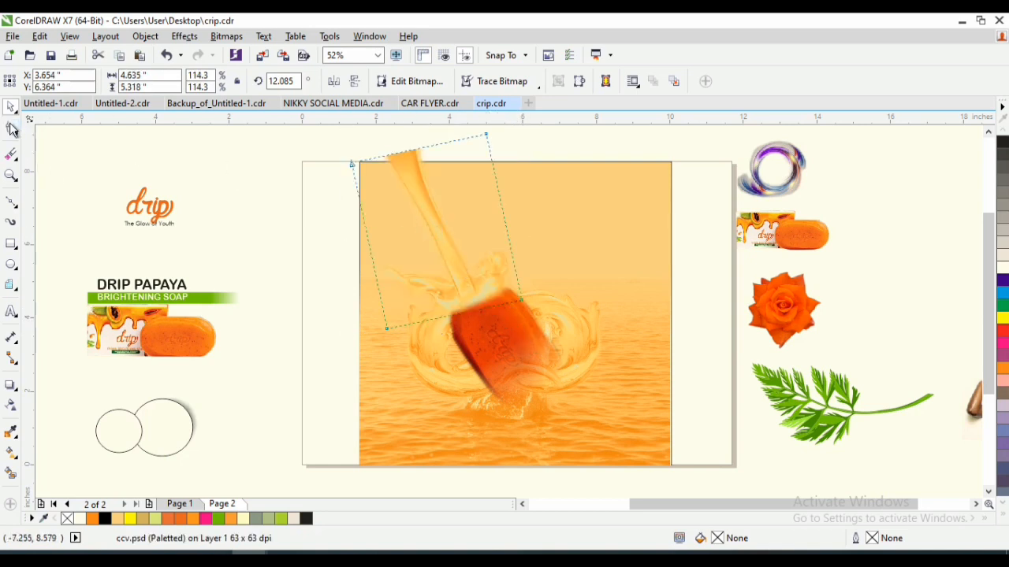
left_click_drag(486, 136, 492, 161)
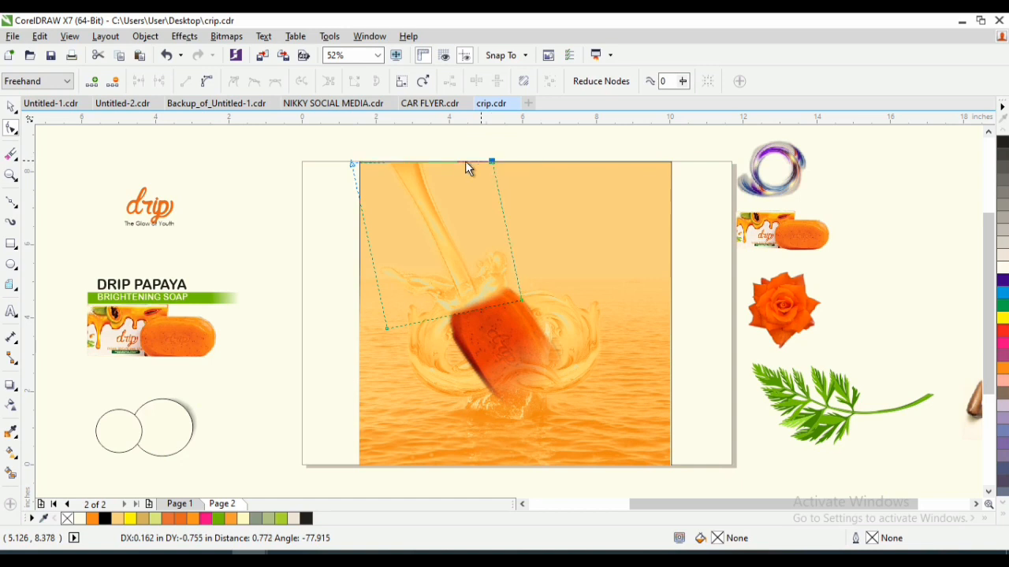
left_click_drag(352, 164, 350, 161)
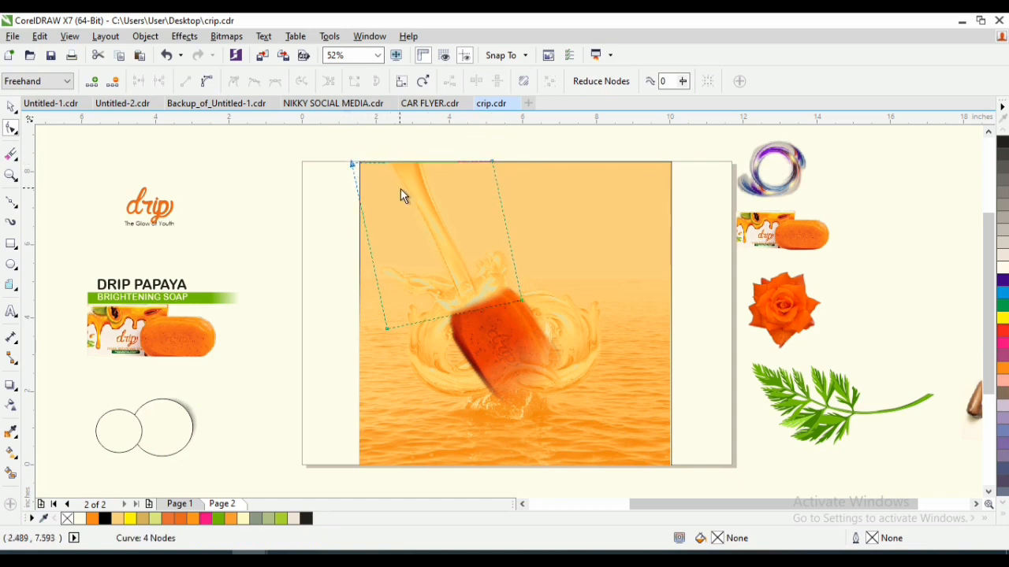
key("space")
- Move the woman's photo onto the upper part of the background and enlarge it to about 6.447 × 4.298 inches
left_click(976, 505)
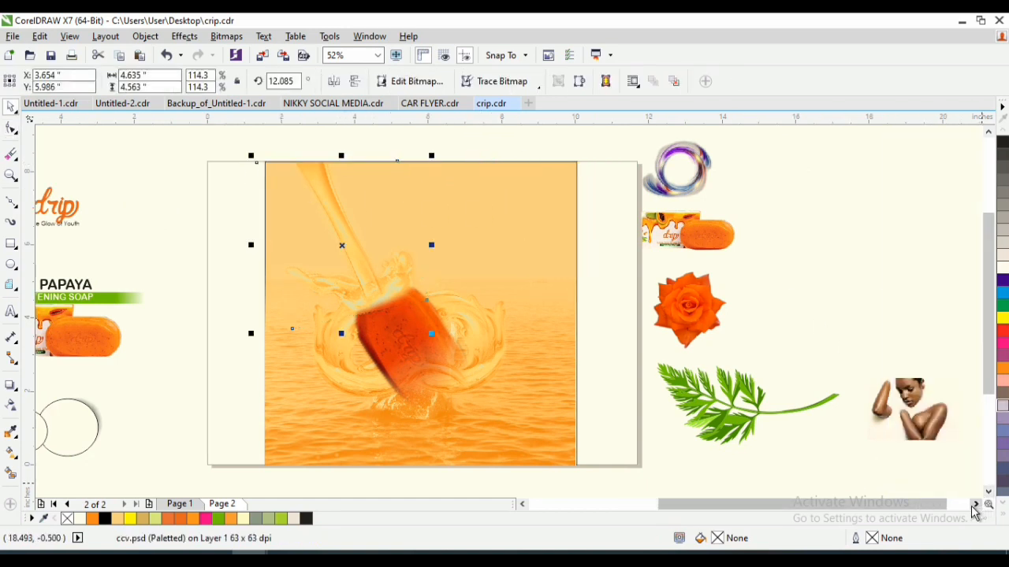
left_click_drag(933, 426, 441, 221)
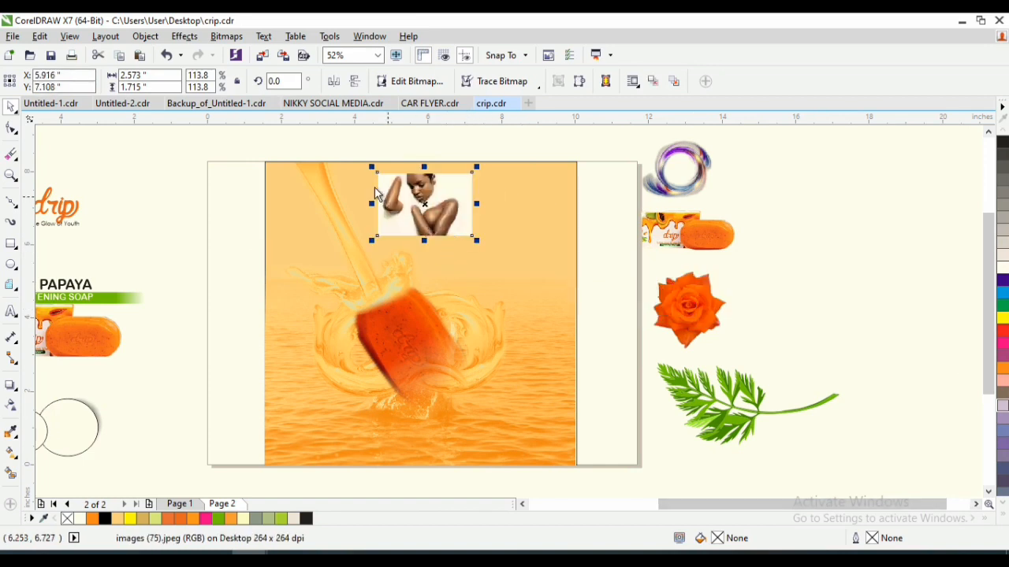
key("z")
left_click_drag(227, 148, 666, 358)
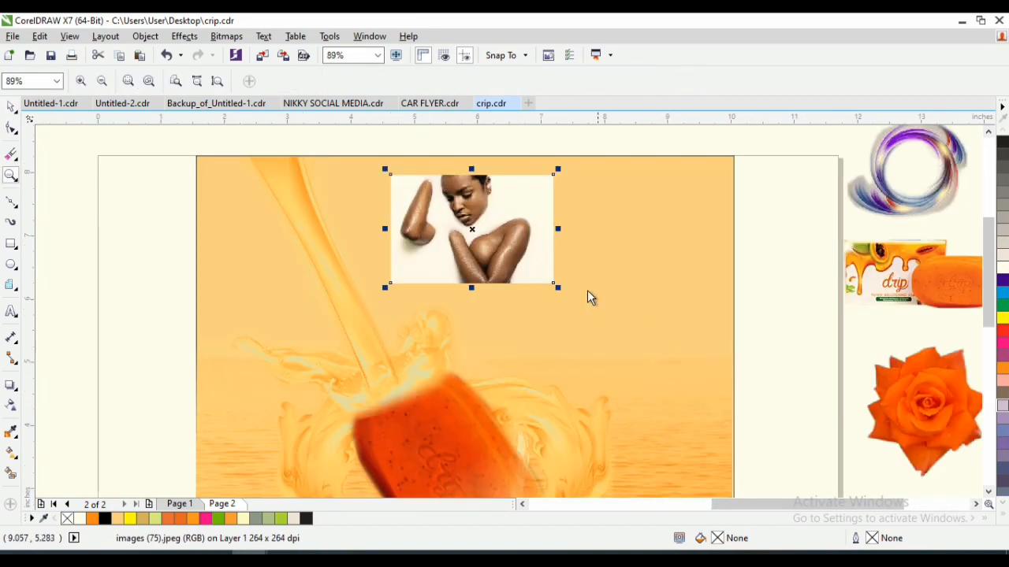
key("space")
left_click_drag(561, 288, 724, 398)
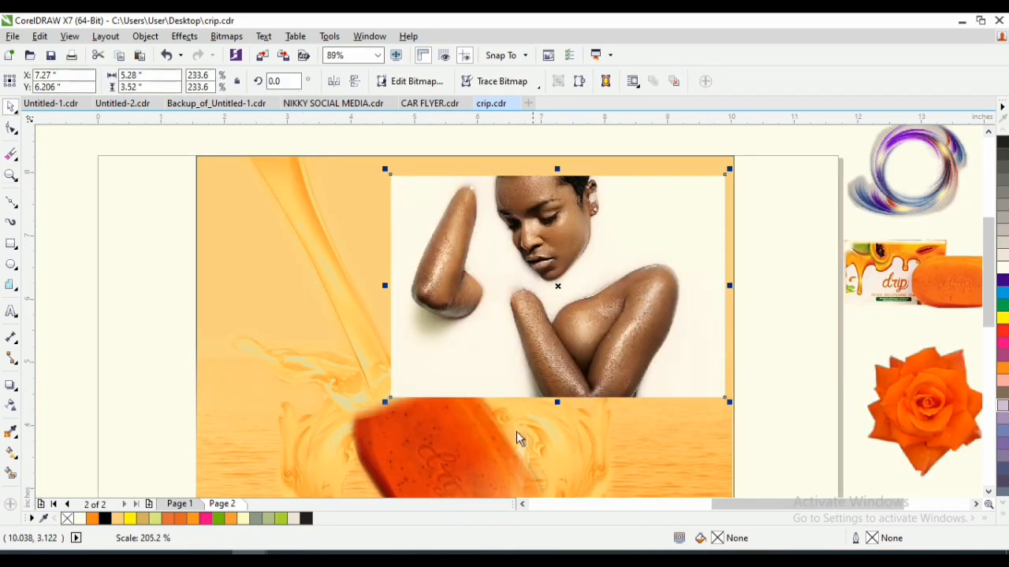
left_click_drag(506, 327, 461, 327)
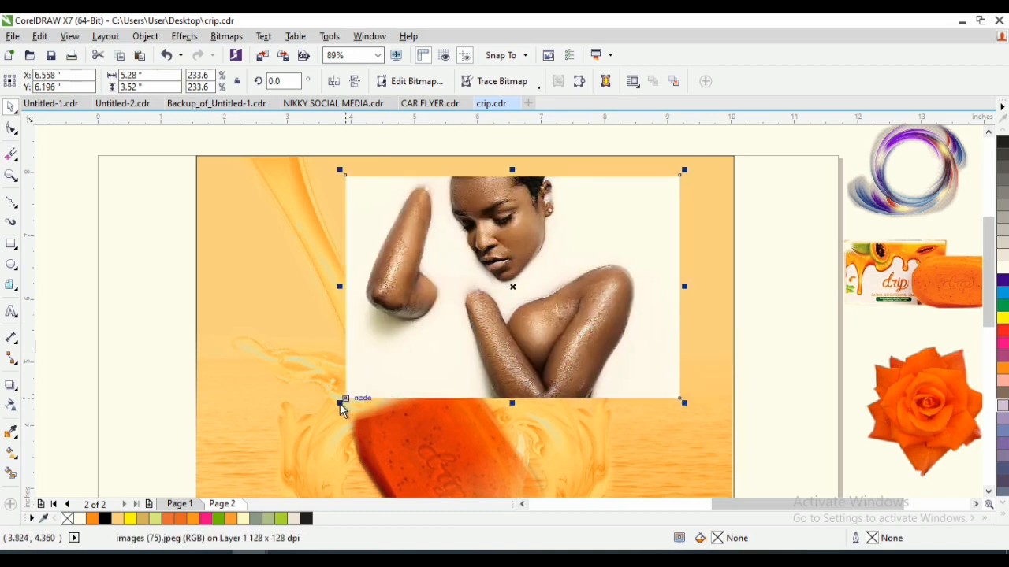
left_click_drag(344, 400, 288, 436)
left_click_drag(685, 437, 697, 446)
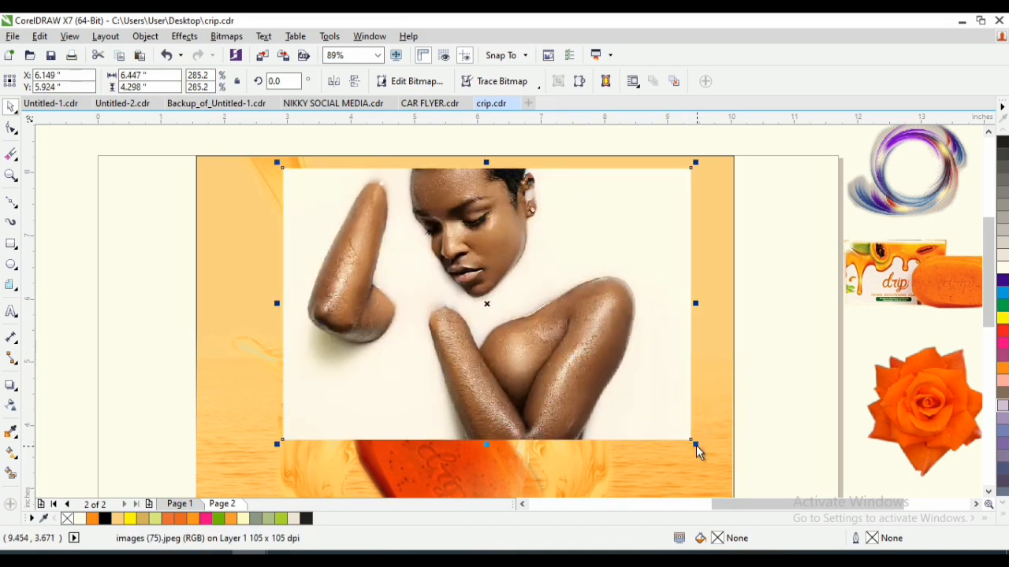
- Apply a linear fountain transparency to the woman's photo with the Subtract merge mode and an angle of about -4.0°
left_click(11, 405)
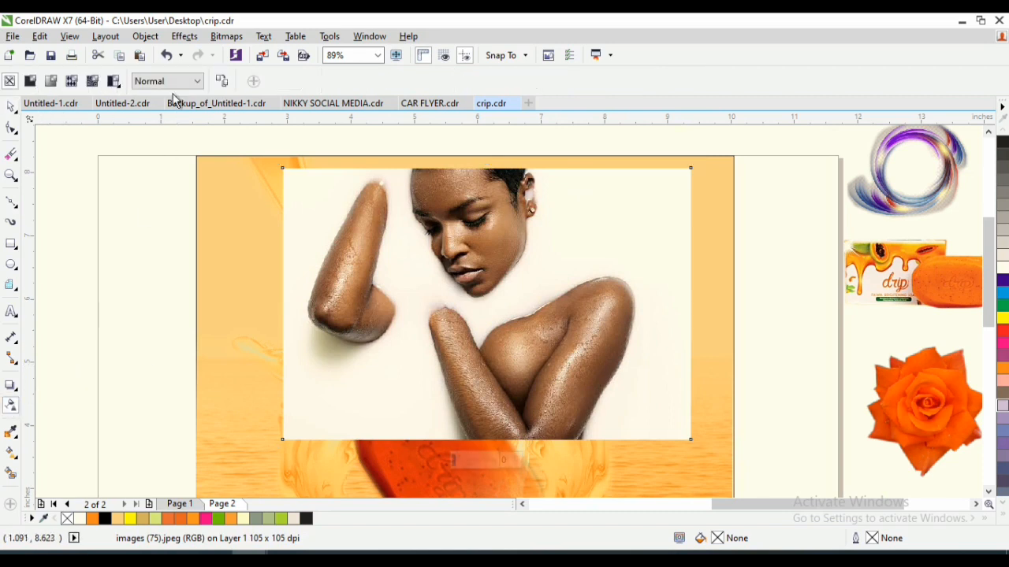
left_click(50, 83)
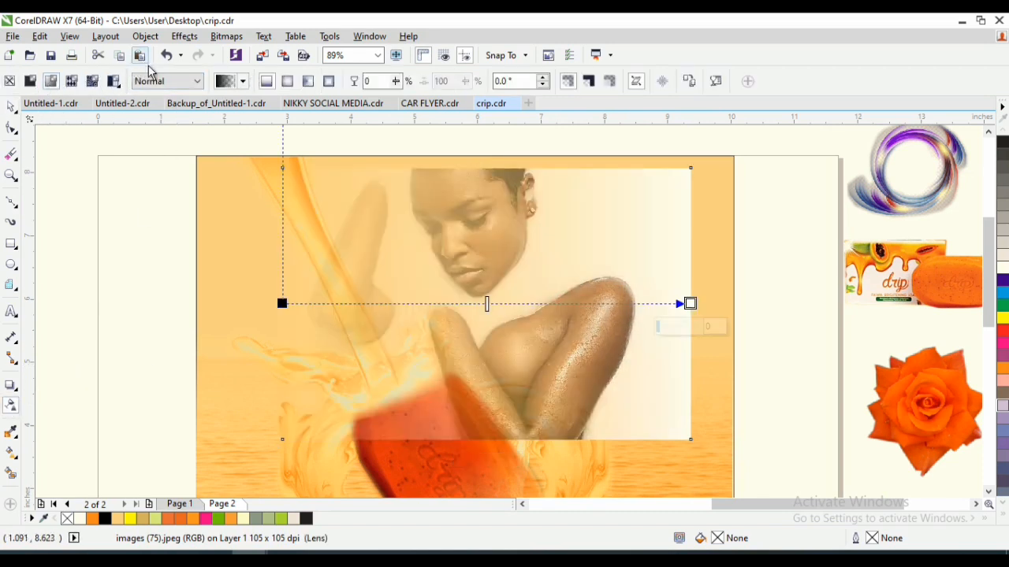
left_click(167, 82)
left_click(158, 127)
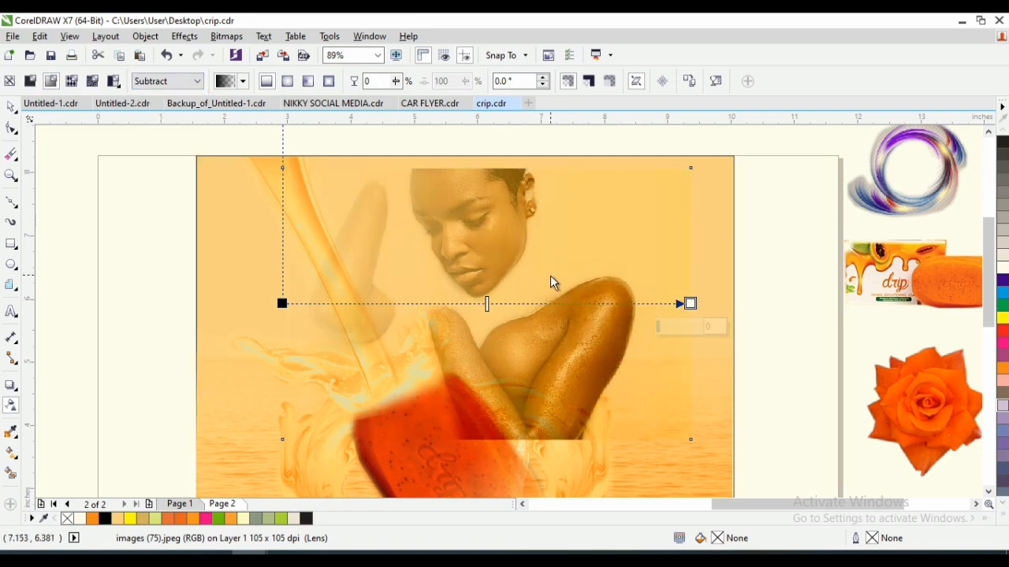
key("F4")
left_click(573, 263)
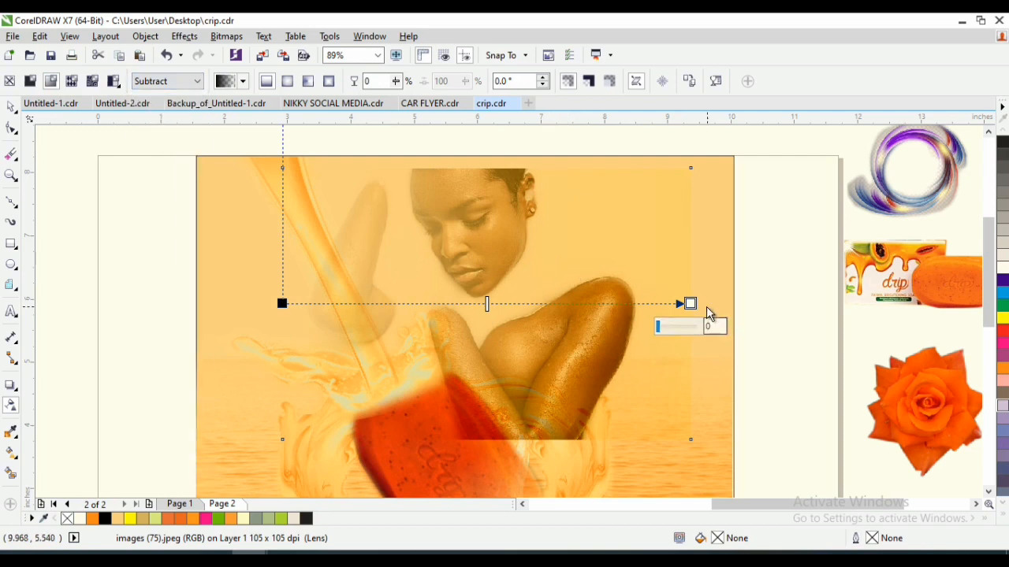
left_click_drag(683, 303, 625, 298)
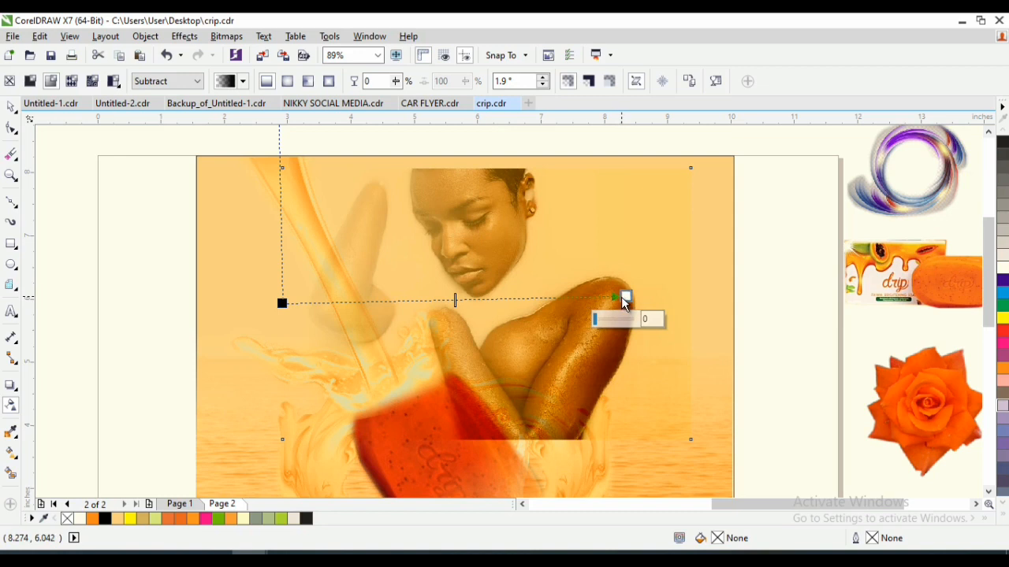
left_click_drag(623, 298, 695, 323)
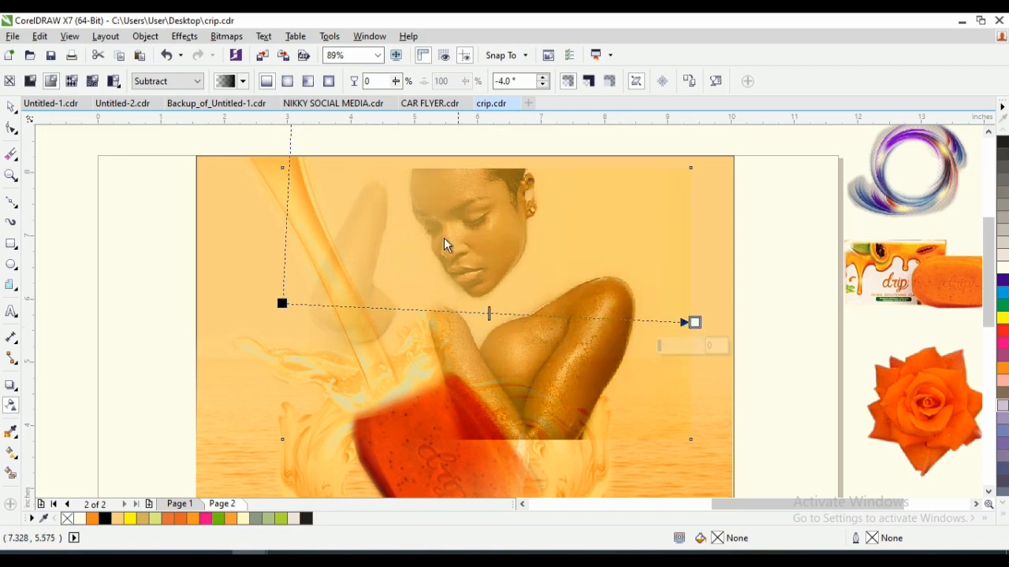
- Move the woman's photo up to the background's top edge and change its transparency to an elliptical fountain
key("space")
left_click_drag(477, 223, 478, 209)
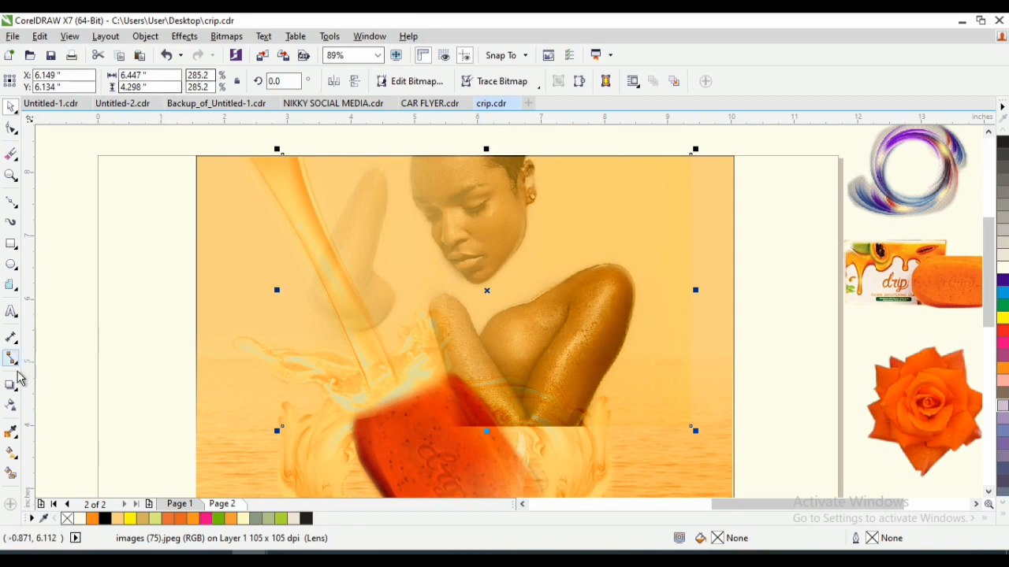
left_click(11, 407)
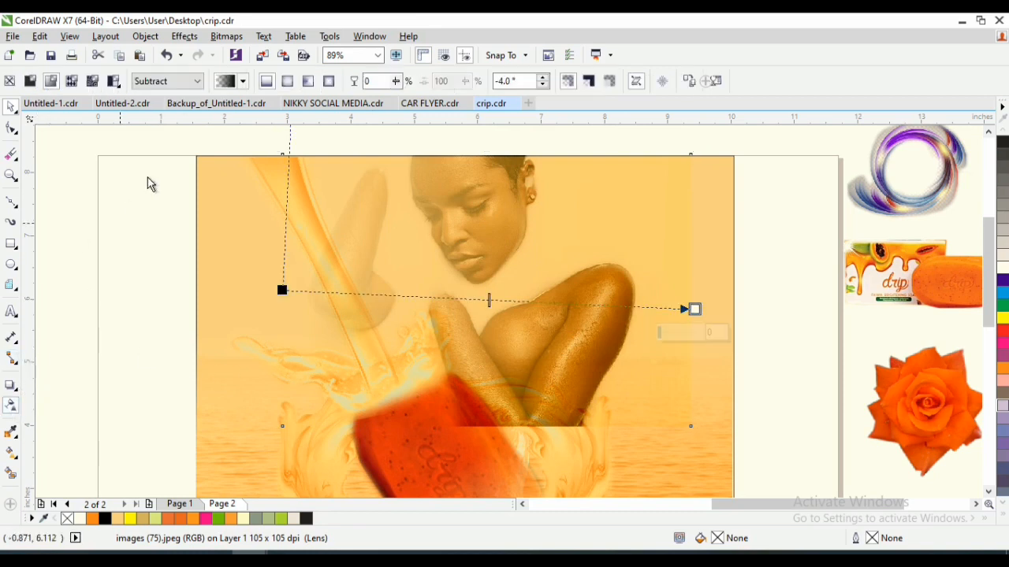
left_click(306, 86)
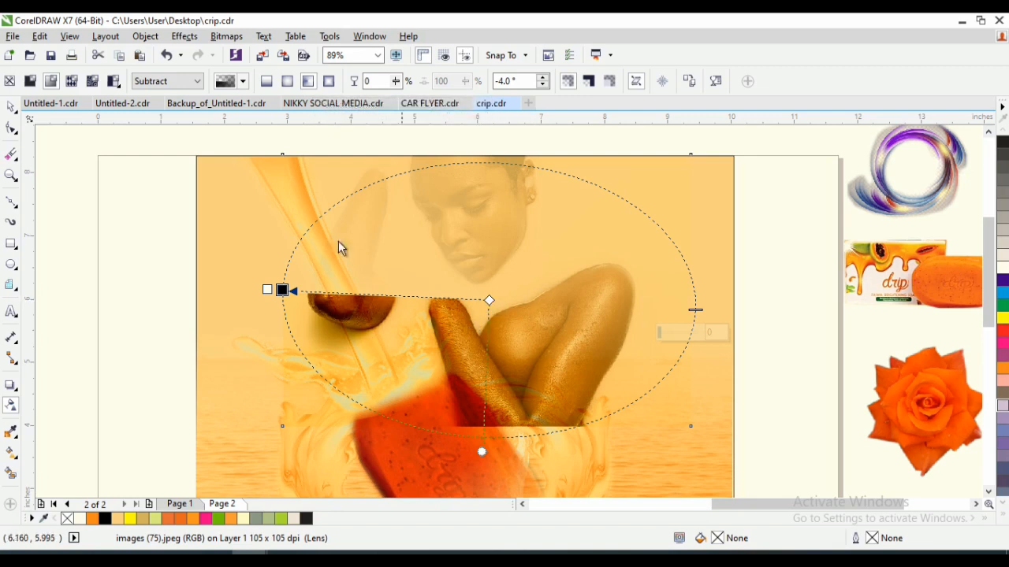
left_click(10, 83)
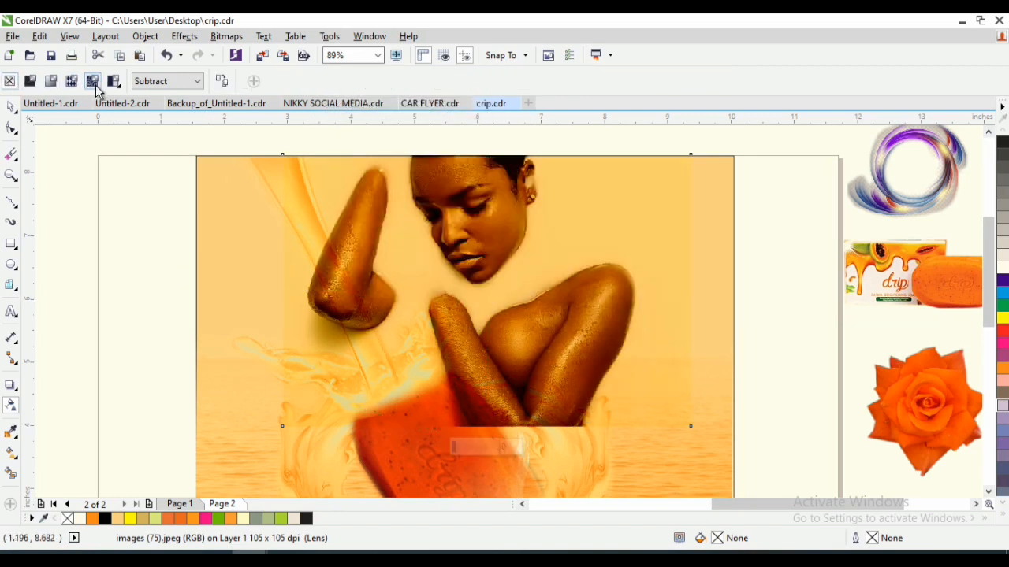
left_click(50, 82)
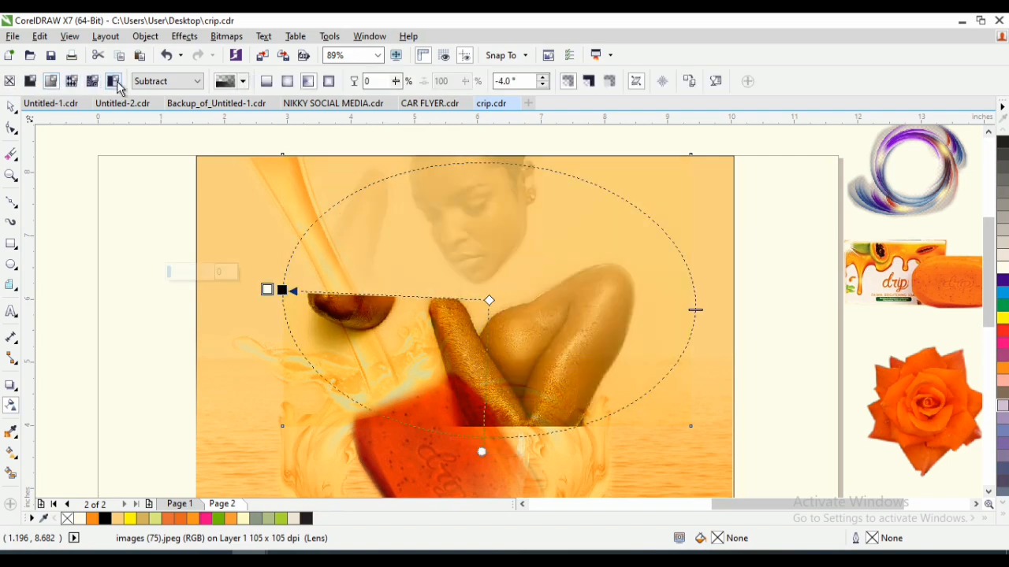
left_click(288, 84)
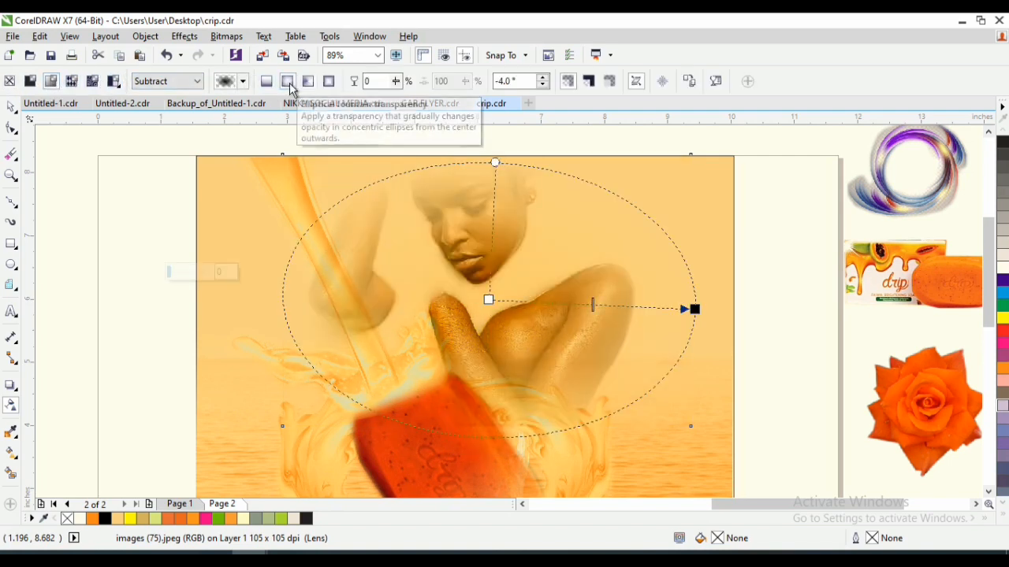
key("space")
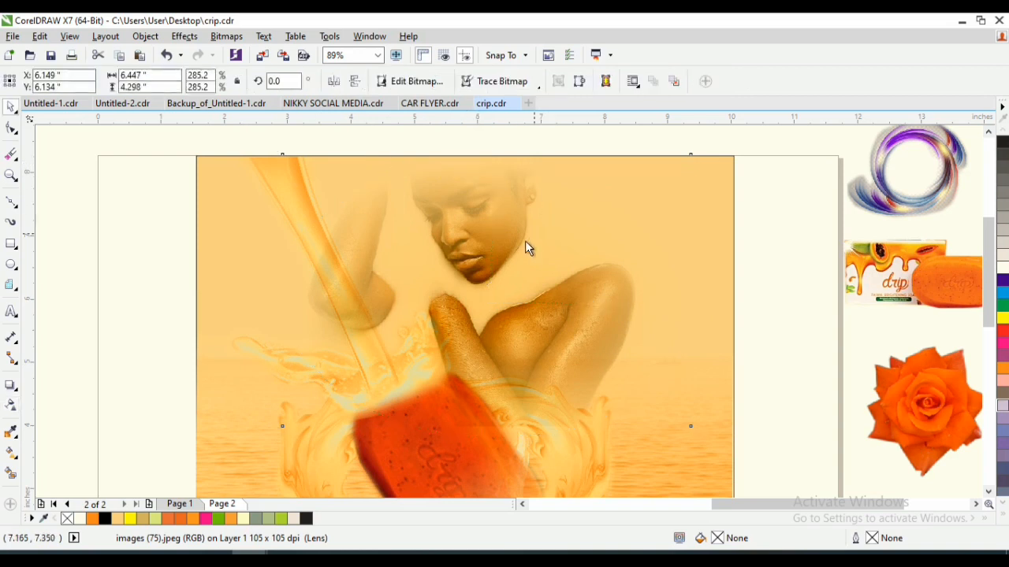
- Shift the midpoint of the photo's elliptical transparency outward almost to its end node so only the photo's edges fade
key("z")
key("F3")
left_click_drag(253, 144, 638, 391)
key("space")
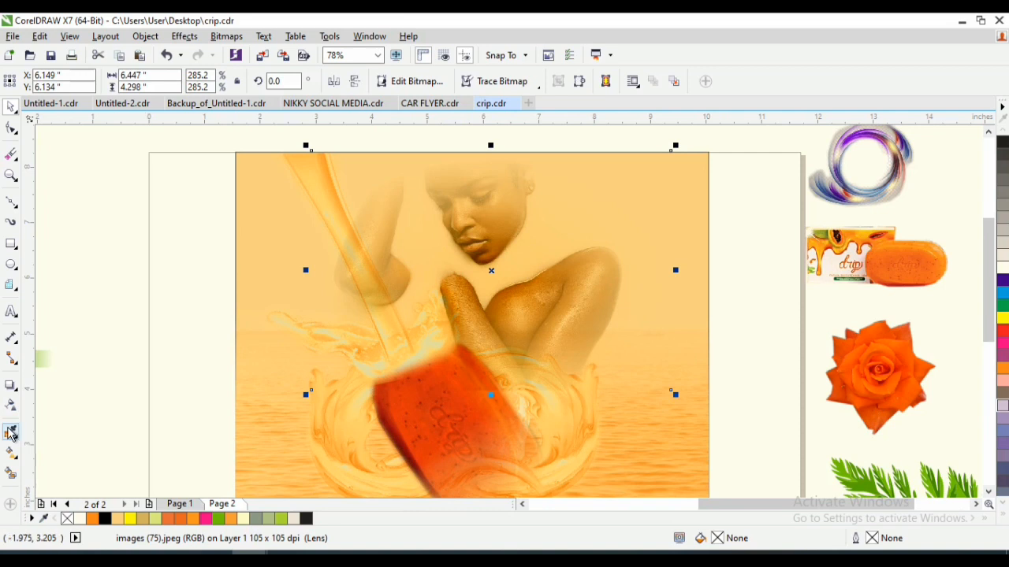
left_click(11, 405)
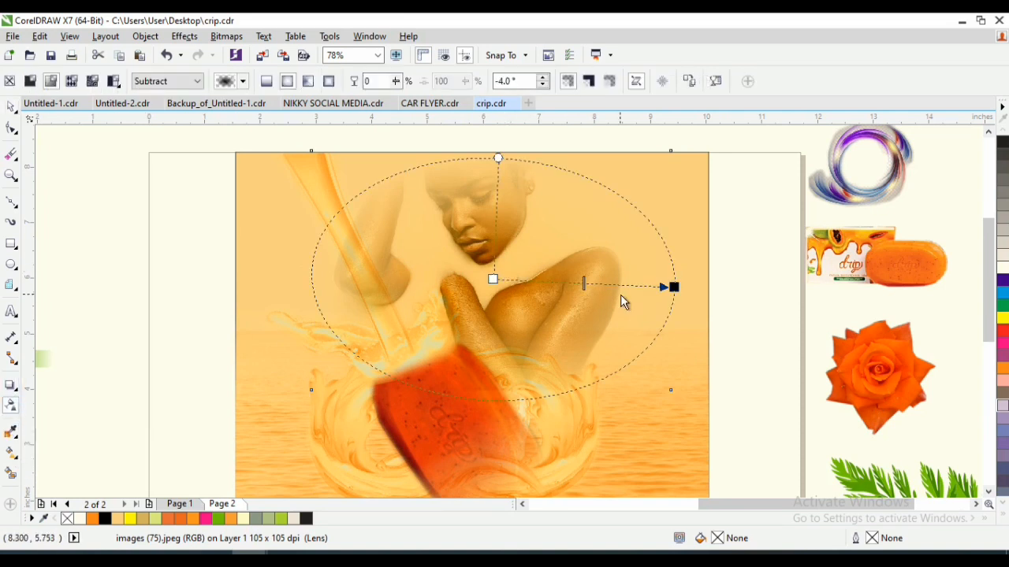
left_click_drag(585, 284, 629, 296)
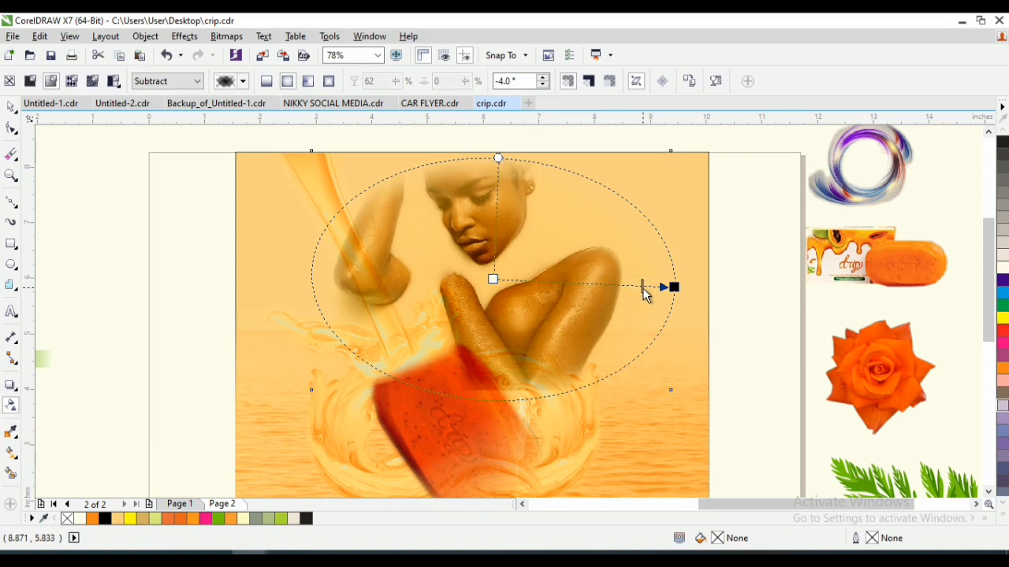
left_click_drag(643, 289, 646, 292)
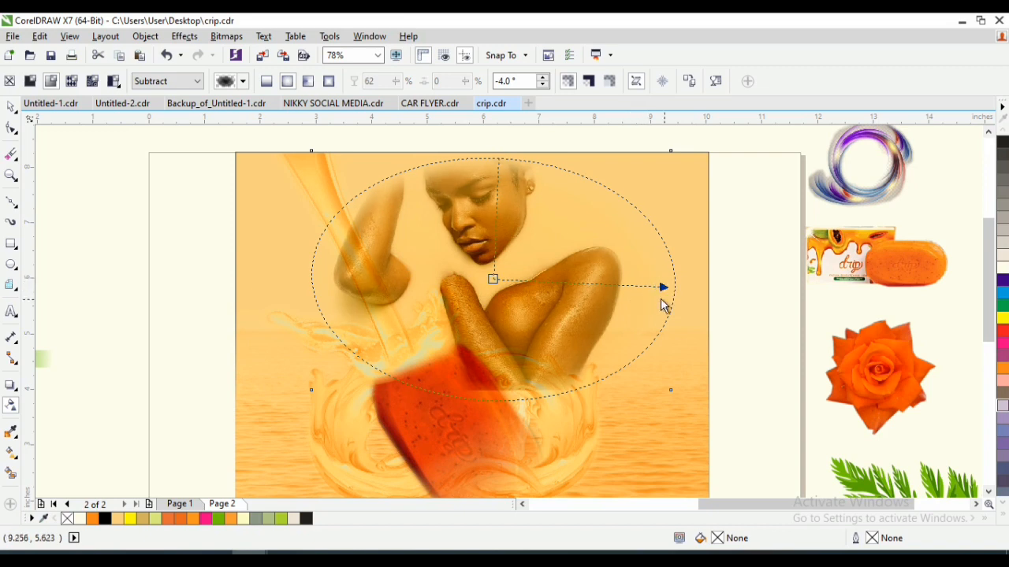
left_click(664, 288)
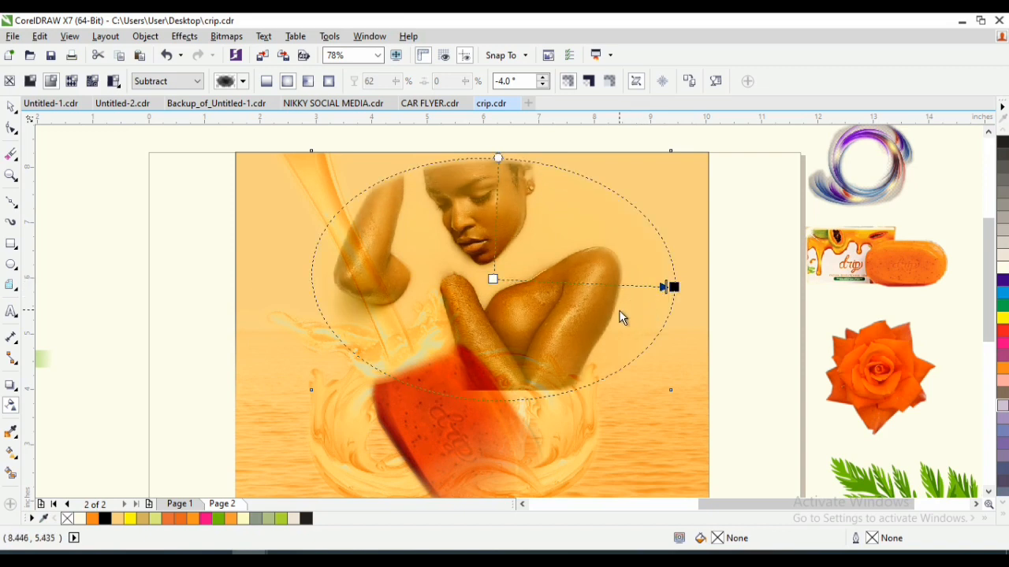
left_click(11, 106)
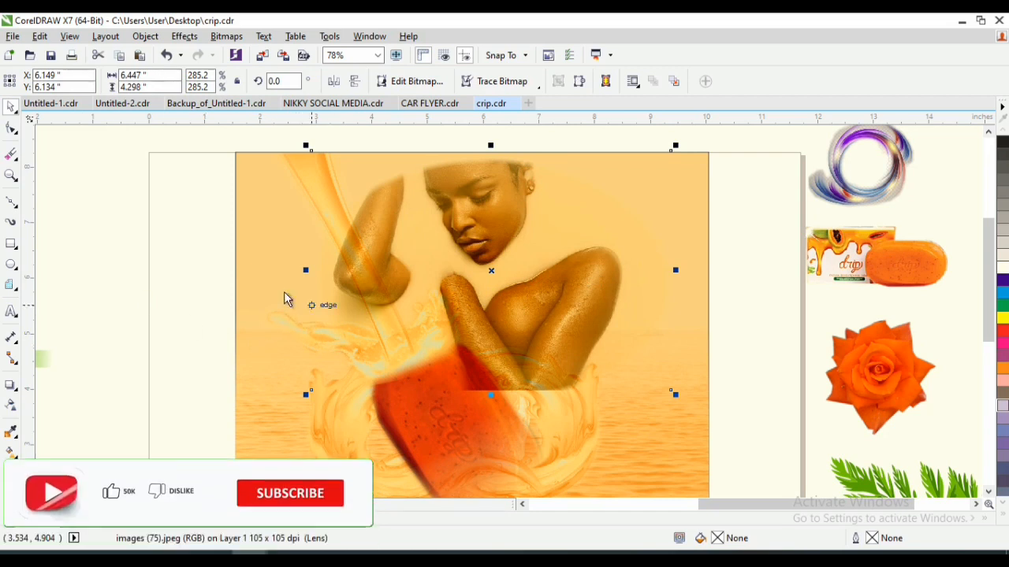
- Bring the water swirls in front of the woman's photo, with the soap bar in front of the swirls
left_click_drag(132, 254, 714, 448)
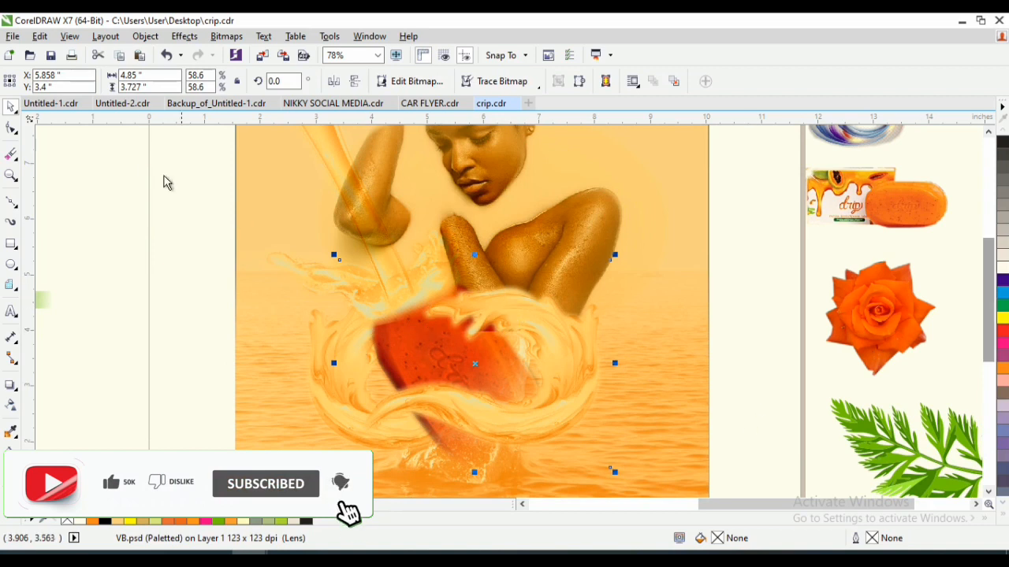
left_click_drag(142, 162, 576, 516)
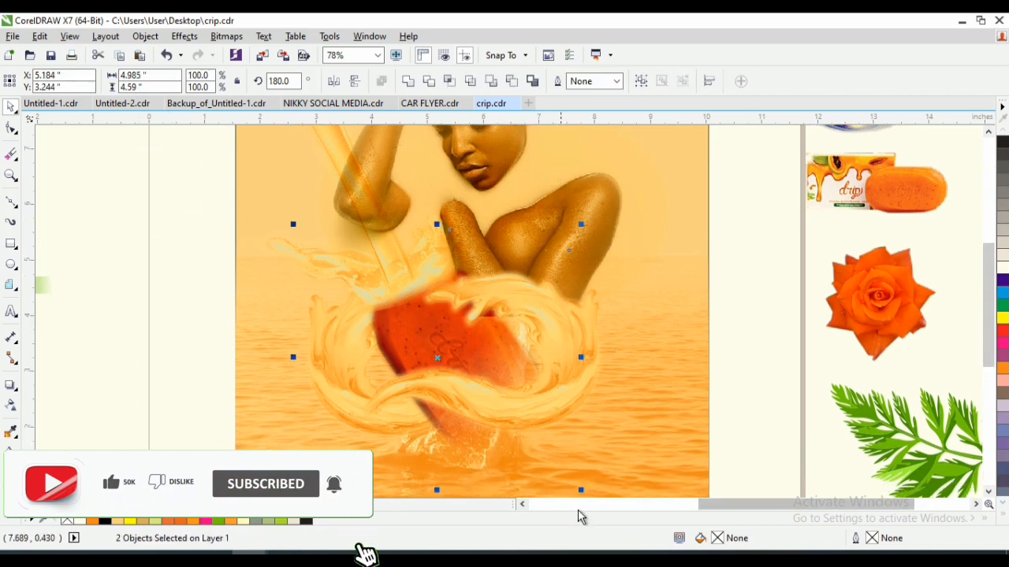
key("z")
key("F3")
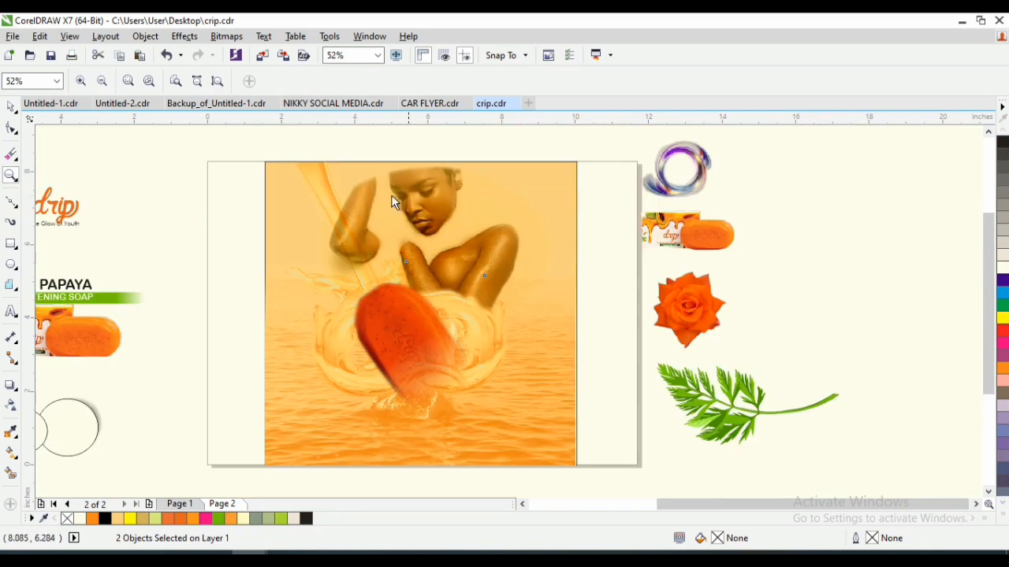
left_click_drag(387, 268, 596, 416)
key("space")
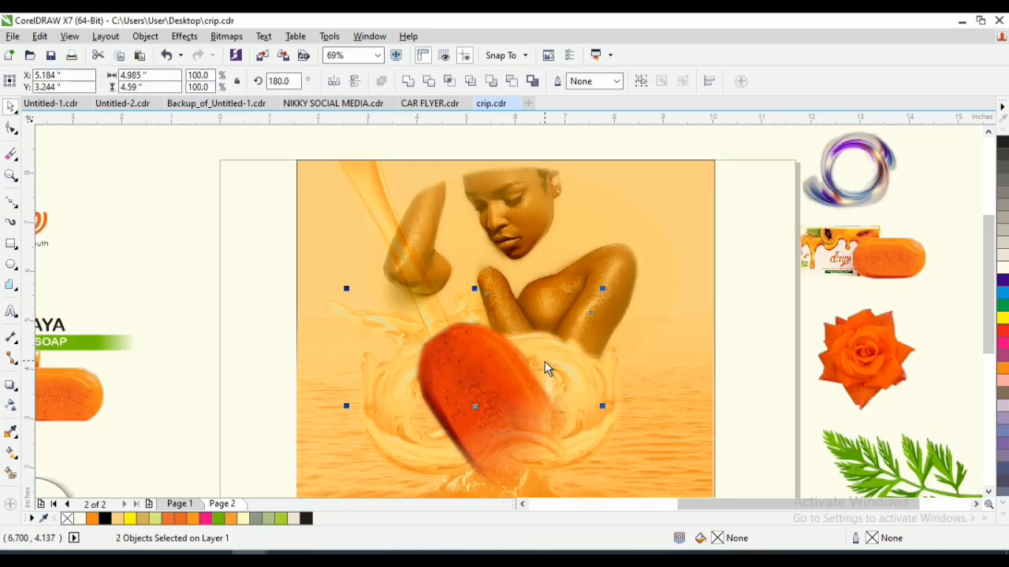
- Enlarge the woman's photo to about 6.63 × 4.42 inches, keeping its lower-left corner in place
left_click(529, 217)
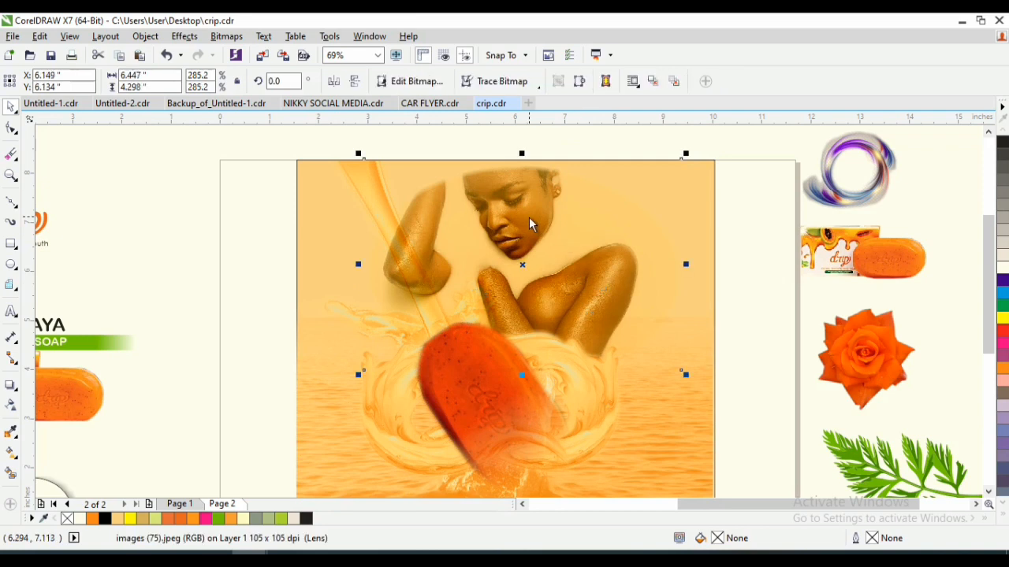
left_click_drag(685, 155, 695, 149)
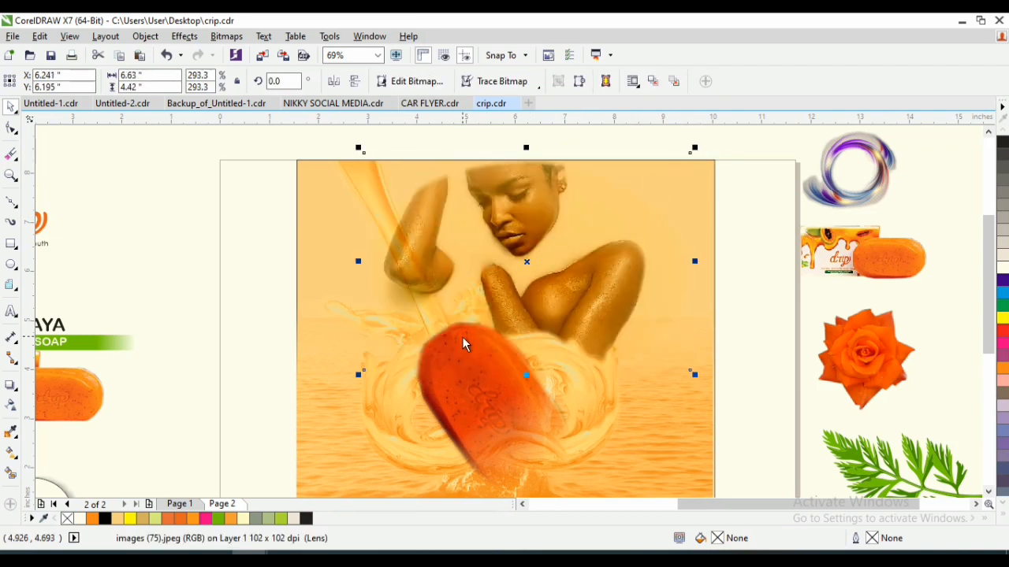
- Bring the poured liquid stream to the front, over the woman's photo and the soap bar
left_click(583, 389)
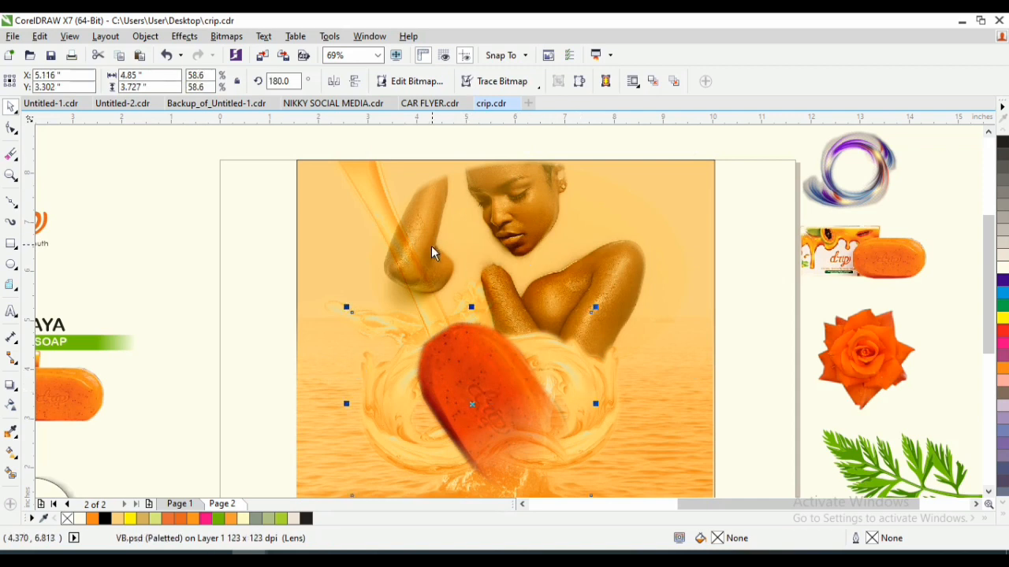
left_click(374, 173)
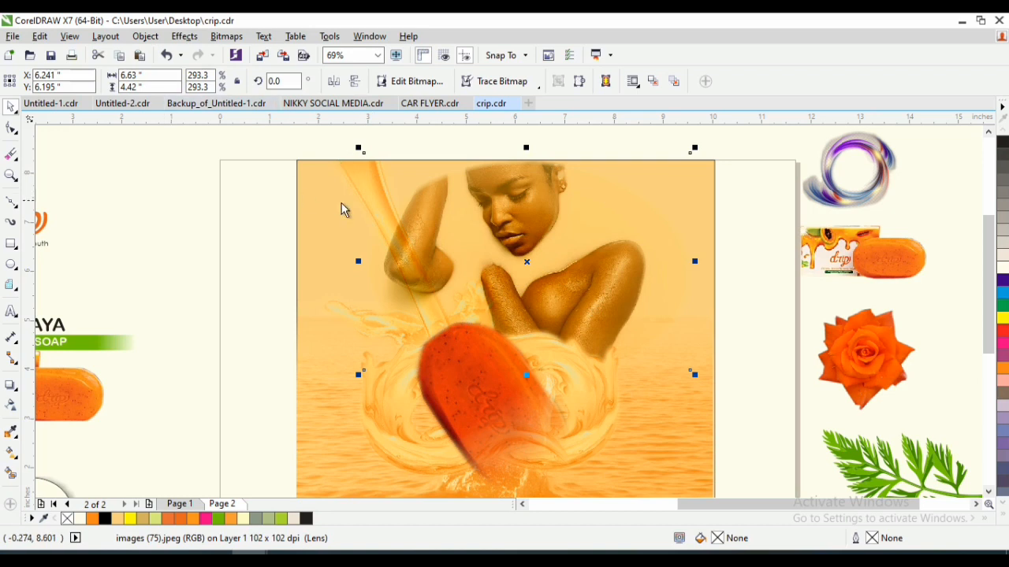
left_click(348, 168)
key("shift+Page_Up")
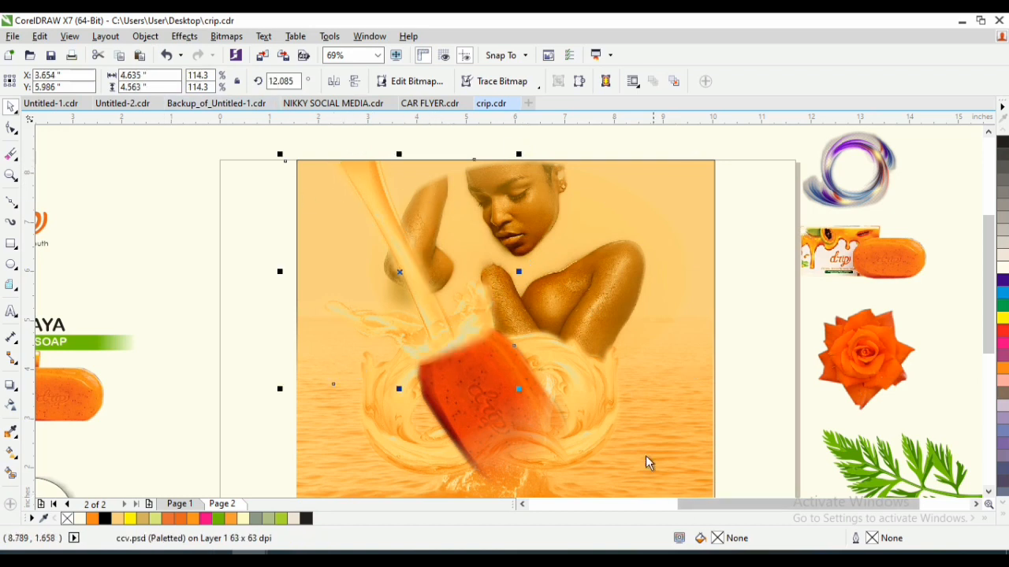
- Reorder the right and left water swirls so that both sit in front of the soap bar
left_click(597, 384)
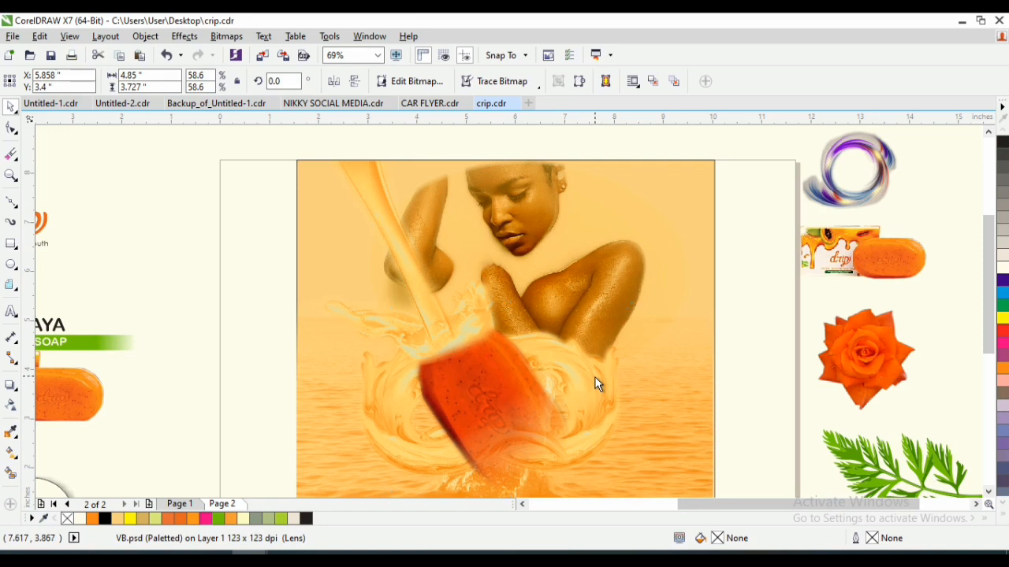
key("ctrl+Page_Down")
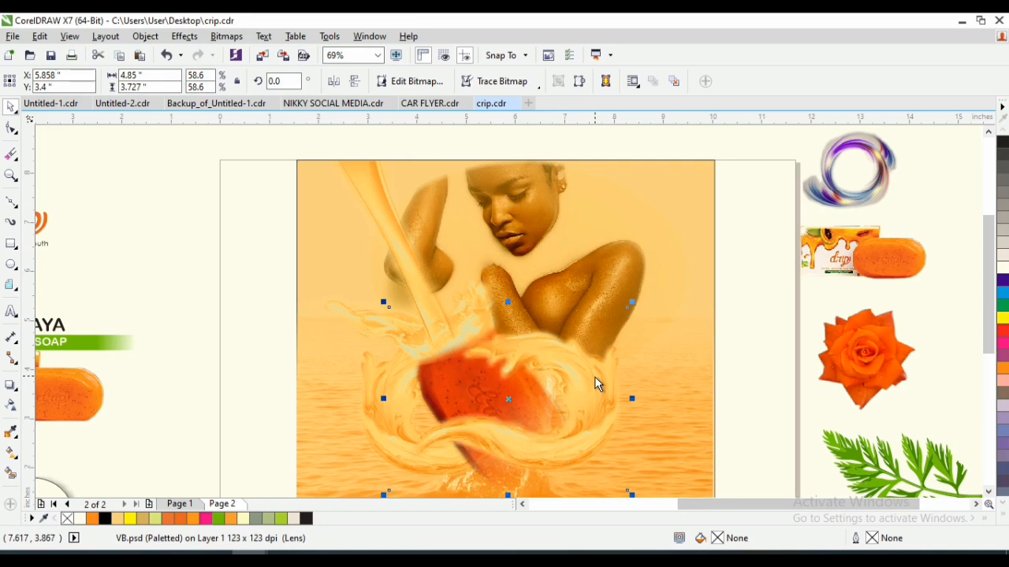
left_click(546, 385)
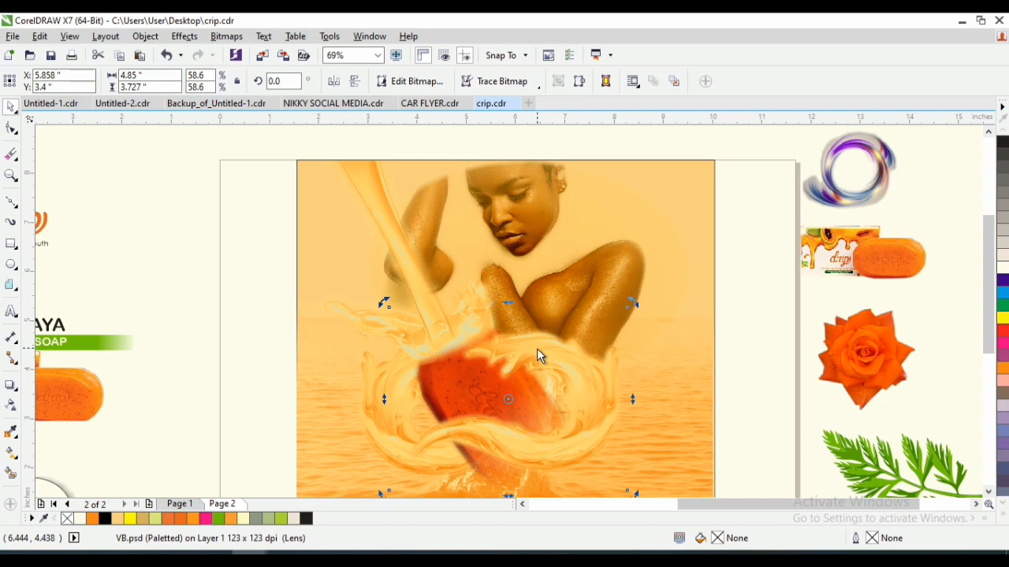
left_click(383, 427)
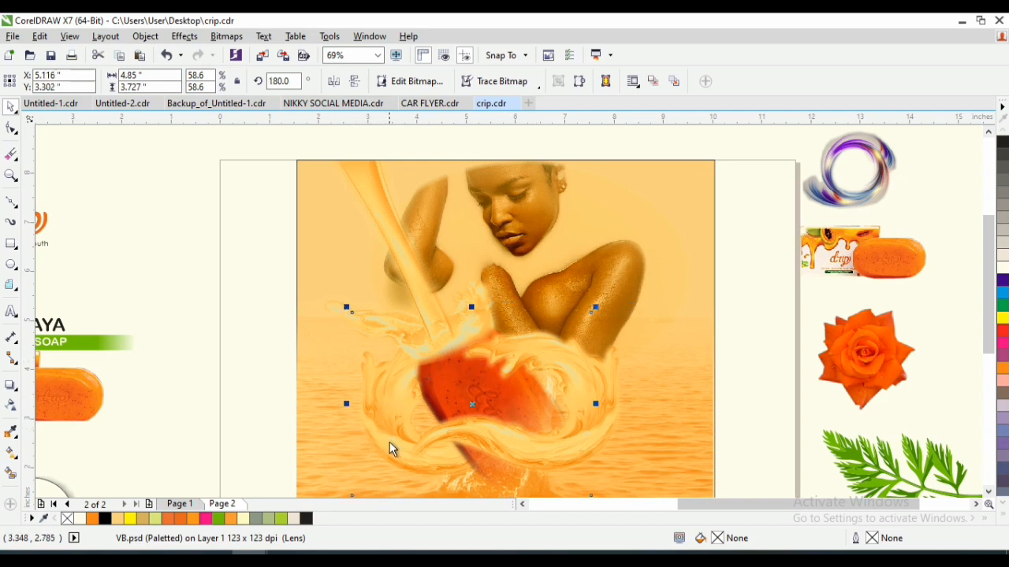
left_click(394, 453)
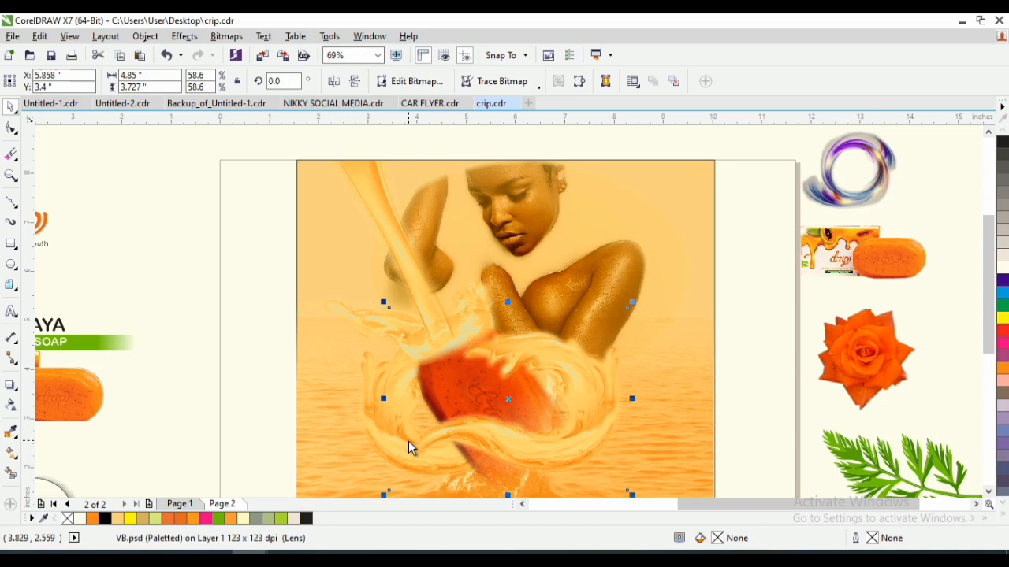
left_click(371, 436)
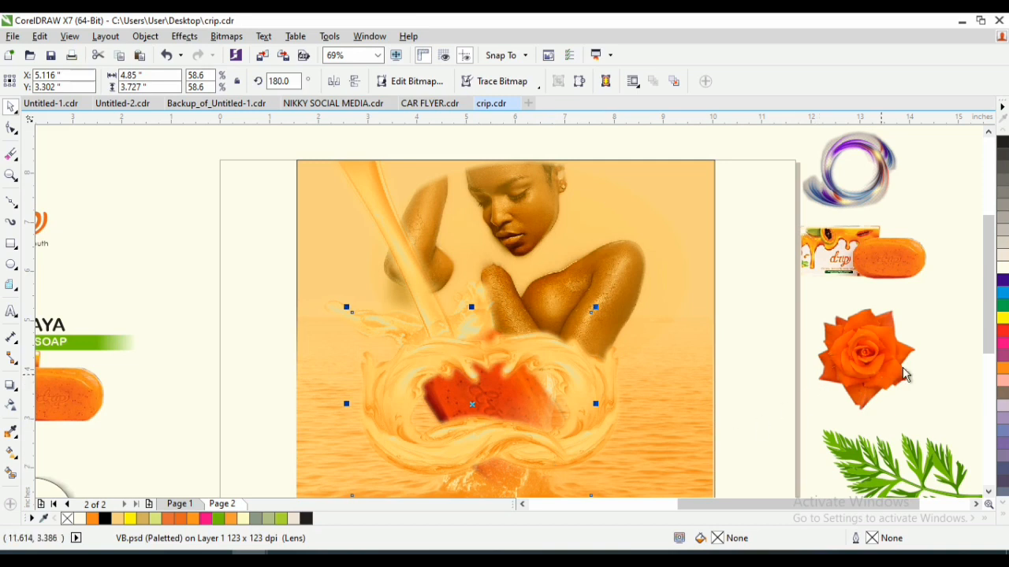
- Apply a linear transparency to the left swirl, fading out its lower end where it crosses the soap bar
scroll(992, 311, "down", 1)
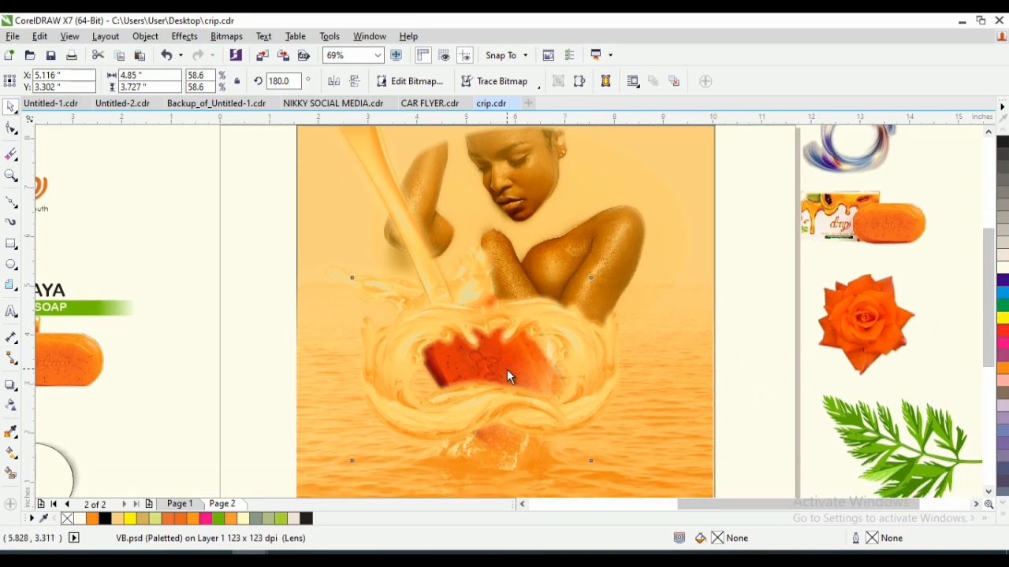
left_click(515, 396)
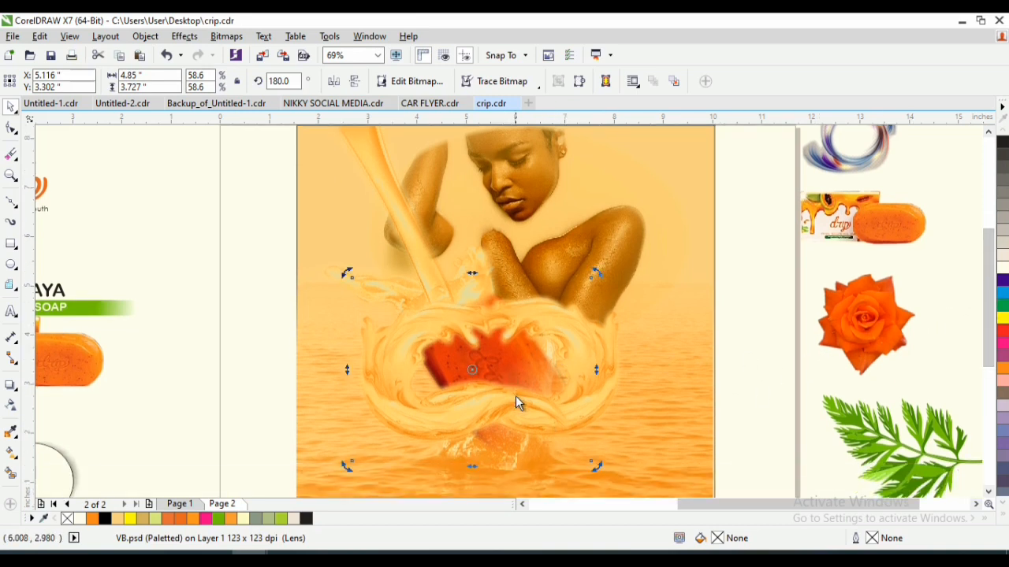
left_click(11, 404)
left_click_drag(446, 403, 471, 441)
left_click_drag(446, 406, 430, 395)
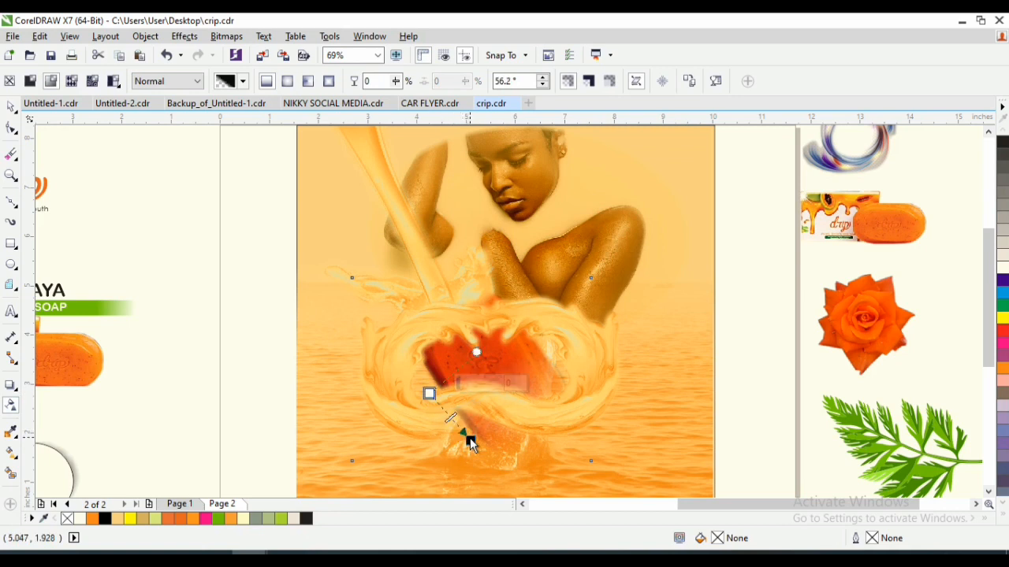
left_click_drag(469, 438, 388, 374)
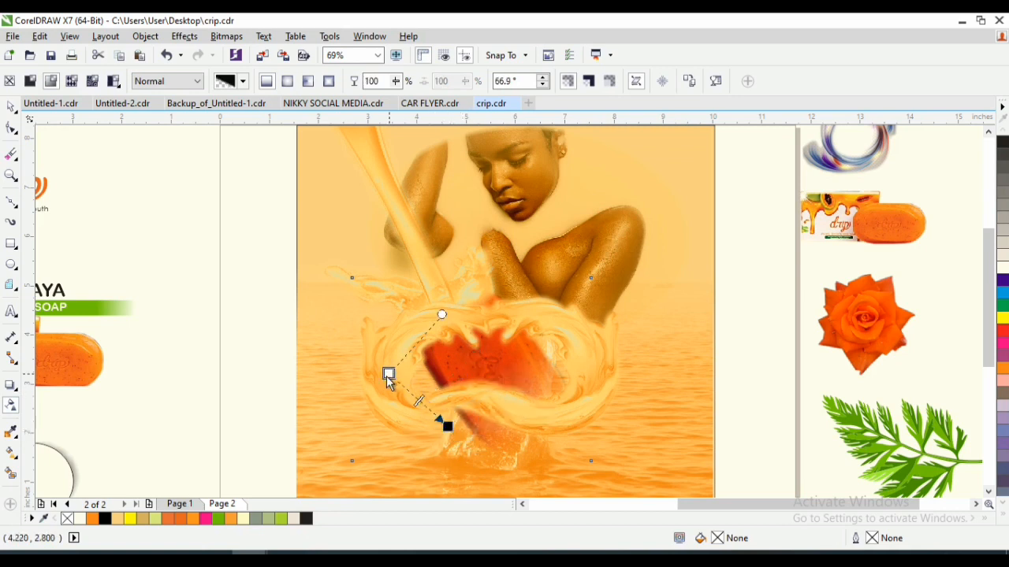
left_click(446, 425)
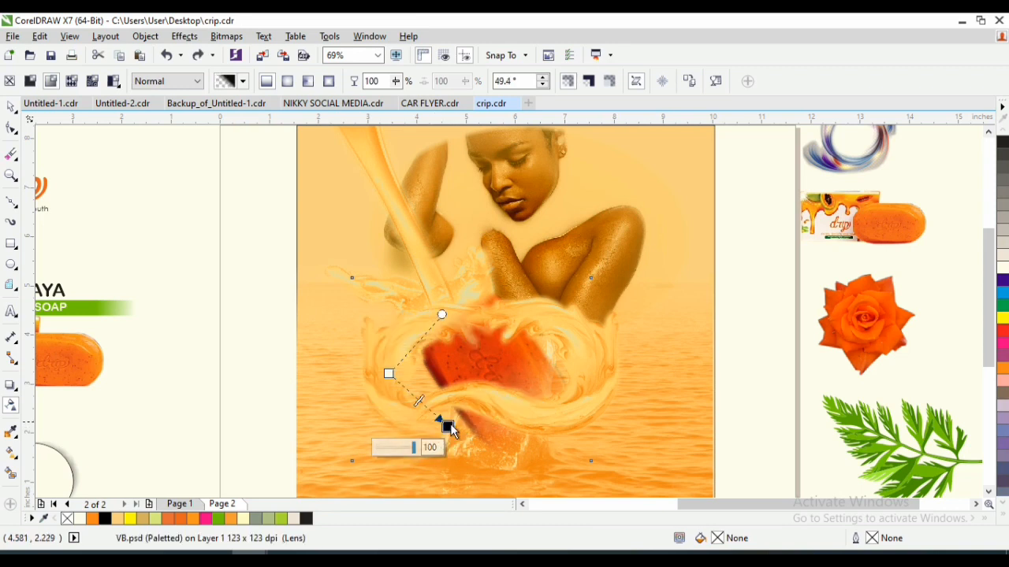
left_click_drag(450, 428, 425, 427)
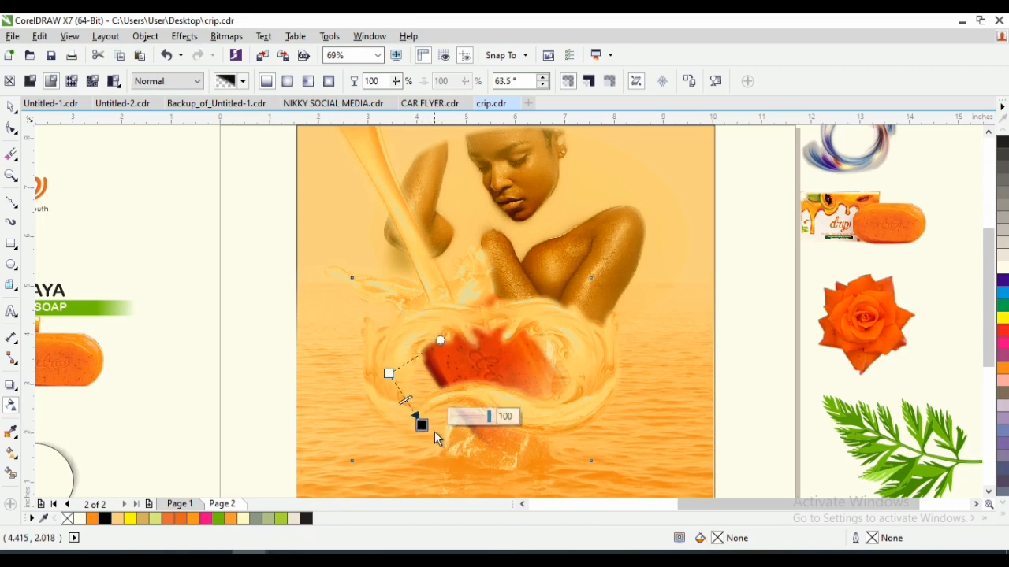
left_click_drag(423, 426, 455, 434)
key("space")
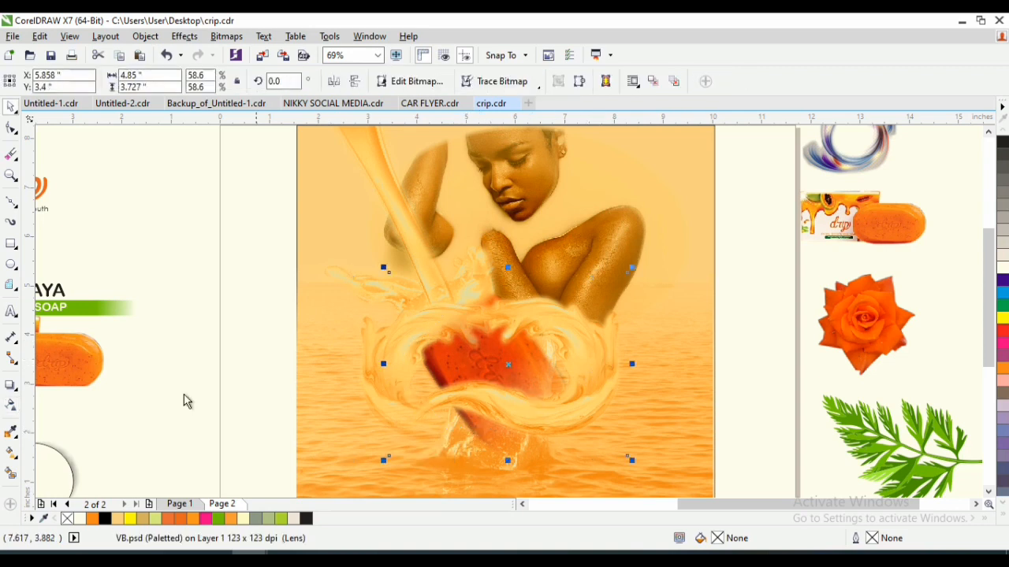
- Fade the right swirl's lower end over the soap bar with a linear transparency at about -115.4°
left_click(12, 405)
left_click_drag(575, 390, 546, 440)
key("ctrl+z")
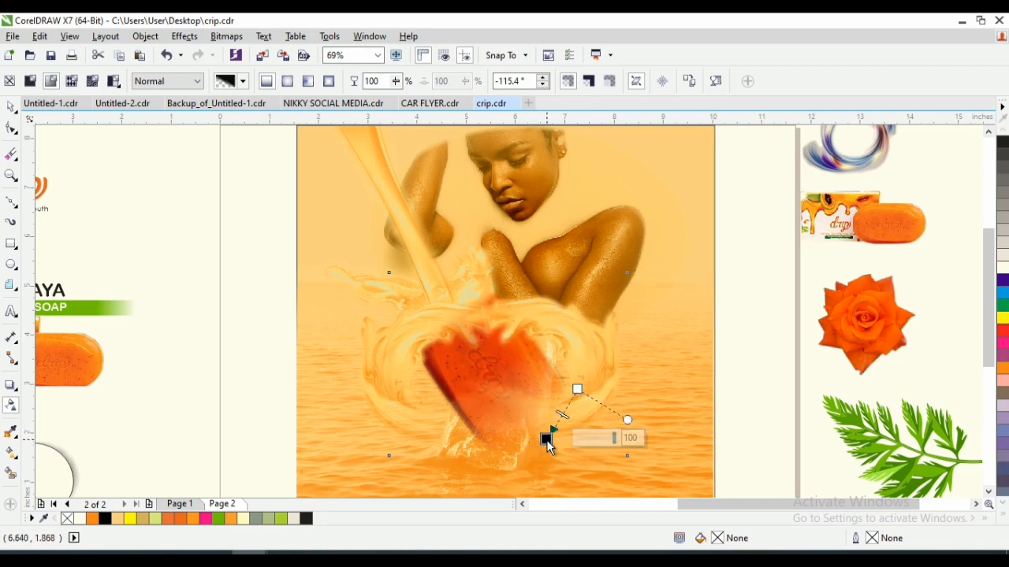
key("space")
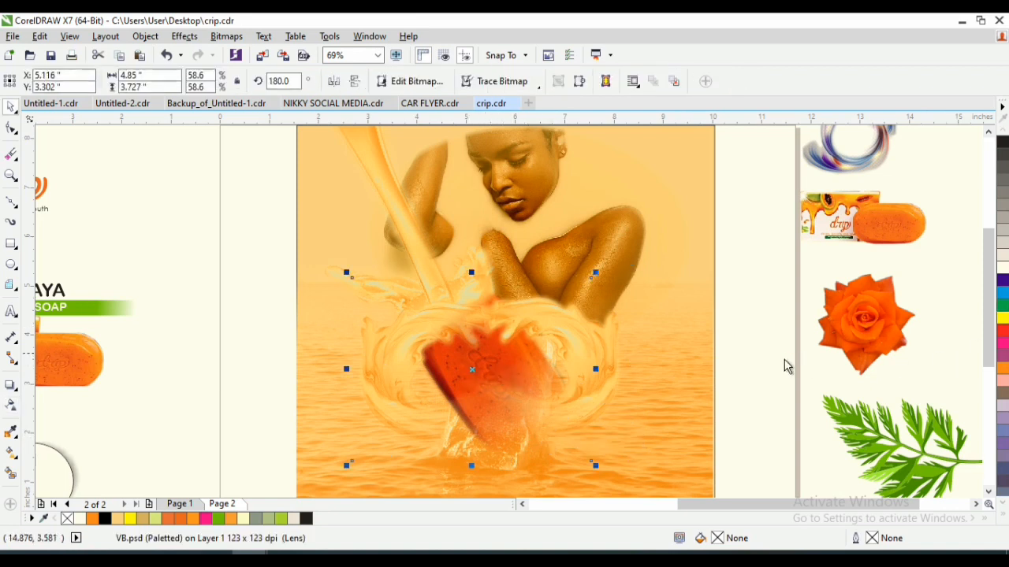
- Try stretching the left swirl upward to about 4.185 inches high, and undo the stretch
left_click_drag(742, 463, 433, 279)
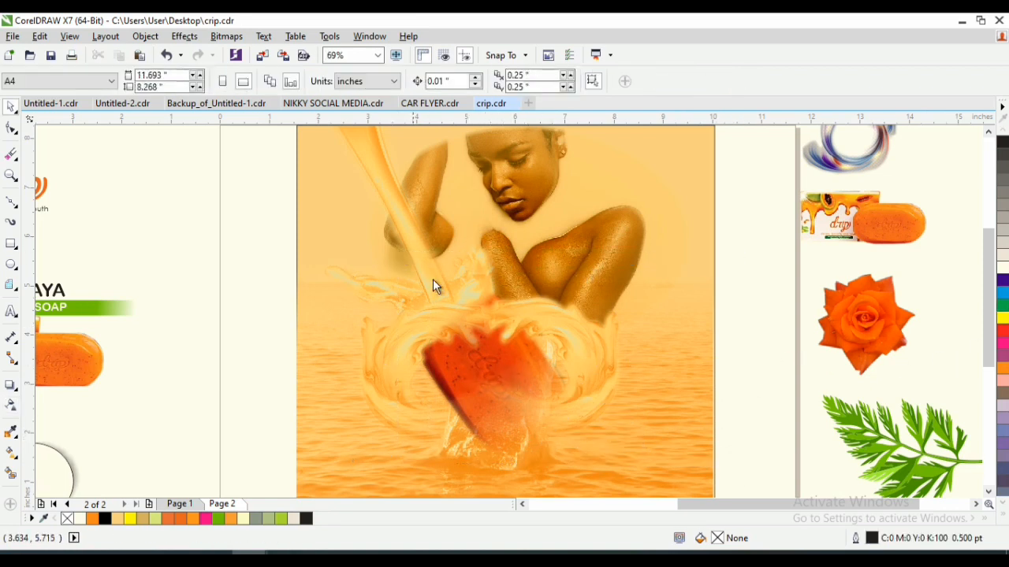
left_click_drag(730, 488, 416, 291)
left_click(568, 328)
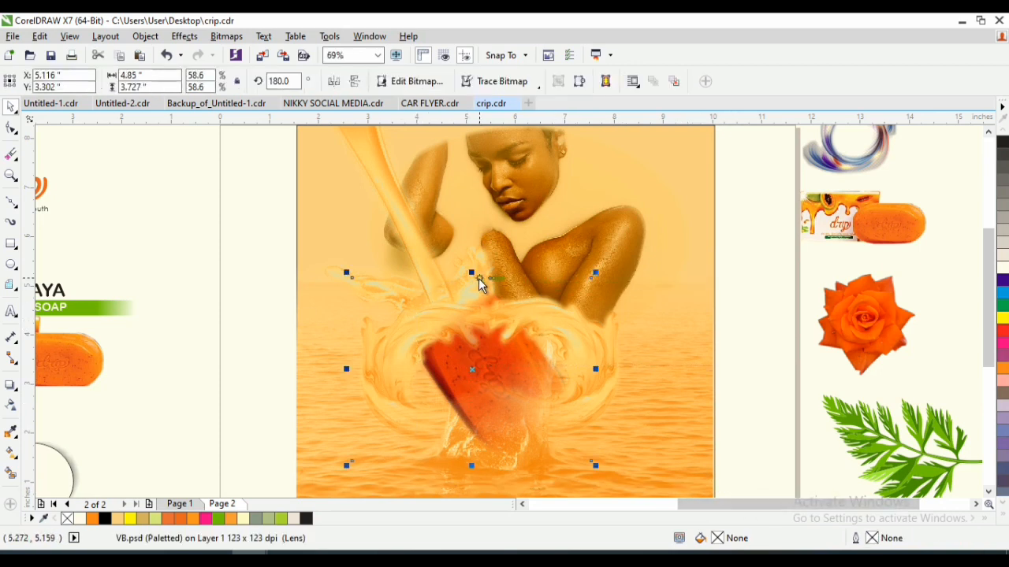
left_click_drag(474, 280, 473, 252)
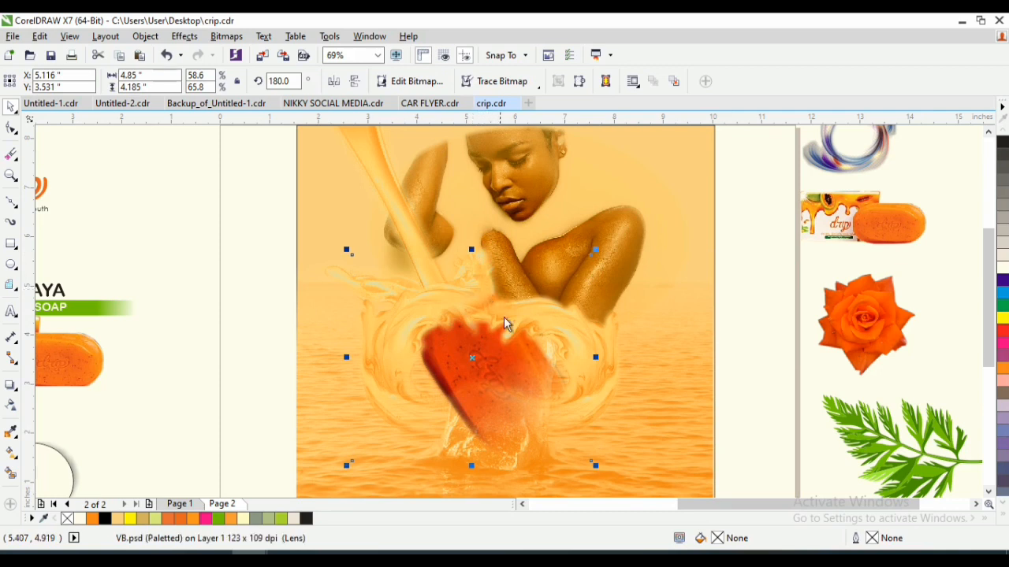
left_click(553, 337)
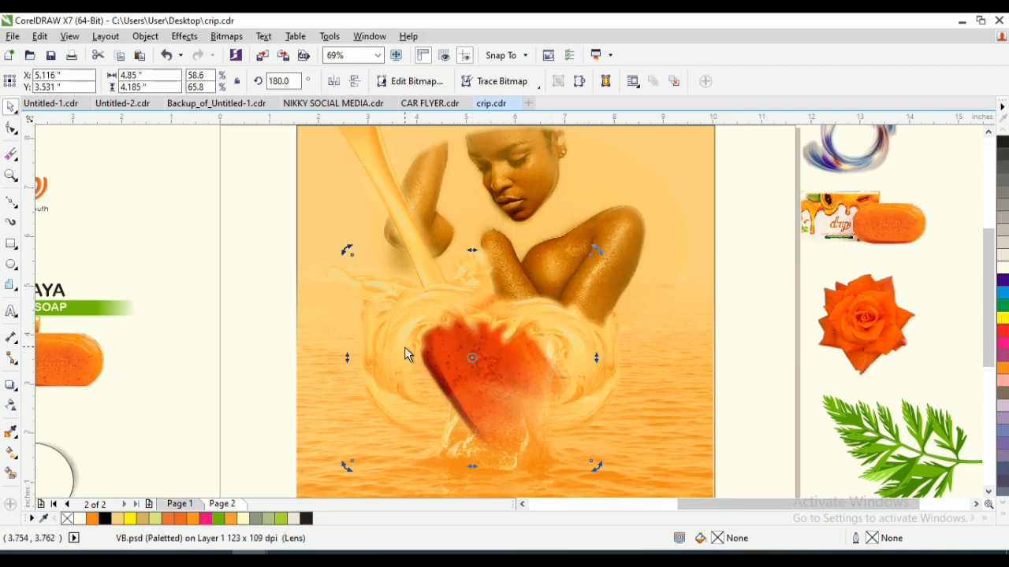
key("ctrl+z")
key("ctrl+z")
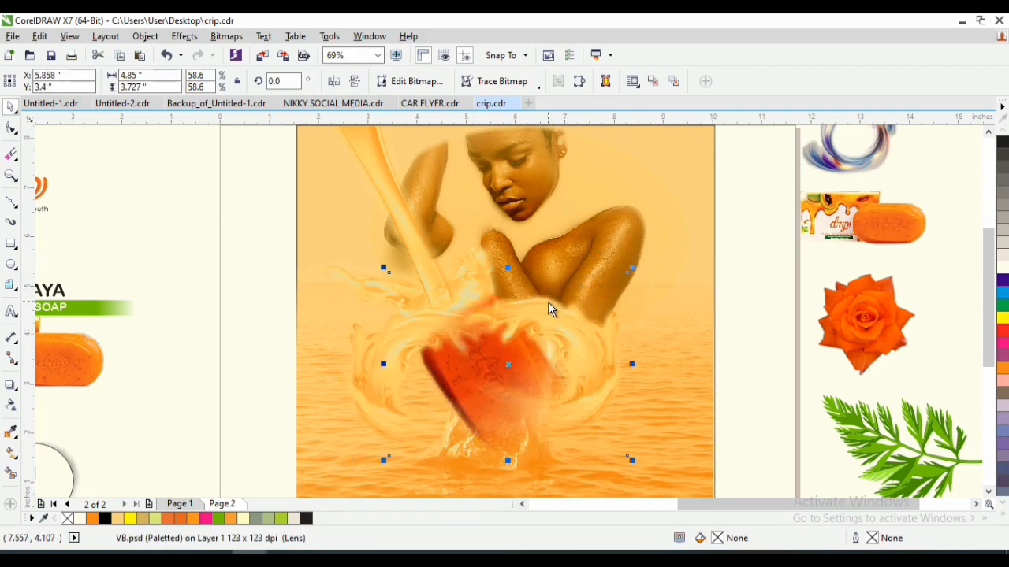
- Spread the swirls slightly, with the left one outward and the right one raised to about X 5.843, Y 3.671 inches
left_click_drag(584, 332, 584, 319)
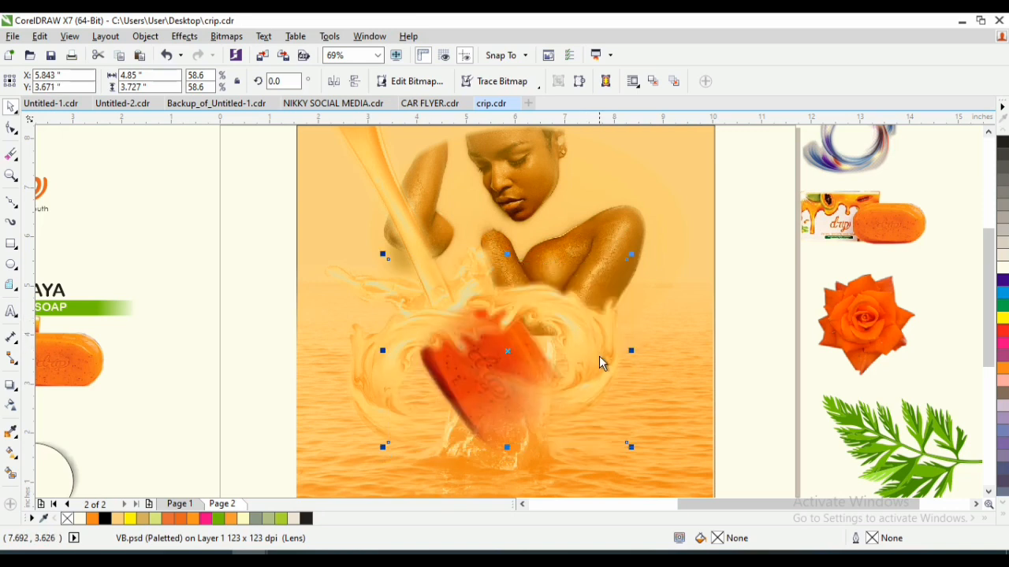
left_click(521, 353)
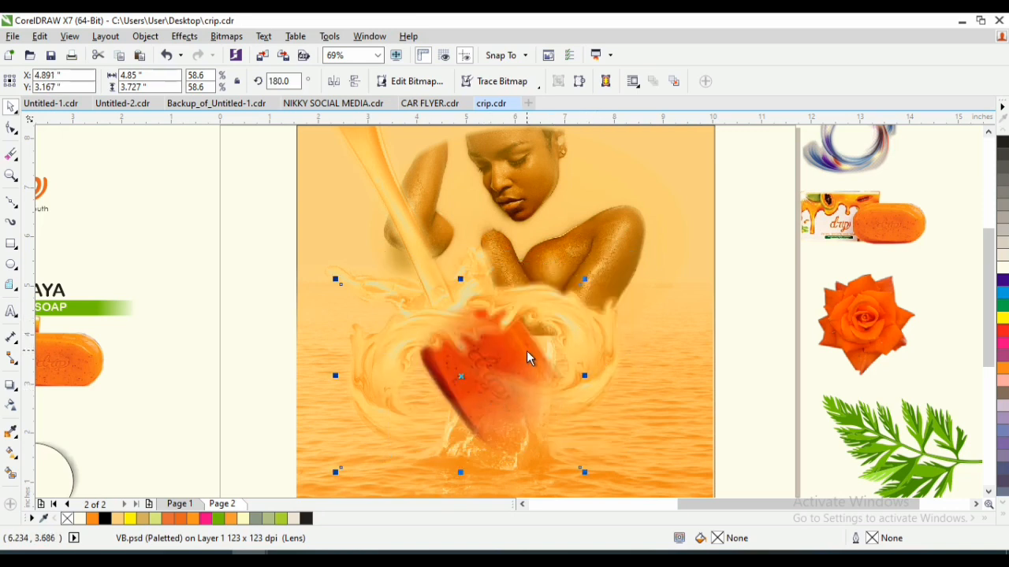
left_click(747, 480)
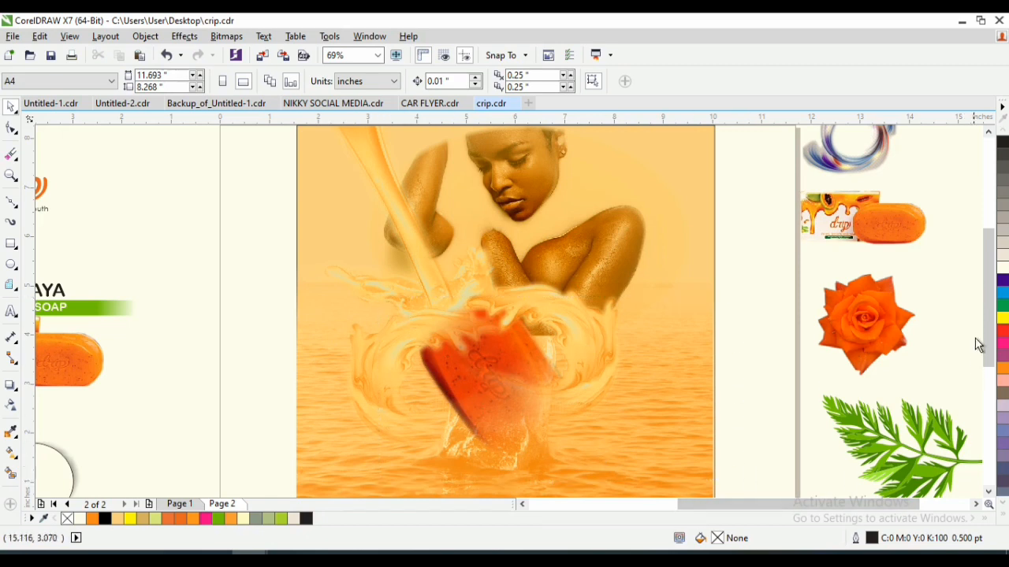
- Move the left swirl outward past the background's left edge, clear of the soap bar
scroll(975, 338, "down", 1)
mouse_move(774, 460)
left_mouse_down()
mouse_move(406, 318)
mouse_move(363, 260)
left_mouse_up()
left_click(507, 333)
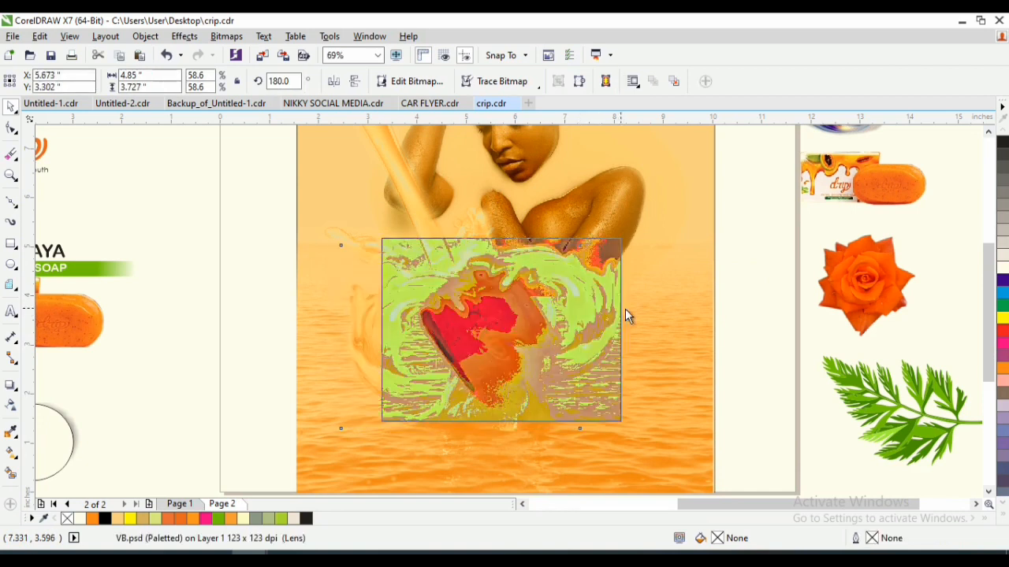
left_click_drag(444, 322, 267, 330)
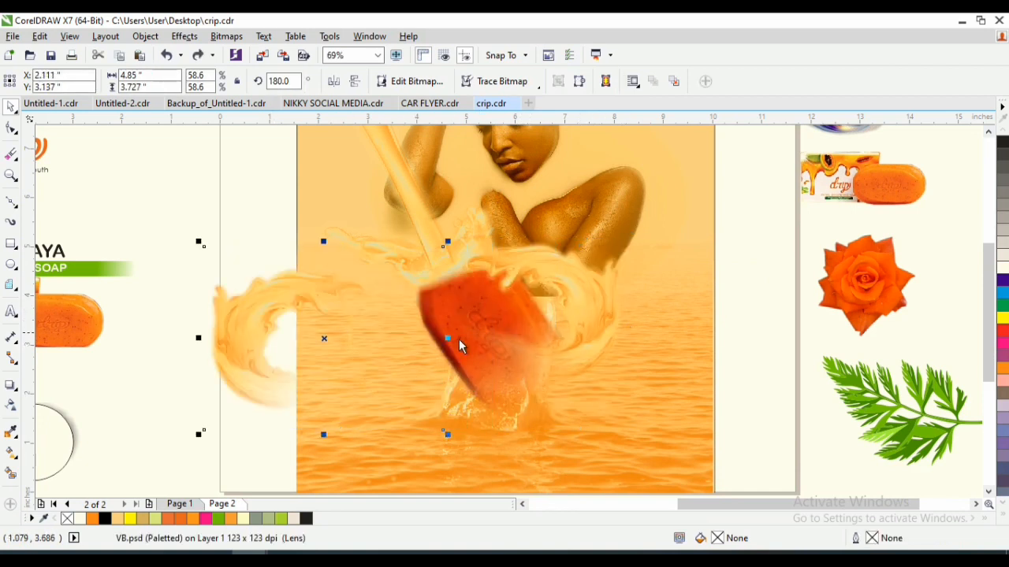
- Try moving the right swirl outward past the background's right edge, and undo the move
left_click(452, 346)
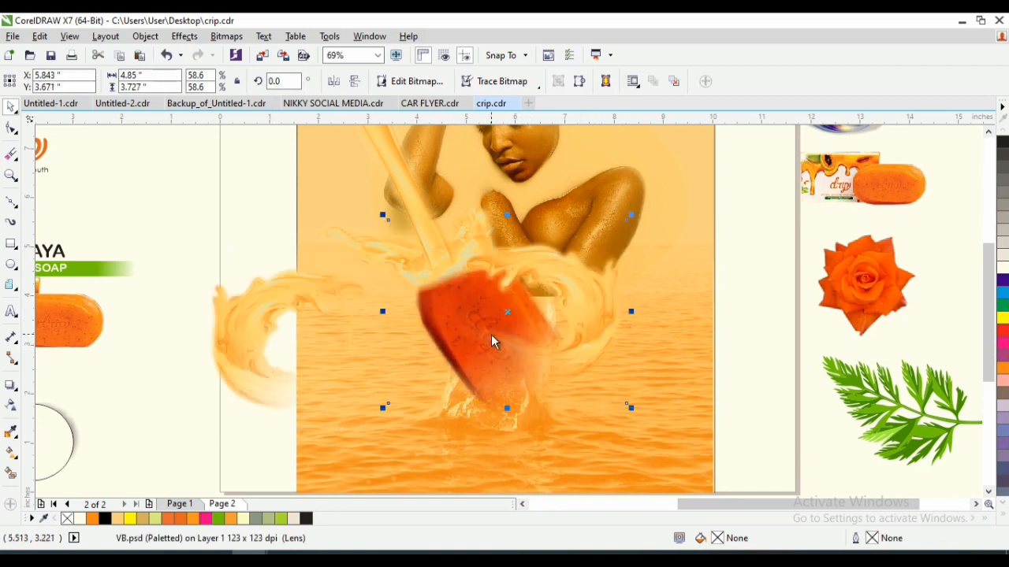
left_click_drag(525, 317, 705, 350)
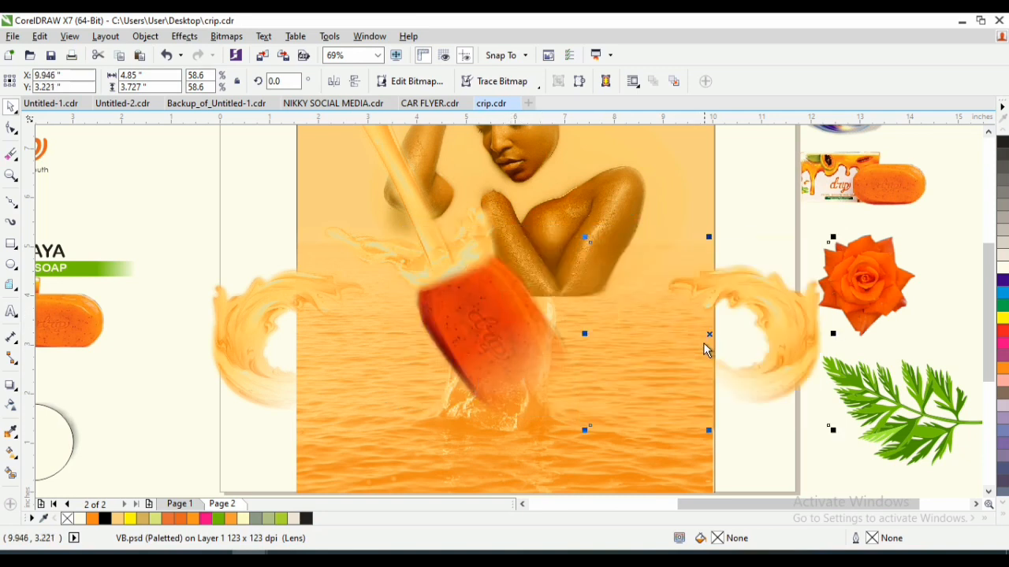
key("ctrl+z")
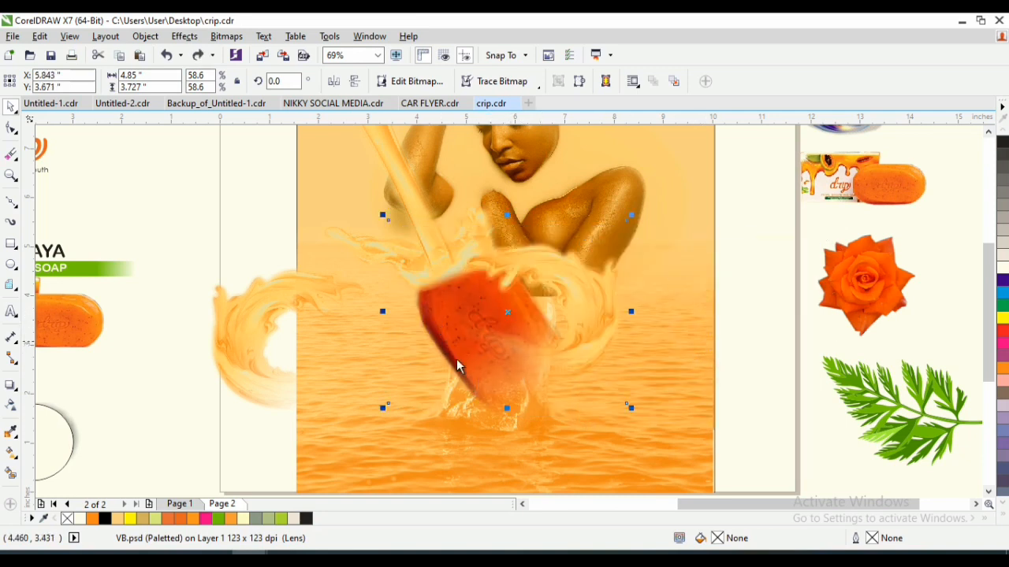
- Crop the right swirl's bitmap by pulling its lower-left corner node inward with the Shape tool
left_click(12, 128)
left_click_drag(393, 405, 503, 391)
key("space")
- Park the soap bar outside the page beside the rose, and return the left swirl to about X 5.282, Y 3.122 inches
left_click_drag(445, 349, 788, 401)
left_click_drag(238, 362, 429, 336)
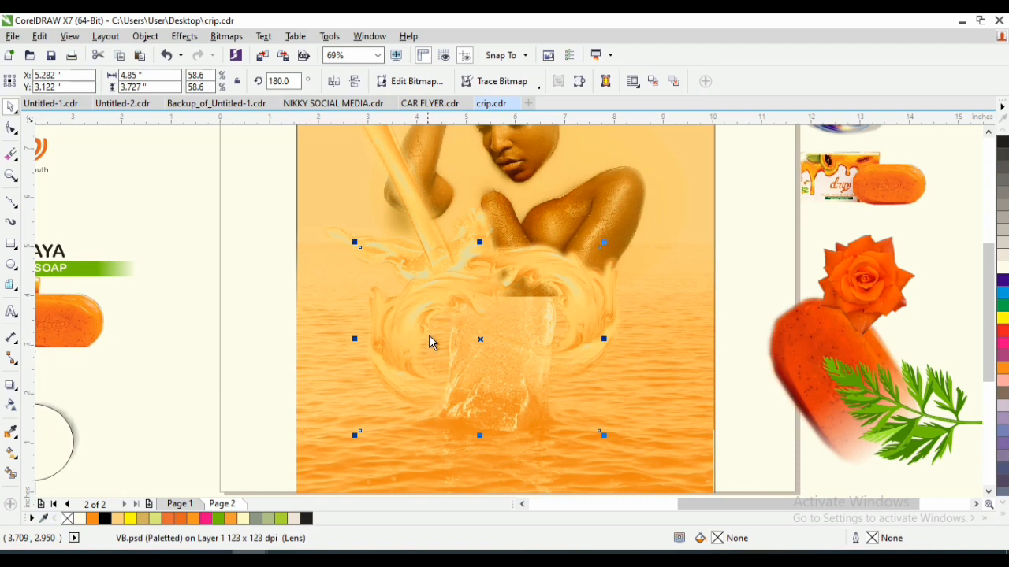
left_click(455, 301)
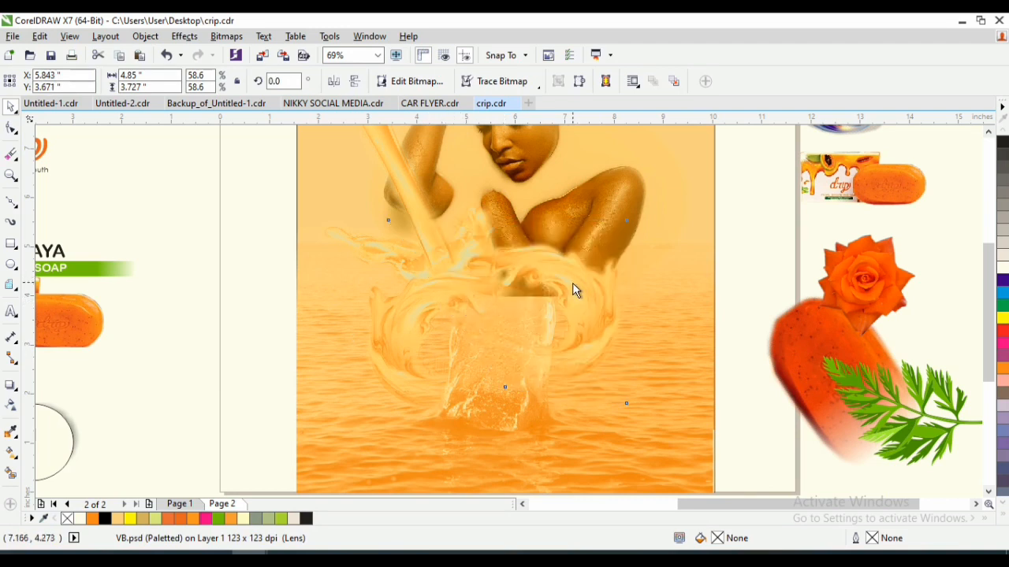
left_click(443, 384)
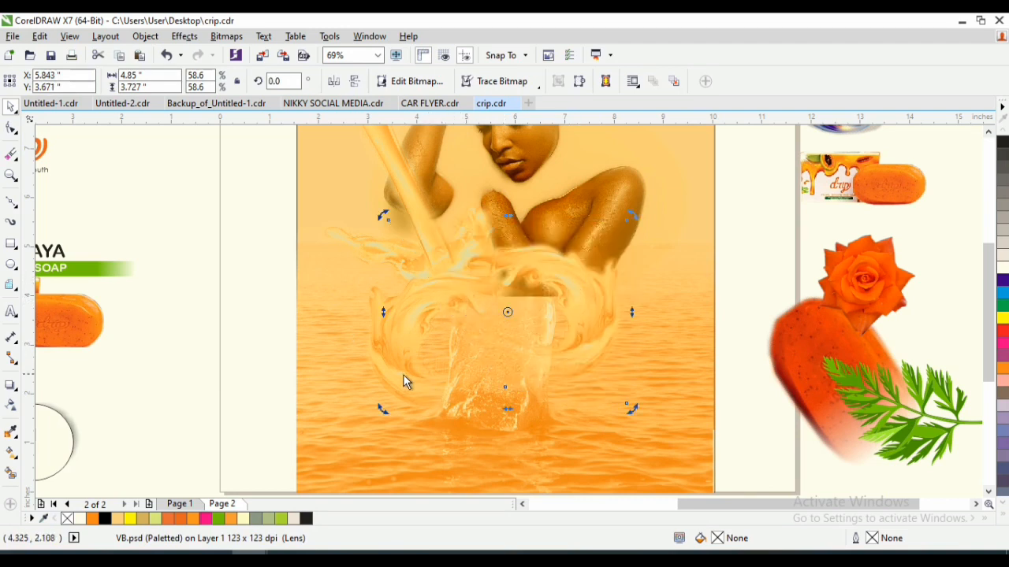
left_click(405, 388)
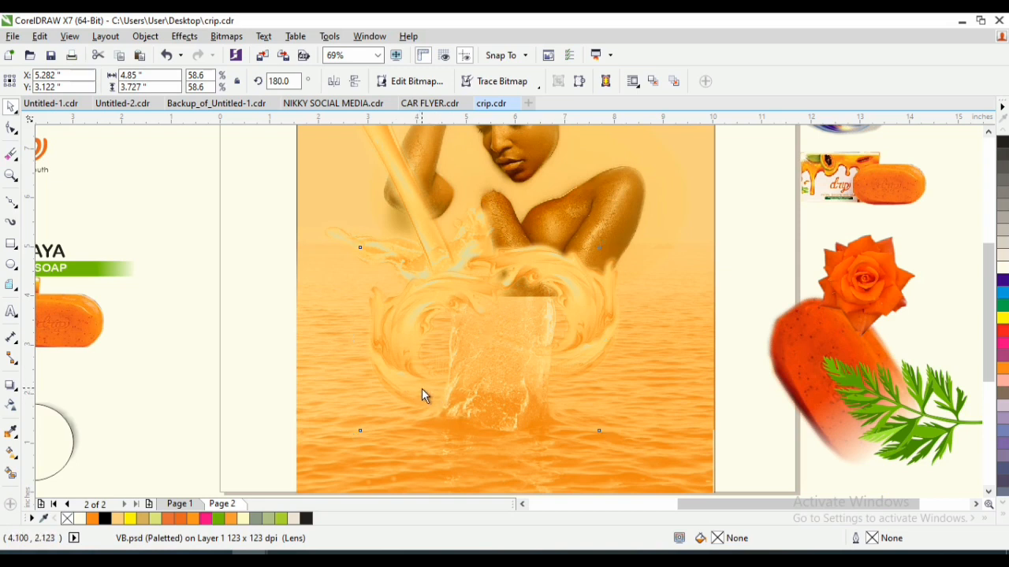
- Rotate the left swirl to 189.721°, enlarge it to 63.9% (5.9 × 4.9 inches) and shift it lower and outward
left_click(421, 388)
left_click_drag(605, 435, 631, 420)
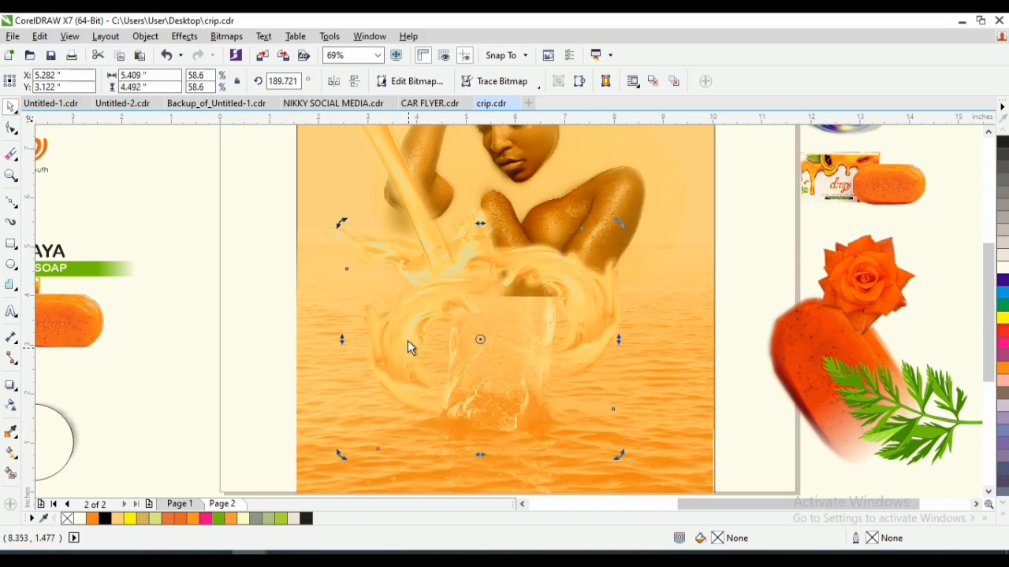
left_click_drag(401, 330, 407, 353)
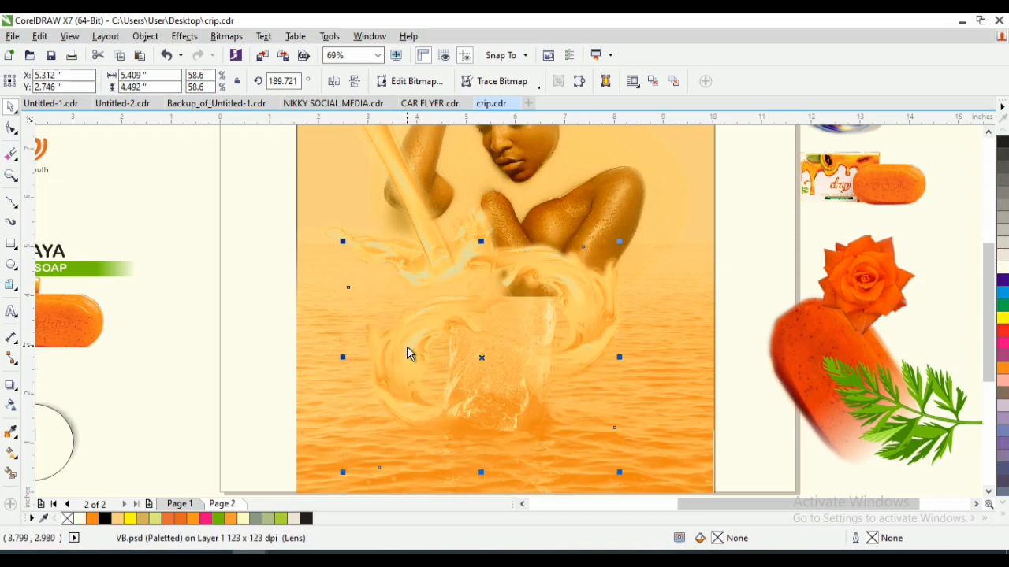
left_click_drag(342, 240, 316, 218)
left_click_drag(368, 349, 369, 352)
- Bring the soap bar back onto the page between the two swirls, at about X 5.798, Y 2.806 inches
left_click_drag(789, 348, 513, 334)
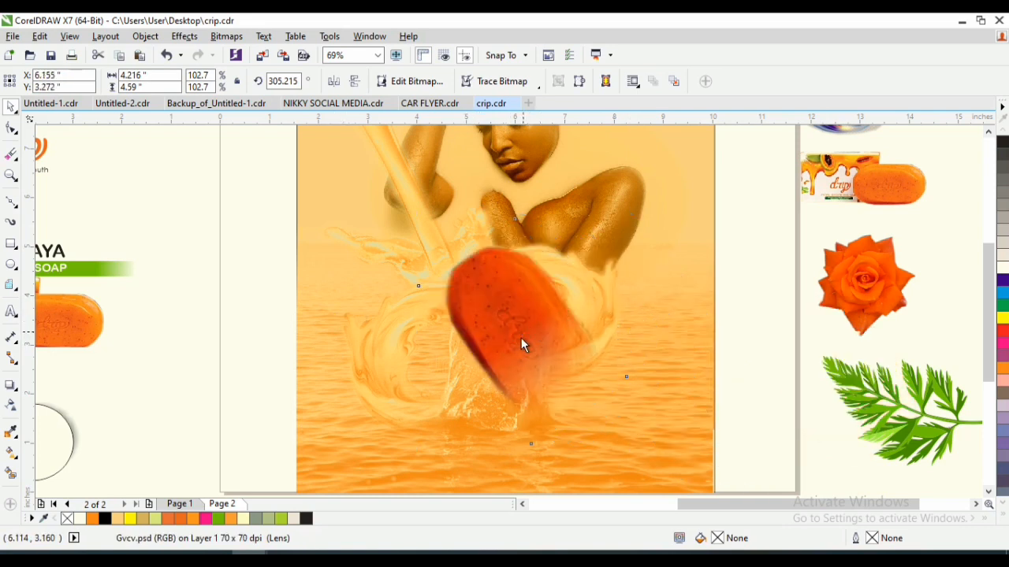
left_click_drag(521, 337, 509, 366)
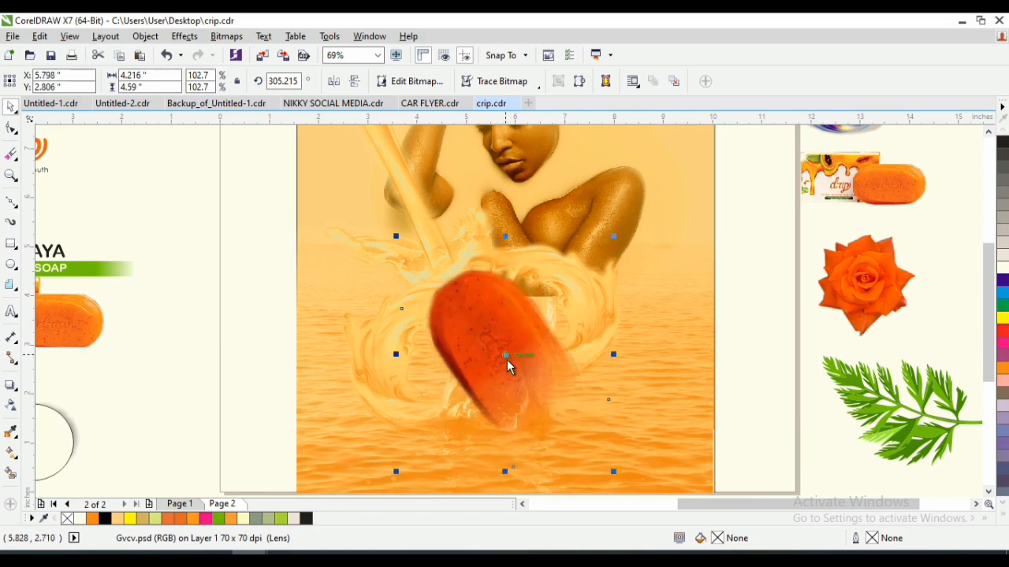
left_click(433, 223)
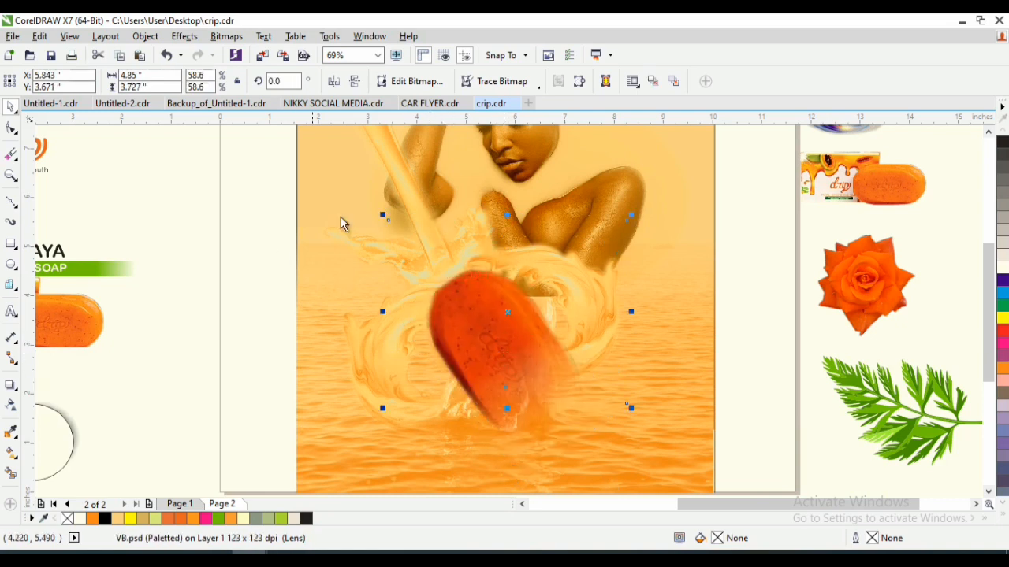
left_click(404, 179)
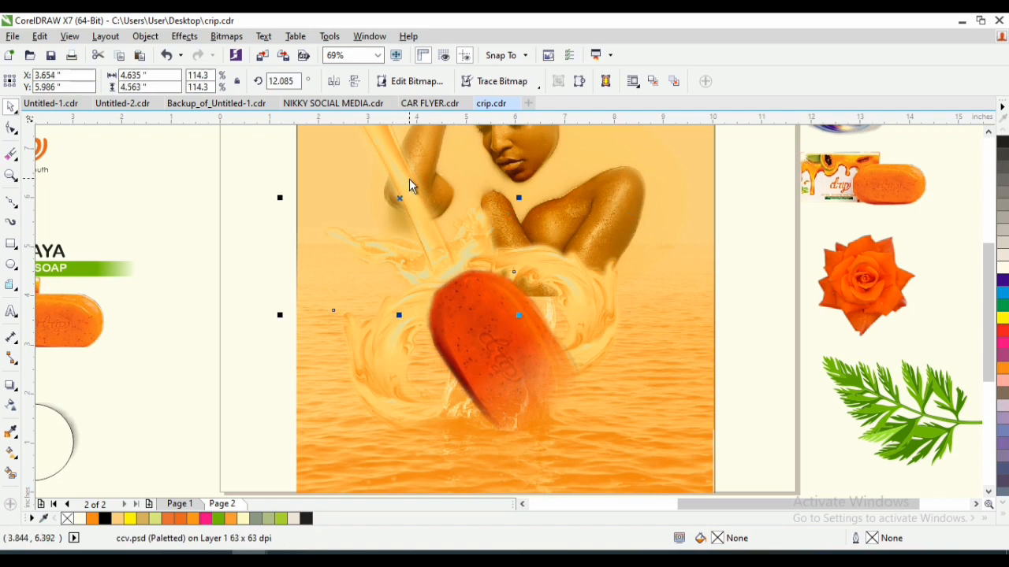
- Close the swirls around the soap bar, moving the right one to about X 5.678, Y 3.551 inches and the left one slightly inward
left_click(598, 323)
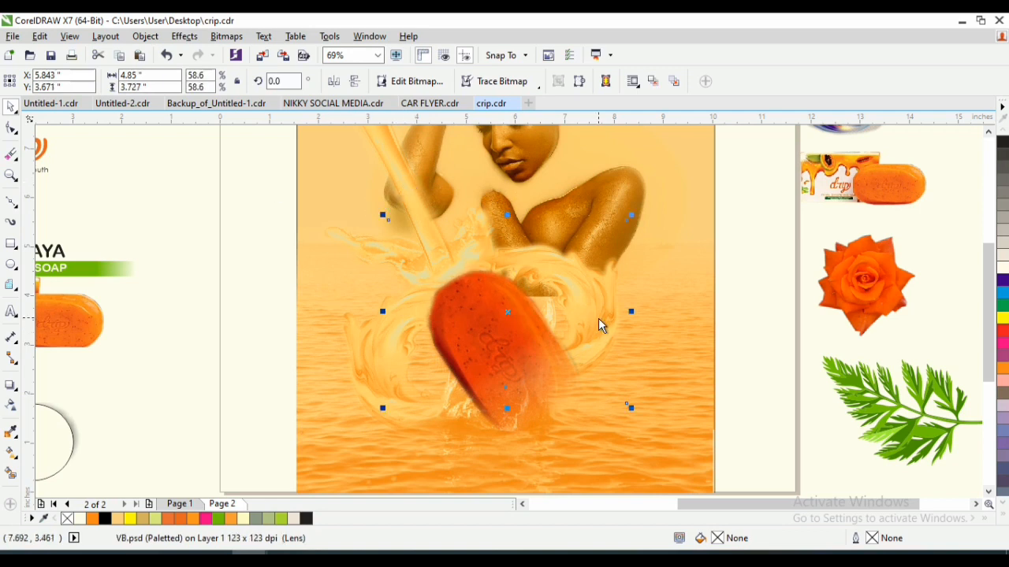
left_click(515, 386)
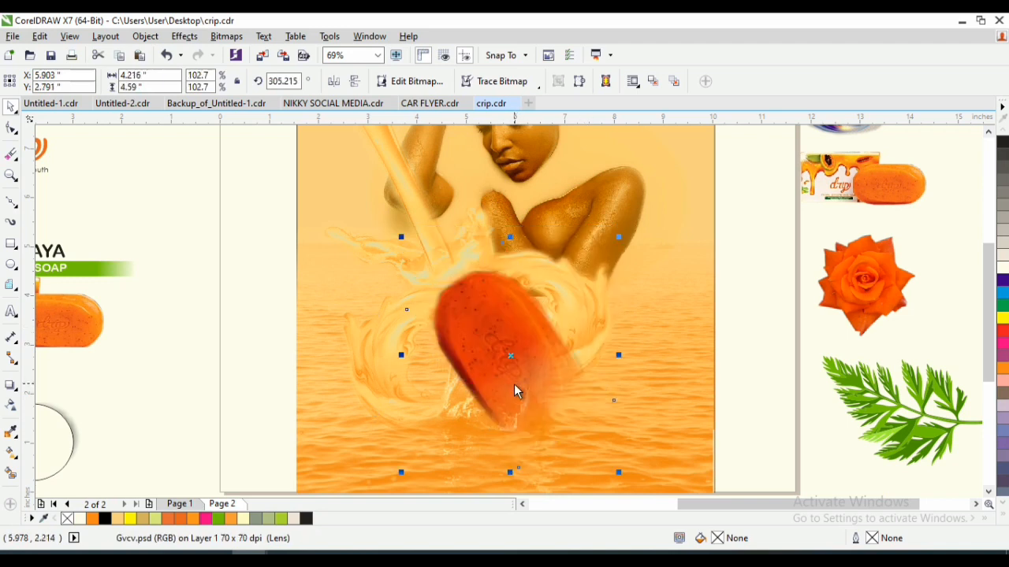
left_click(396, 407)
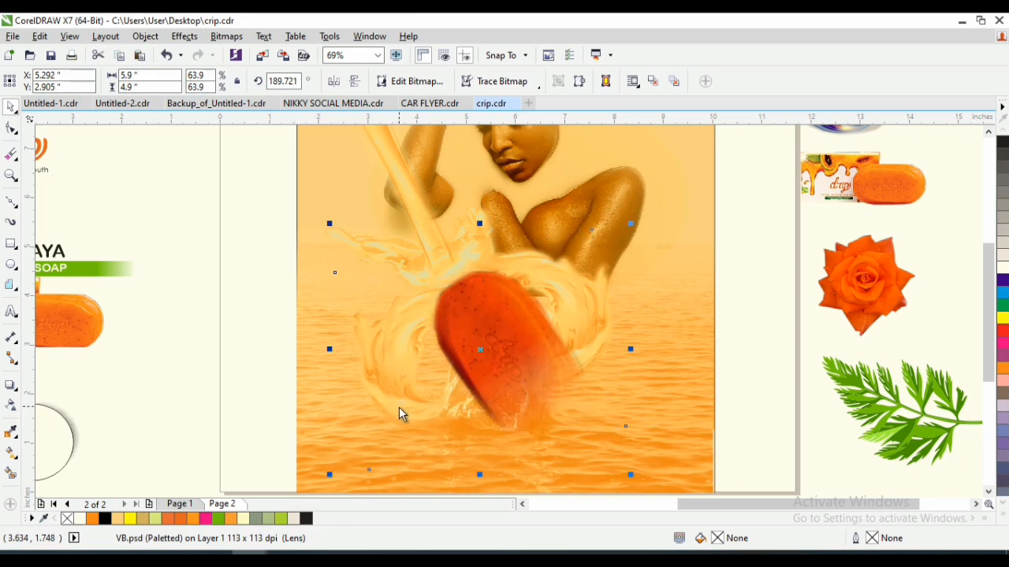
left_click(398, 407)
left_click_drag(410, 413, 415, 413)
- Position the soap bar at about X 5.768, Y 2.791 and the pour in front of it at about X 3.714, Y 5.731 inches
left_click(494, 369)
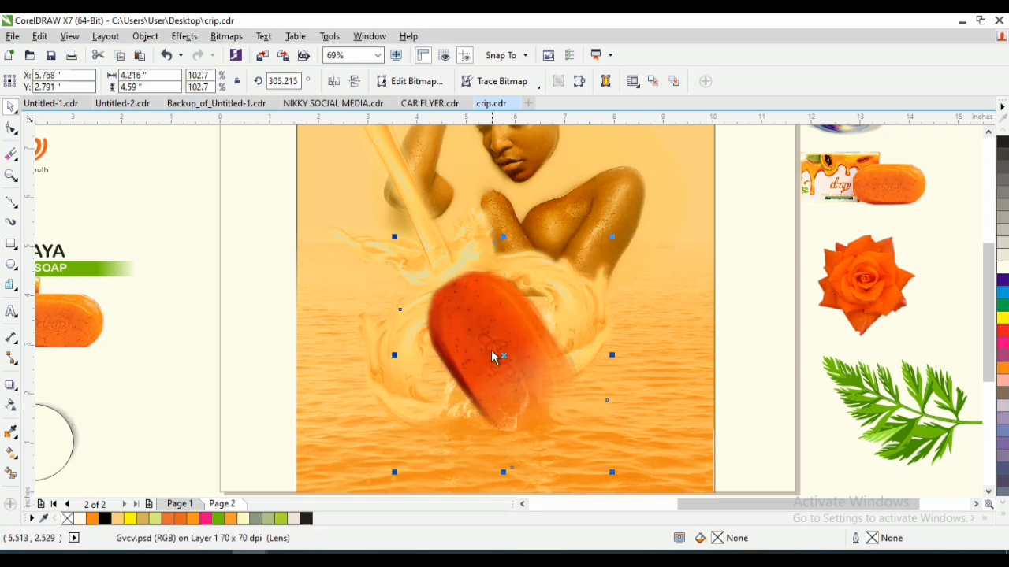
left_click(440, 235)
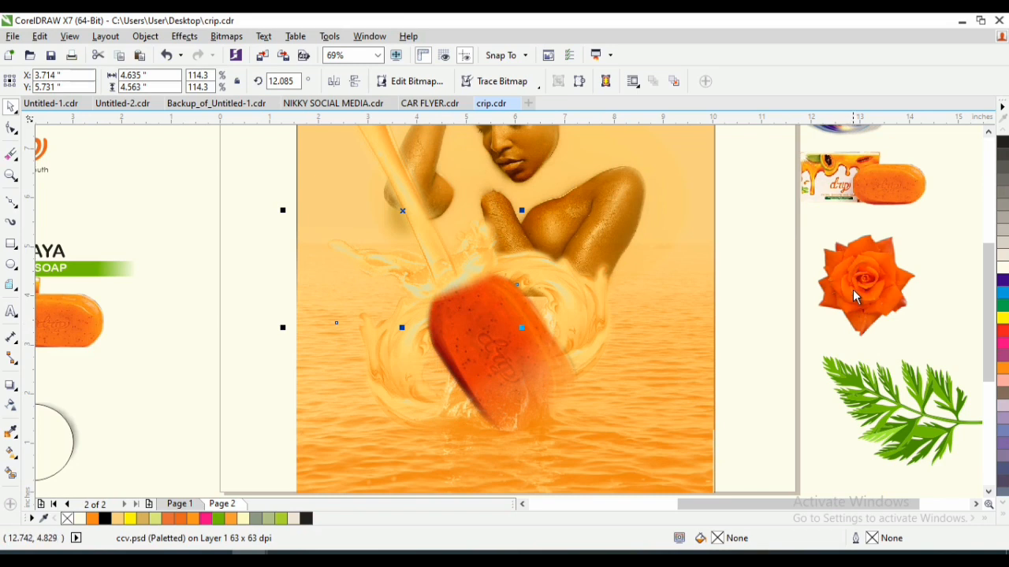
- Place a copy of the rose at the soap's lower end near X 6.76, Y 1.823, faded with an elliptical fountain transparency
left_click_drag(855, 295, 554, 424)
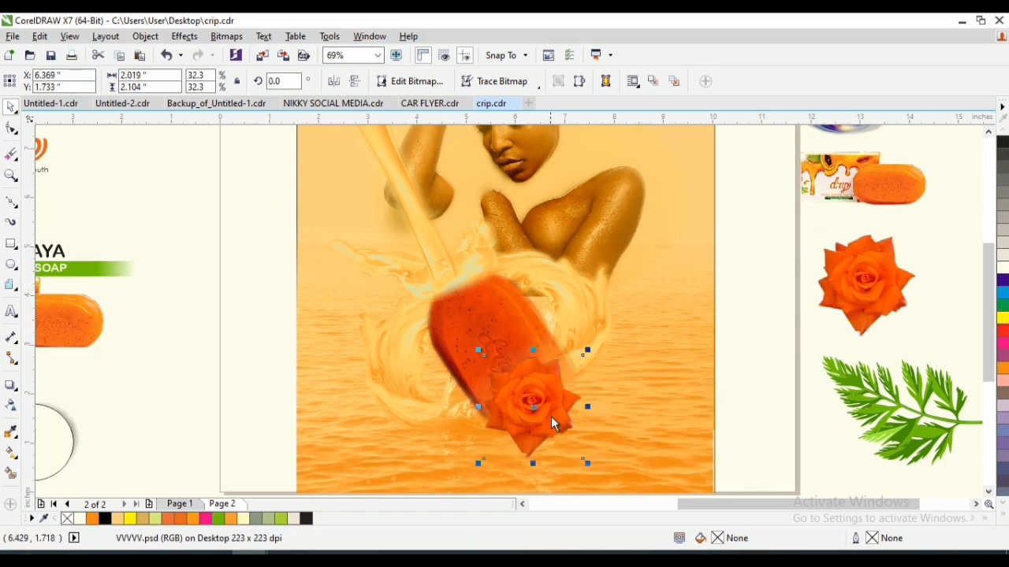
left_click(11, 406)
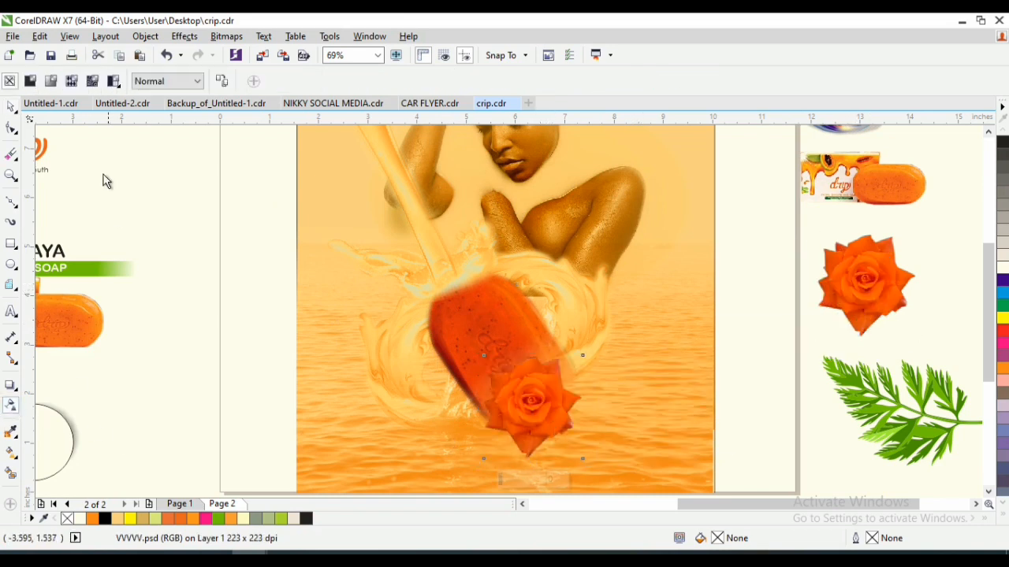
left_click(50, 80)
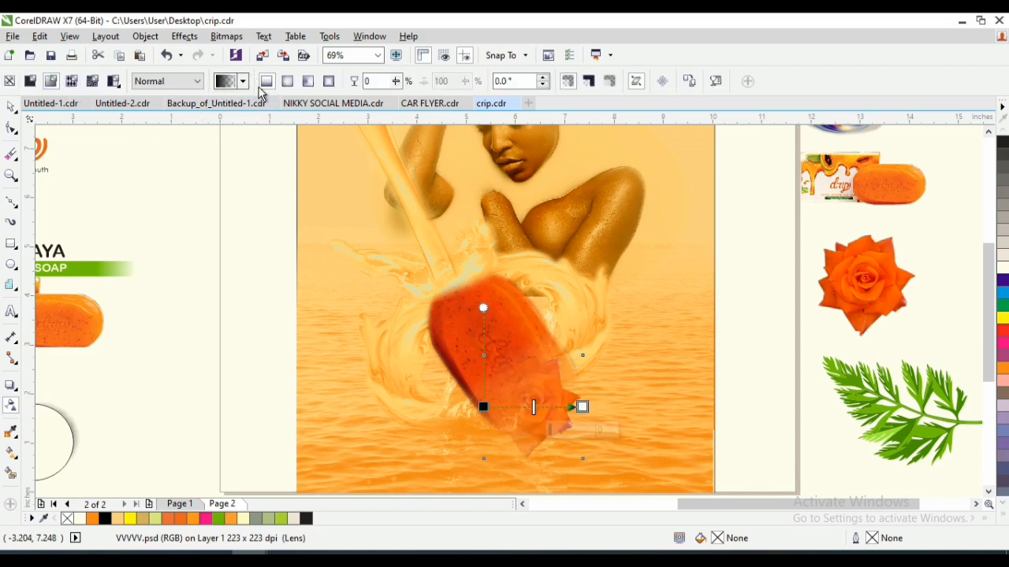
left_click(287, 80)
key("space")
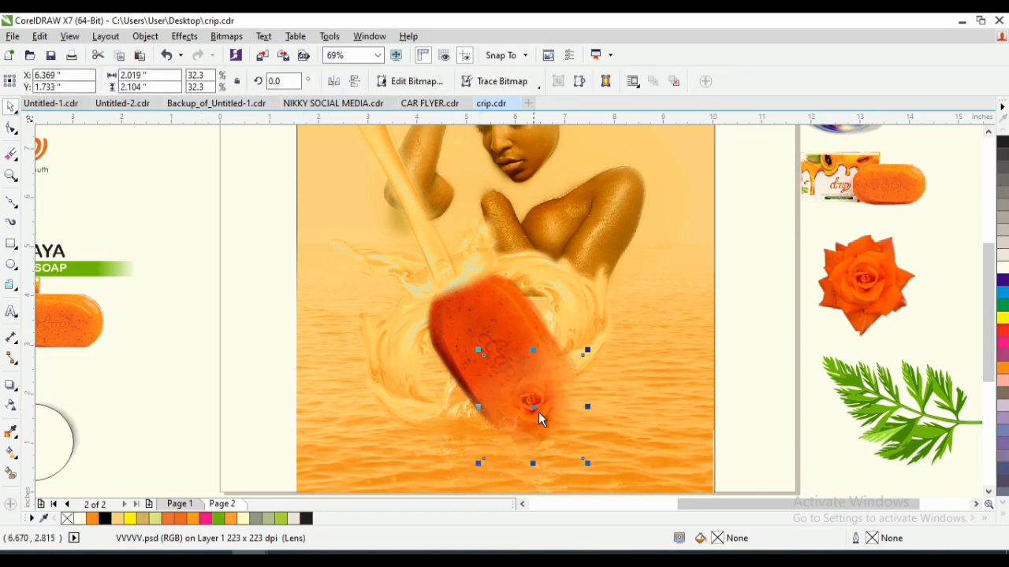
left_click_drag(559, 405, 548, 412)
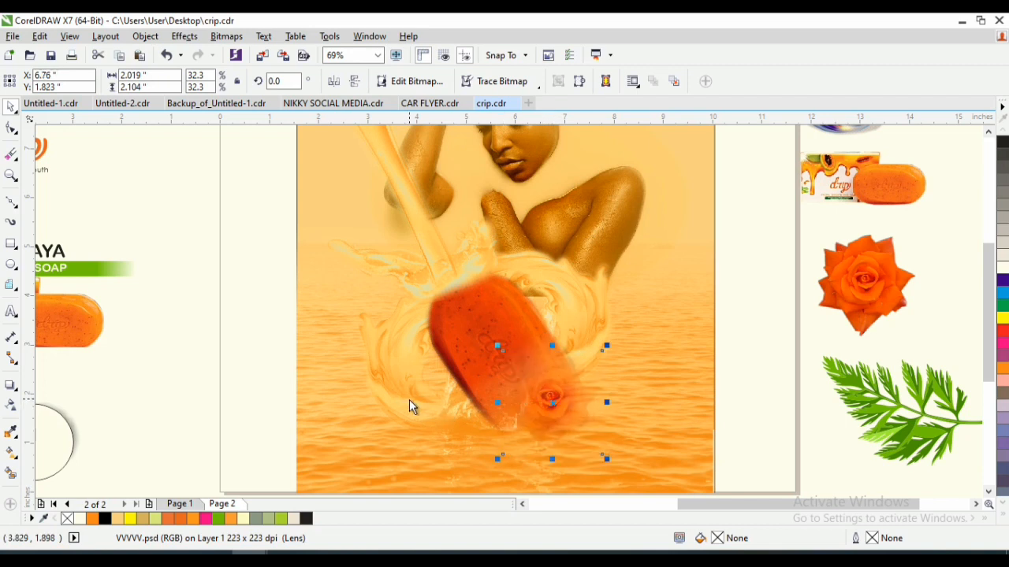
- Move the purple and blue ring graphic over the woman's photo at about X 6.049, Y 6.088, and scale it to 84.3% (6.484 × 5.325 inches)
key("z")
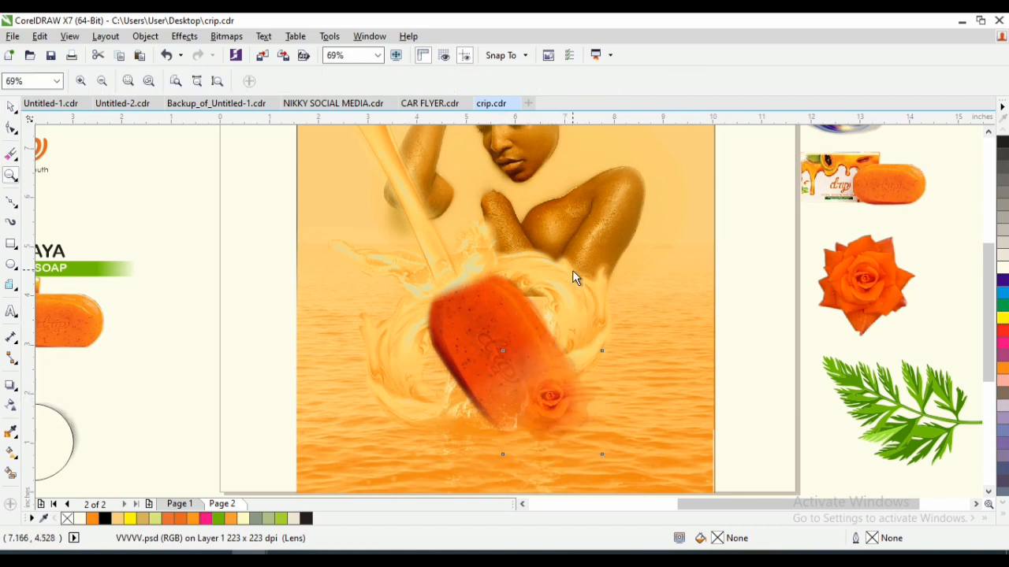
right_click(569, 271)
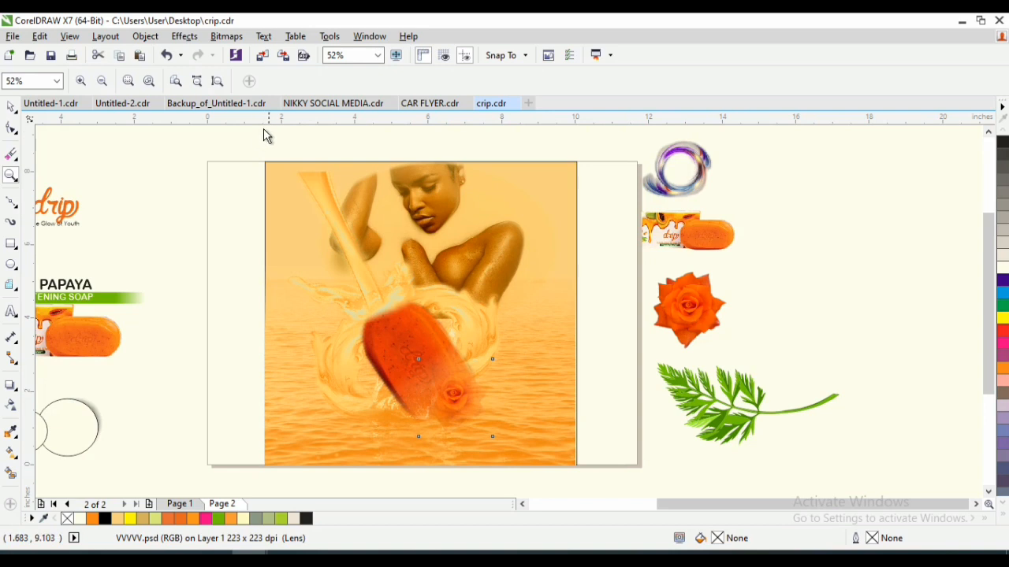
left_click_drag(262, 137, 603, 372)
key("space")
left_click(897, 192)
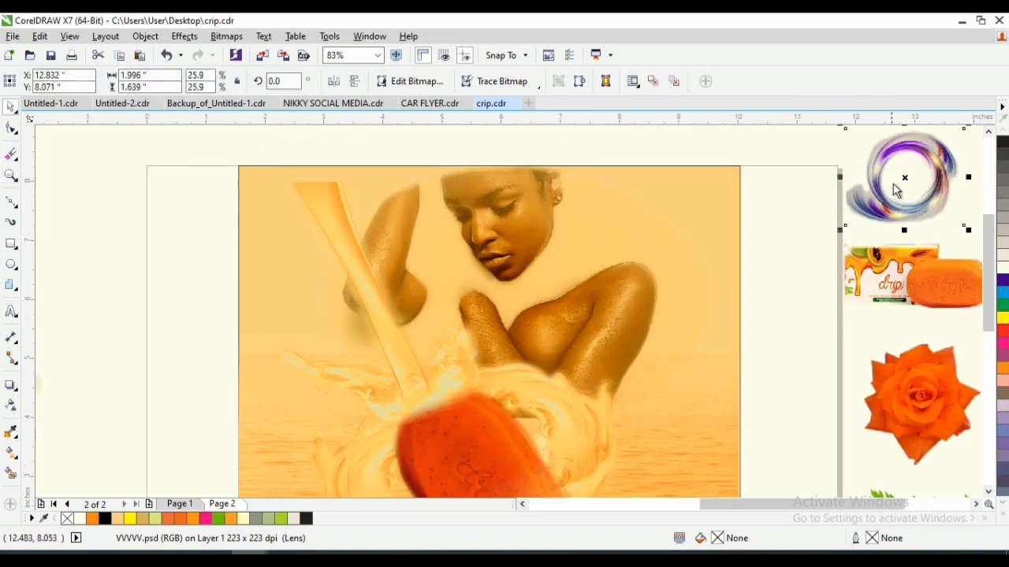
left_click_drag(902, 184, 427, 221)
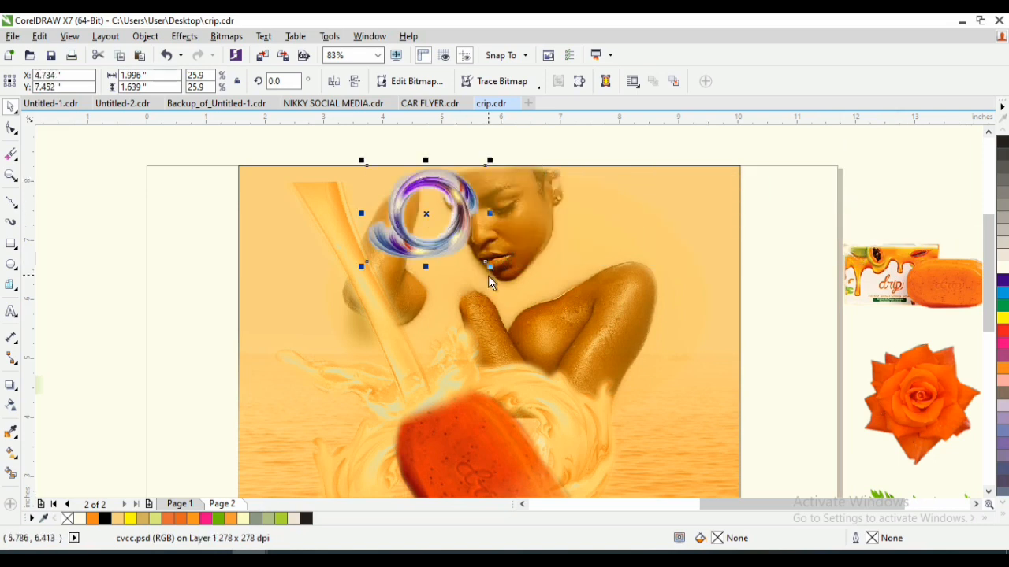
left_click_drag(492, 270, 630, 379)
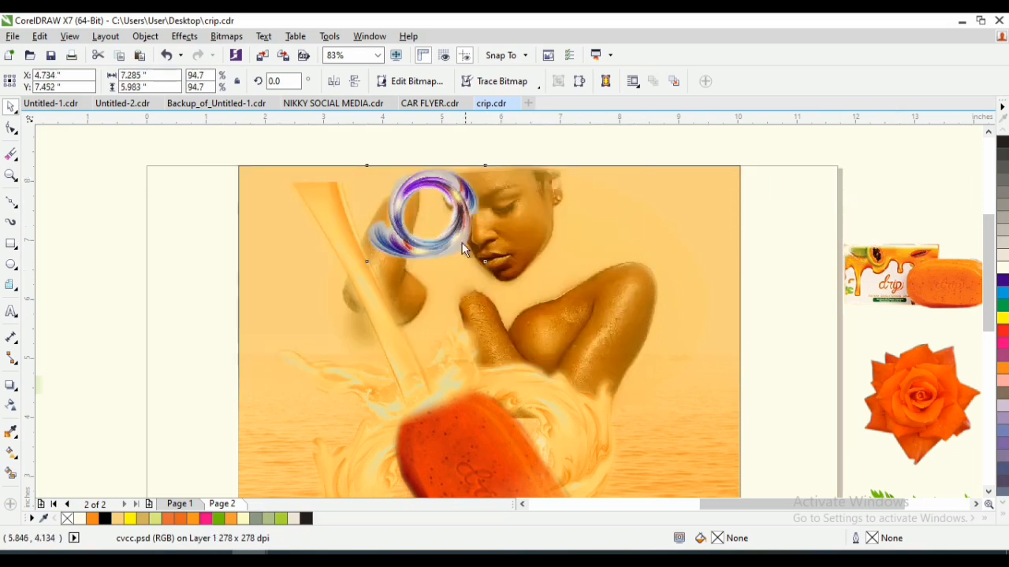
left_click_drag(428, 216, 506, 296)
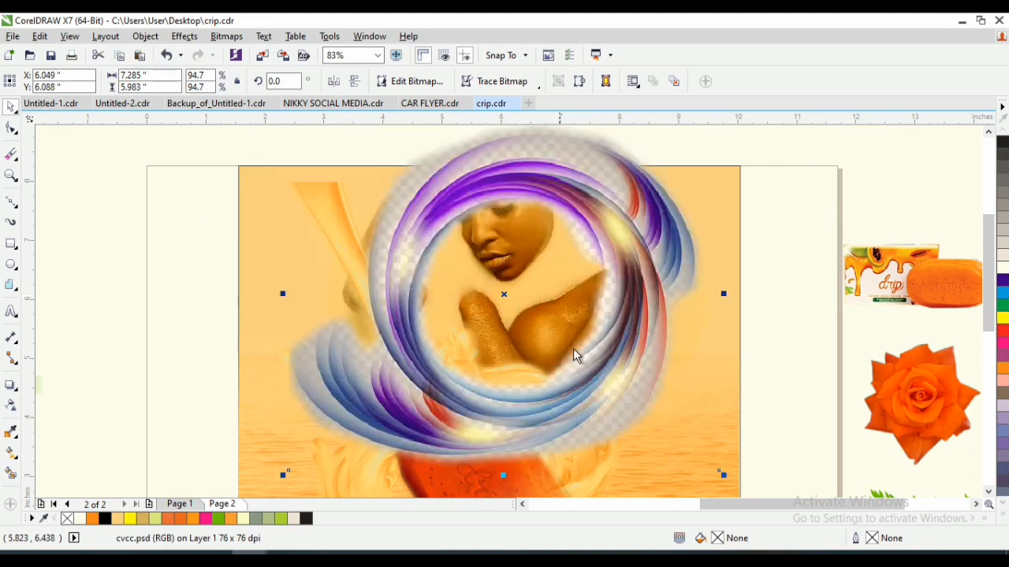
left_click_drag(723, 476, 699, 457)
- Apply an elliptical fountain transparency to the ring graphic so its outer parts fade
left_click(11, 405)
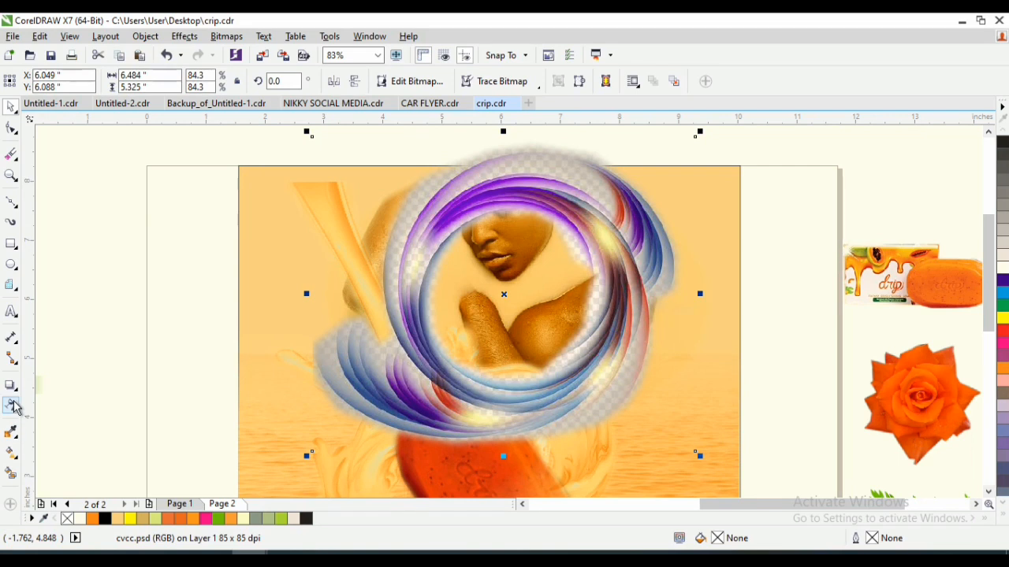
left_click(51, 87)
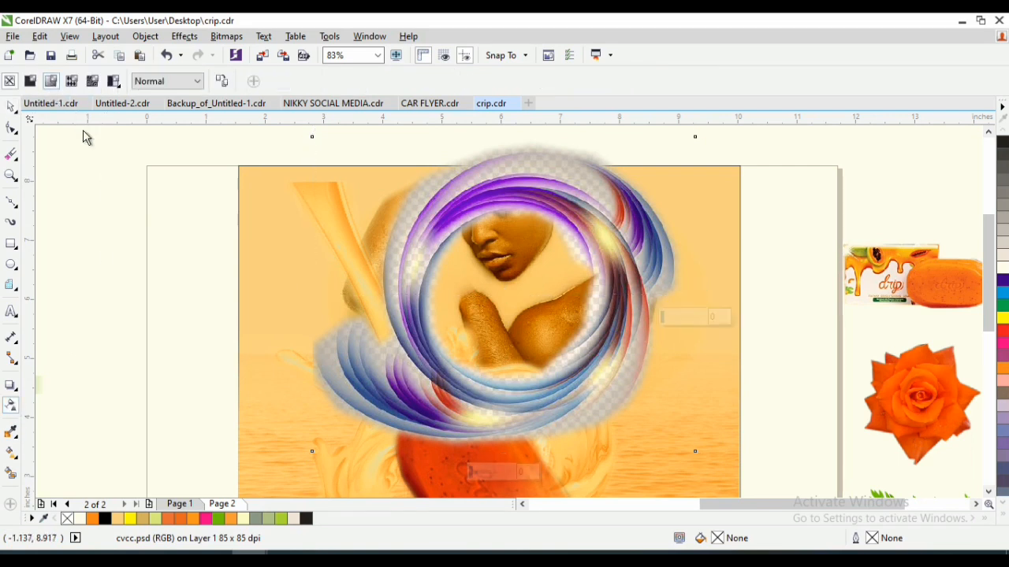
left_click(297, 83)
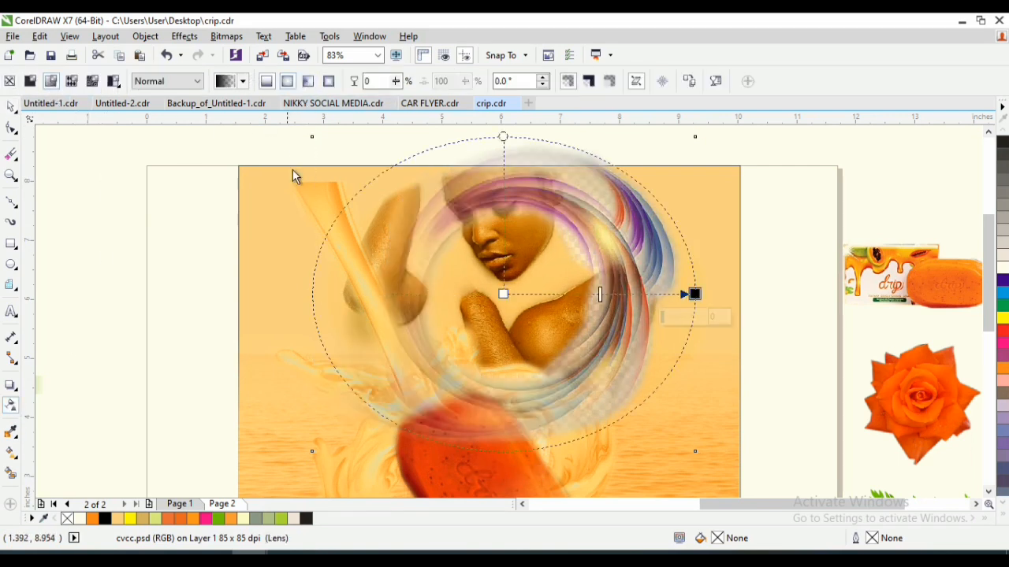
key("space")
- Move the ring over the background's right edge at about X 10.893, Y 6.651, and shift the woman's photo toward the left edge
left_click_drag(505, 293, 790, 265)
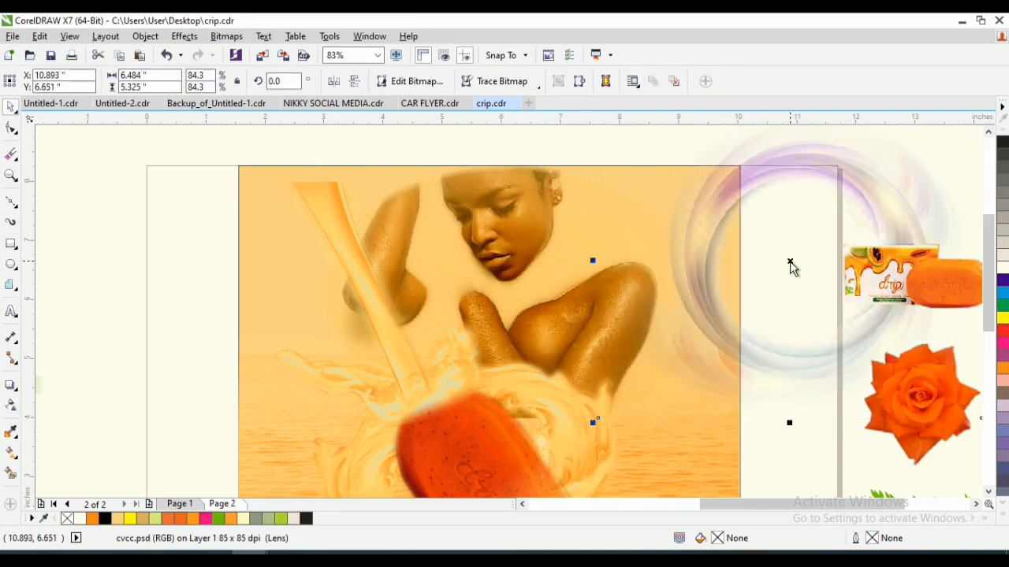
left_click(550, 146)
left_click(526, 193)
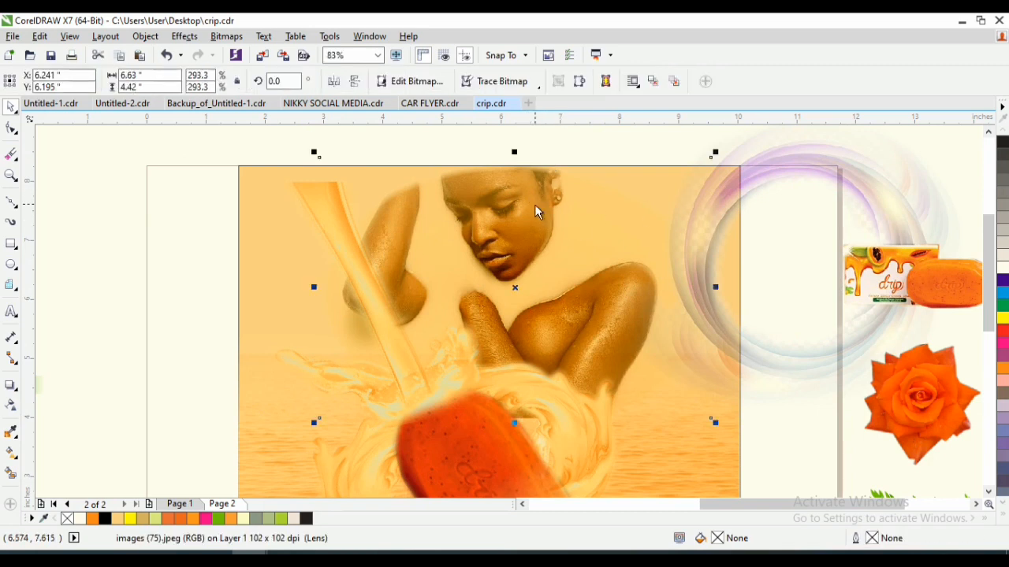
left_click_drag(534, 202, 436, 204)
- Place the ring graphic inside the orange background rectangle as PowerClip content
left_click_drag(775, 174, 657, 192)
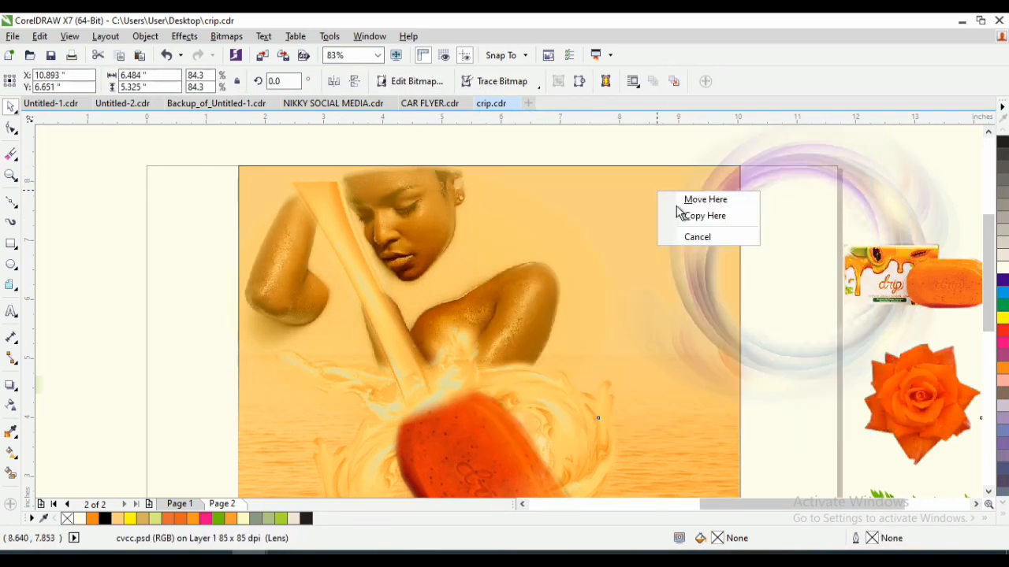
left_click_drag(763, 162, 688, 209)
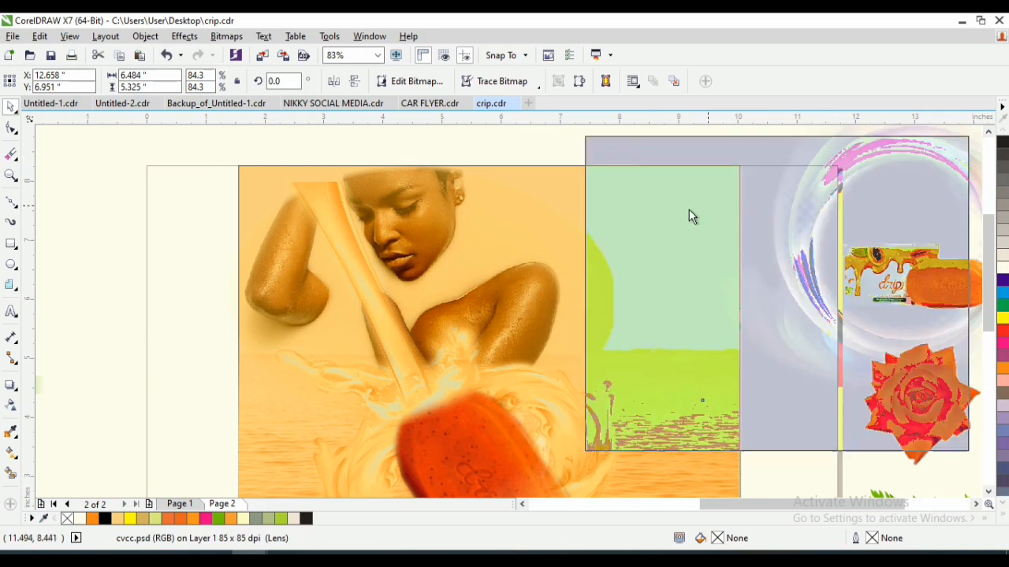
left_click(736, 257)
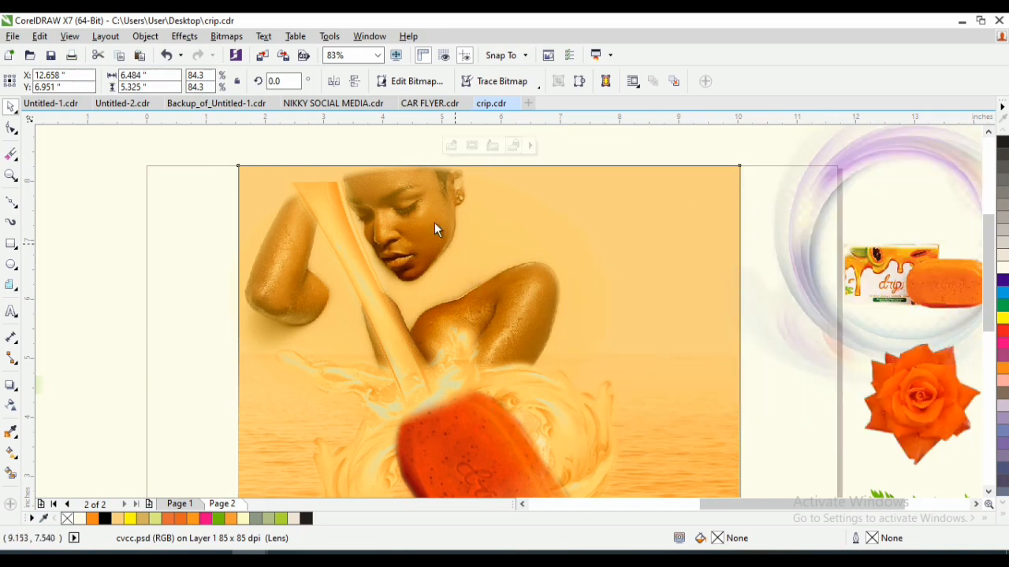
- Undo a trial shift of the pour to the right, and move the woman's photo back toward the background's centre
left_click_drag(428, 226, 527, 228)
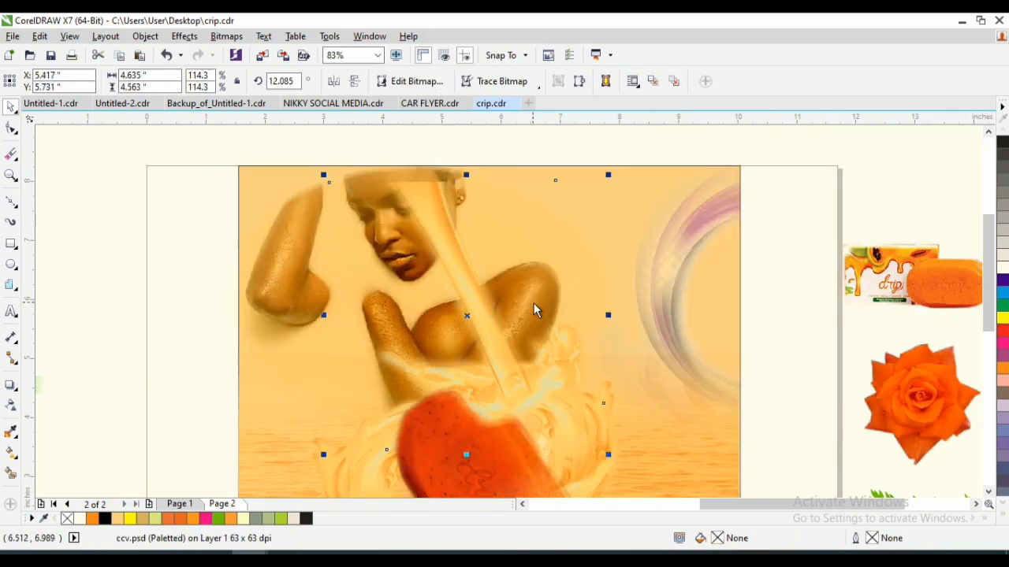
left_click_drag(533, 309, 595, 307)
- Edit the PowerClip contents to centre the ring around the woman at X 5.861, Y 6.598 and scale it to 96.3% (7.41 × 6.086 inches)
double_click(718, 217)
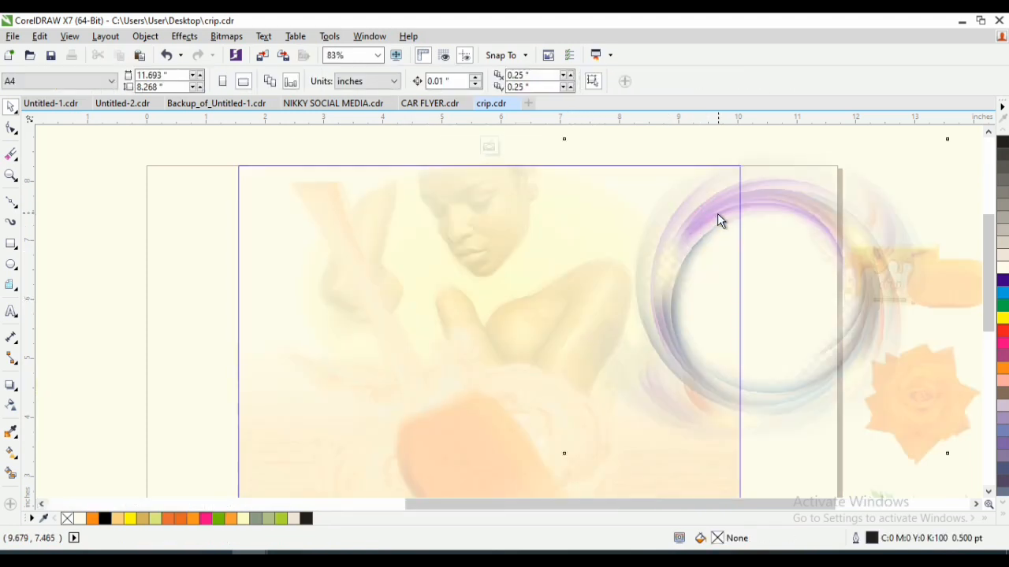
left_click_drag(717, 213, 465, 181)
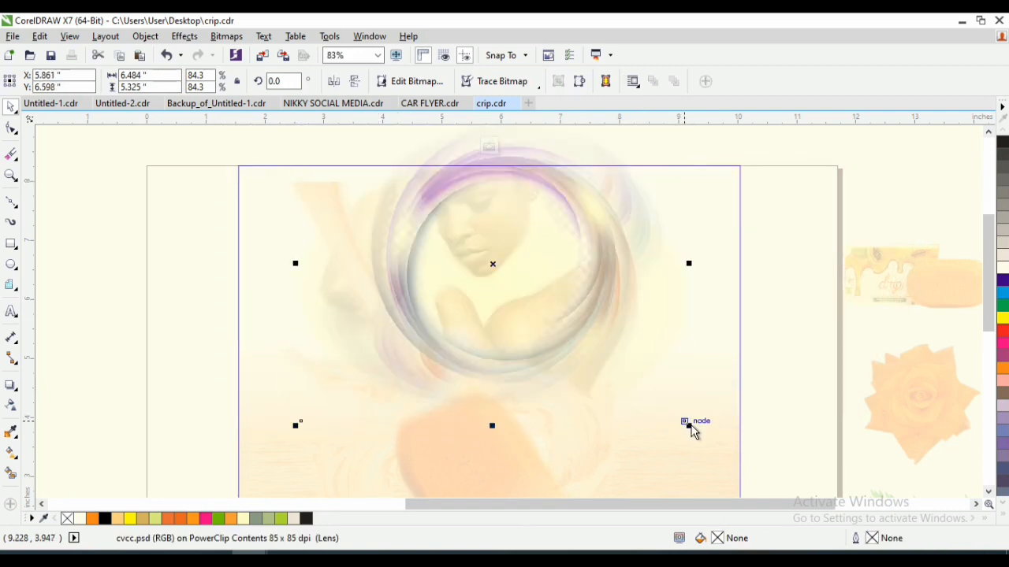
mouse_move(690, 426)
left_mouse_down()
mouse_move(718, 452)
mouse_move(698, 437)
left_mouse_up()
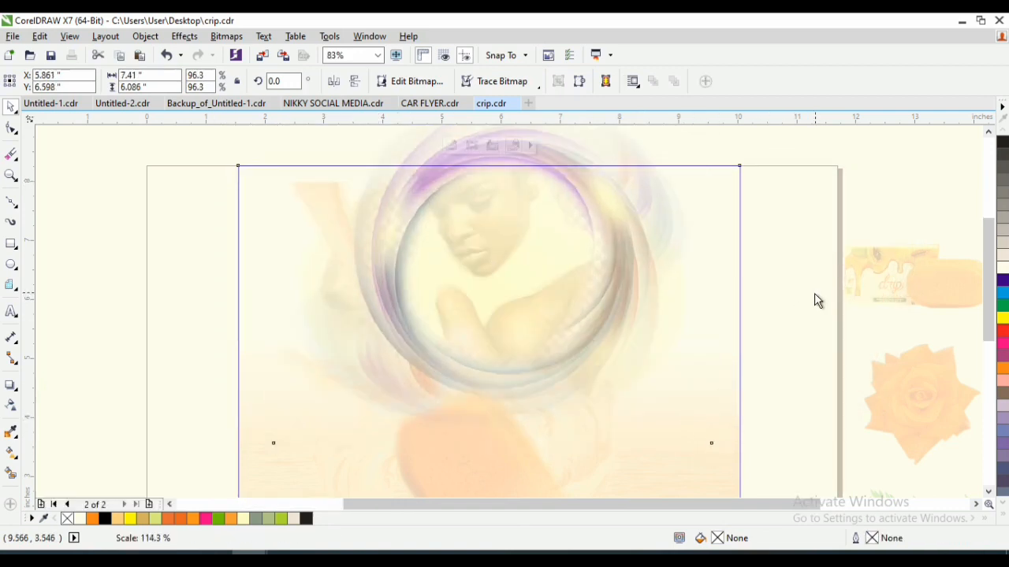
left_click(814, 294, "ctrl")
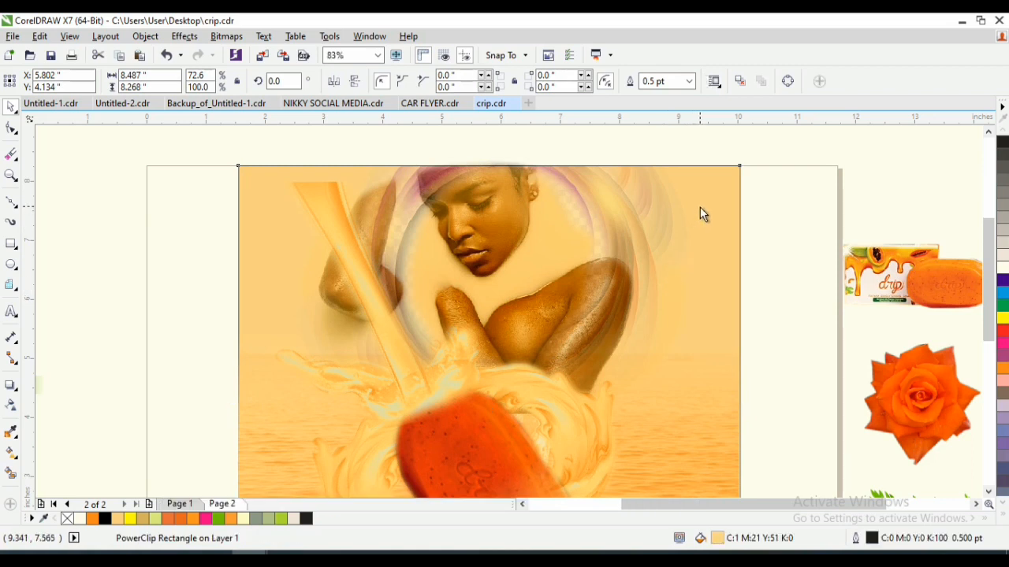
- Edit the PowerClip contents to shift the ring to X 5.298, Y 6.585 and scale it to 106.5% (8.192 × 6.728 inches)
left_click(699, 207, "ctrl")
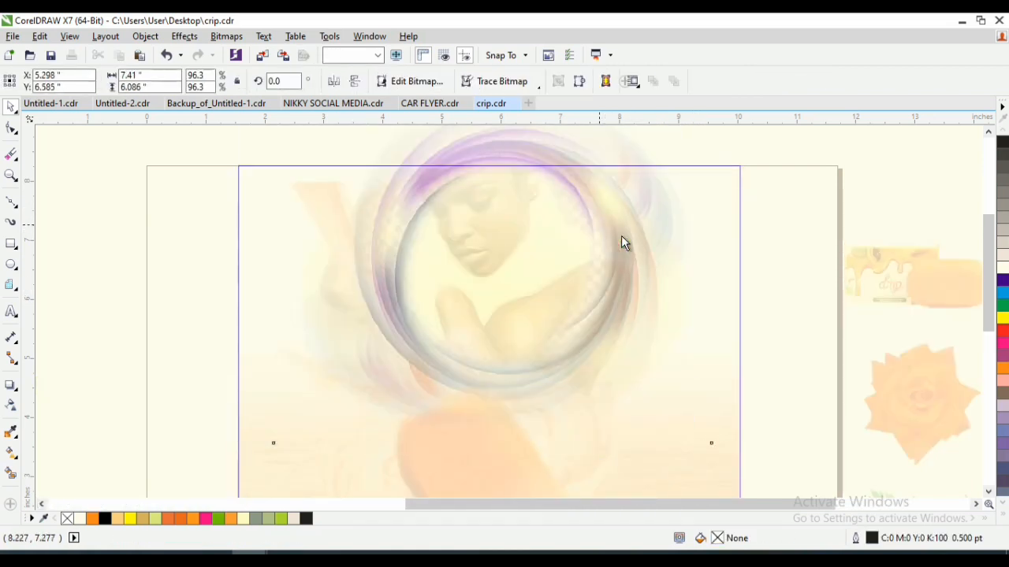
left_click_drag(621, 236, 622, 245)
left_click(518, 283)
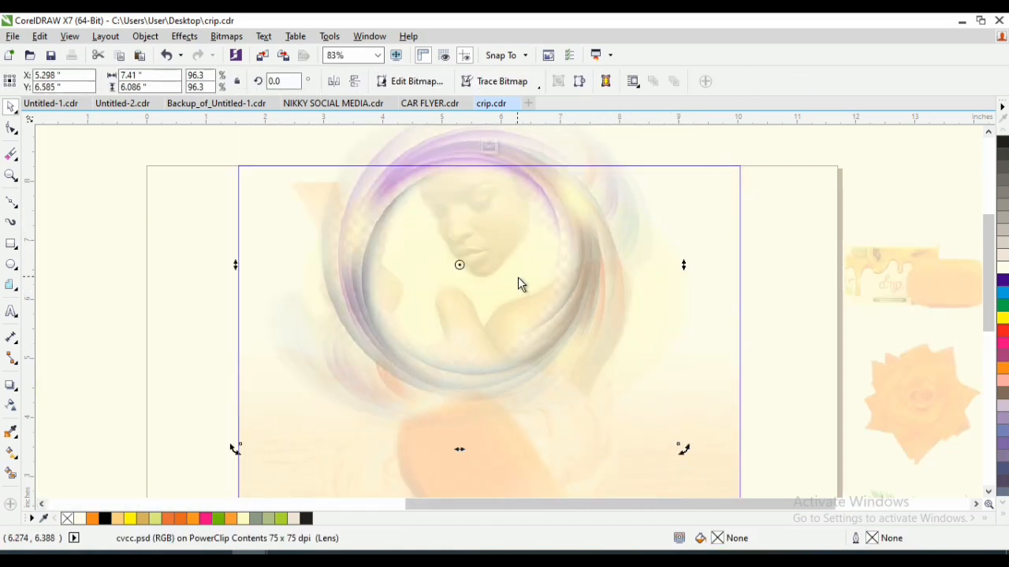
left_click(538, 315)
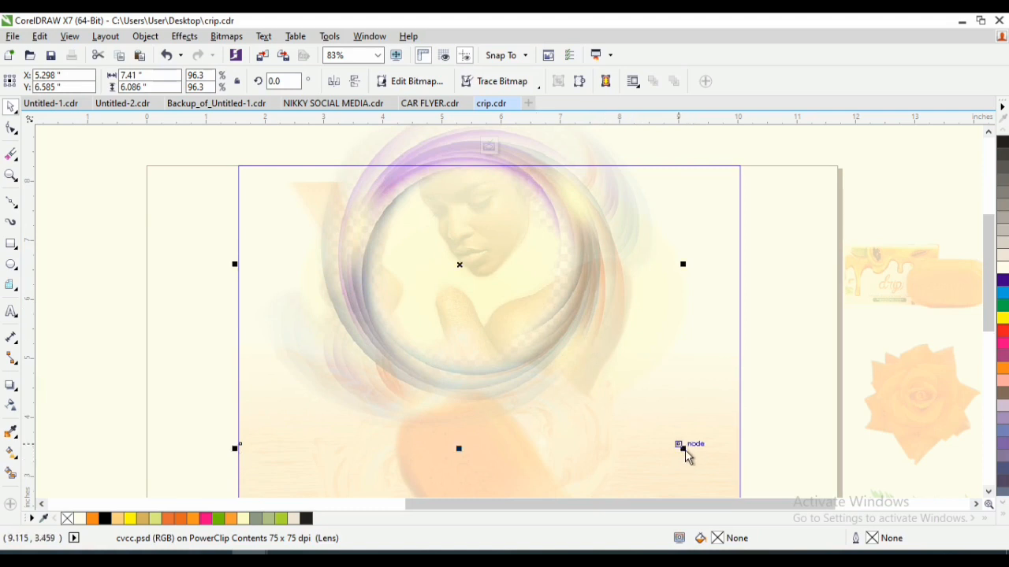
left_click_drag(685, 457, 716, 475)
- Move the midpoint of the ring's elliptical transparency closer to its centre and finish editing the PowerClip contents
left_click(11, 405)
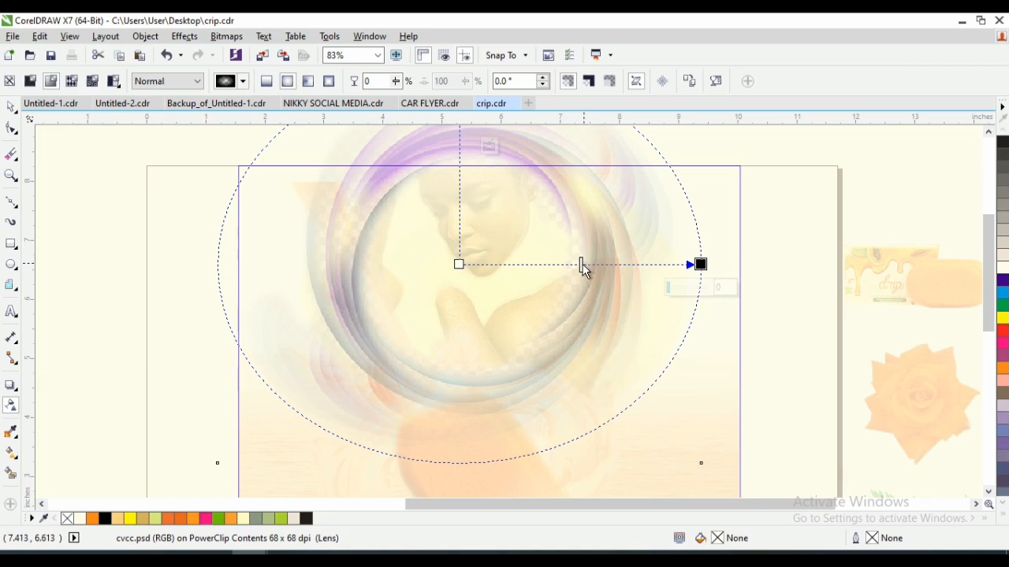
left_click_drag(581, 265, 544, 276)
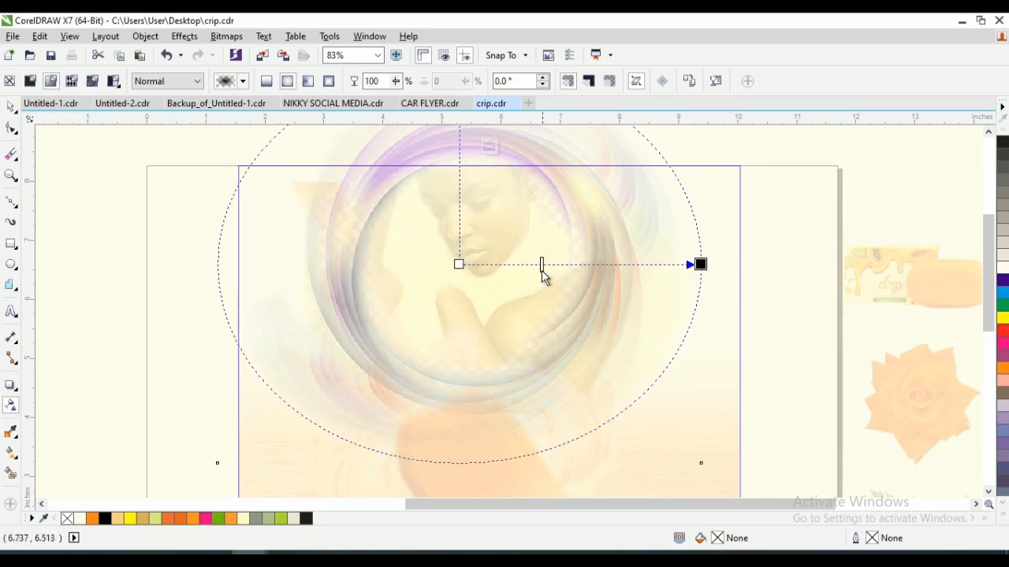
key("space")
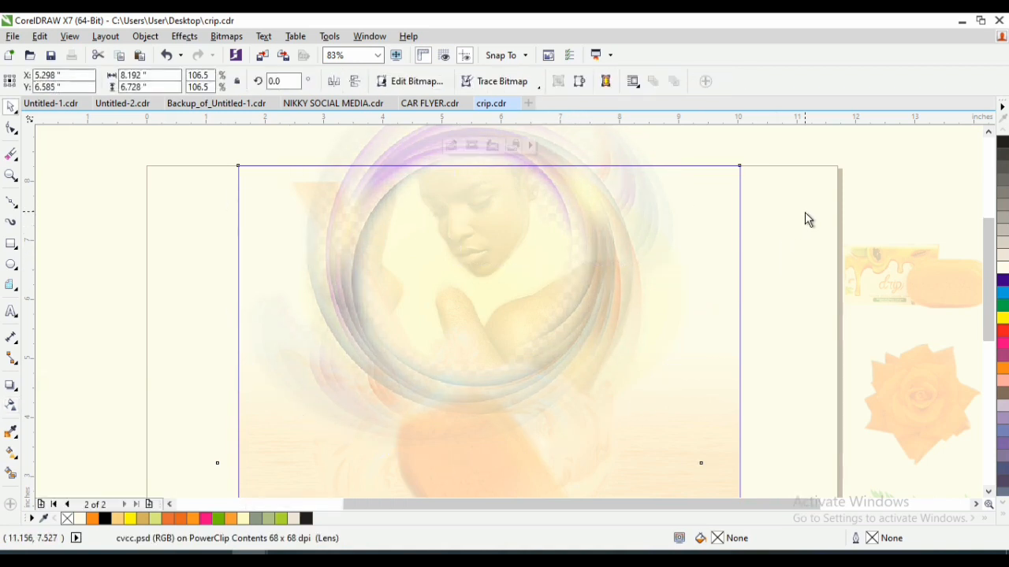
left_click(804, 213, "ctrl")
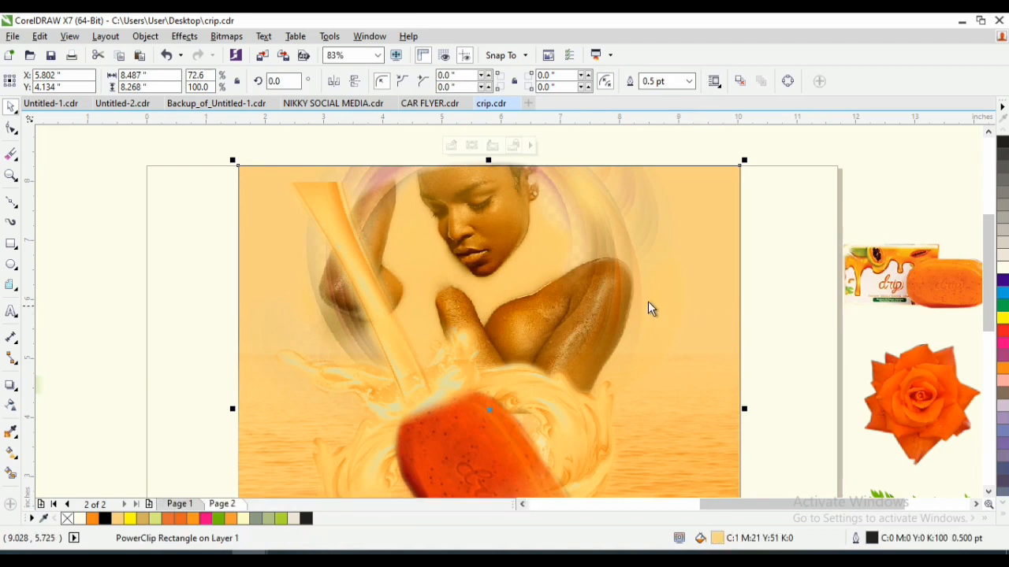
- Enlarge the poured liquid image to 124% (5.028 × 4.951 inches) so its upper end extends past the background's top edge
left_click_drag(988, 252, 984, 287)
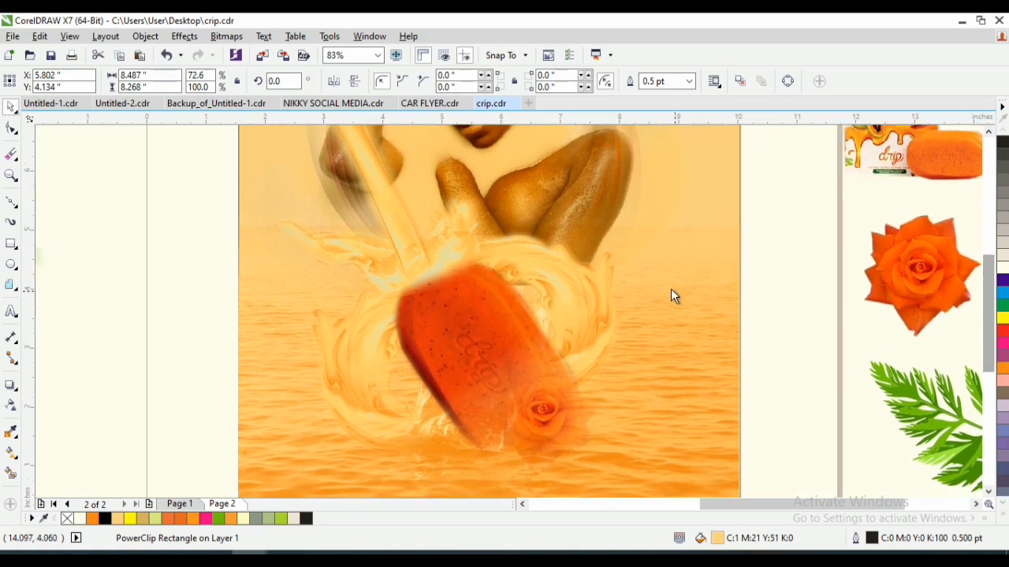
key("z")
key("F3")
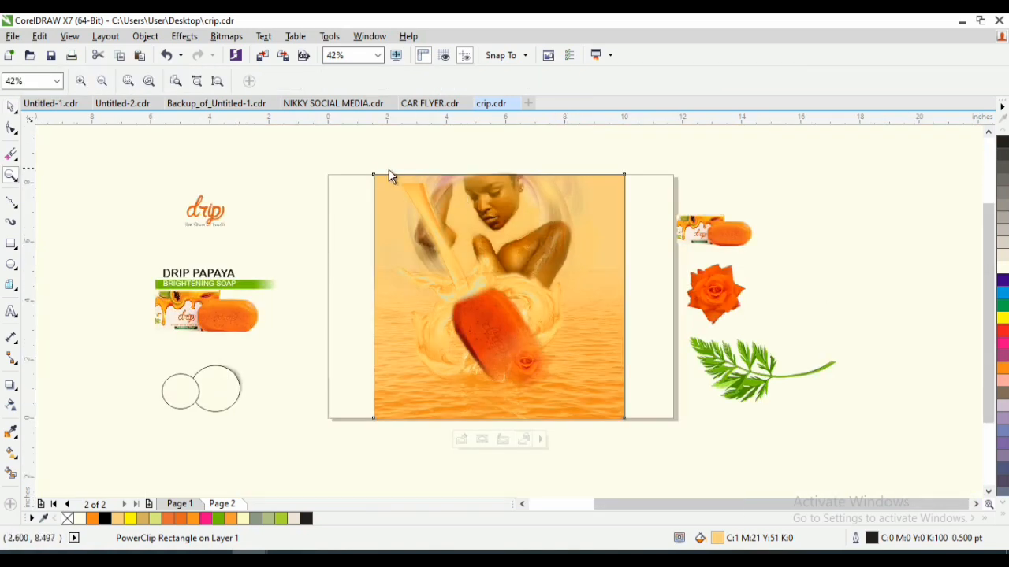
left_click_drag(534, 313, 668, 369)
key("space")
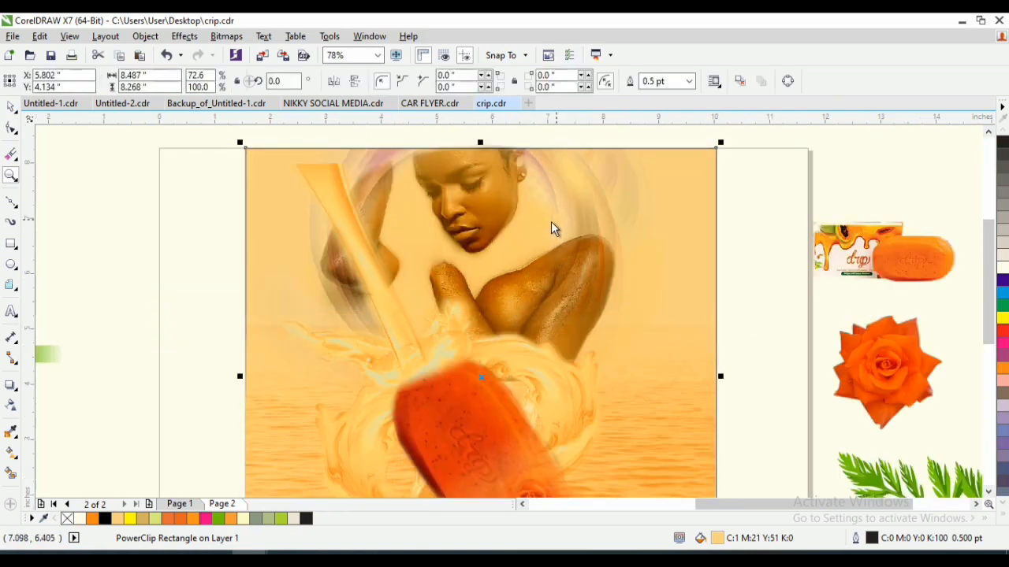
left_click(365, 269, "alt")
left_click(336, 180, "alt")
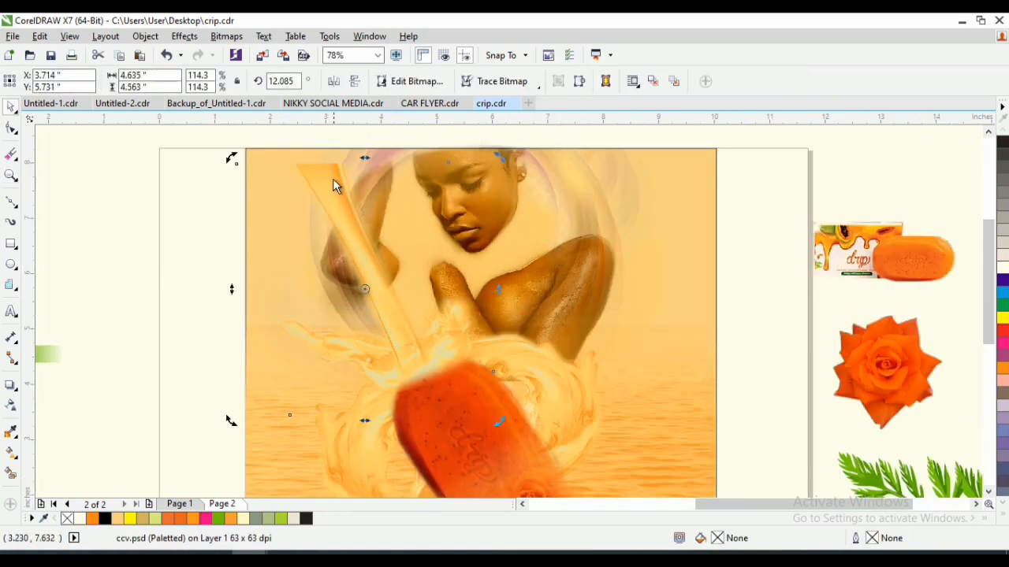
left_click(314, 168, "alt")
left_click_drag(228, 160, 221, 194)
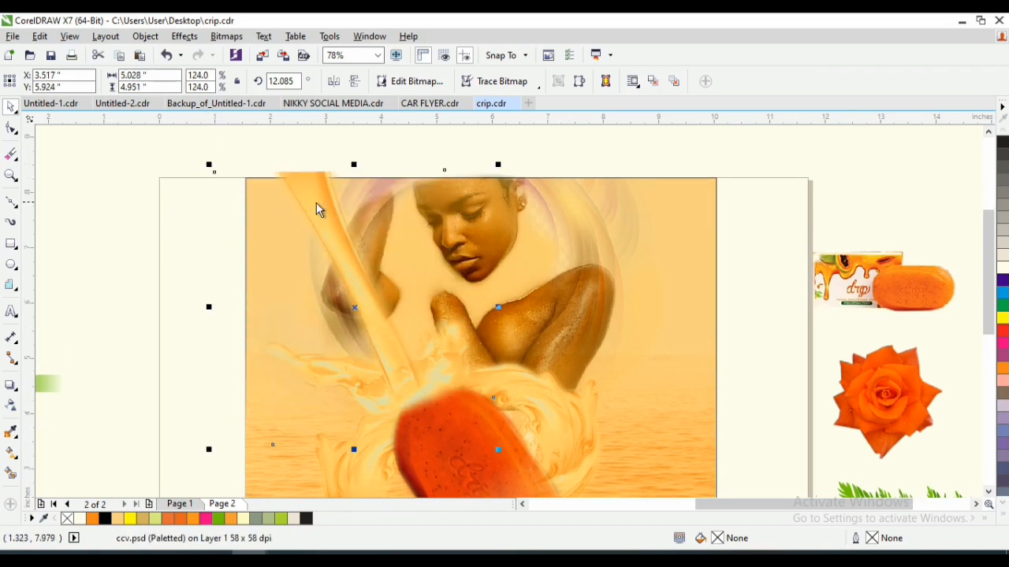
- Crop the overhanging top of the poured liquid level with the background's upper edge by reshaping its nodes
left_click(11, 129)
left_click_drag(296, 171, 299, 179)
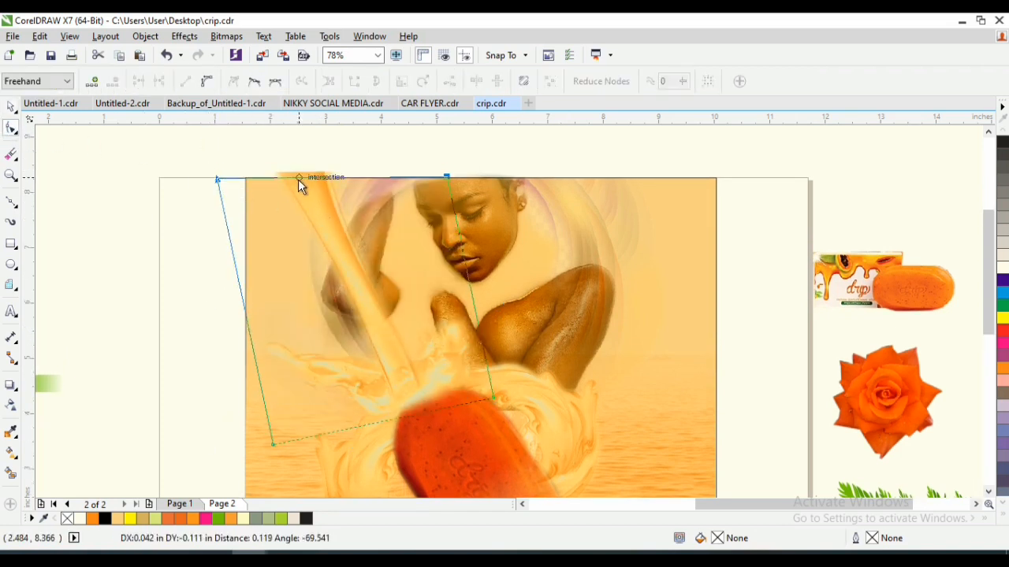
key("space")
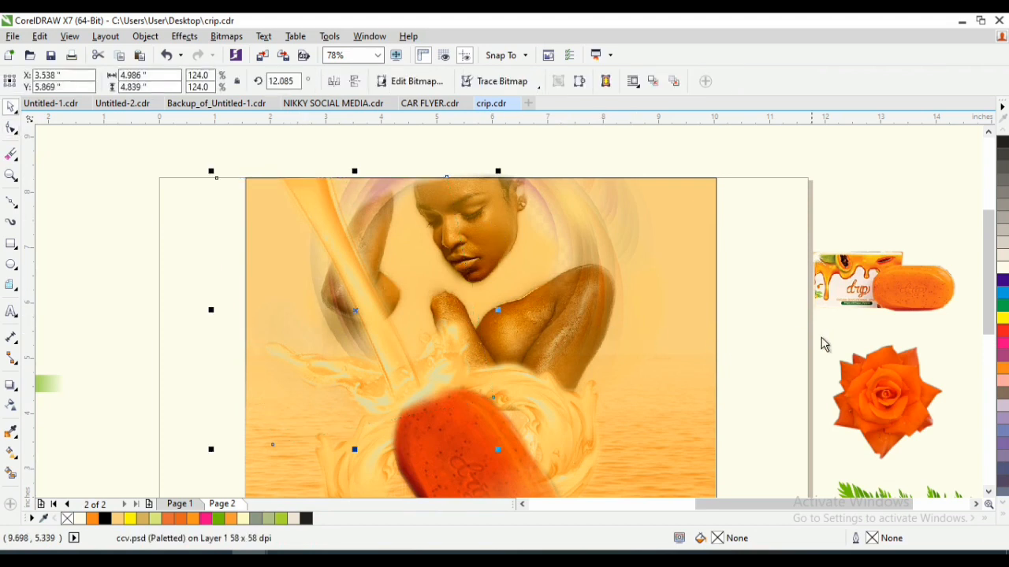
- Extend the elliptical transparency on the woman's photo slightly outward, with its angle at -4.5°
left_click_drag(991, 258, 990, 260)
left_click(582, 332)
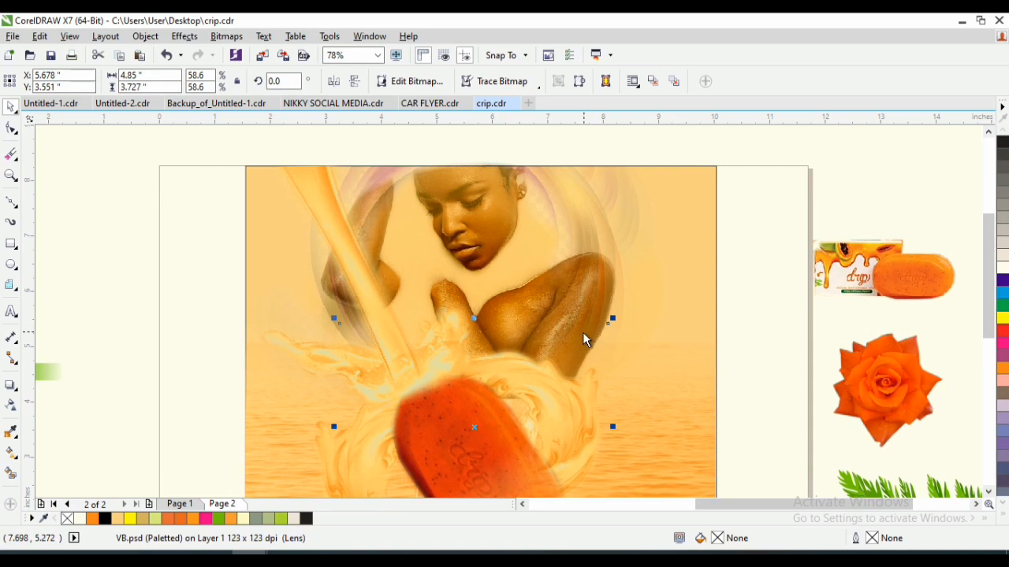
left_click(568, 276)
left_click(10, 406)
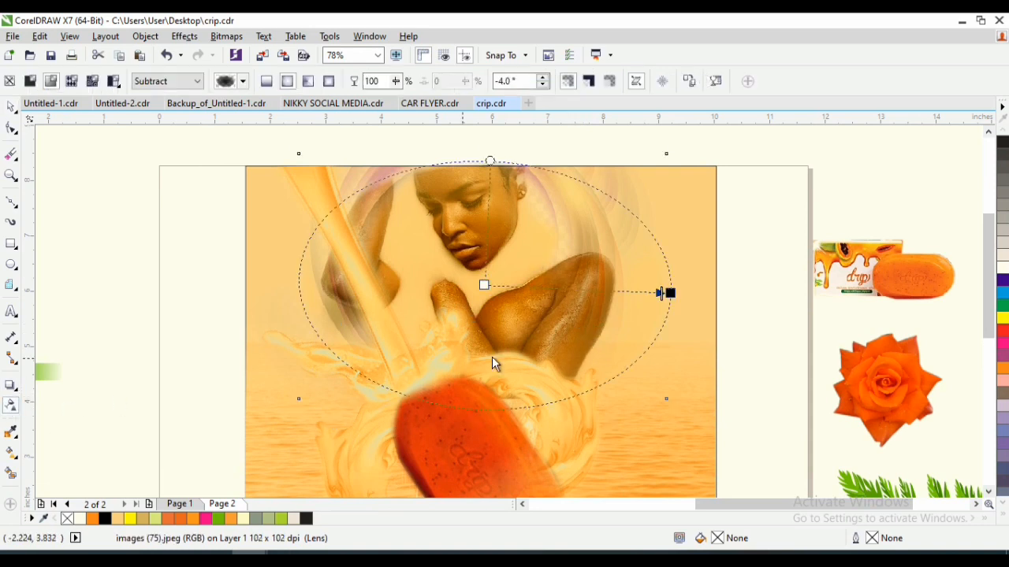
left_click_drag(669, 305, 684, 299)
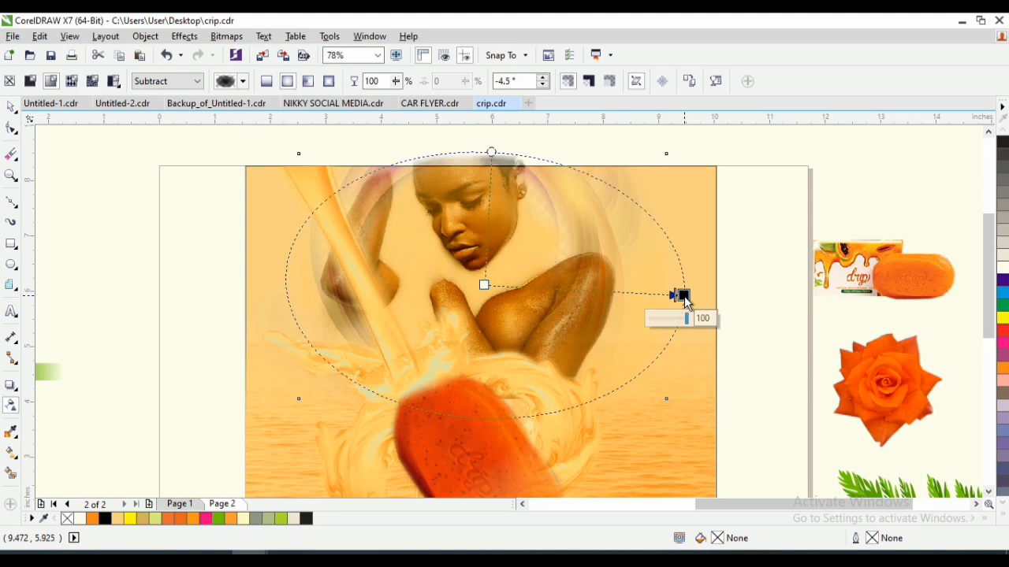
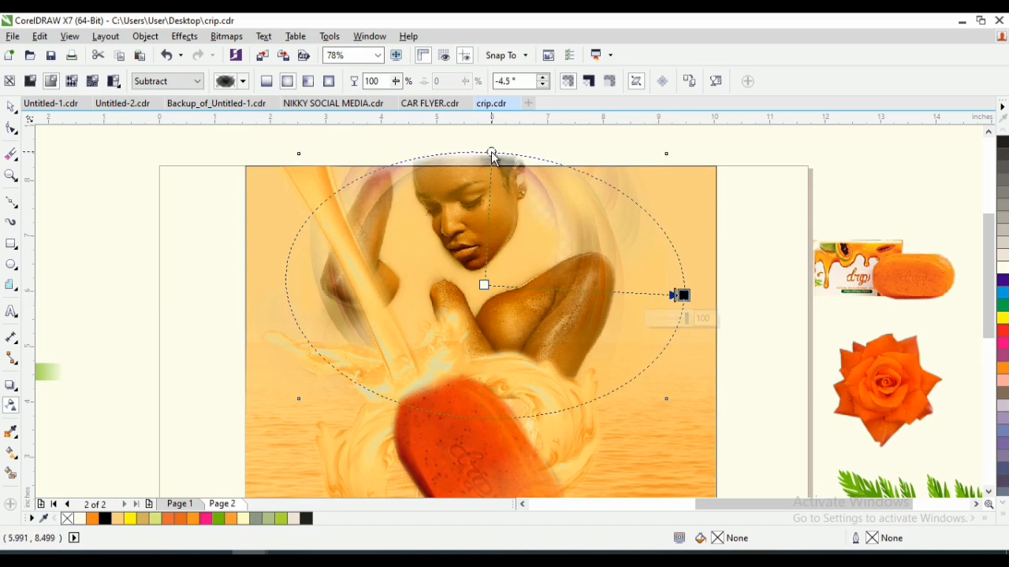
- Reshape the elliptical transparency on the woman's photo, moving its centre up to her mouth with the angle at -17.5°
mouse_move(491, 156)
left_mouse_down()
mouse_move(439, 153)
mouse_move(482, 153)
left_mouse_up()
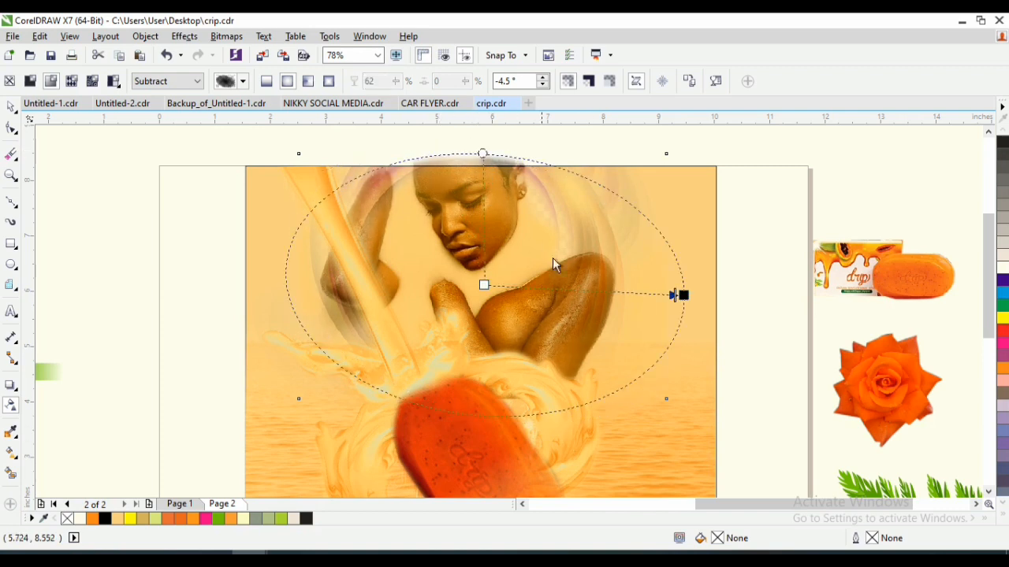
left_click_drag(675, 295, 705, 287)
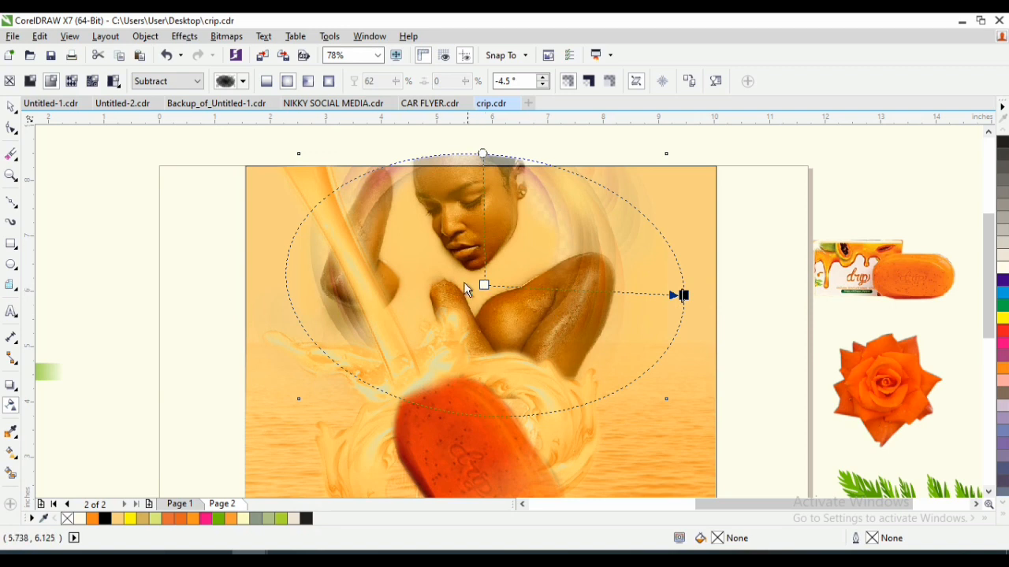
left_click_drag(483, 300, 477, 252)
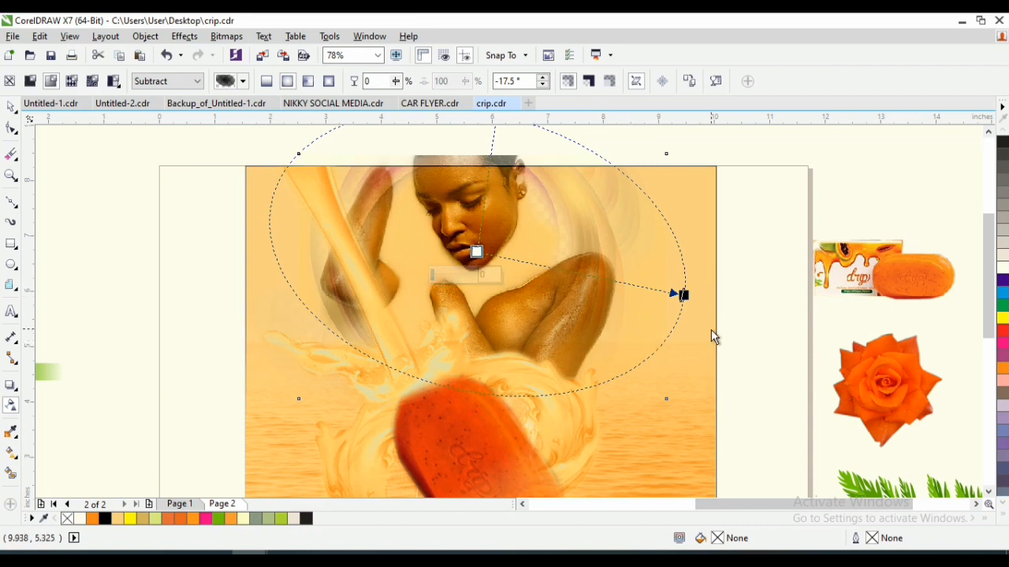
key("space")
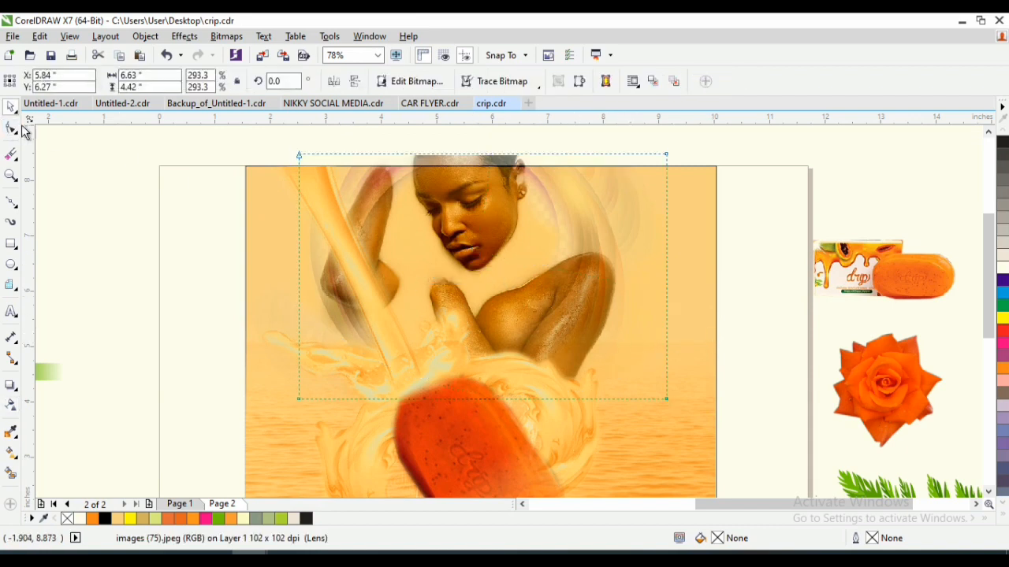
- Crop the overhanging top of the woman's photo level with the background's upper edge by moving its upper nodes
left_click(11, 129)
mouse_move(268, 136)
left_mouse_down()
mouse_move(698, 175)
mouse_move(570, 177)
mouse_move(355, 202)
mouse_move(301, 178)
mouse_move(668, 168)
left_mouse_up()
left_click_drag(299, 155, 297, 165)
key("space")
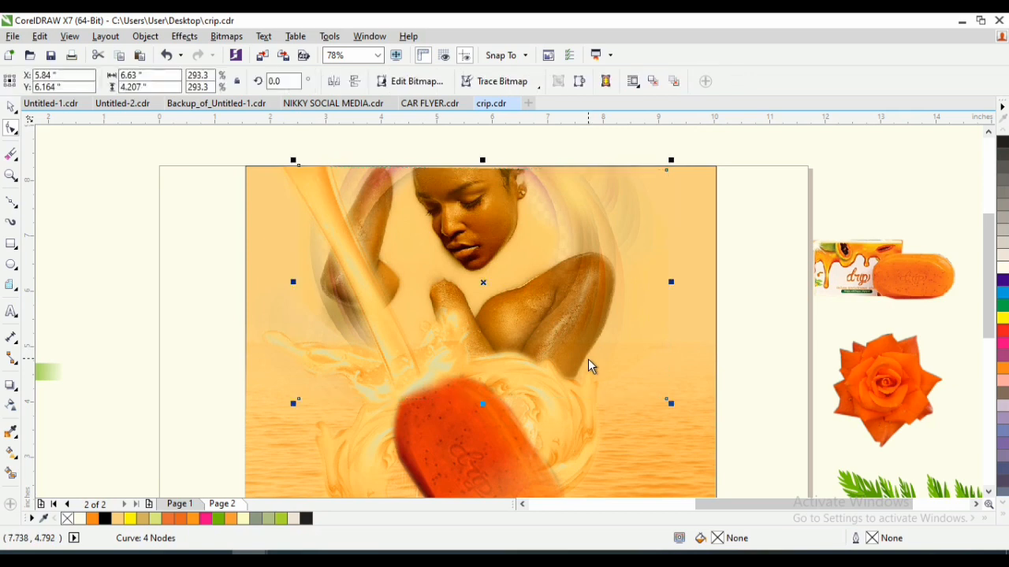
left_click(842, 180)
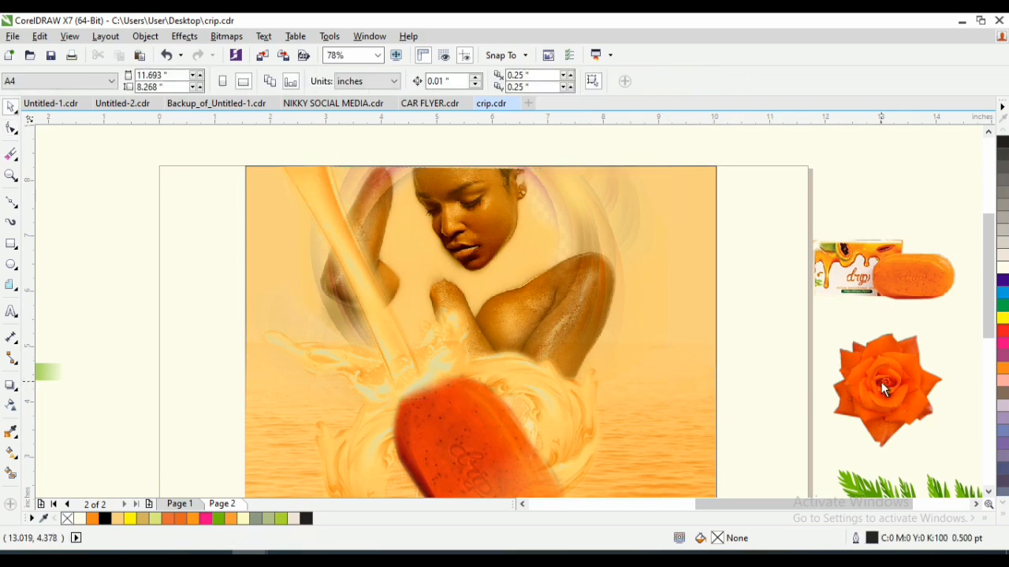
- Place a copy of the orange rose over the elbow on the right side of the woman's photo
left_click_drag(881, 382, 602, 302)
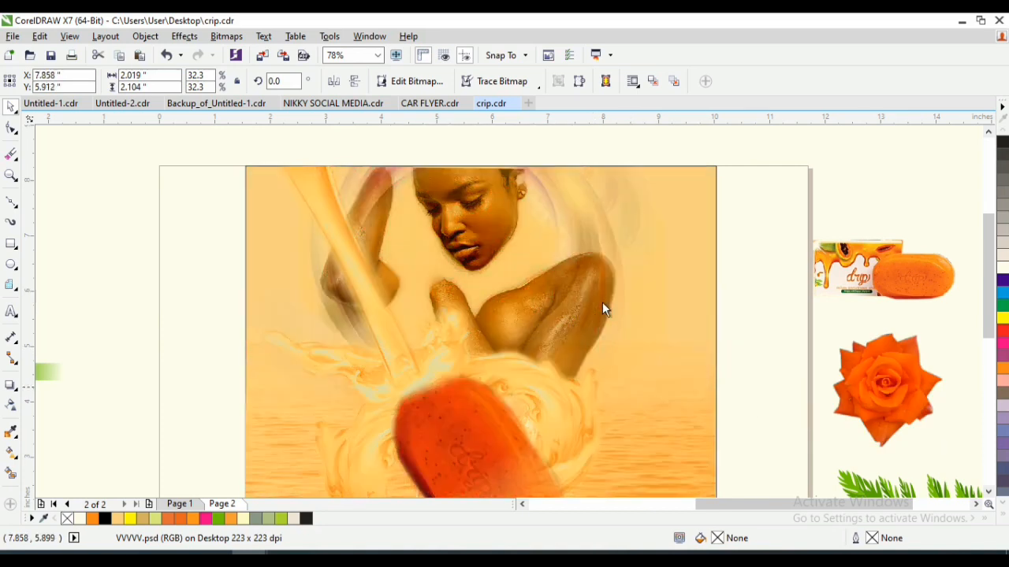
right_click(602, 302)
key("Escape")
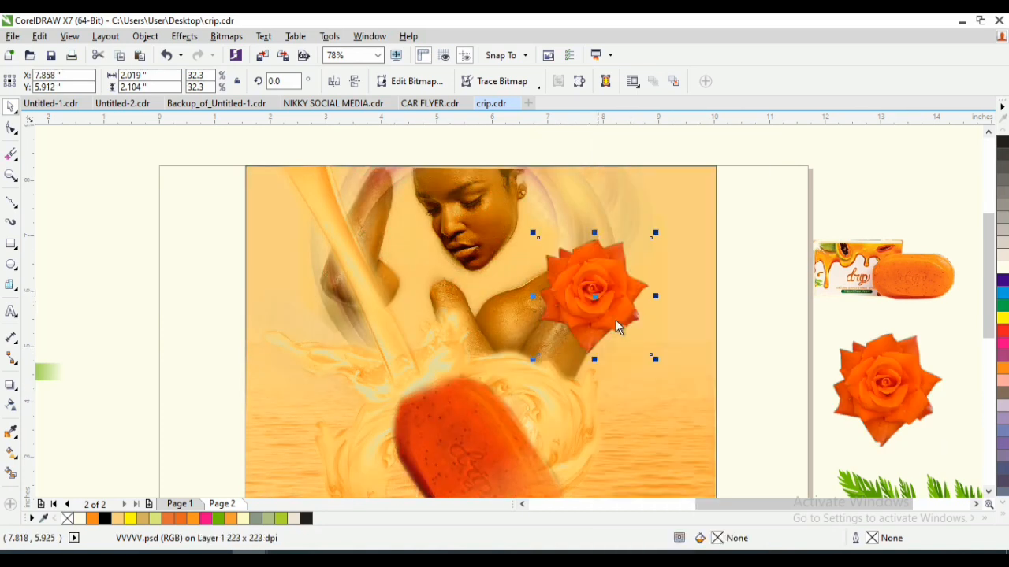
- Fade the rose copy outward with an elliptical fountain transparency, scale it to 24.8% and centre it on the elbow
left_click(11, 406)
left_click(51, 84)
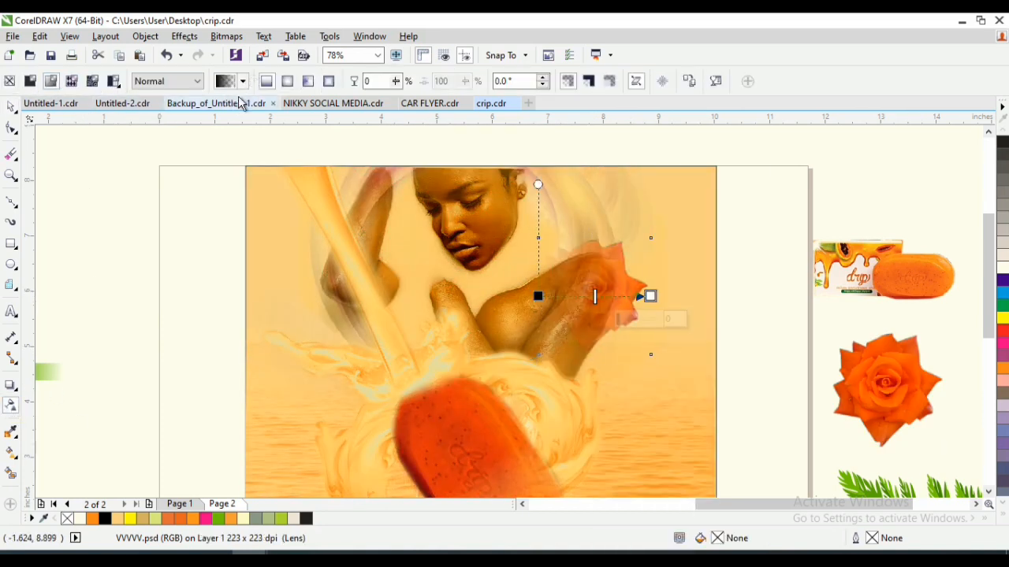
left_click(289, 83)
key("space")
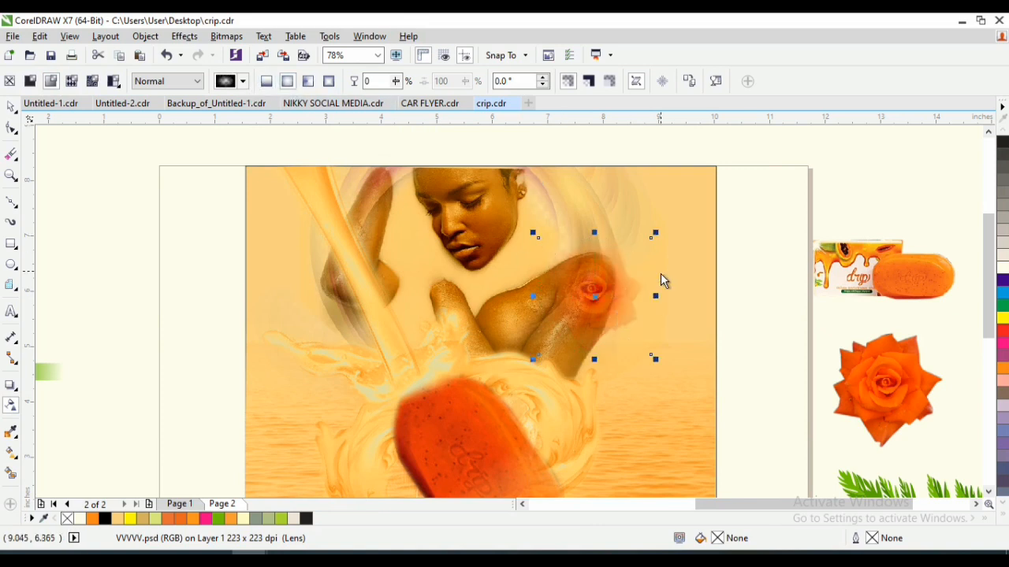
left_click_drag(656, 234, 642, 245)
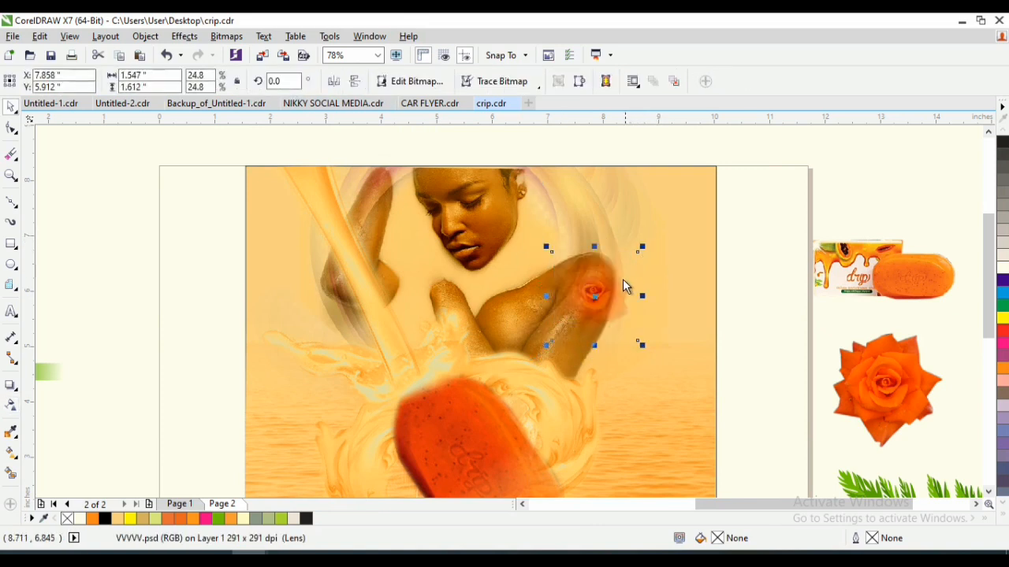
left_click_drag(591, 308, 590, 293)
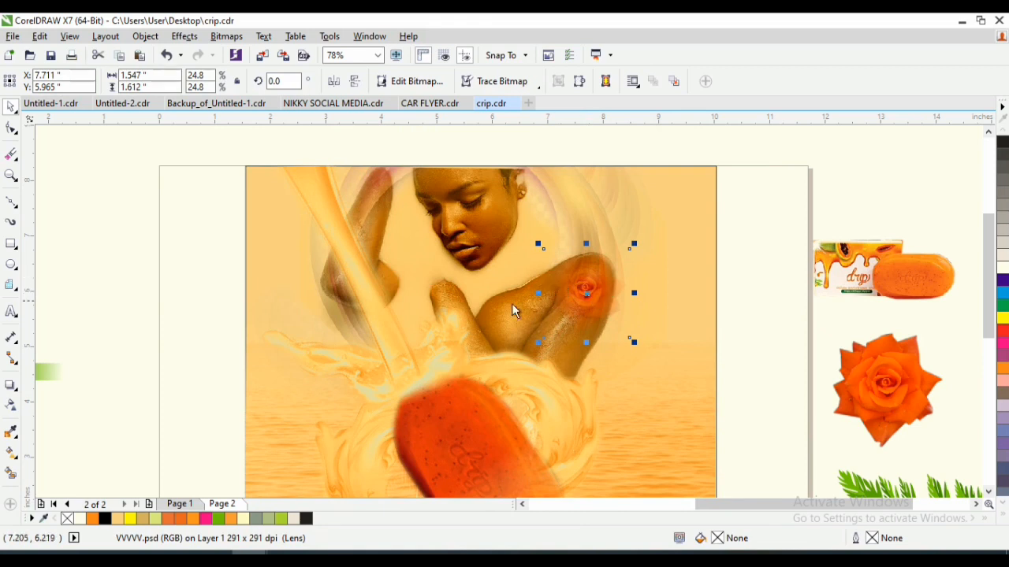
- Enlarge the woman's photo to 333.6% (7.538 × 4.784 inches) and position it at X 5.759, Y 5.864 inches
left_click(351, 335)
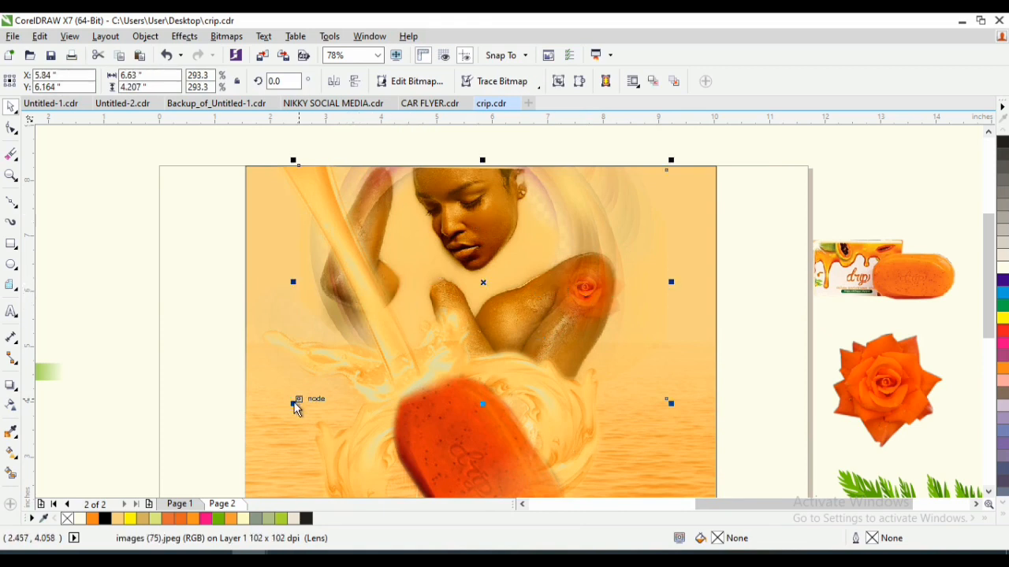
left_click_drag(295, 407, 268, 434)
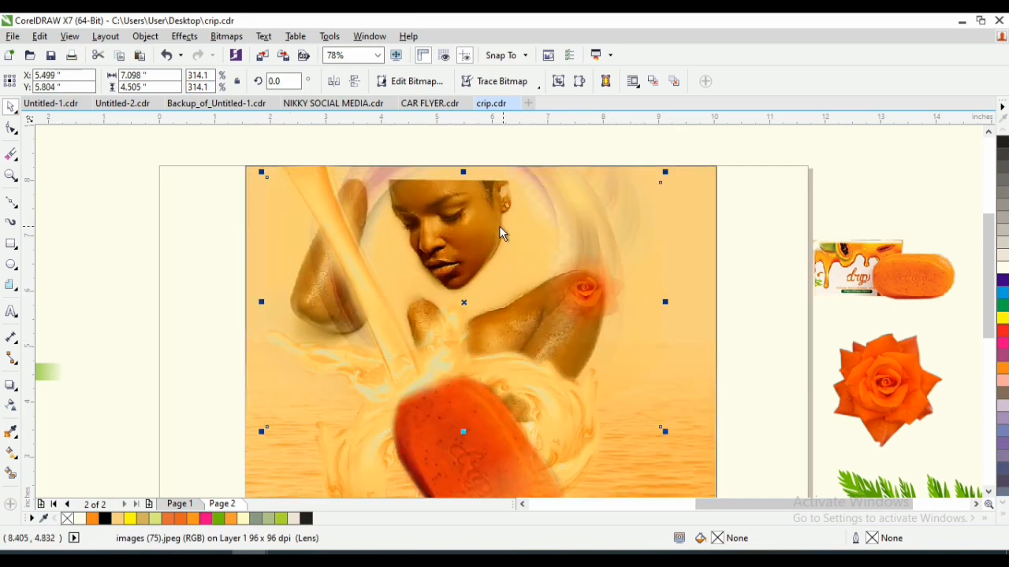
mouse_move(501, 233)
left_mouse_down()
mouse_move(491, 223)
mouse_move(508, 222)
left_mouse_up()
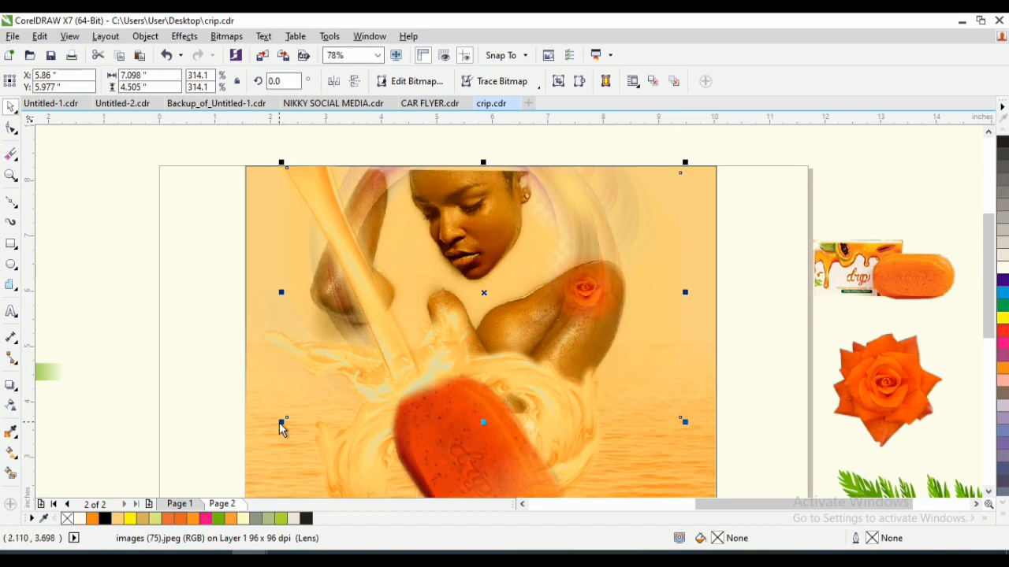
left_click_drag(281, 423, 254, 470)
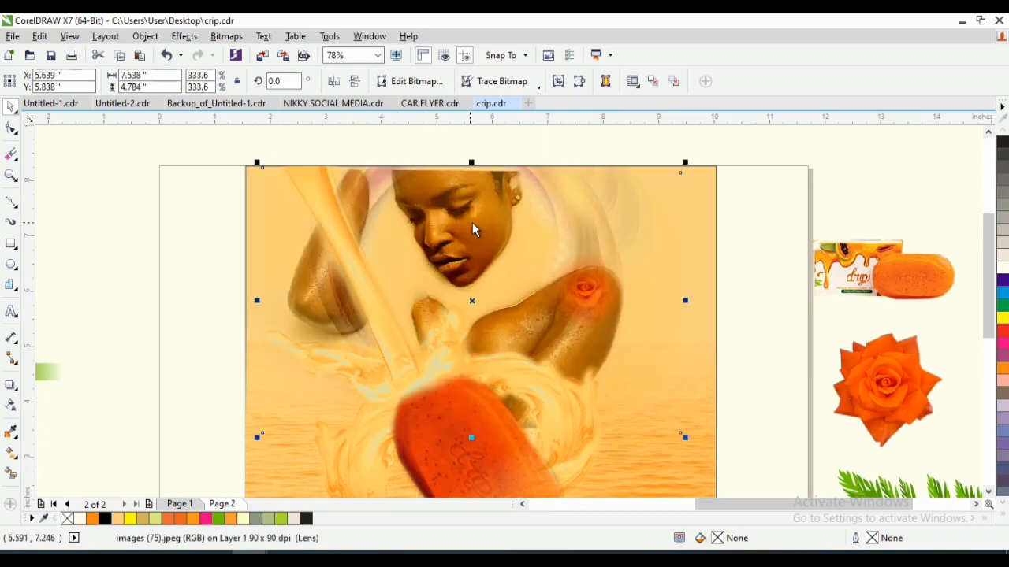
left_click_drag(473, 228, 480, 227)
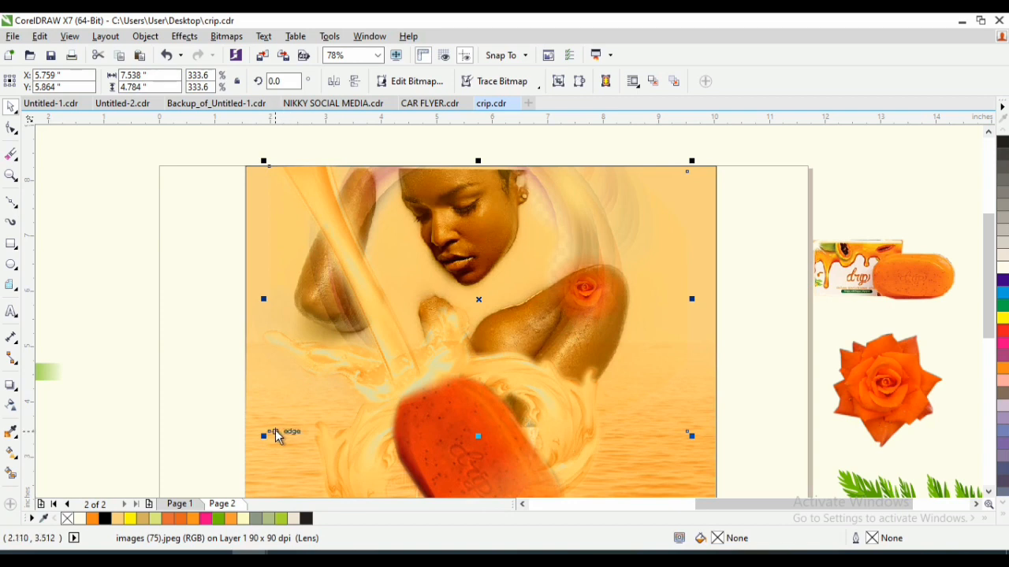
- Place a duplicate of the faded rose on the woman's other elbow at X 3.097, Y 5.992 inches
left_click(591, 294)
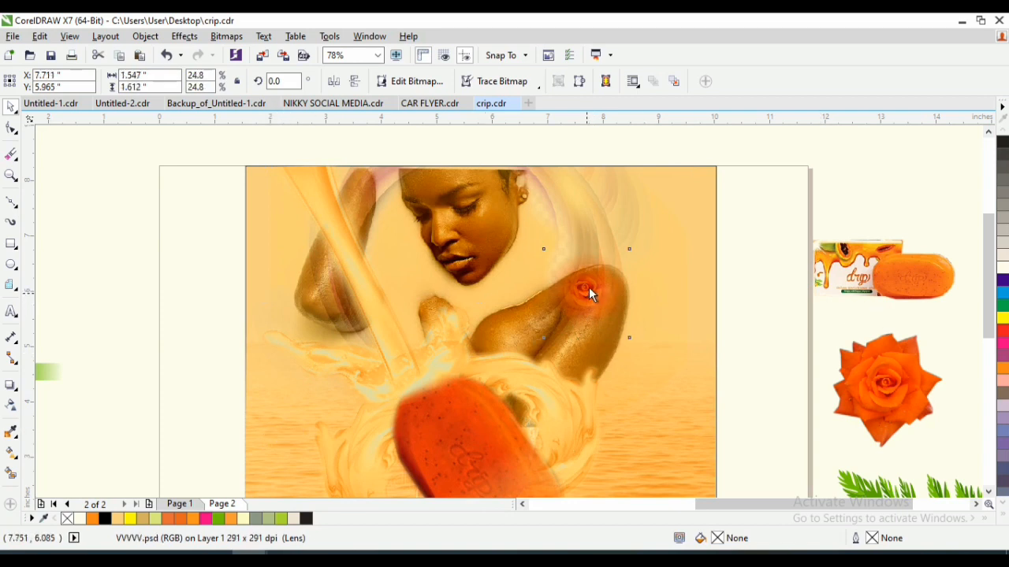
left_click_drag(588, 287, 331, 291)
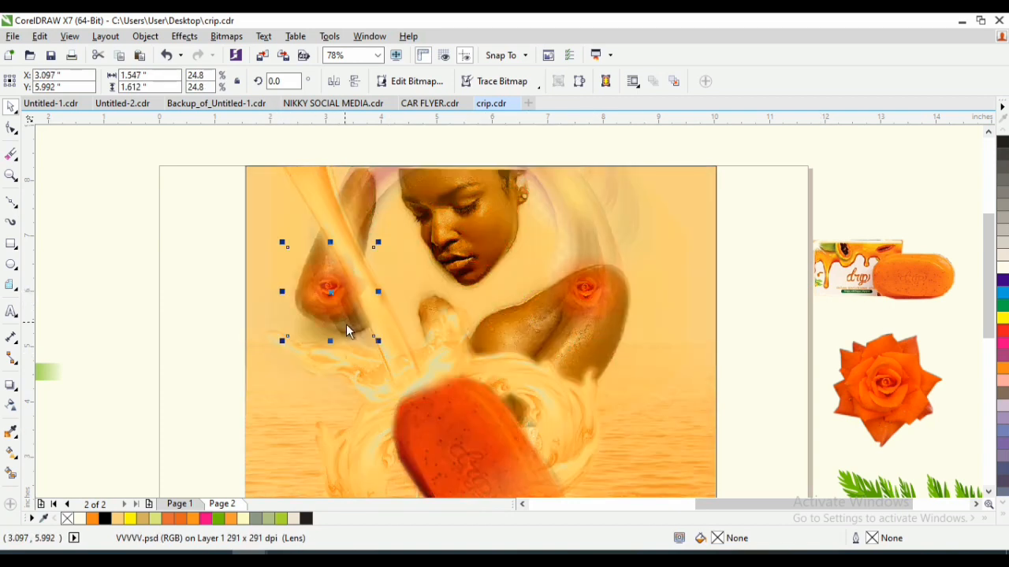
left_click(316, 197)
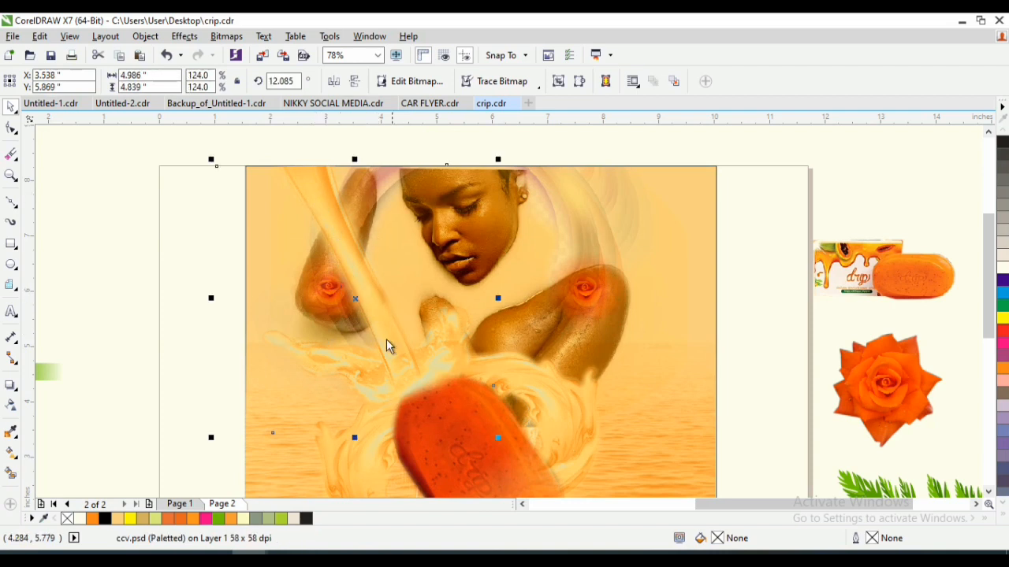
left_click(116, 292)
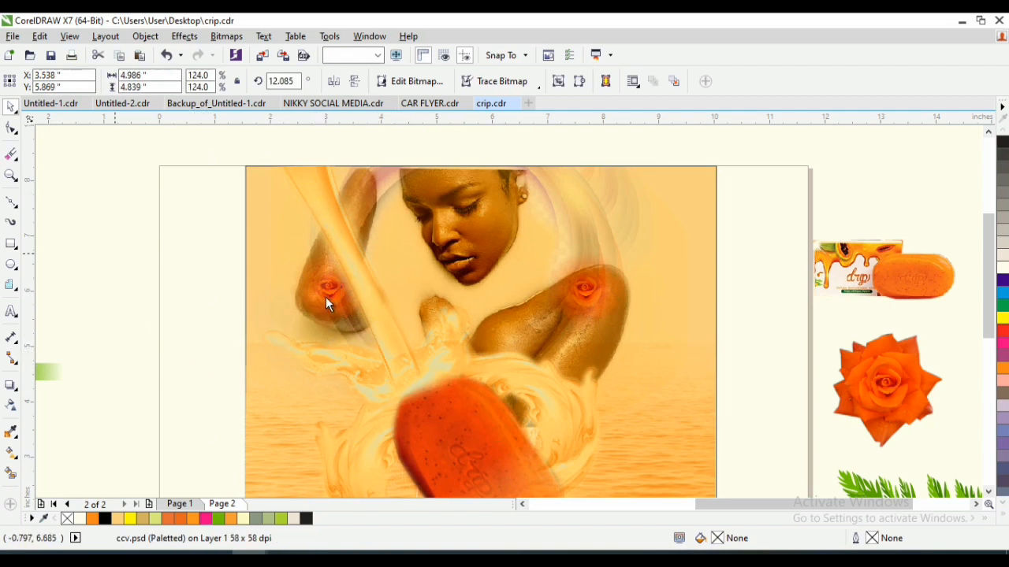
left_click(324, 296)
- Enlarge the woman's photo to 353.5%, raise it slightly, and shift the poured liquid right to X 3.765 inches
left_click(515, 191)
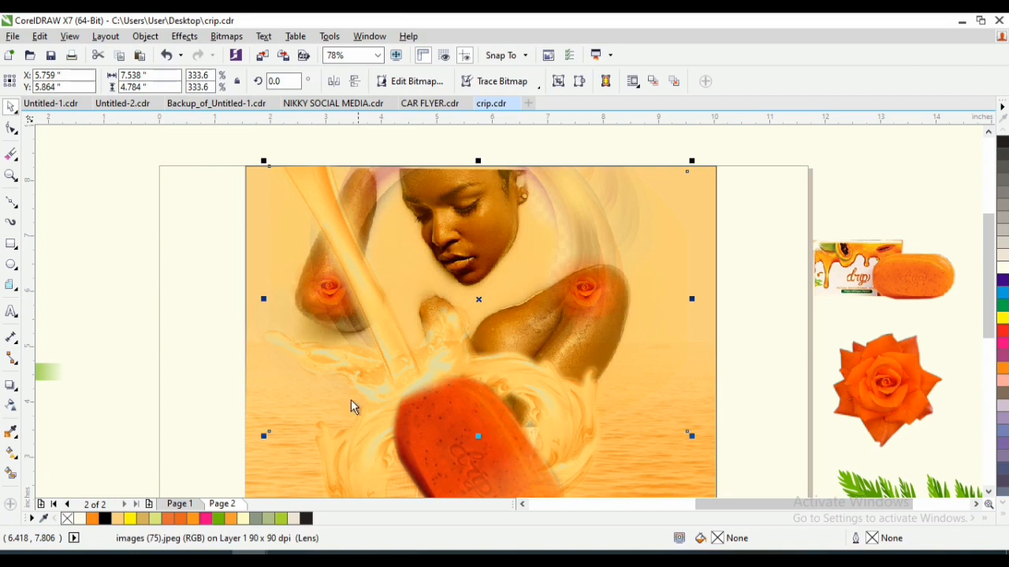
left_click_drag(696, 441, 715, 464)
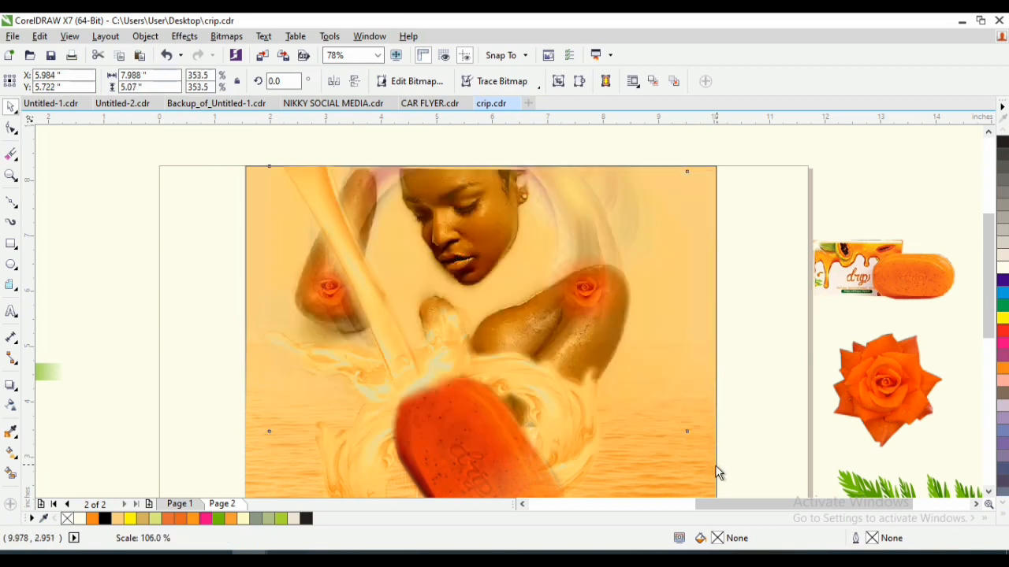
left_click_drag(630, 346, 630, 338)
left_click_drag(391, 316, 404, 316)
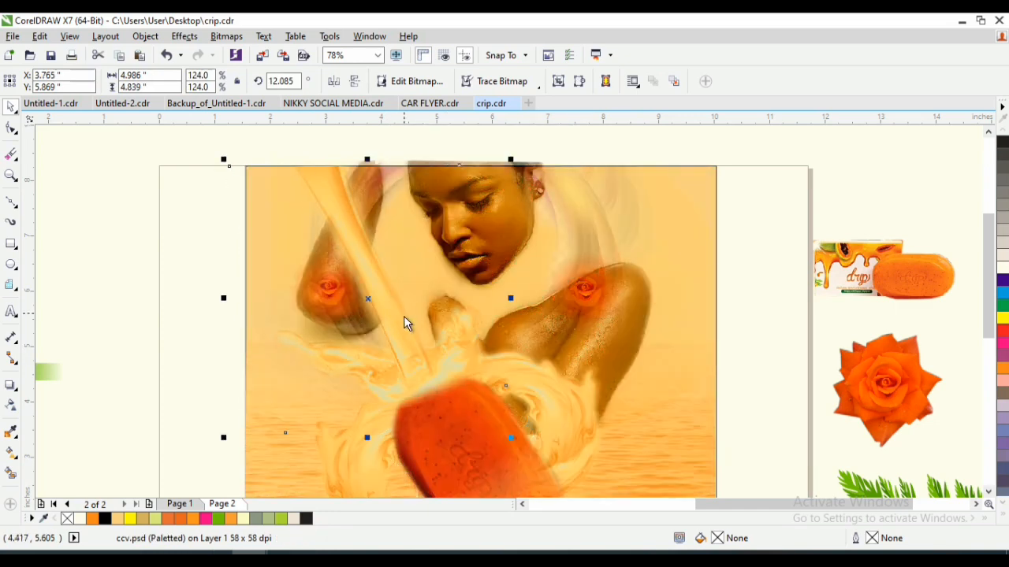
- Shrink the rose on the left elbow to 14.5% (0.907 × 0.945 inches) and duplicate it directly above at Y 6.365 inches
left_click(329, 288)
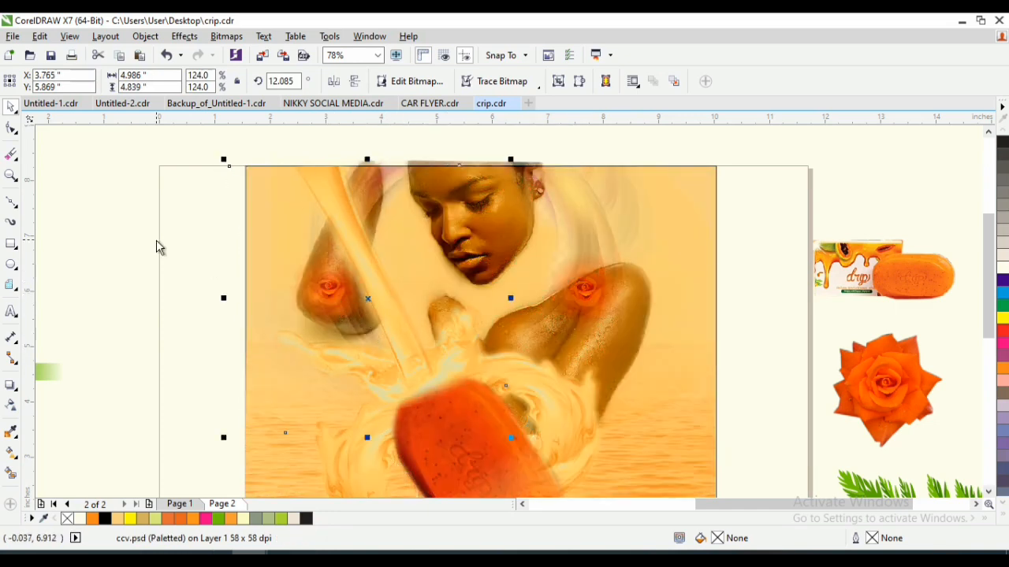
left_click_drag(159, 240, 331, 296)
left_click(332, 265)
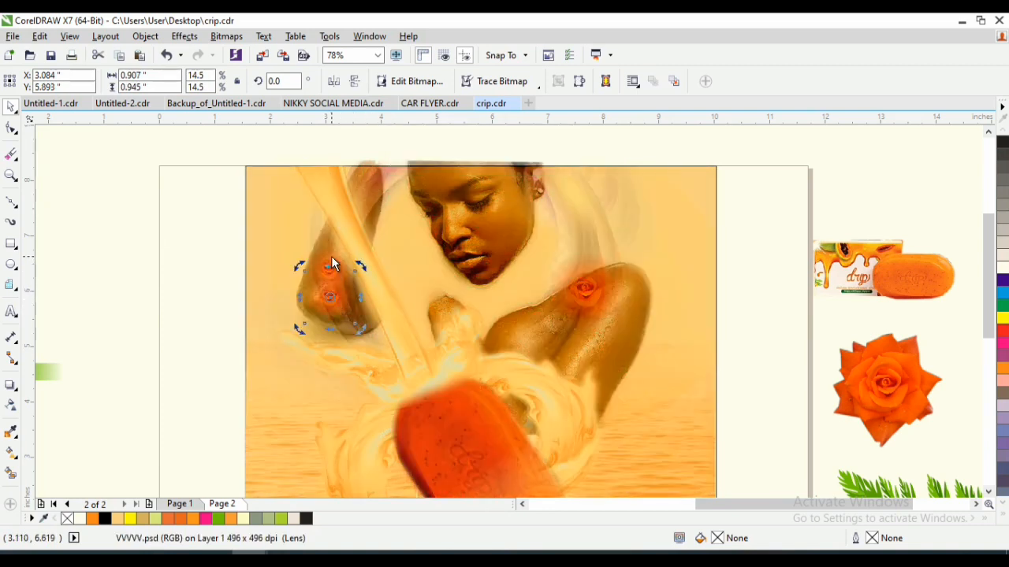
left_click(332, 258)
left_click(334, 261)
left_click_drag(163, 216, 334, 260)
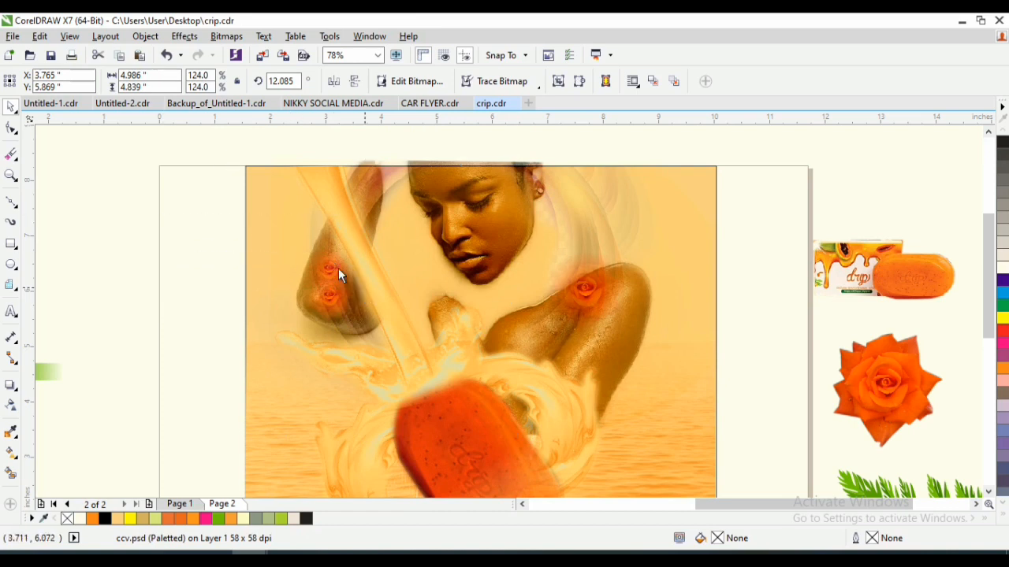
- Move the lower of the two small roses slightly down the left elbow to widen the gap between them
left_click(332, 299)
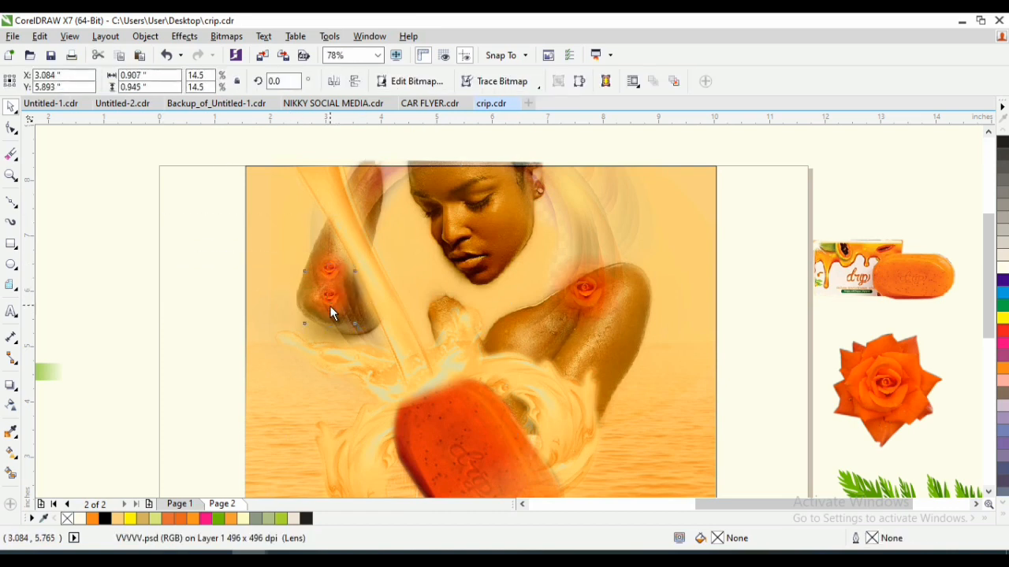
left_click_drag(331, 313, 334, 322)
left_click_drag(395, 309, 396, 309)
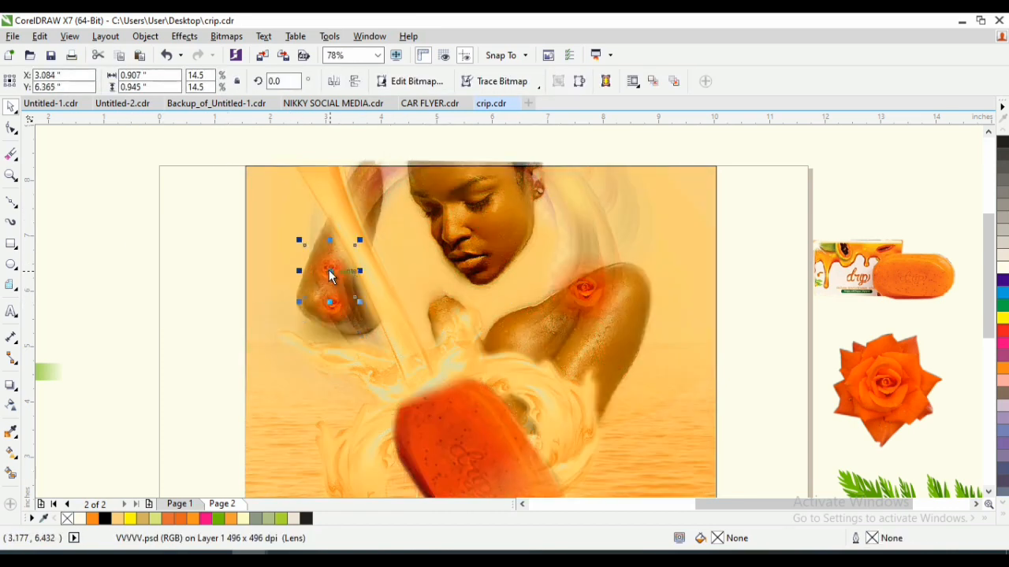
mouse_move(333, 273)
left_mouse_down()
mouse_move(323, 266)
mouse_move(332, 275)
left_mouse_up()
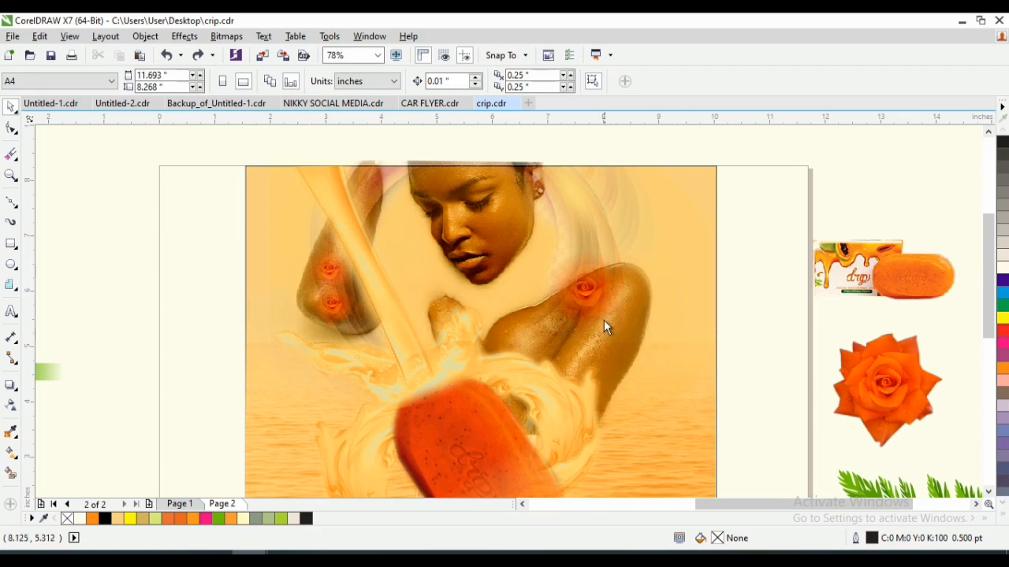
- Move the larger faded rose down the right arm to X 8.085, Y 5.423 inches
left_click(598, 292)
left_click_drag(587, 289, 610, 317)
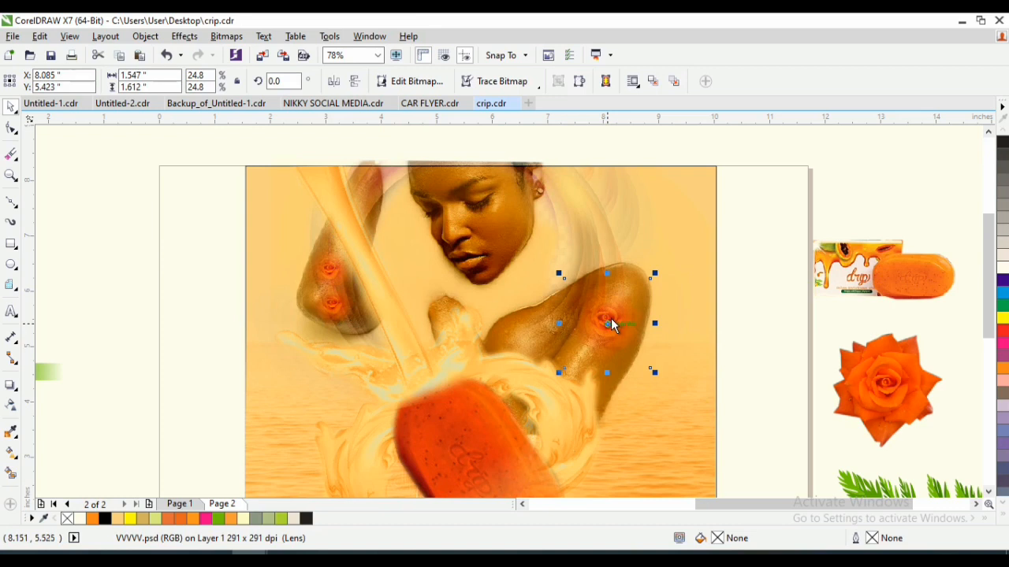
left_click(709, 217)
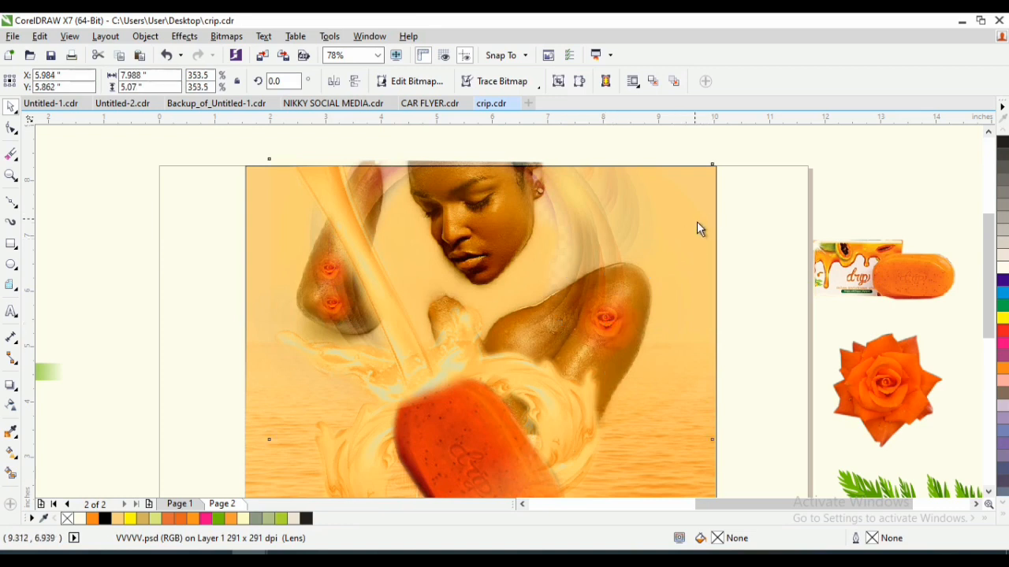
- Open the background frame's contents and adjust the elliptical transparency of the ring image, shifting the fade midpoint inward toward its centre
left_click(718, 186)
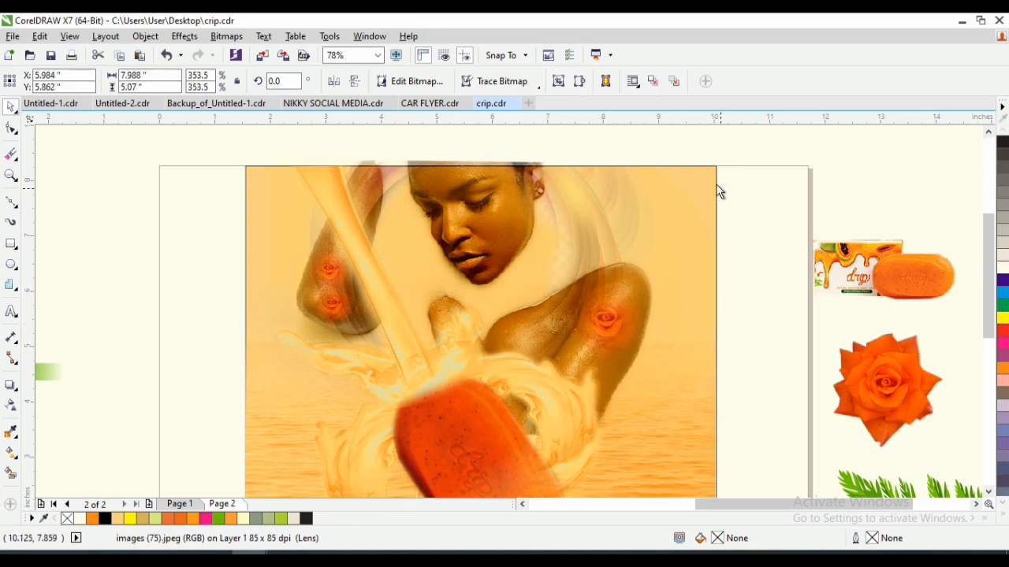
left_click(712, 185)
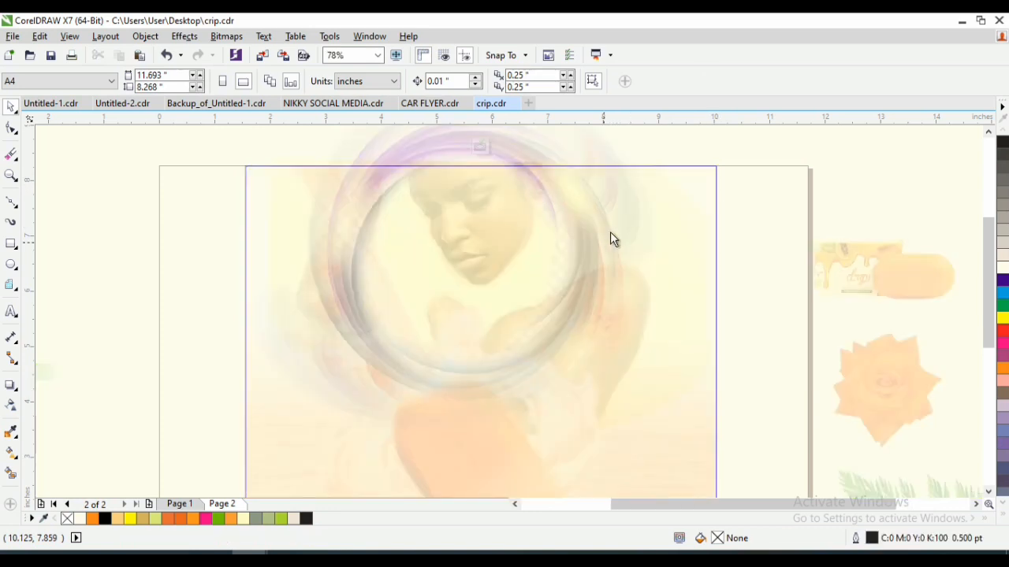
left_click(593, 220)
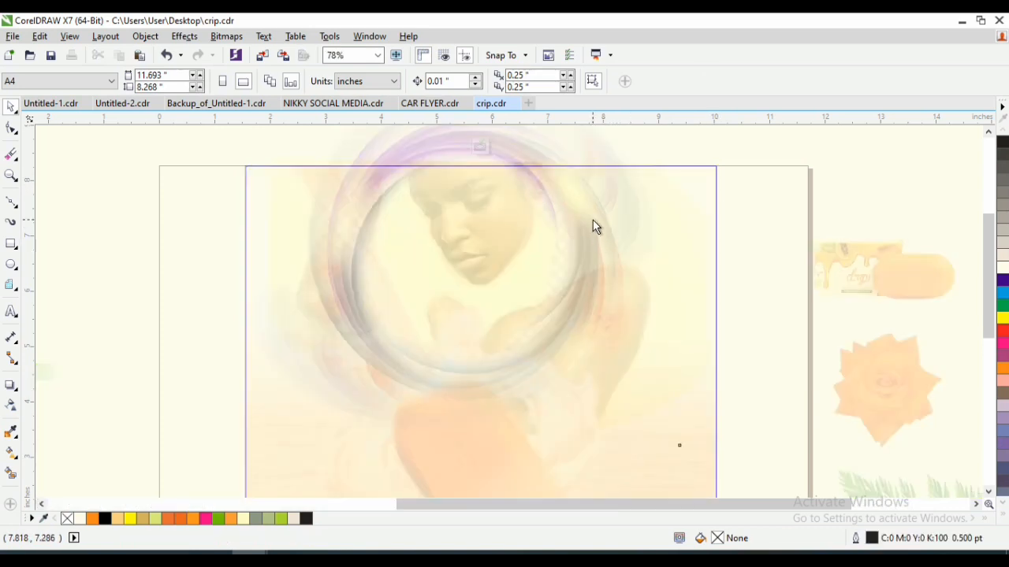
left_click(10, 405)
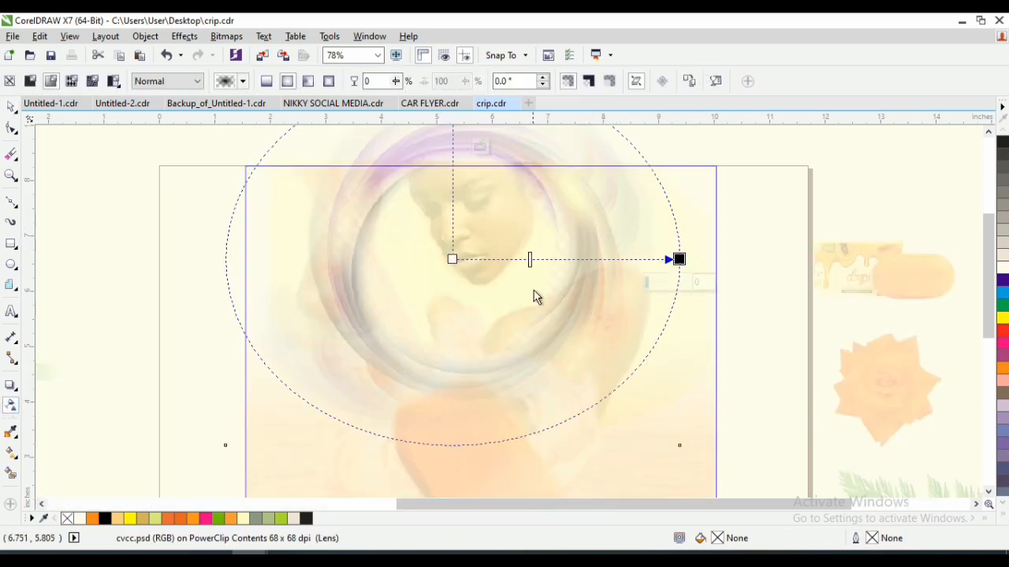
mouse_move(533, 263)
left_mouse_down()
mouse_move(584, 278)
mouse_move(531, 264)
left_mouse_up()
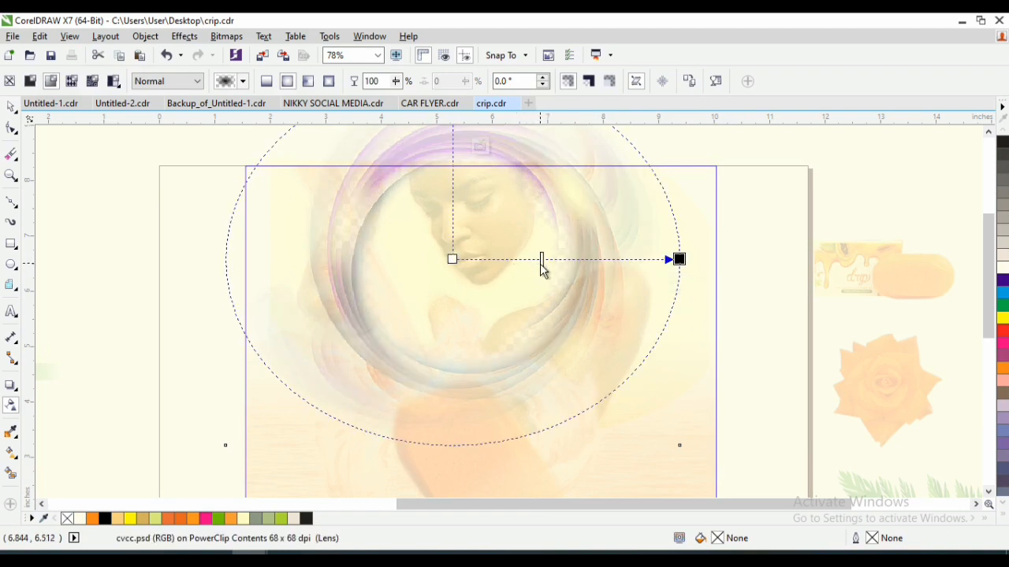
left_click_drag(502, 260, 489, 273)
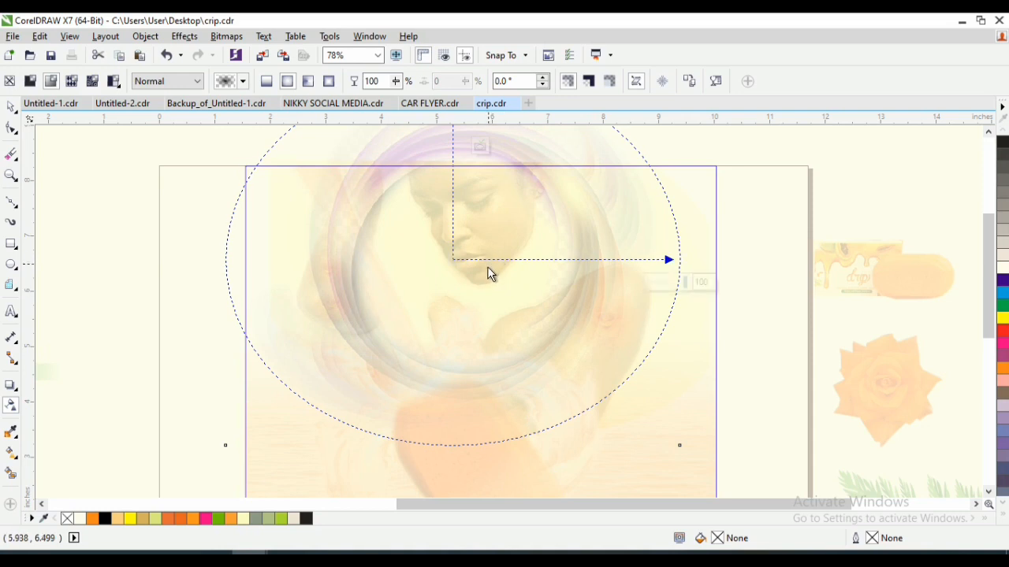
key("space")
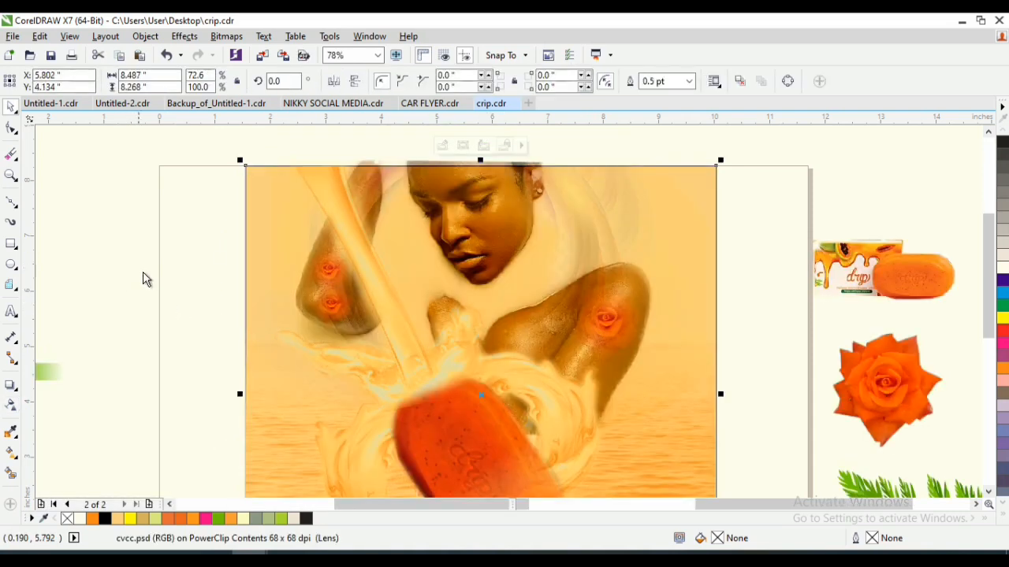
left_click(406, 324)
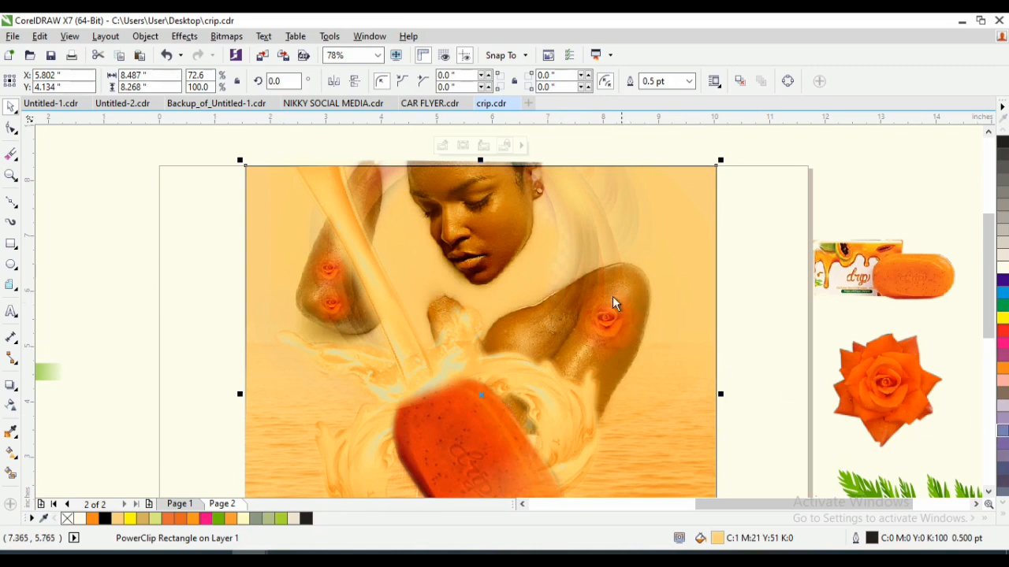
- Lower the woman's photo to Y 5.809 inches and raise the rose on the right arm to Y 5.739 inches
left_click(486, 208)
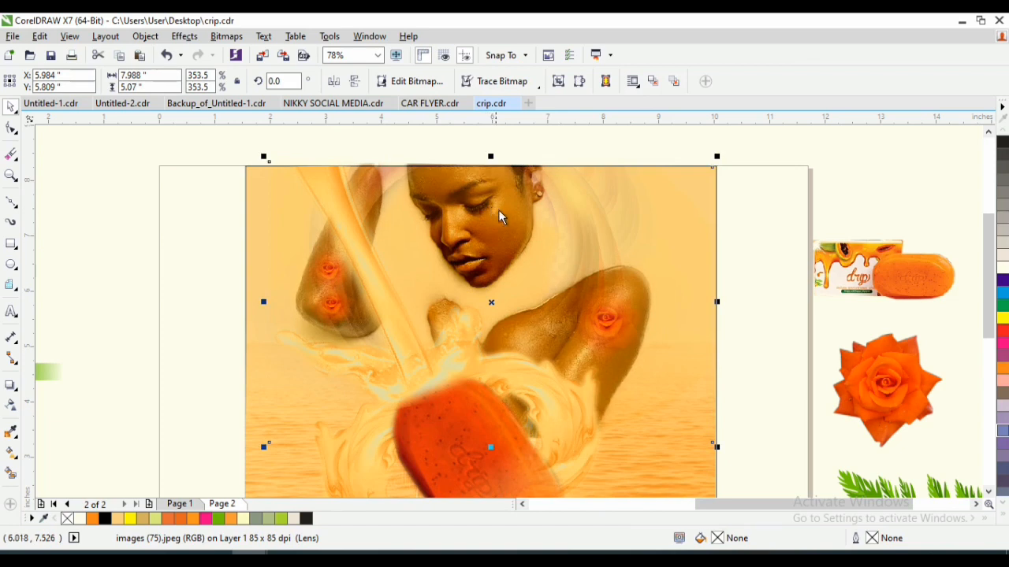
left_click(609, 329)
left_click_drag(610, 324, 613, 305)
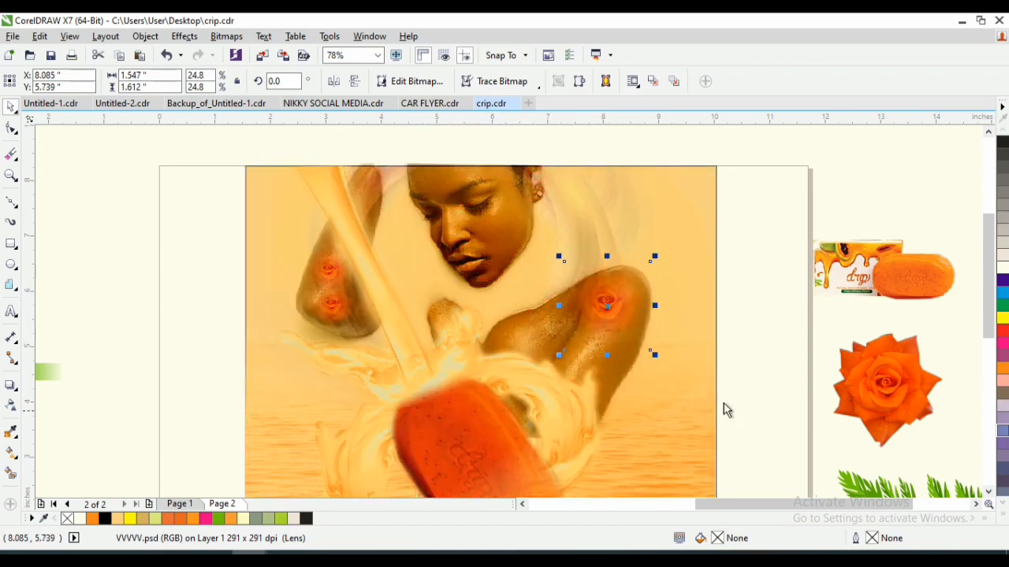
- Place a copy of the green leaf sprig across the artwork's lower right edge at X 10.886, Y 1.625 inches
left_click_drag(989, 253, 989, 274)
key("z")
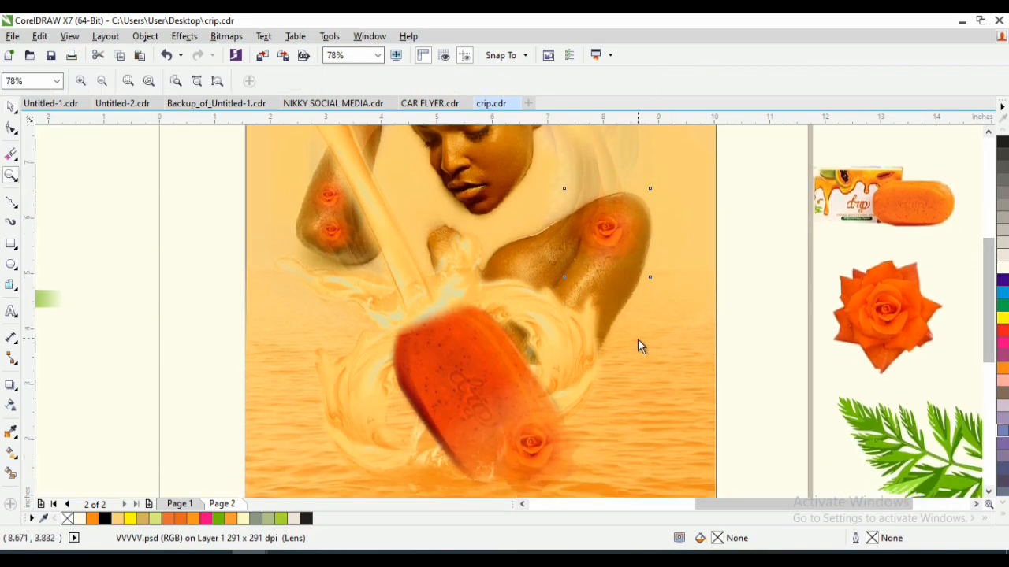
right_click(634, 338)
left_click_drag(478, 318, 635, 439)
key("space")
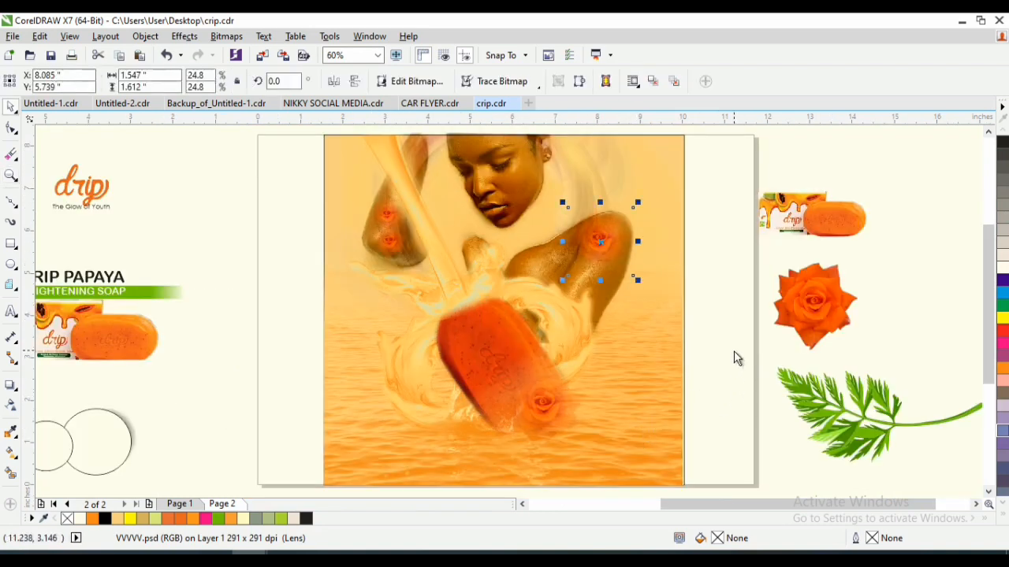
left_click(841, 416)
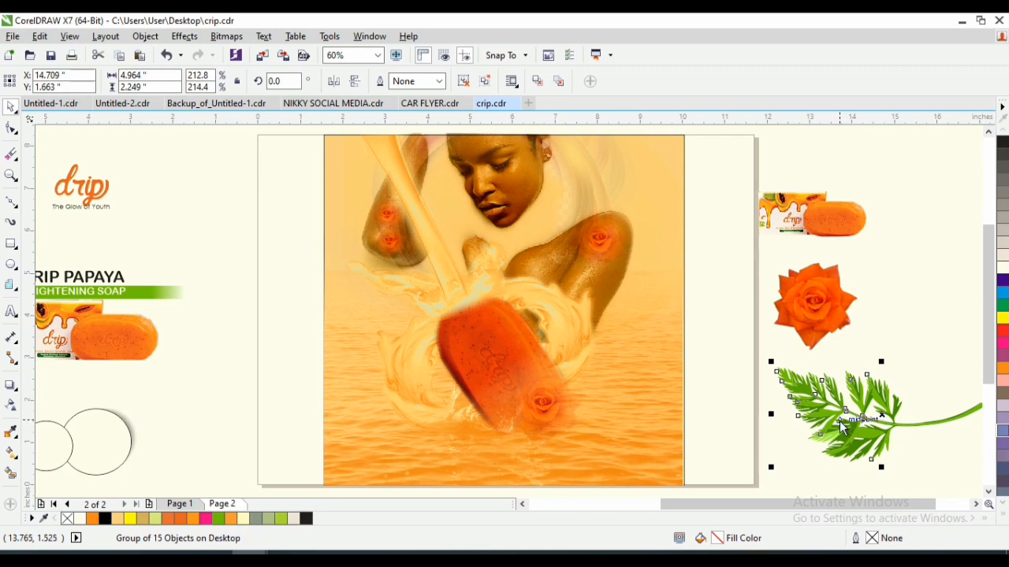
left_click_drag(839, 421, 682, 429)
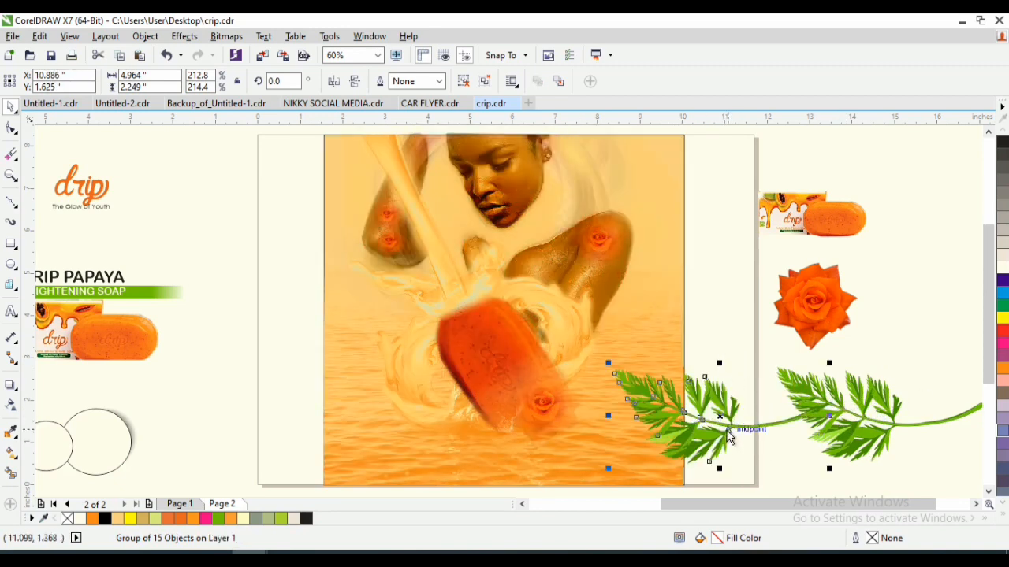
- Convert the copied leaf sprig to a 300 dpi RGB bitmap with transparent background and crop its overhang at the artwork's right edge
left_click(234, 36)
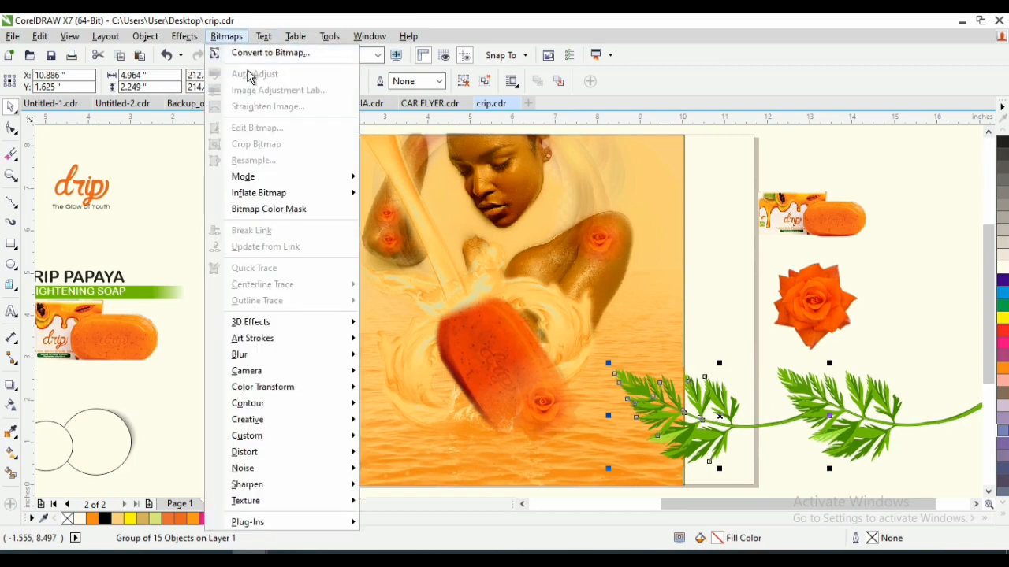
left_click(256, 53)
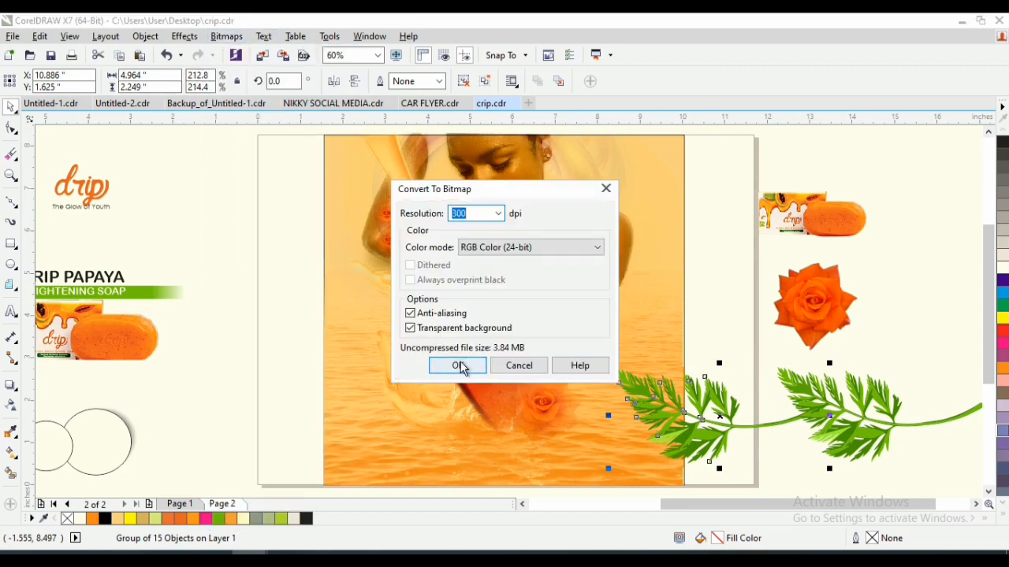
left_click(457, 364)
key("F10")
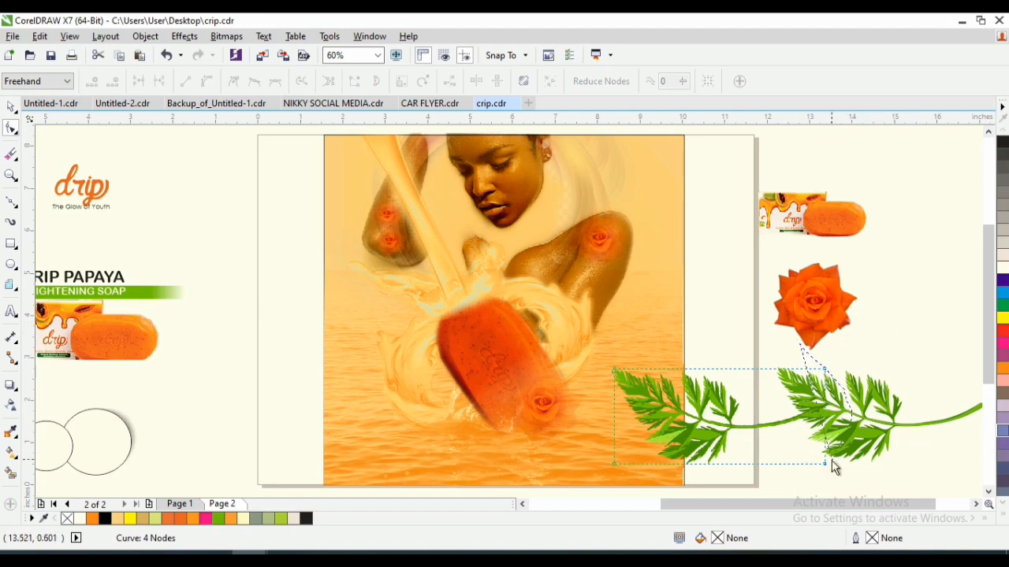
left_click_drag(824, 465, 691, 469)
key("z")
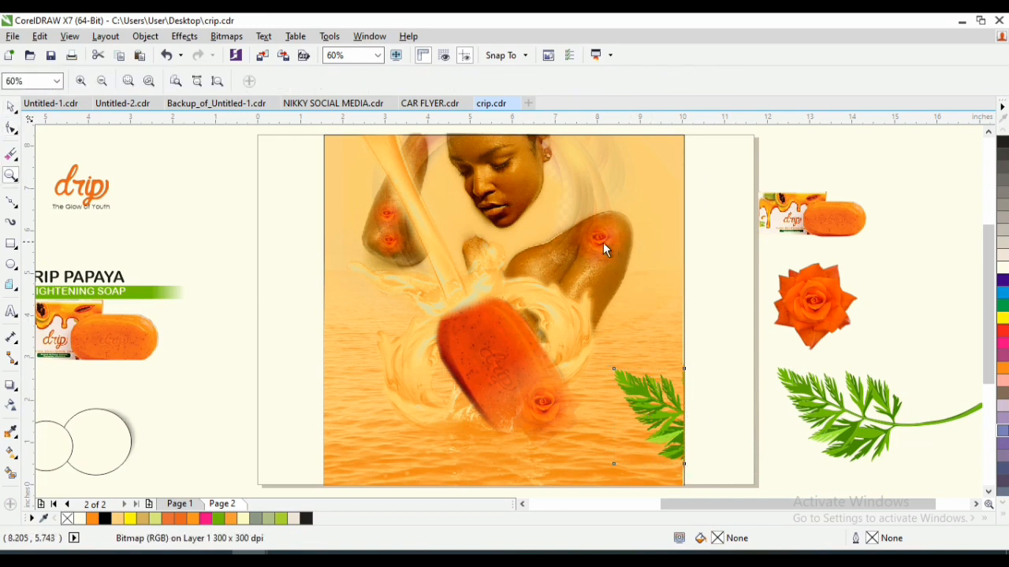
key("space")
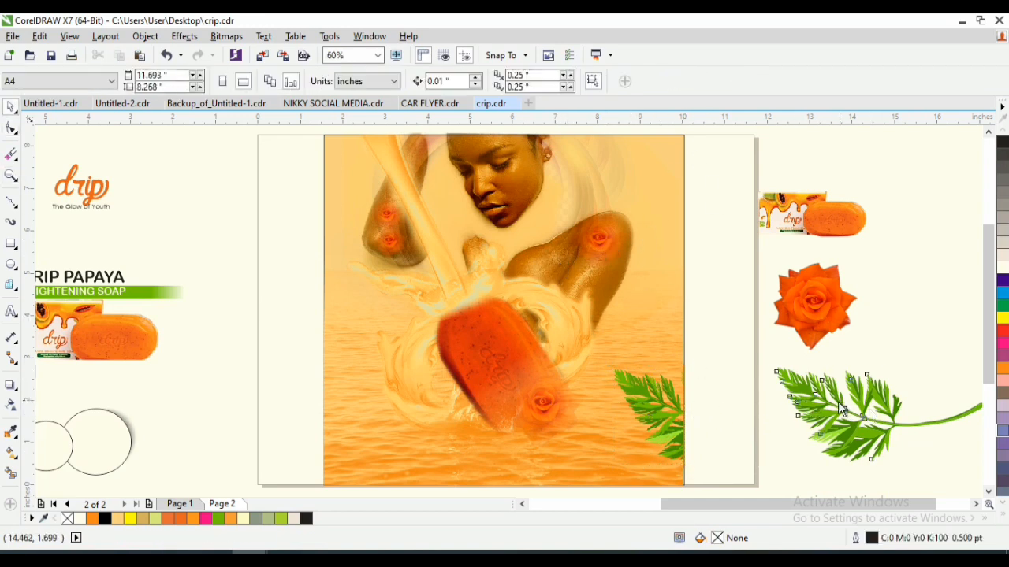
- Move the original leaf sprig to the artwork's left edge at X 1.404, Y 3.734 inches and mirror it horizontally
left_click_drag(838, 401, 400, 308)
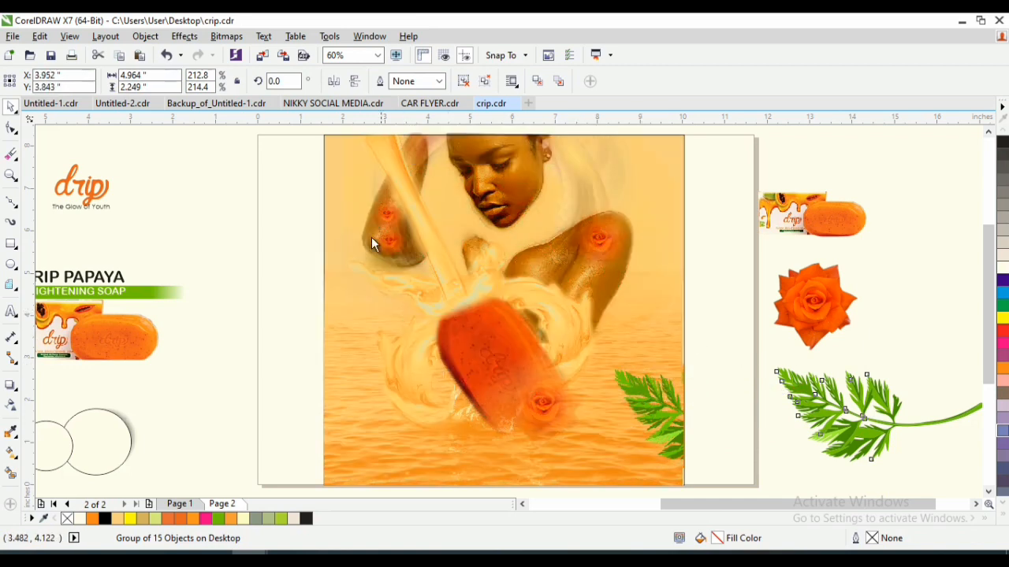
left_click(355, 82)
left_click(334, 83)
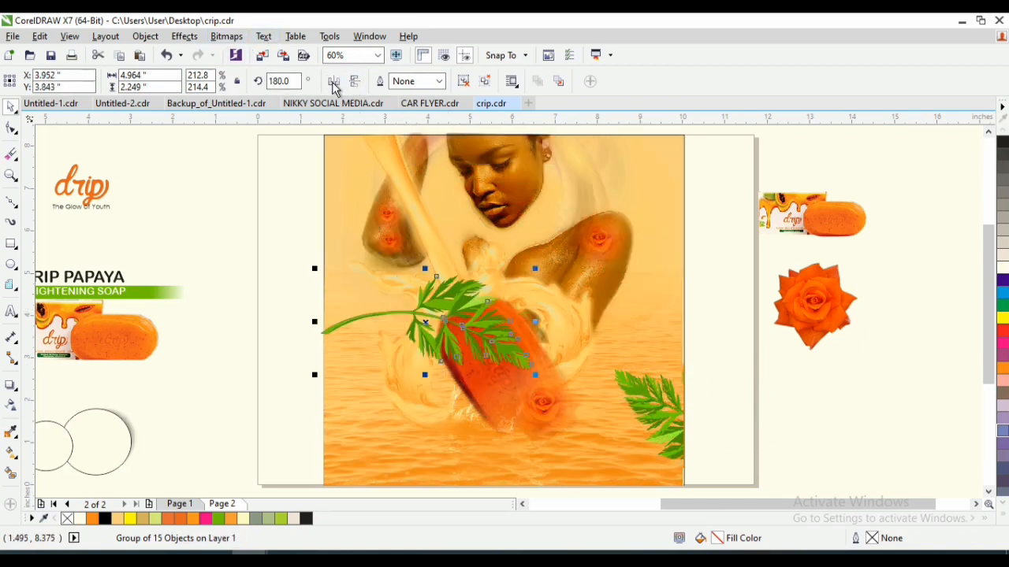
left_click(355, 83)
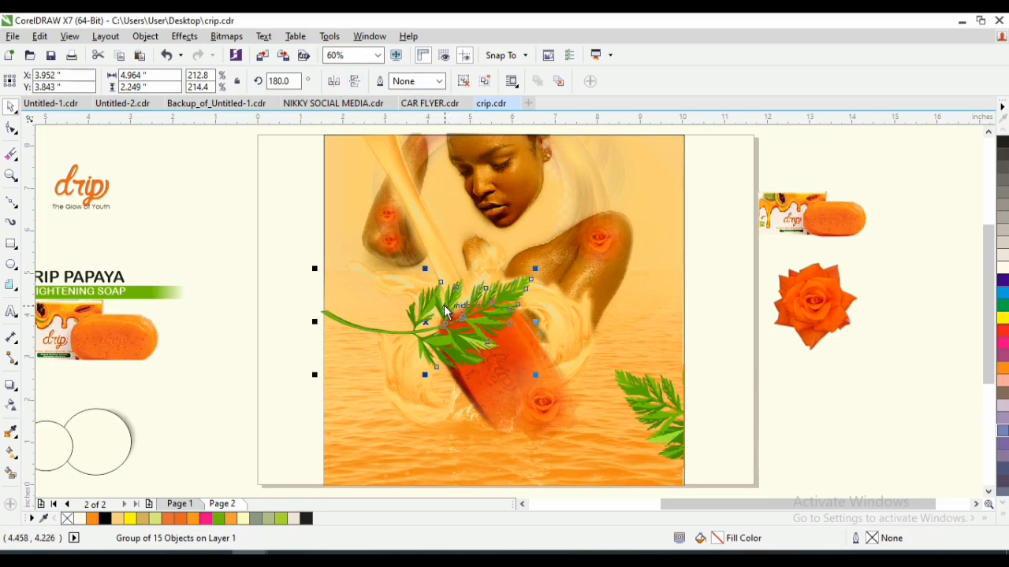
left_click_drag(429, 329, 334, 330)
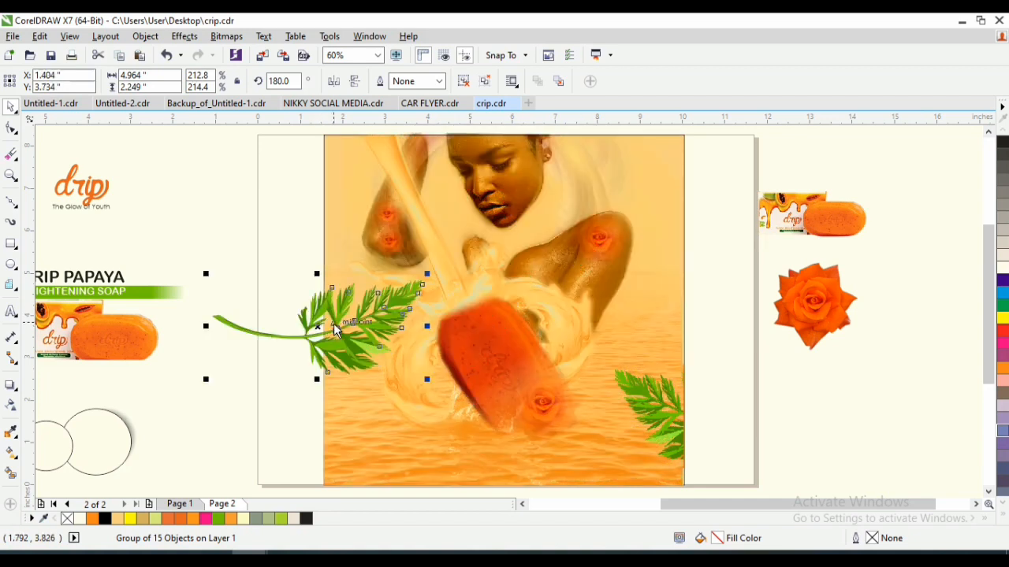
- Rotate the left leaf sprig to about 140.7° so it points down toward the soap, and move it to X 2.1, Y 4.358 inches
left_click(334, 329)
left_click_drag(429, 271, 356, 351)
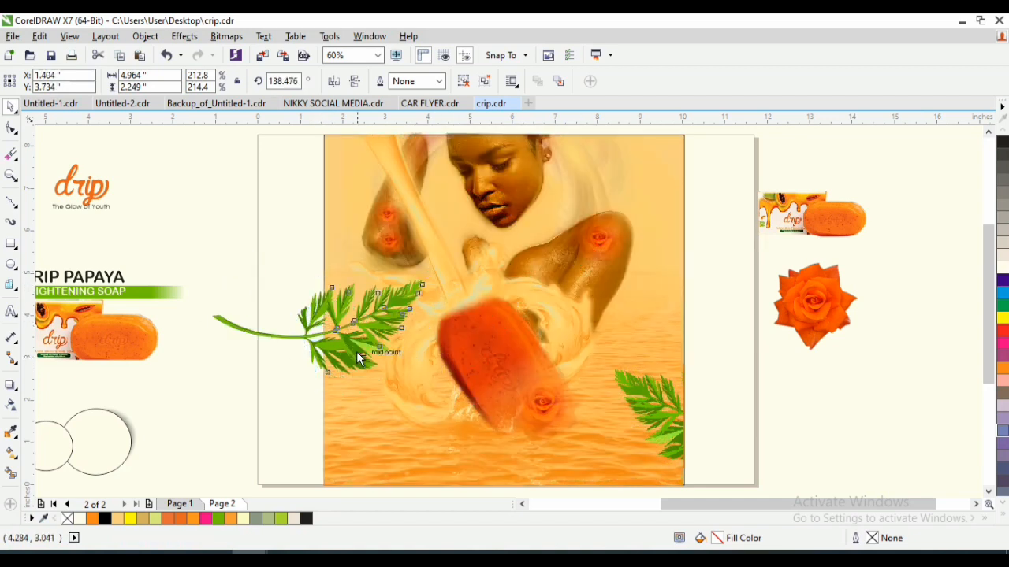
mouse_move(433, 401)
left_mouse_down()
mouse_move(421, 310)
mouse_move(435, 397)
left_mouse_up()
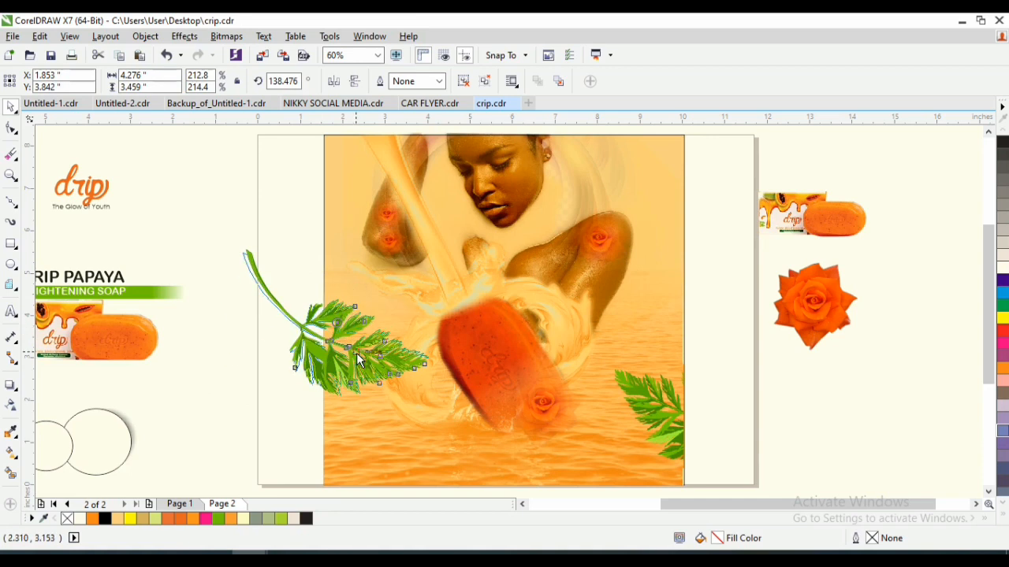
left_click(316, 342)
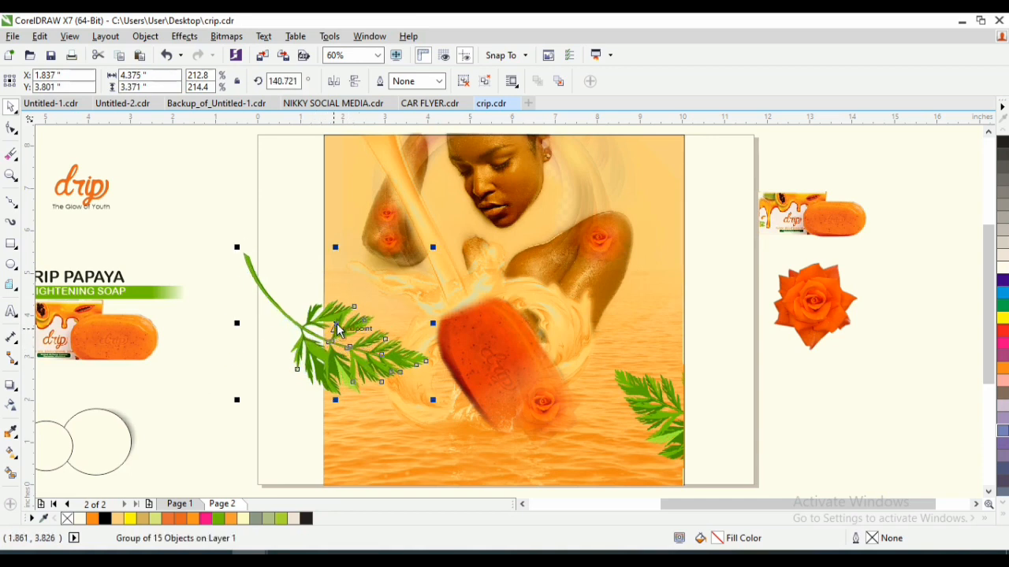
left_click_drag(338, 328, 348, 305)
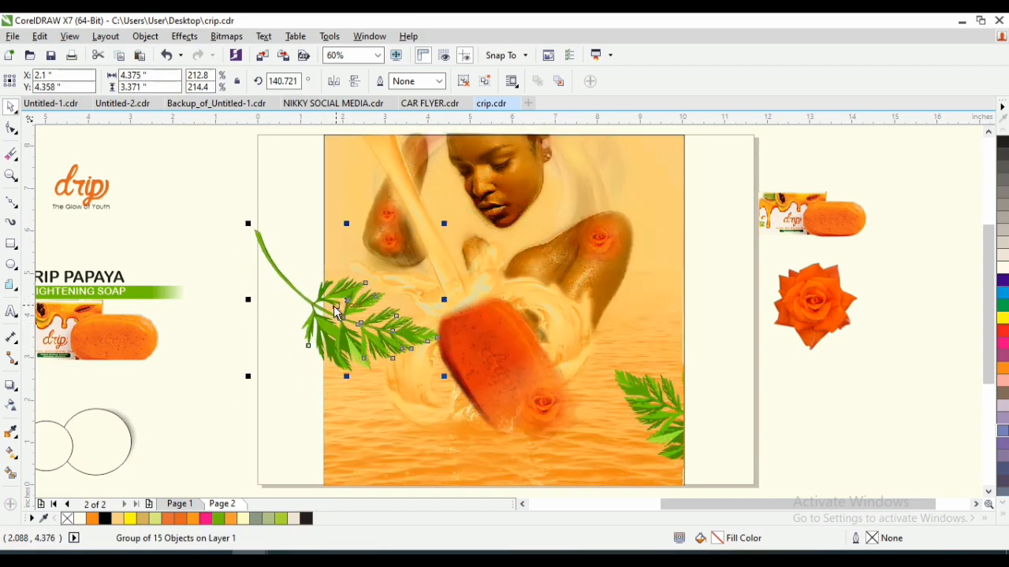
- Convert the left leaf sprig to a 300 dpi RGB bitmap and move it to X 2.071, Y 4.723 inches
left_click(262, 37)
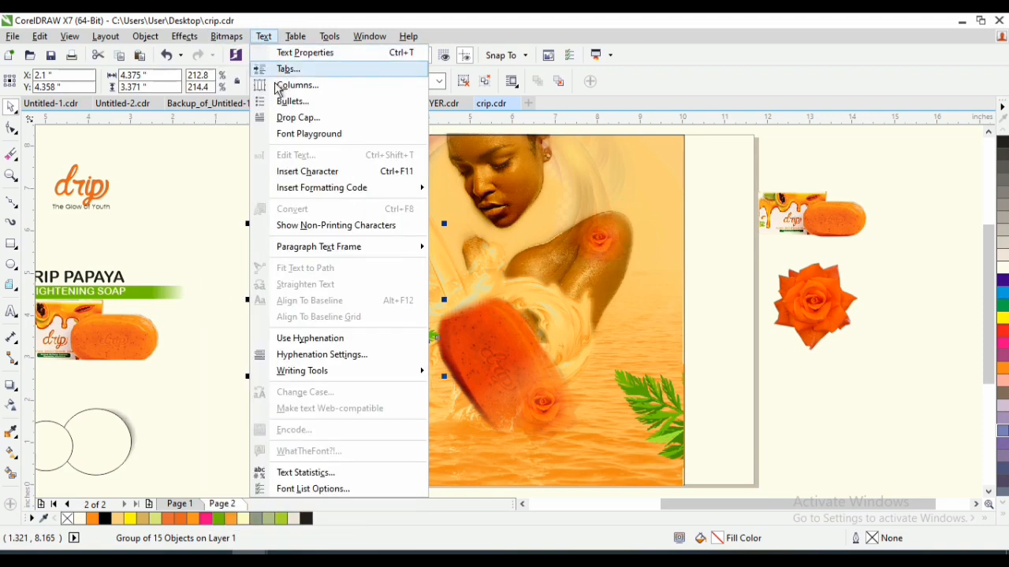
mouse_move(228, 37)
left_click(252, 55)
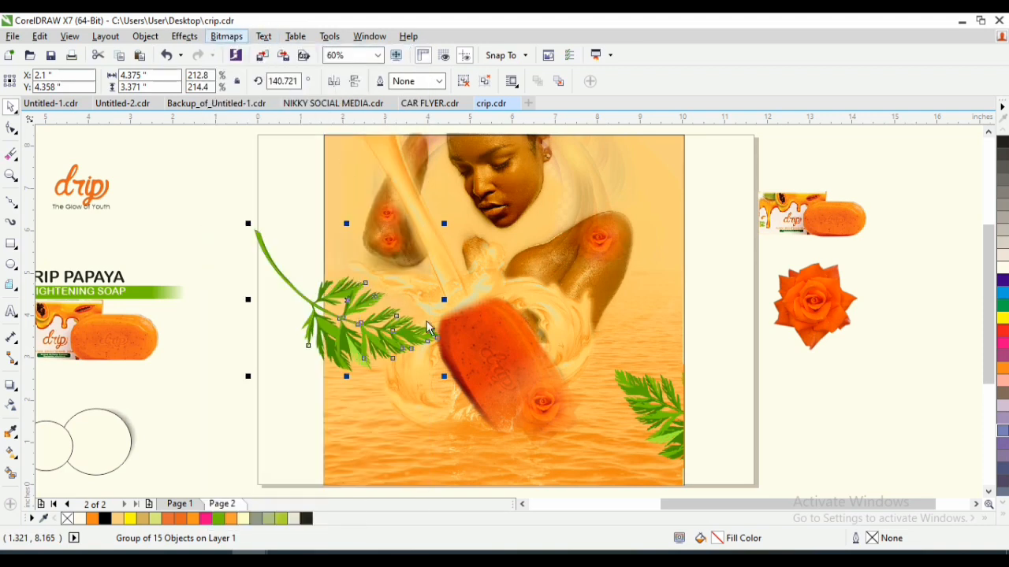
left_click(456, 362)
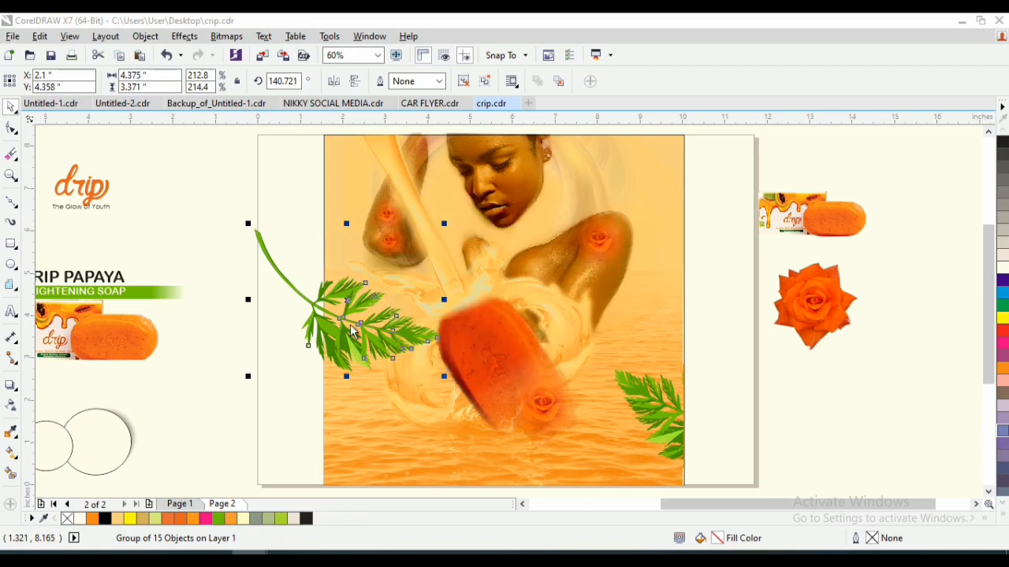
left_click_drag(350, 338, 350, 342)
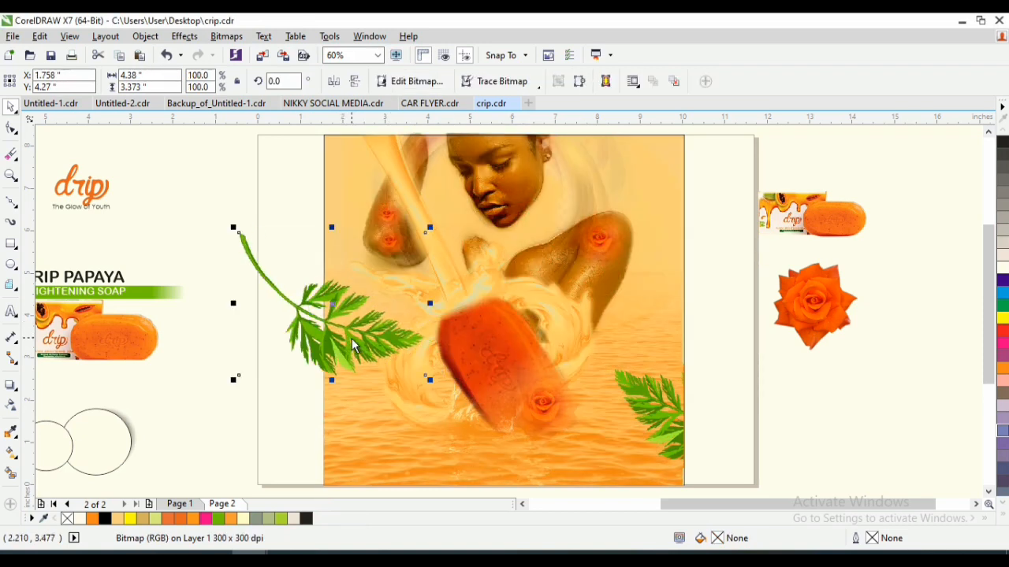
left_click_drag(357, 345, 367, 327)
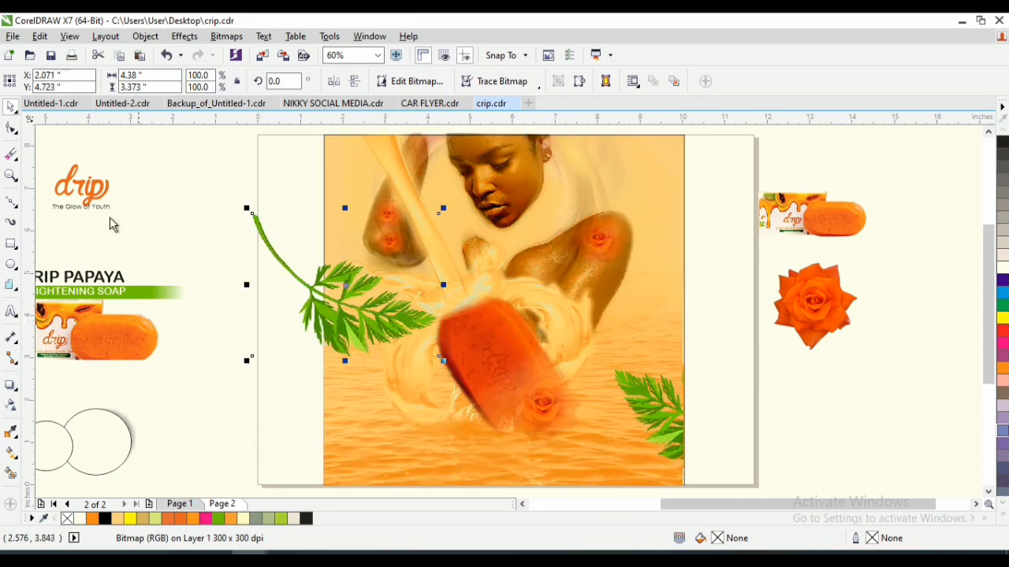
- Crop the left leaf sprig's stem and overhang flush with the artwork's left edge by reshaping its bitmap outline
left_click(11, 126)
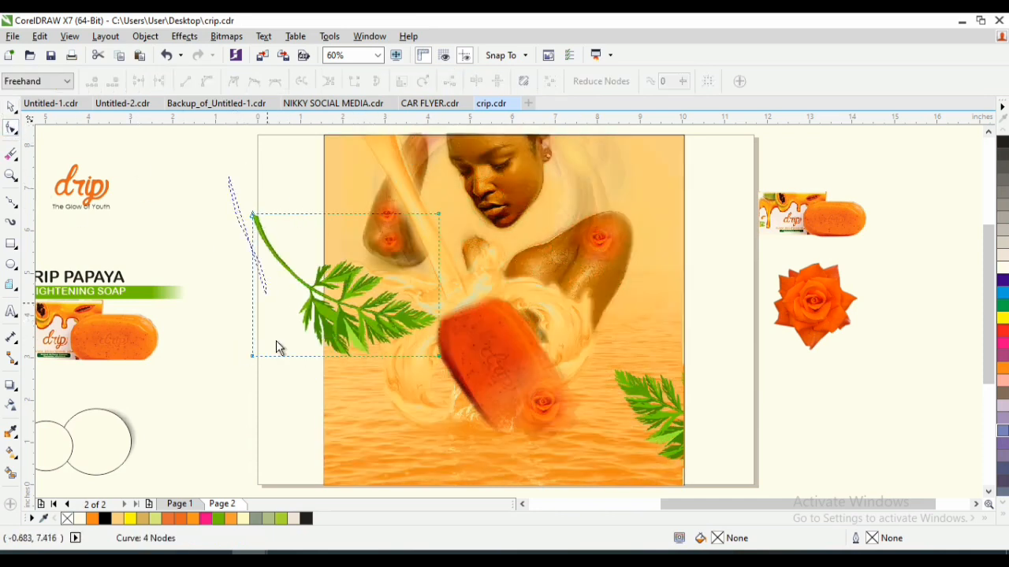
mouse_move(276, 341)
left_mouse_down()
mouse_move(295, 387)
mouse_move(240, 391)
left_mouse_up()
left_click(255, 232)
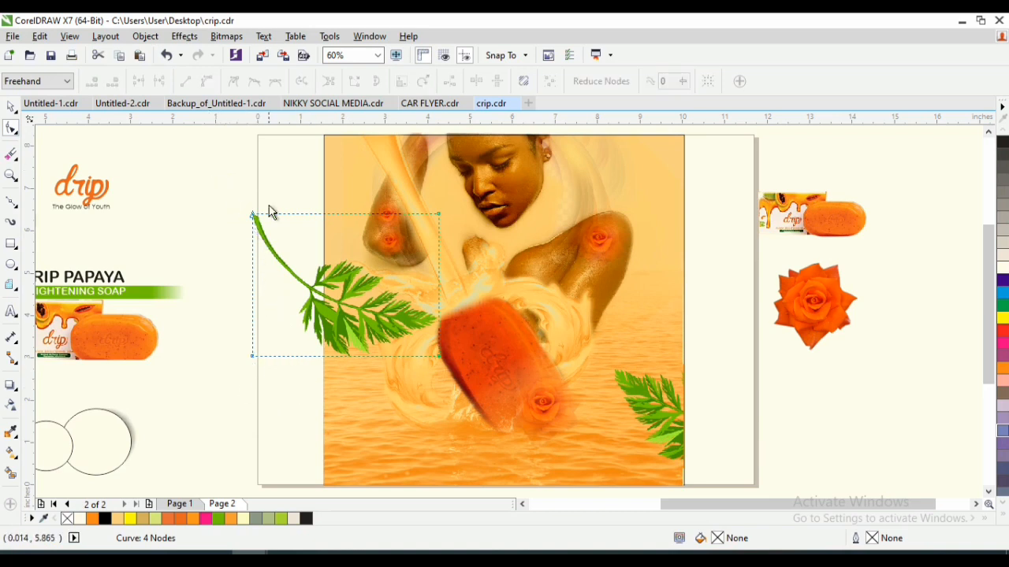
mouse_move(265, 355)
left_mouse_down()
mouse_move(266, 390)
mouse_move(264, 188)
left_mouse_up()
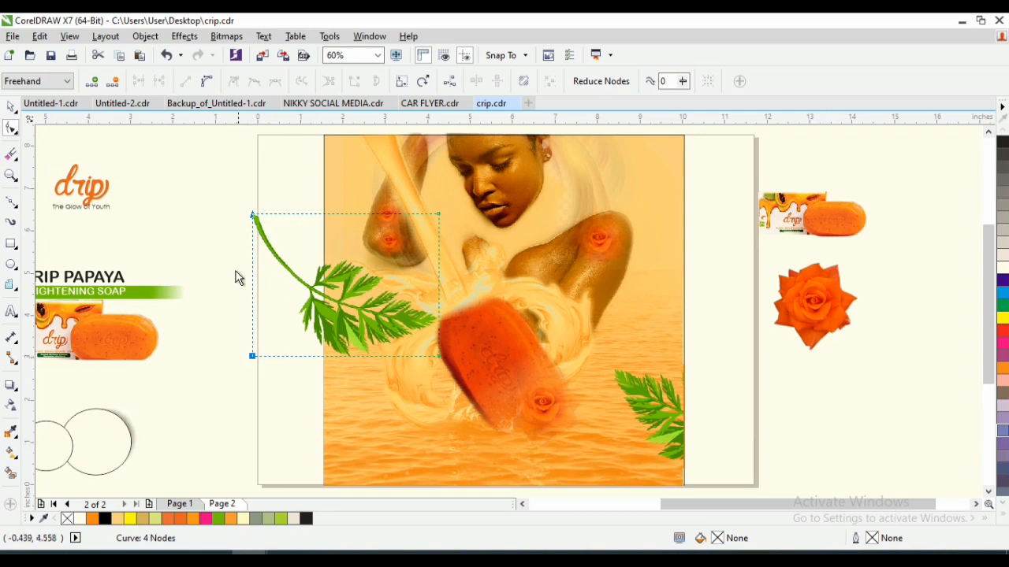
left_click_drag(254, 224, 245, 281)
left_click_drag(276, 192, 227, 210)
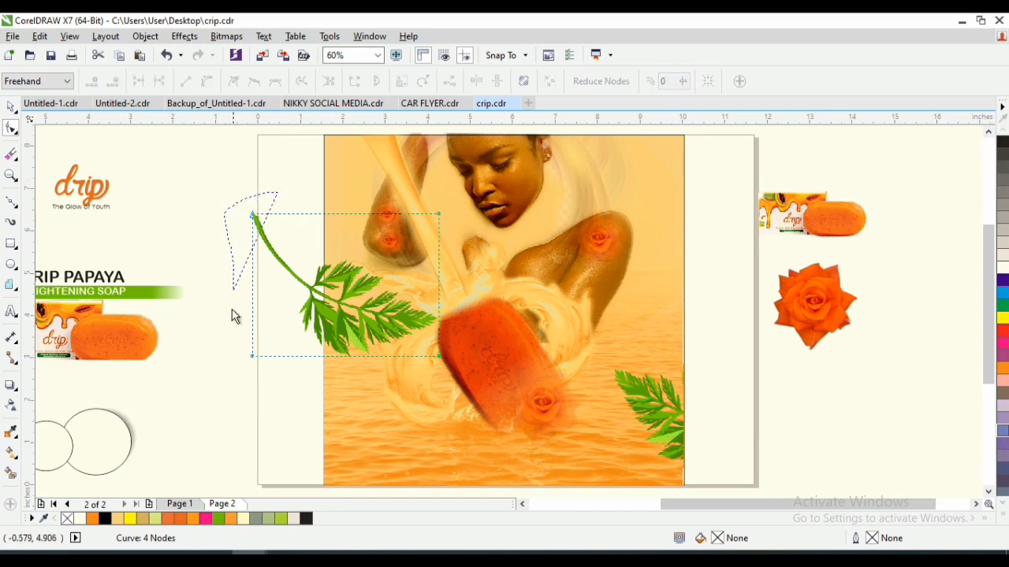
mouse_move(252, 398)
left_mouse_down()
mouse_move(252, 359)
mouse_move(325, 360)
left_mouse_up()
key("space")
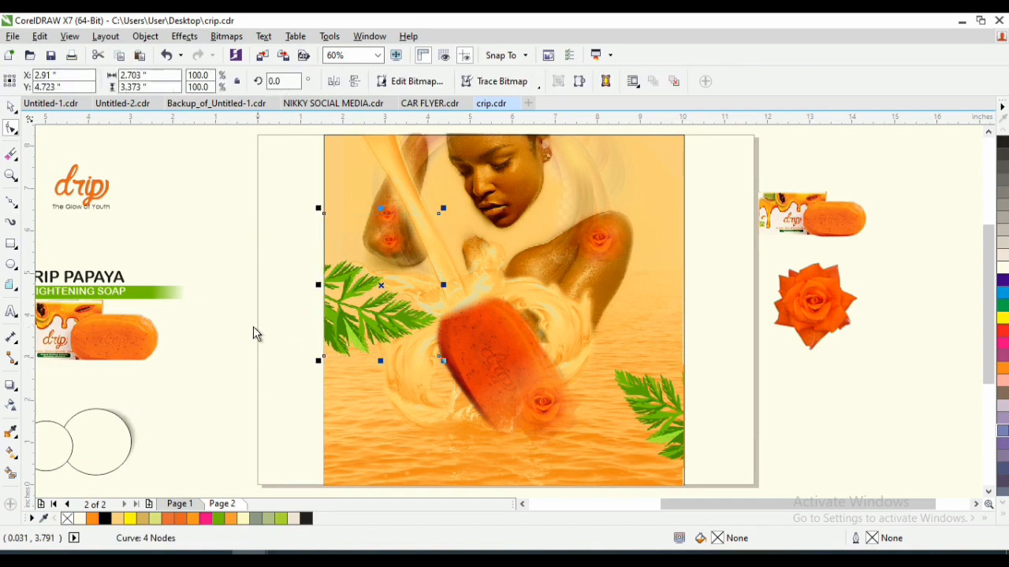
left_click(273, 300)
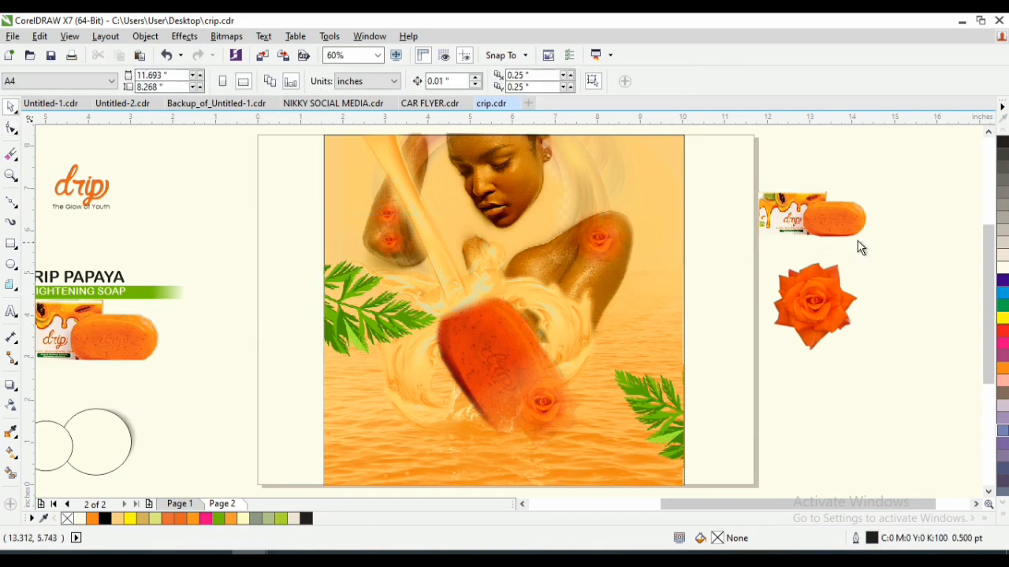
- Move the drip logo with its "The Glow of Youth" tagline to the artwork's upper-right corner at X 8.569, Y 7.317 inches
scroll(988, 260, "up", 1)
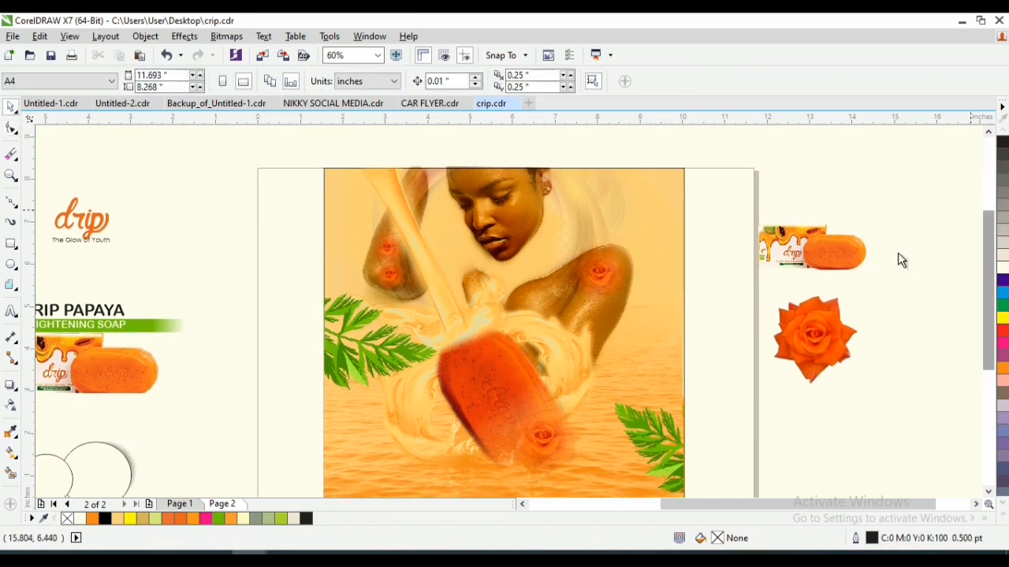
left_click_drag(201, 168, 94, 285)
left_click_drag(163, 228, 686, 240)
left_click_drag(734, 211, 725, 219)
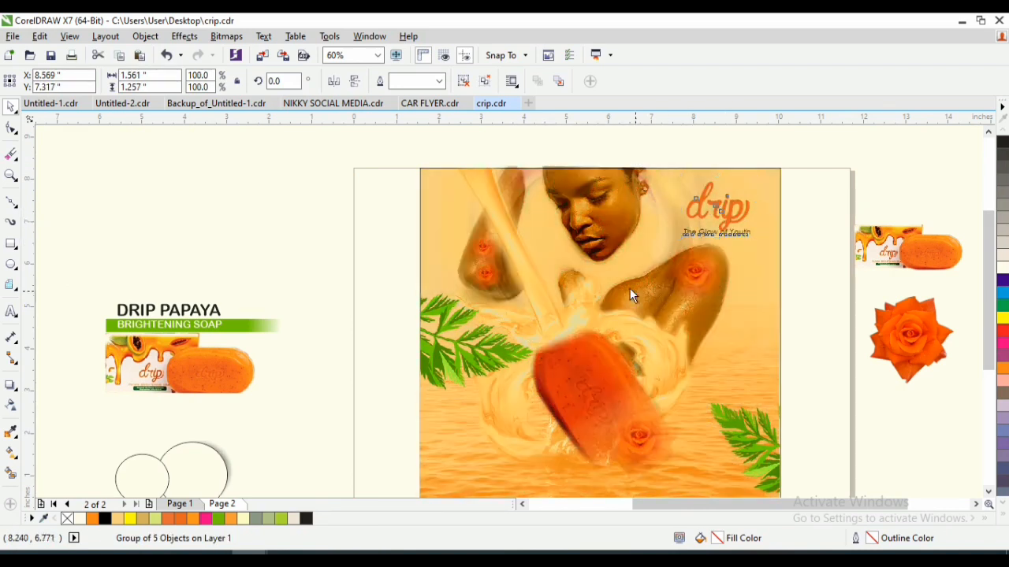
key("z")
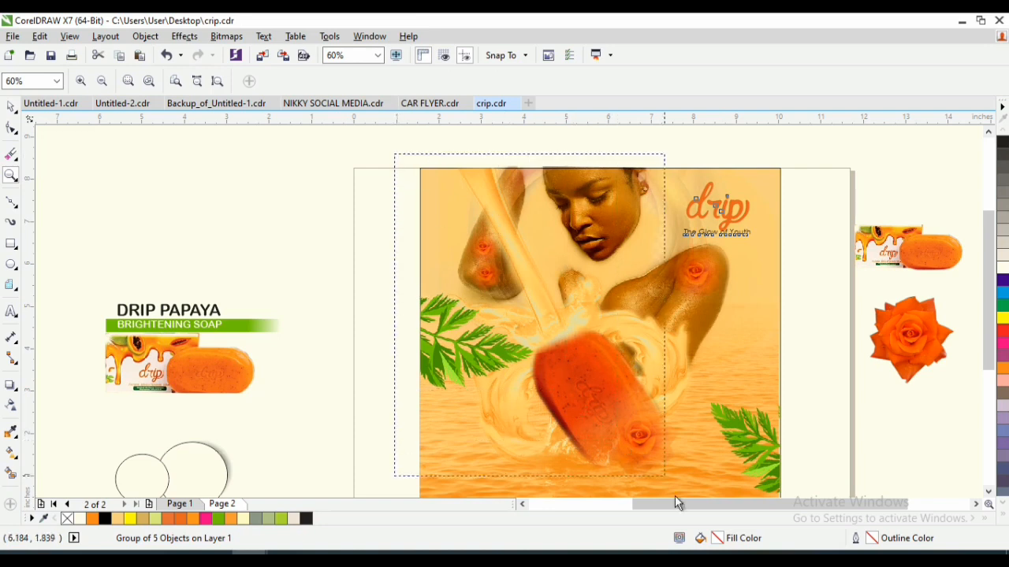
scroll(709, 488, "down", 3)
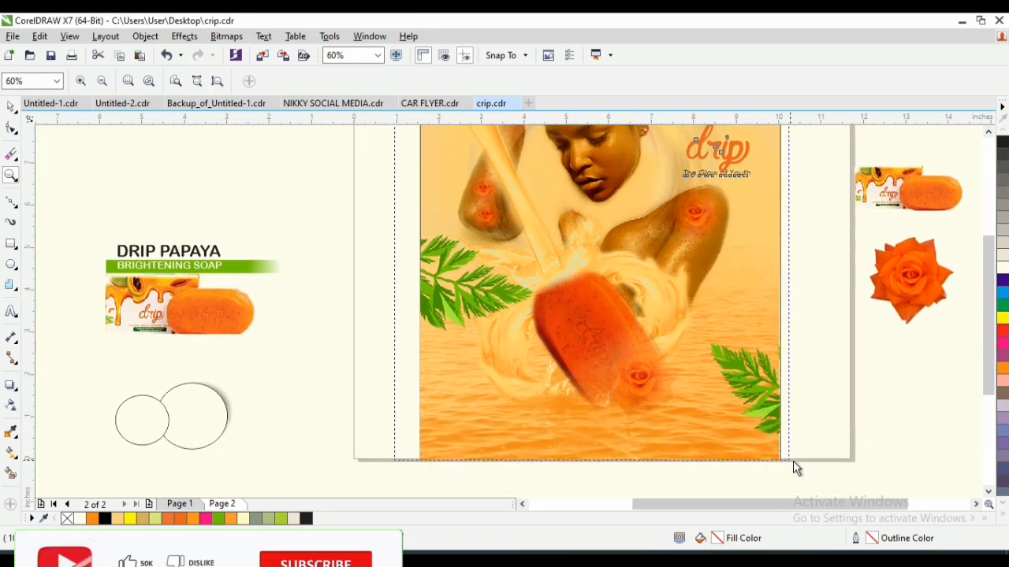
key("shift+F4")
key("space")
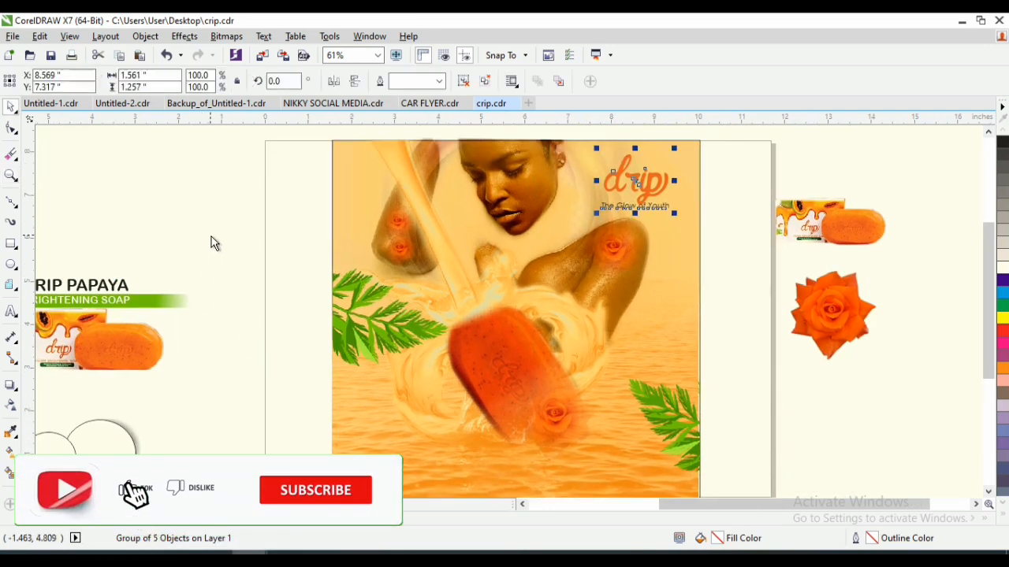
- Move the DRIP PAPAYA BRIGHTENING SOAP title and its bands to the artwork's lower left at X 3.745, Y 1.481 inches
left_click_drag(234, 243, 85, 328)
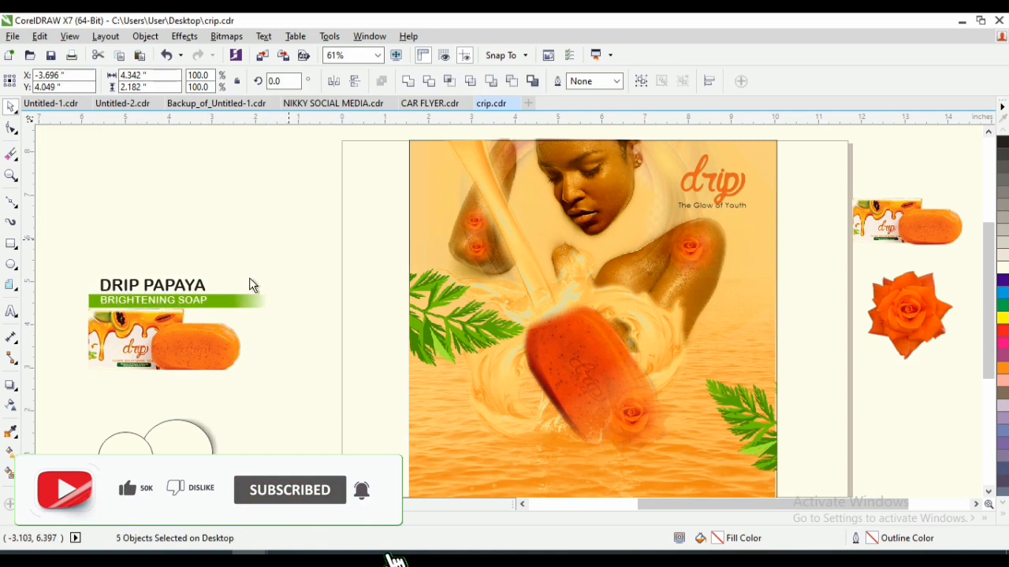
left_click_drag(293, 243, 64, 319)
left_click_drag(168, 297, 488, 441)
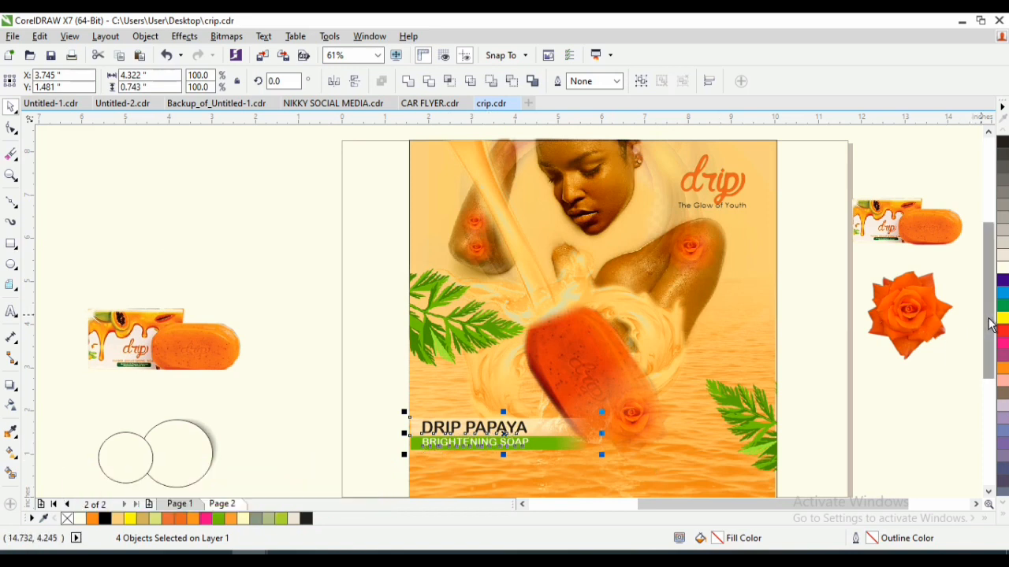
- Place the soap pack image below the title, raise both so the title sits at Y 1.724 inches, and shift the pack slightly left
left_click_drag(988, 323, 991, 343)
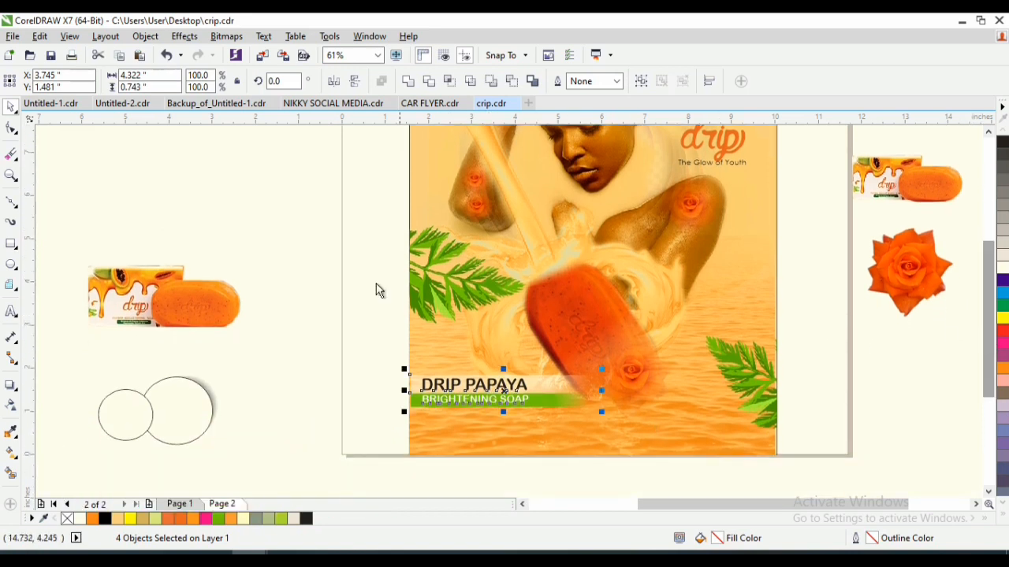
mouse_move(169, 317)
left_mouse_down()
mouse_move(503, 479)
mouse_move(457, 459)
mouse_move(415, 423)
left_mouse_up()
left_click_drag(352, 354, 652, 496)
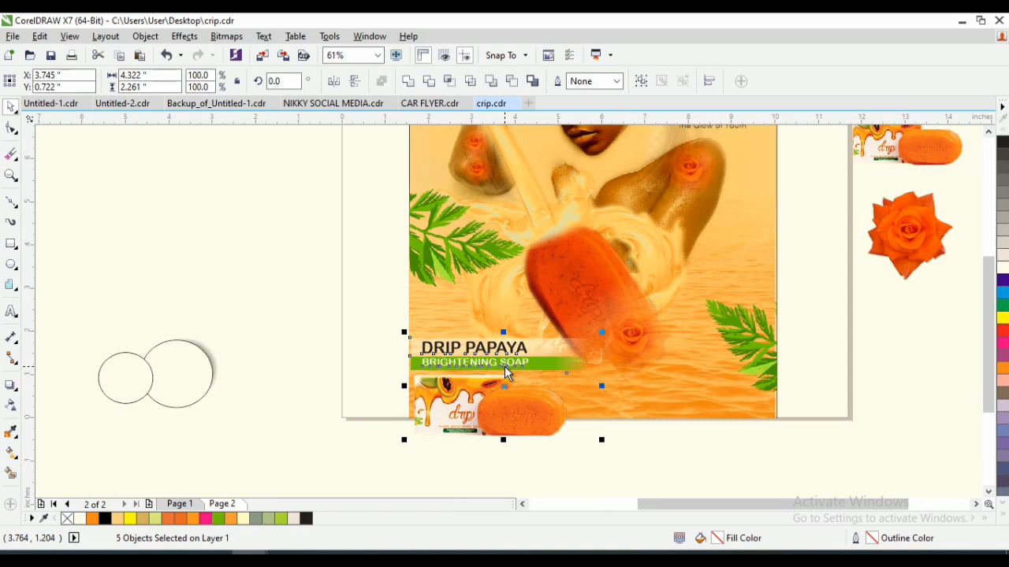
left_click_drag(507, 373, 502, 353)
left_click(488, 428)
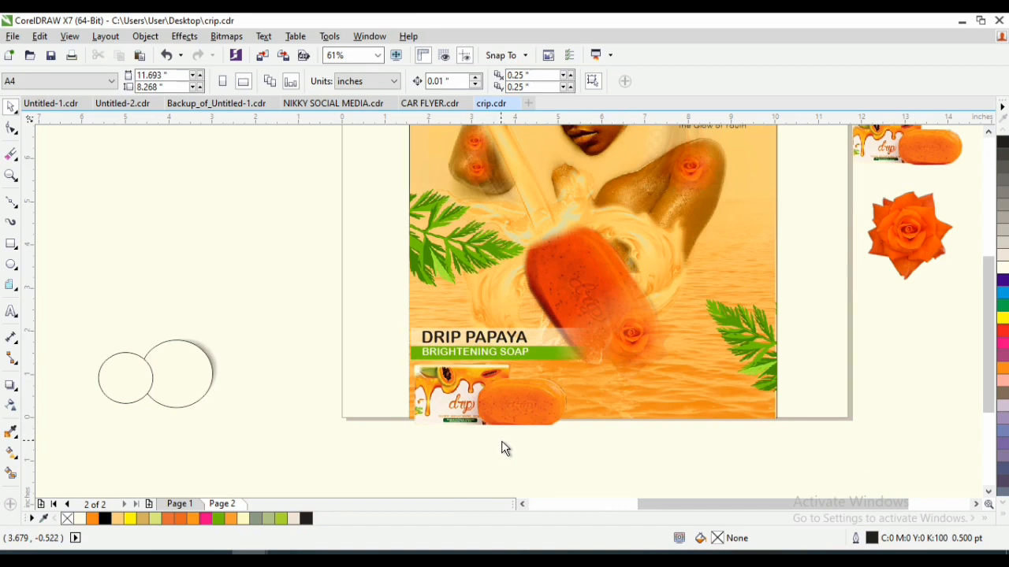
left_click_drag(492, 400, 481, 398)
- Align the title and its bands with the artwork's left edge at X 3.702 inches and group the four objects
key("z")
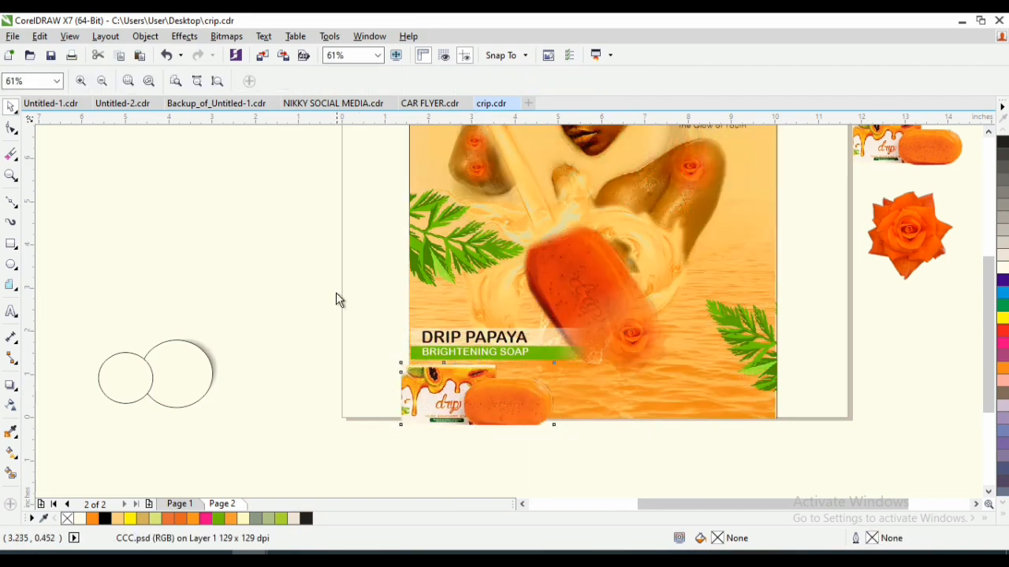
left_click_drag(332, 289, 598, 448)
left_click_drag(455, 378, 464, 378)
left_click_drag(297, 189, 914, 367)
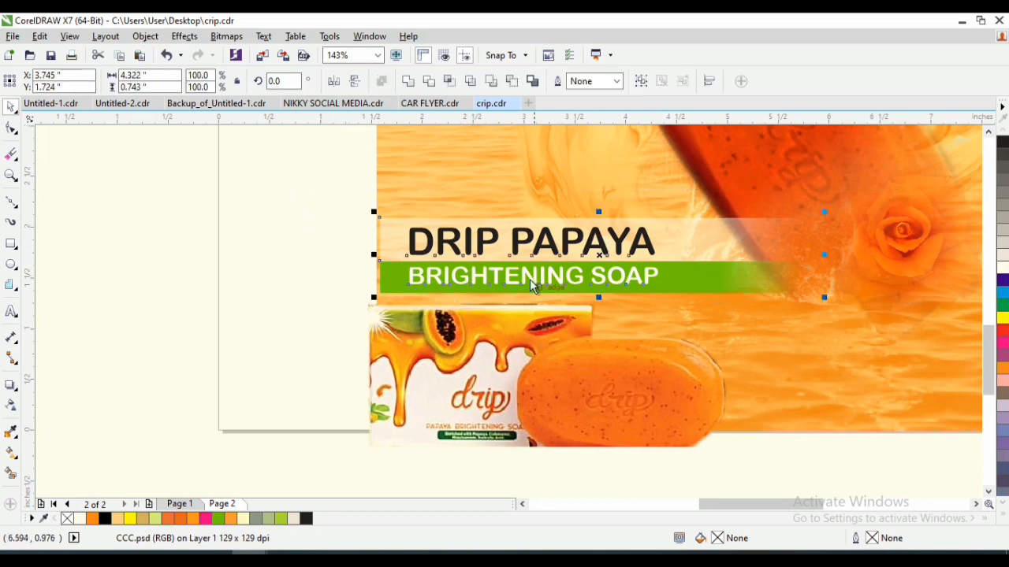
mouse_move(530, 279)
left_mouse_down()
mouse_move(512, 272)
mouse_move(522, 283)
left_mouse_up()
key("ctrl+g")
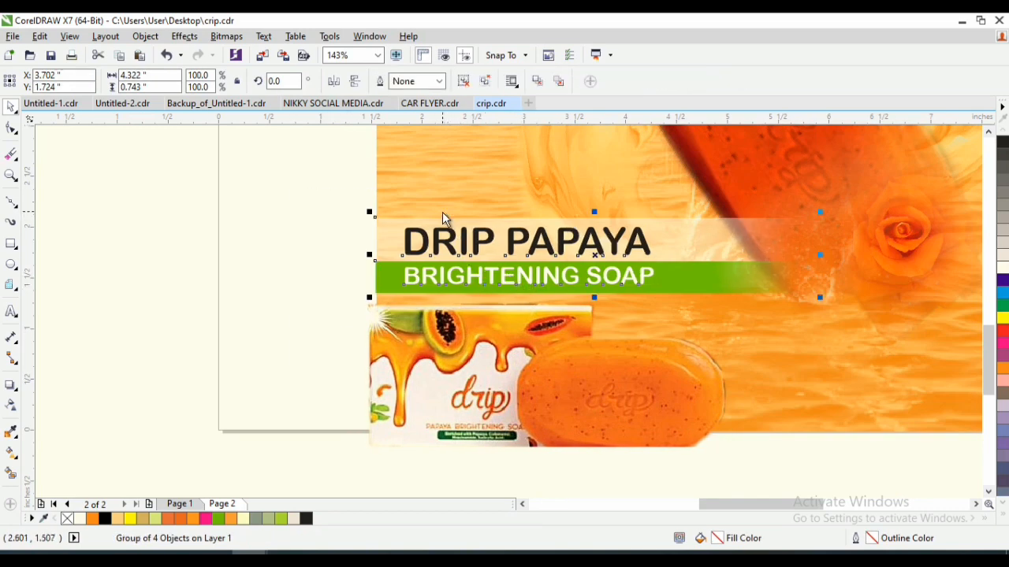
left_click(444, 199, "shift")
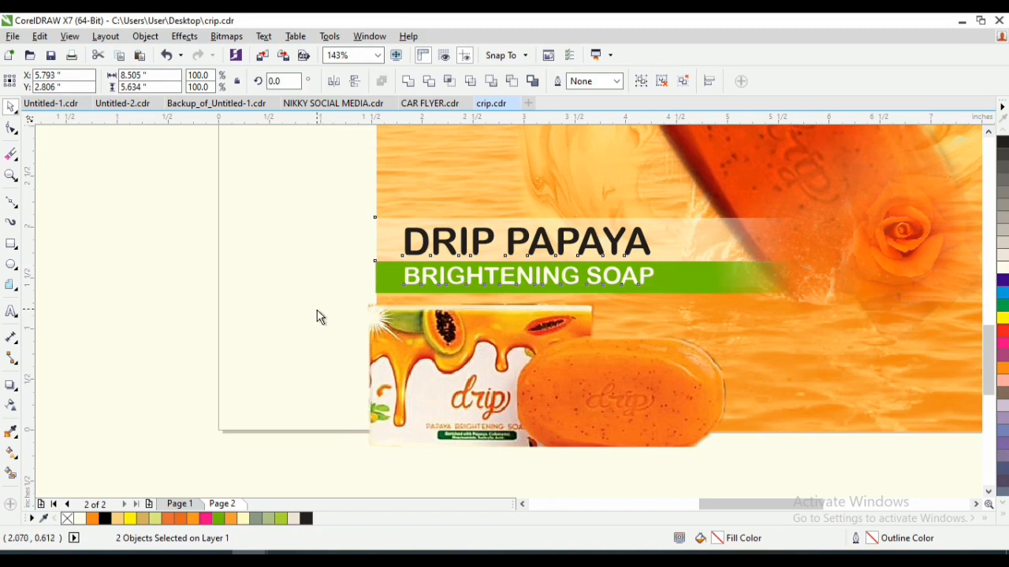
- Move the soap pack image flush with the artwork's left edge under the title, at X 3.315, Y 0.594 inches
left_click_drag(432, 362, 433, 356)
key("z")
right_click(465, 329)
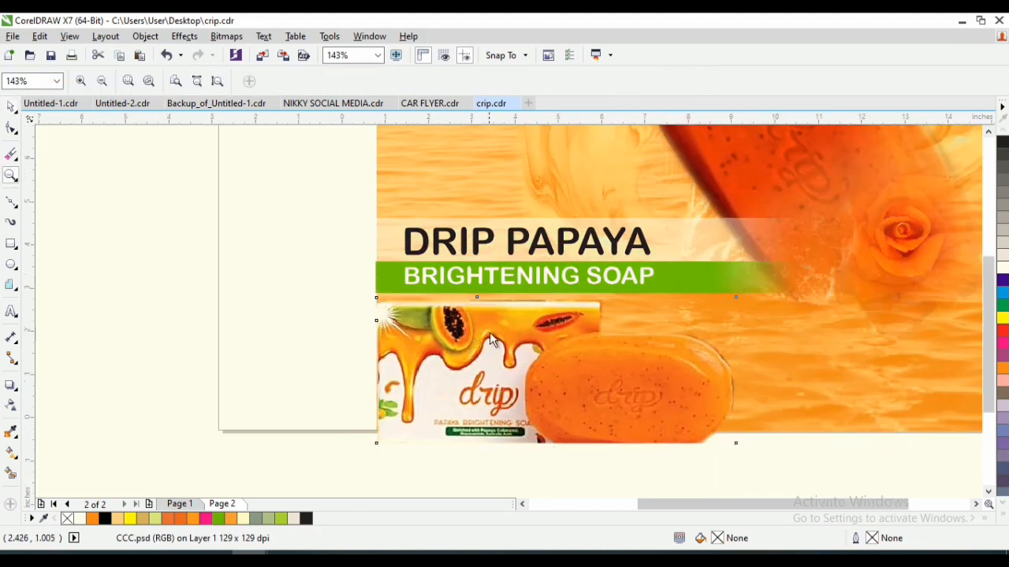
key("space")
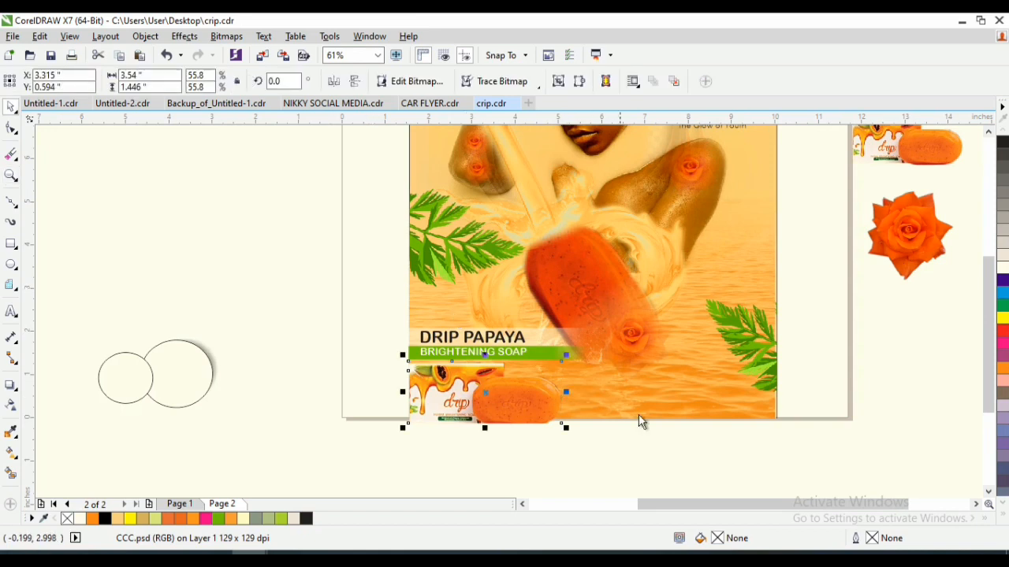
- Stretch the water background downward to a height of 5.747 inches so it ends level with the bottom of the soap pack
left_click(587, 426)
left_click_drag(596, 426, 631, 439)
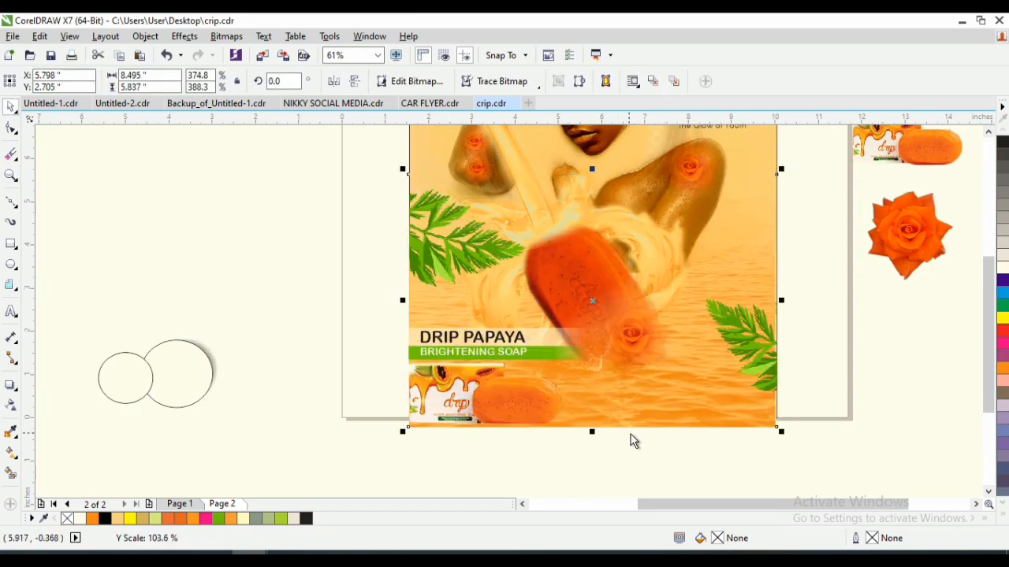
key("space")
left_click_drag(526, 448, 600, 467)
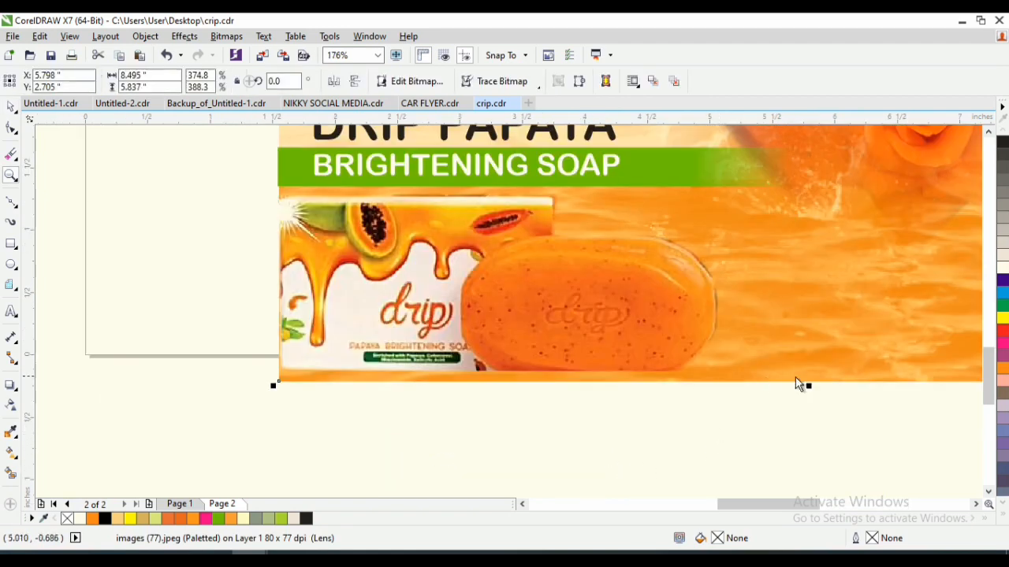
left_click_drag(809, 386, 807, 378)
key("z")
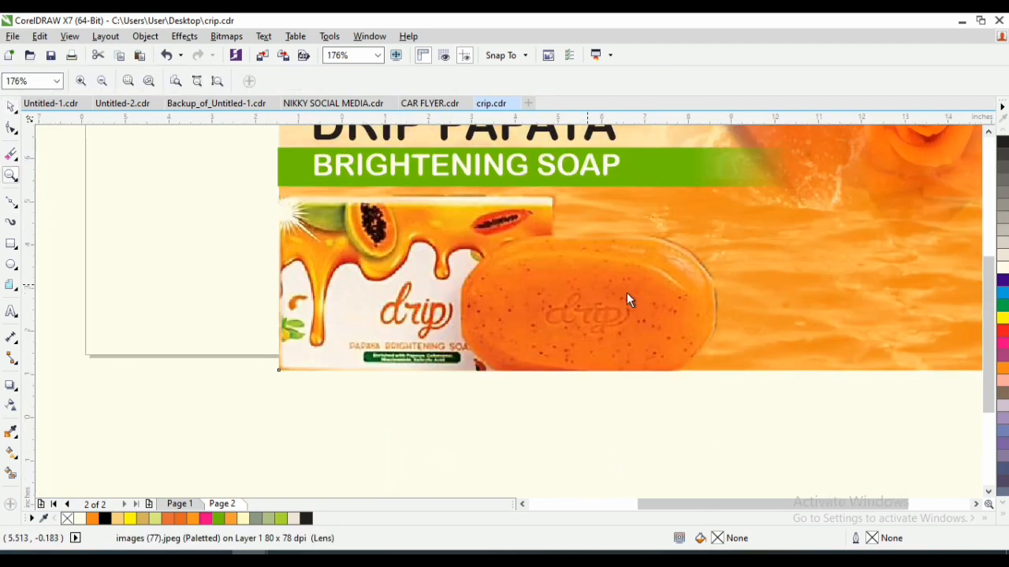
right_click(629, 294)
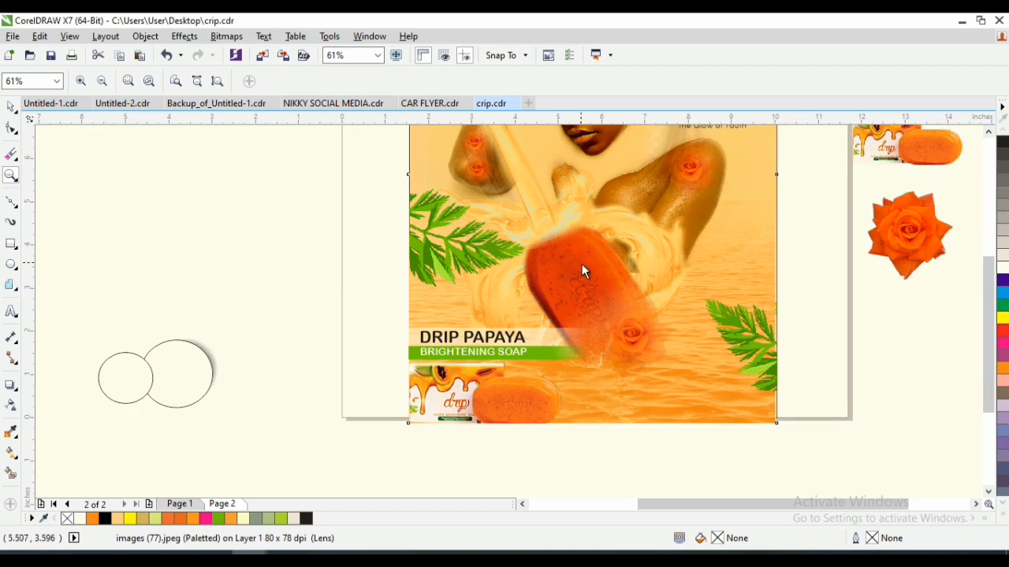
- Examine the whole advert, checking how the water background and right leaf sprig meet the artwork's edges
key("space")
key("space")
right_click(558, 246)
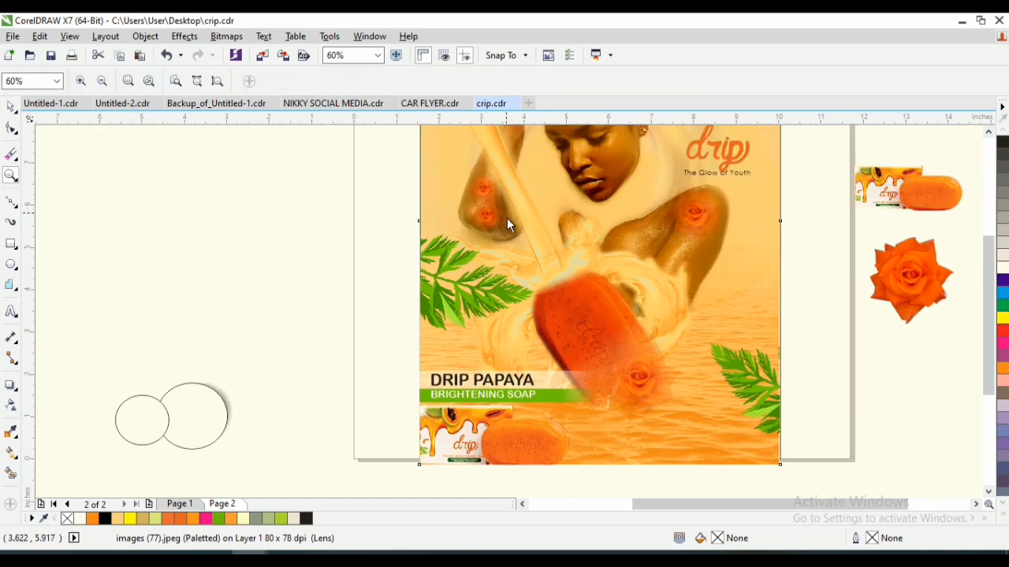
right_click(507, 219)
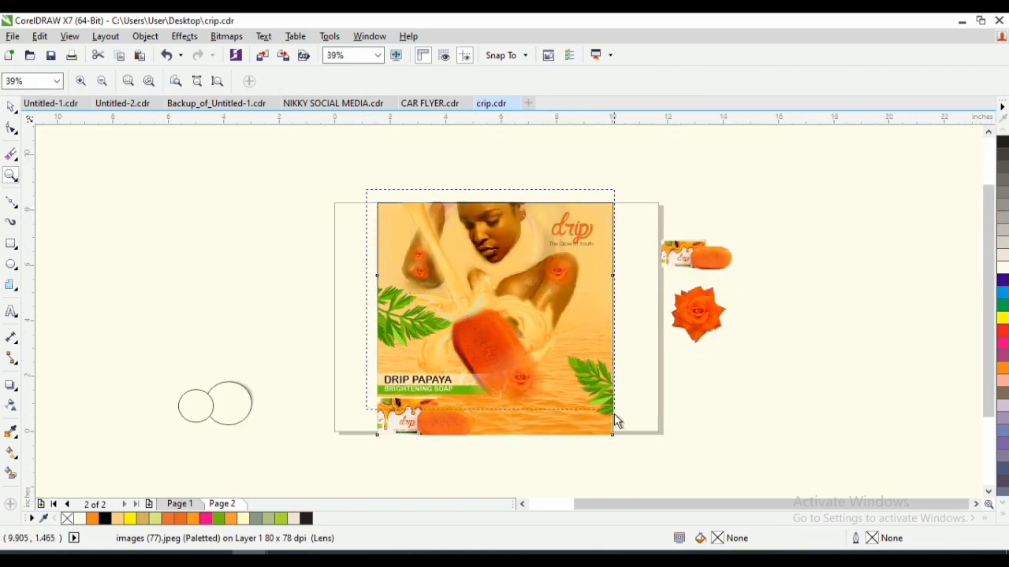
left_click_drag(613, 446, 629, 446)
key("space")
left_click(661, 269)
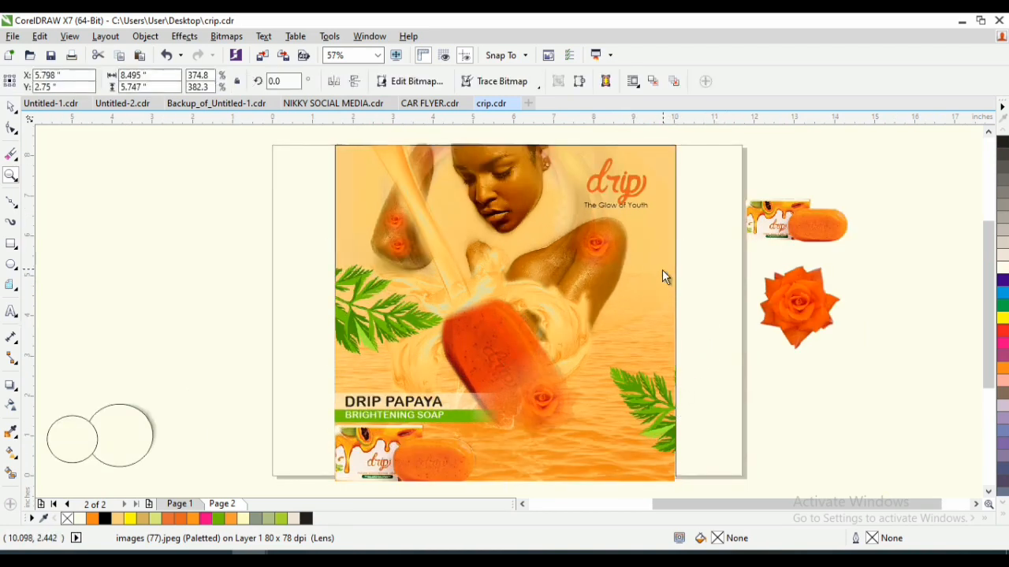
left_click(680, 255)
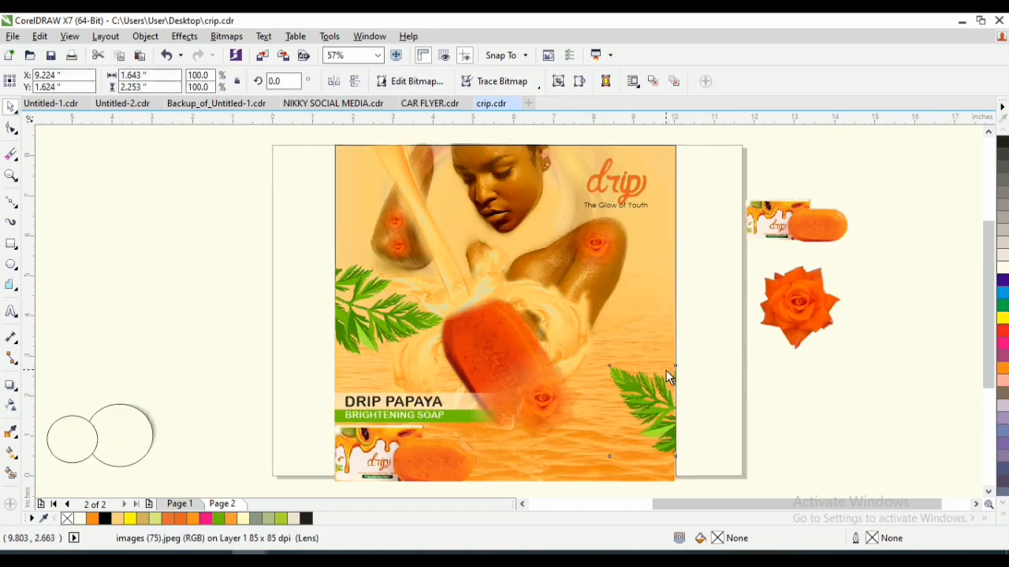
left_click(677, 366)
left_click(676, 367)
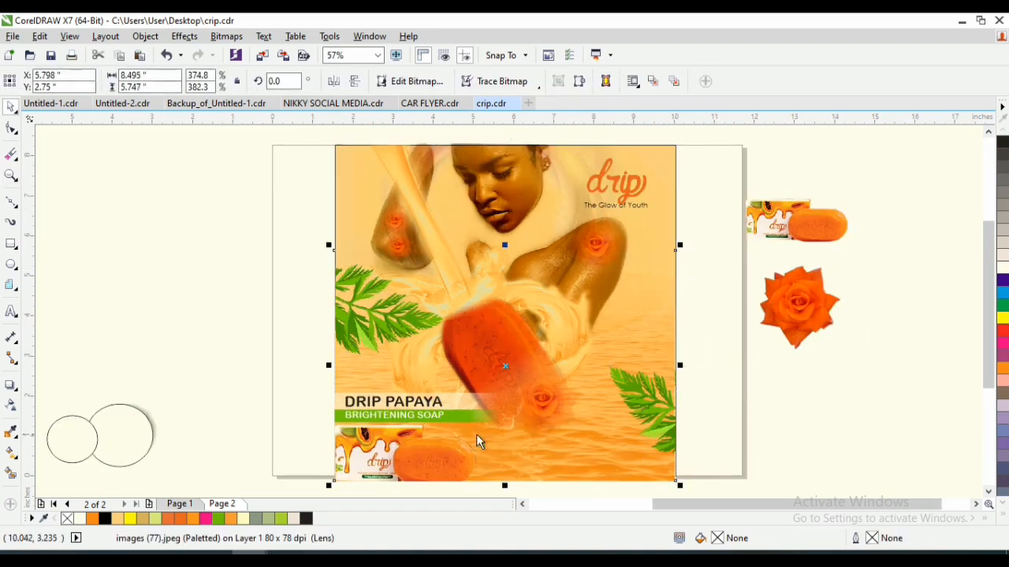
left_click_drag(985, 355, 985, 361)
left_click(298, 393)
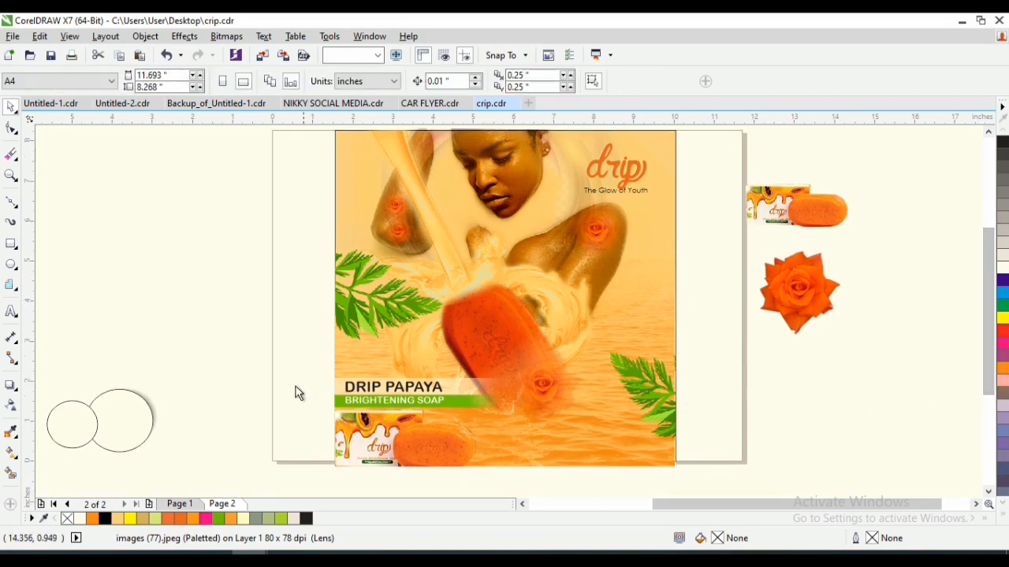
- Move the two overlapping circles with their text to the artwork's lower right at X 7.687, Y 0.902 inches
left_click_drag(197, 364, 112, 462)
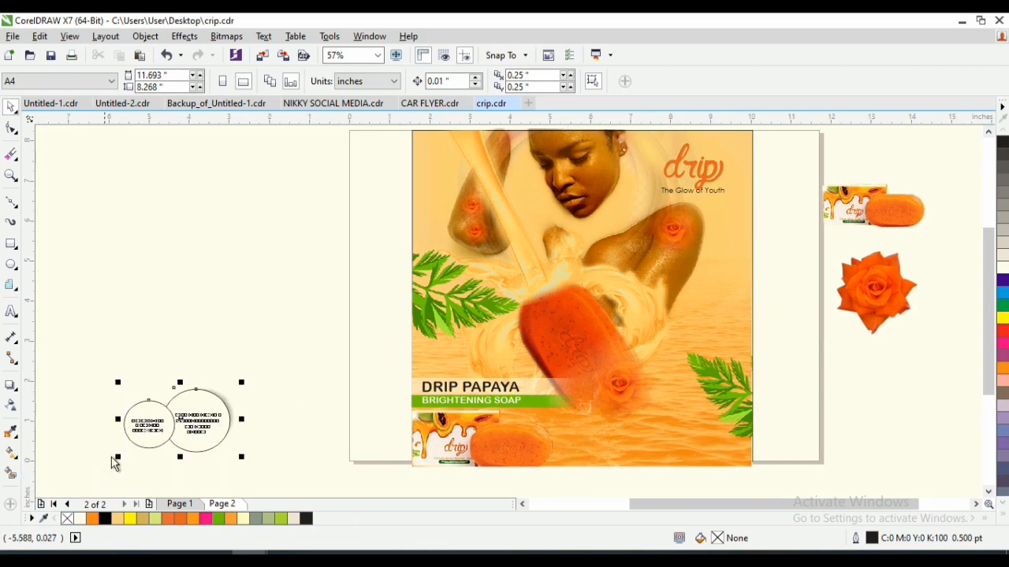
left_click_drag(188, 420, 668, 426)
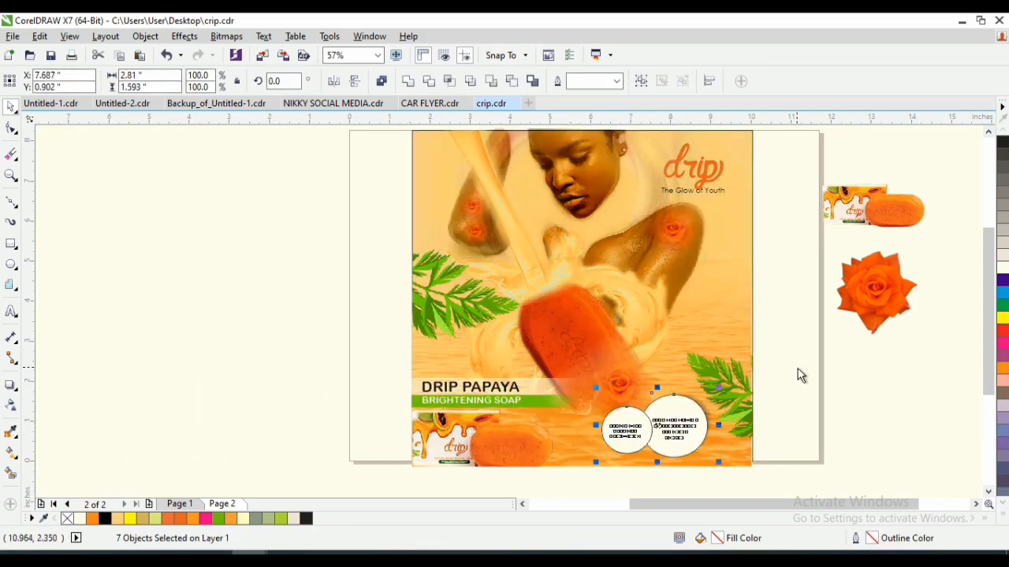
key("z")
left_click_drag(793, 378, 511, 475)
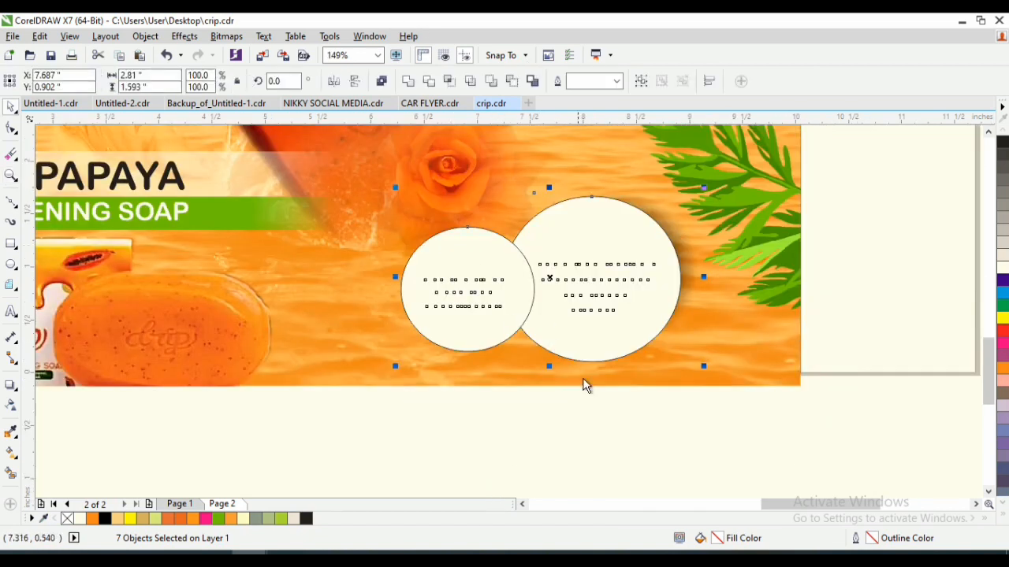
- Remove the fill from both overlapping callout circles so only their outlines and white text remain
left_click(612, 300)
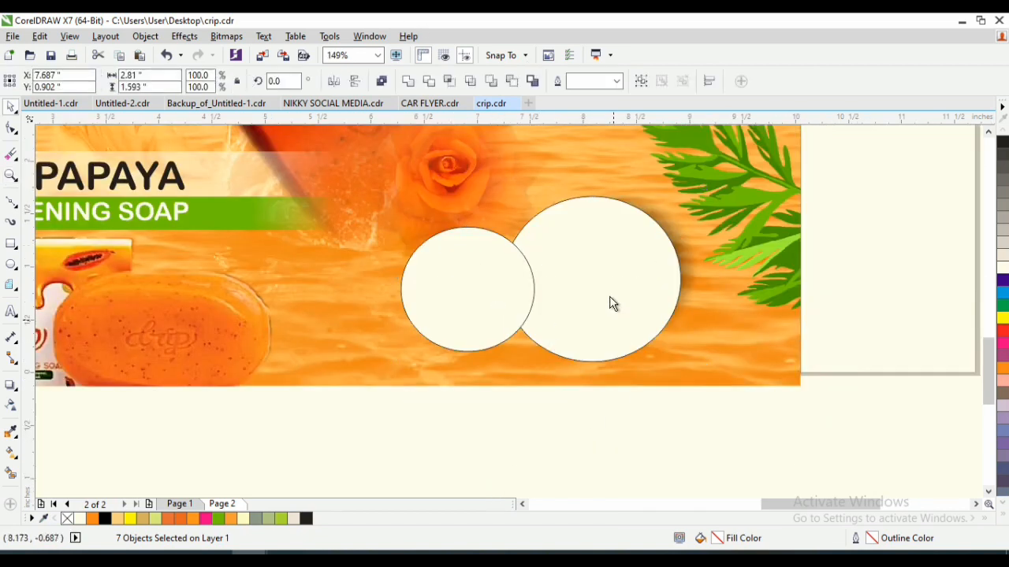
left_click(553, 222)
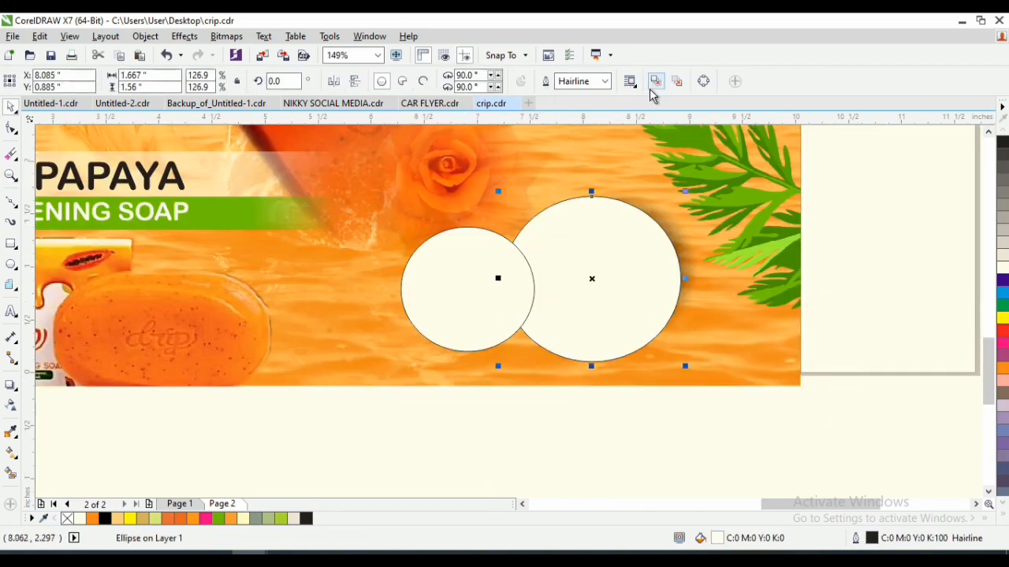
left_click(496, 274)
left_click(611, 278)
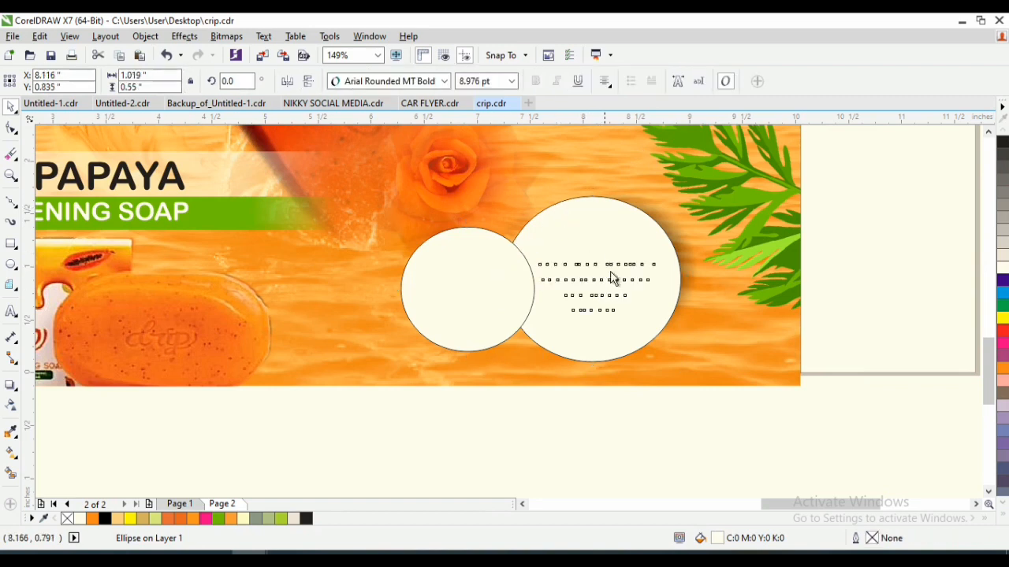
left_click(673, 230)
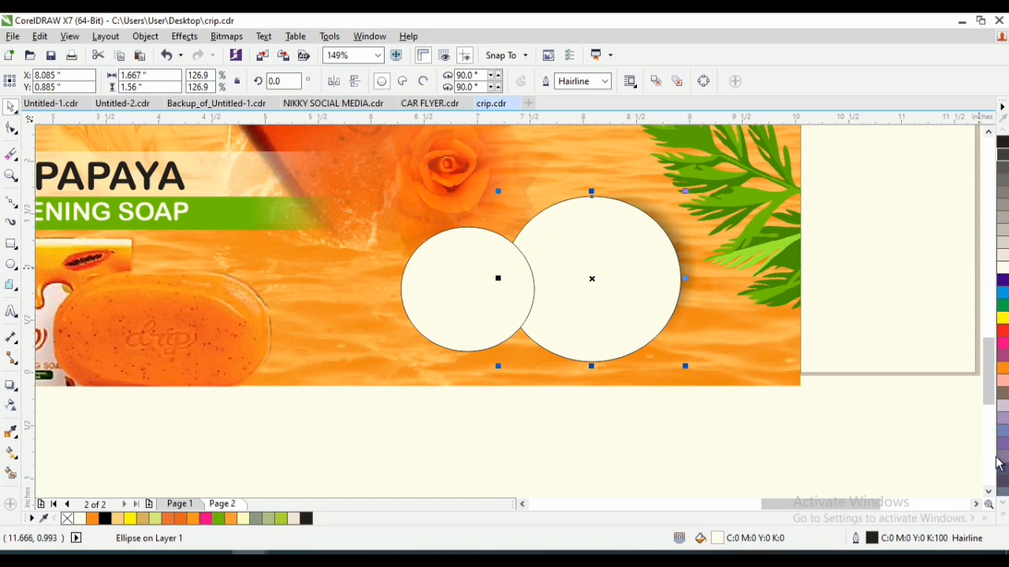
left_click(1005, 516)
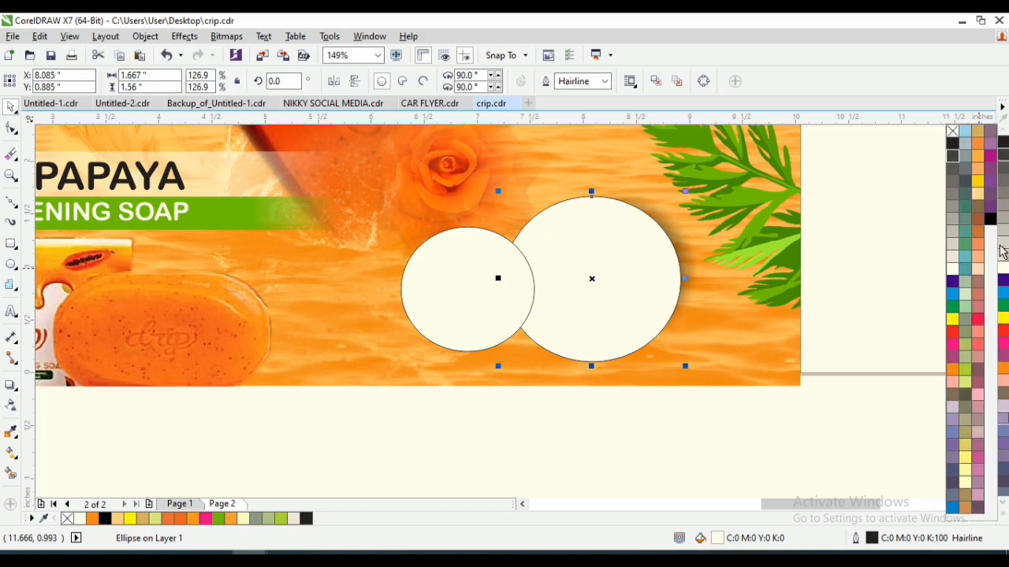
left_click(953, 132)
left_click(430, 257)
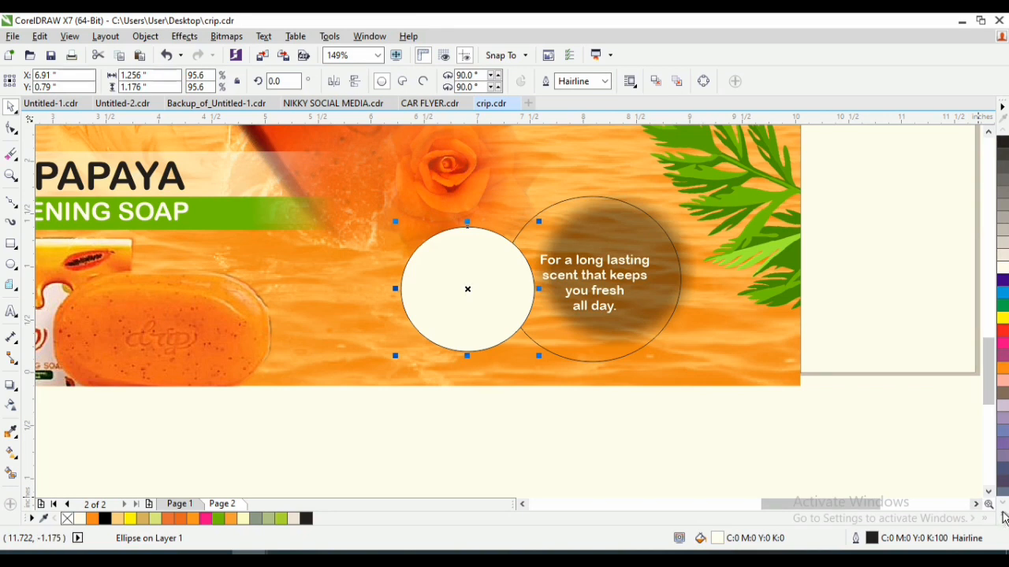
left_click(1004, 517)
left_click(953, 133)
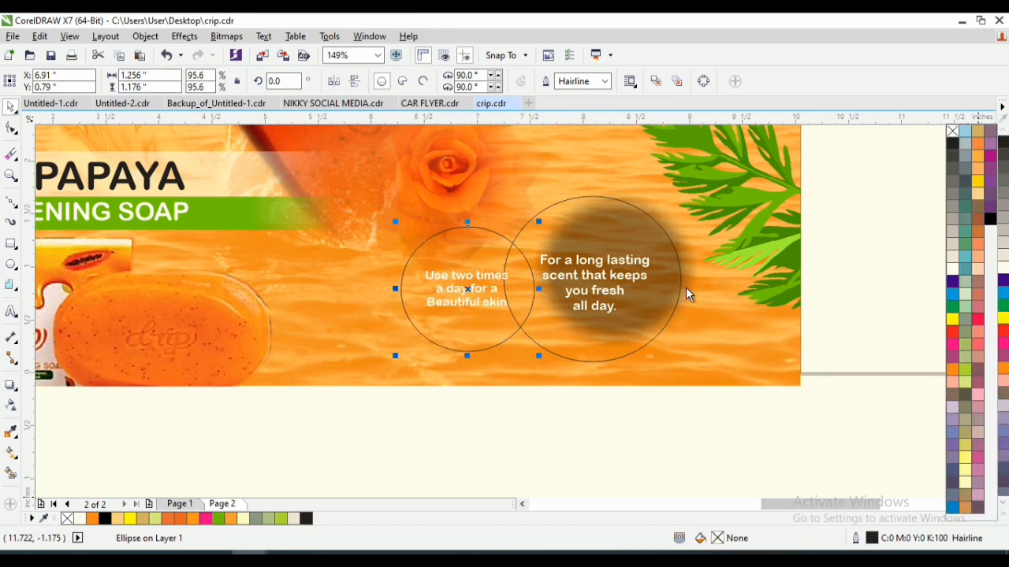
- Recolour the blurred black shadow behind the larger circle to chartreuse, C40 M0 Y100 K0
key("z")
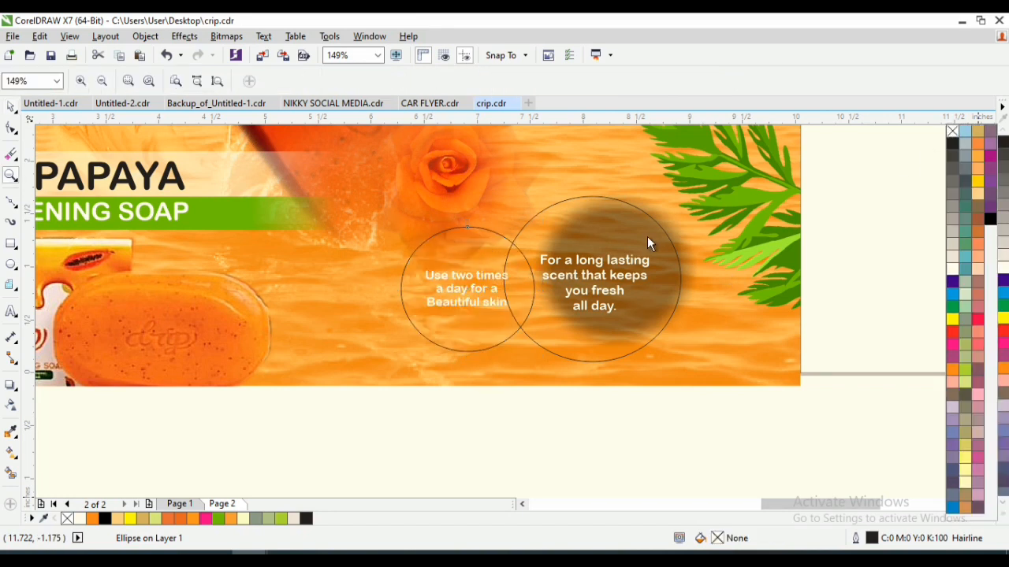
left_click(790, 175)
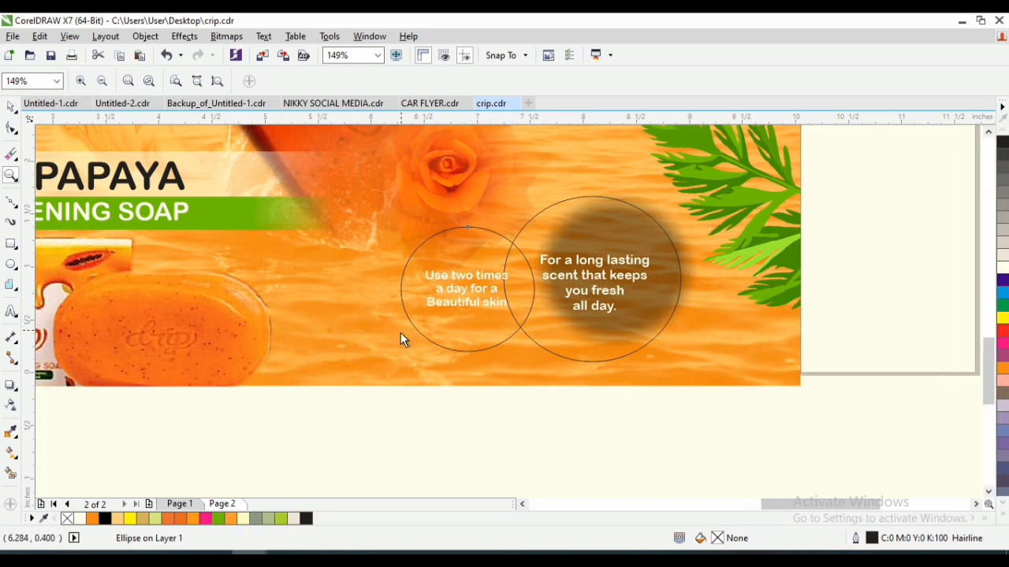
key("space")
key("z")
key("F4")
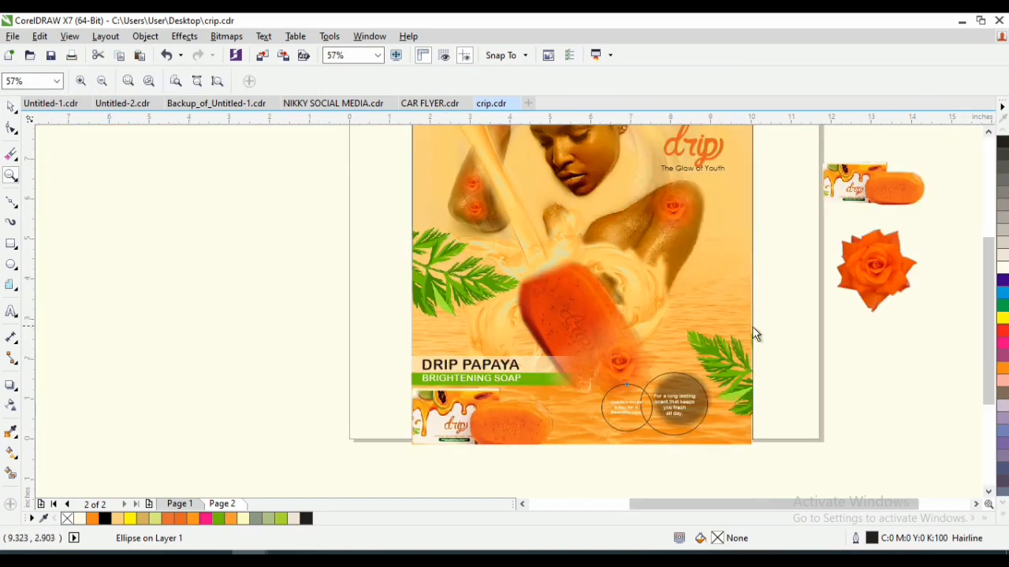
left_click_drag(761, 307, 534, 450)
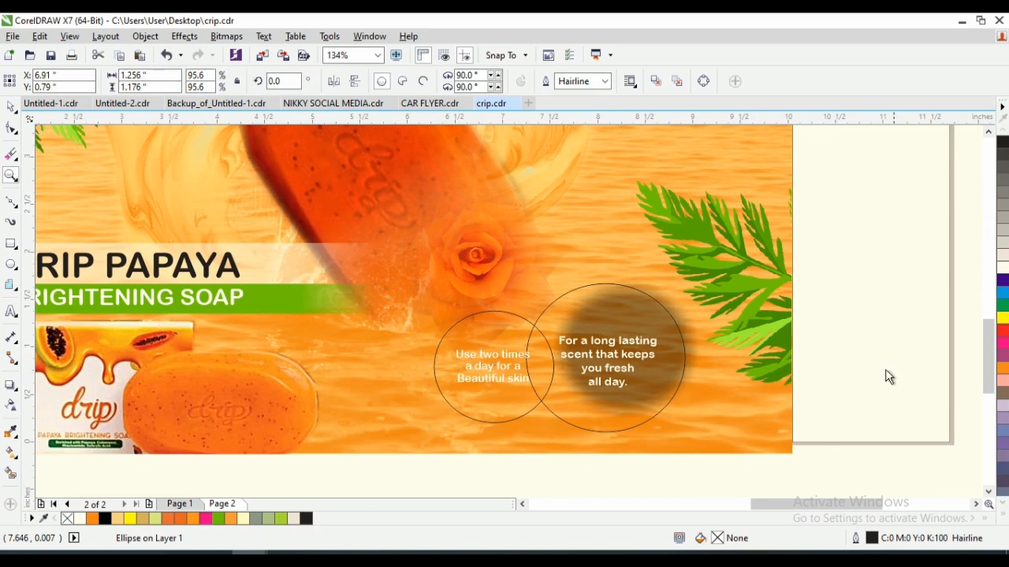
key("space")
left_click(628, 422)
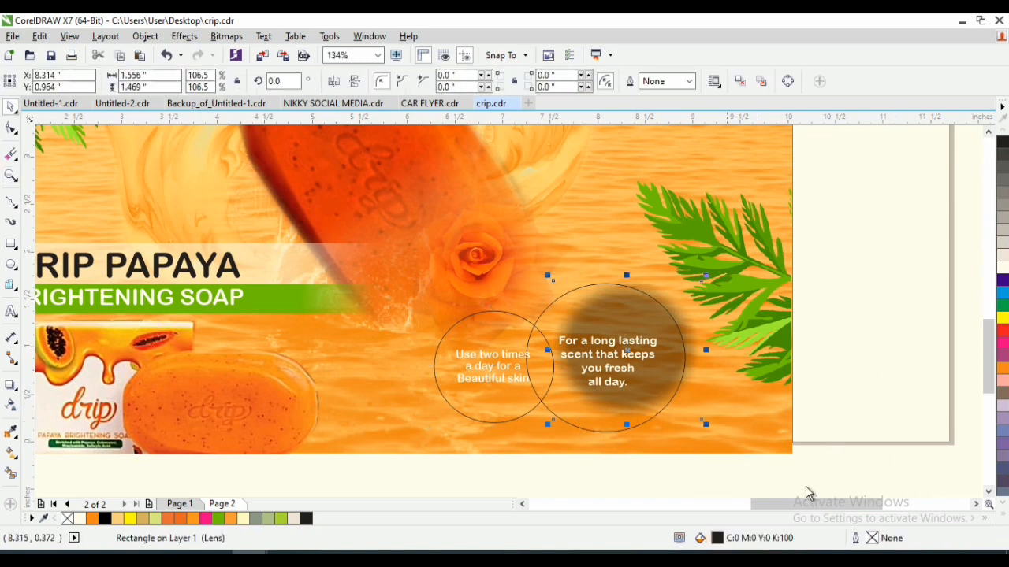
left_click(1005, 520)
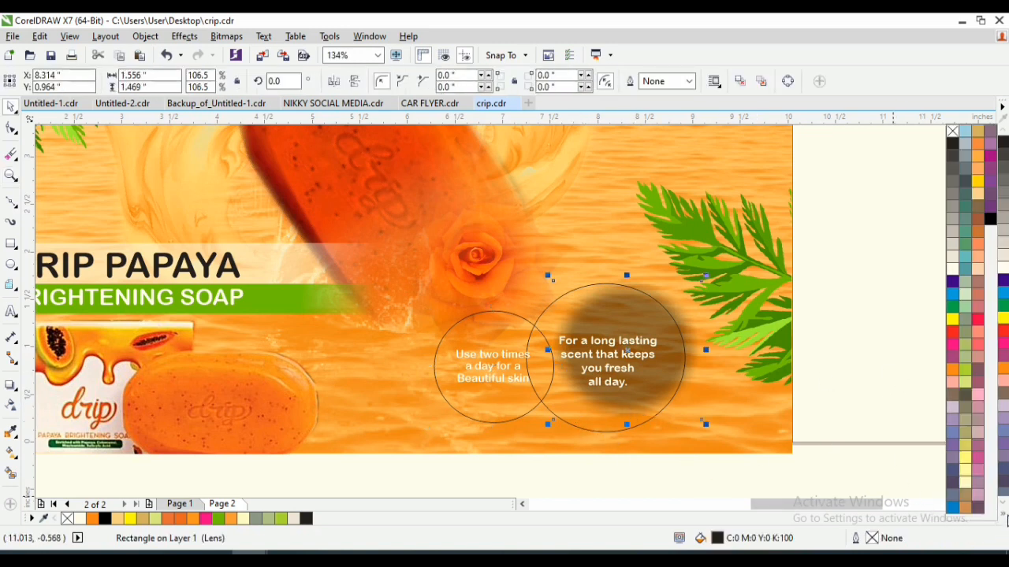
left_click(963, 372)
key("space")
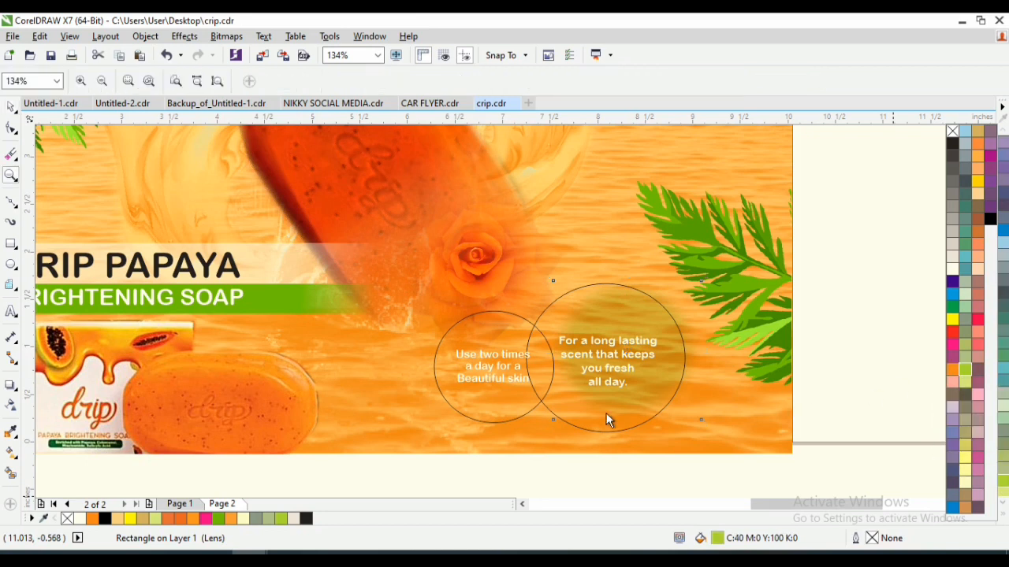
key("space")
- Fill the smaller circle with chartreuse and adjust it to the greener shade C64 M0 Y100 K0
left_click(542, 403)
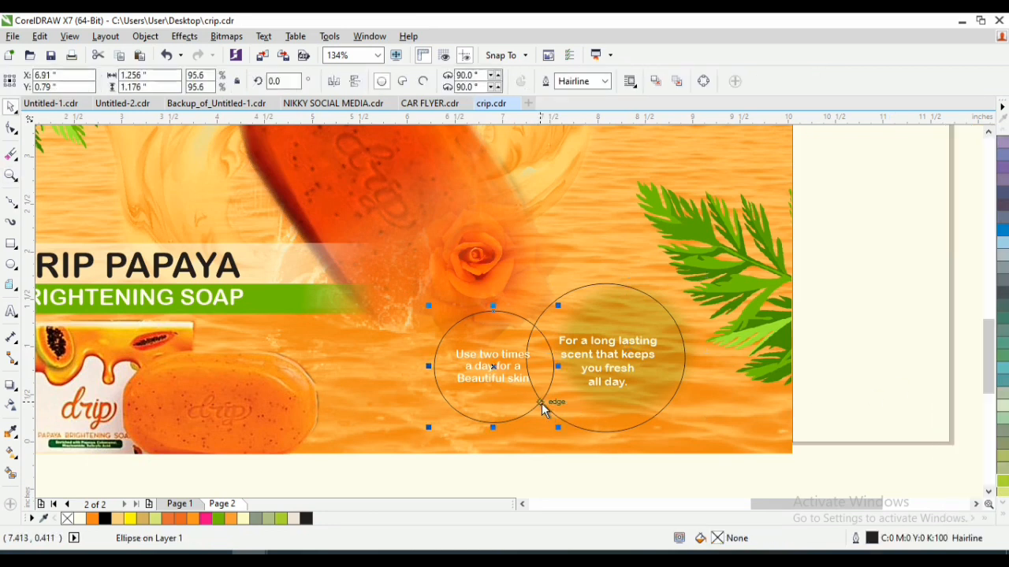
left_click(1003, 484)
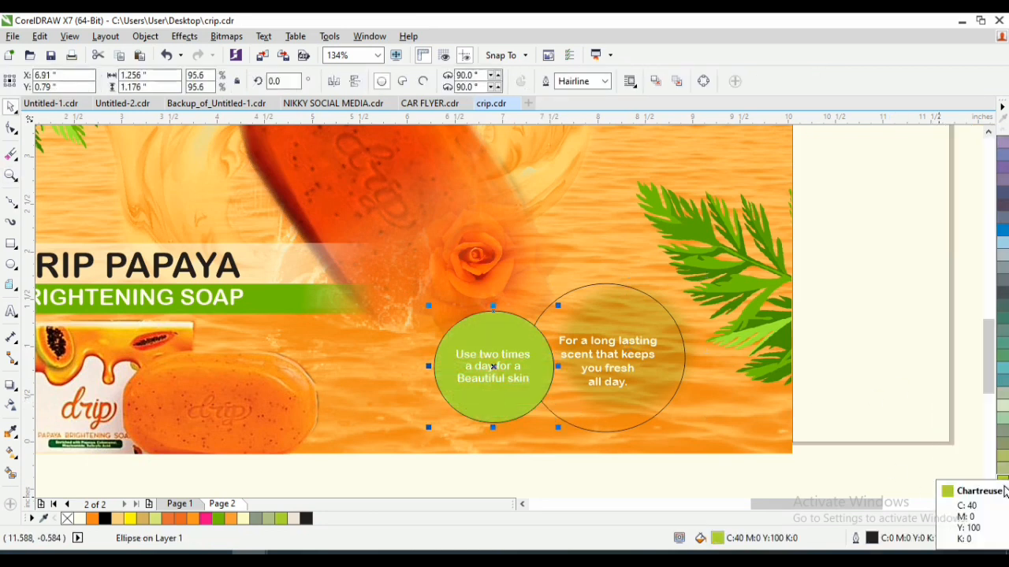
left_click(1005, 514)
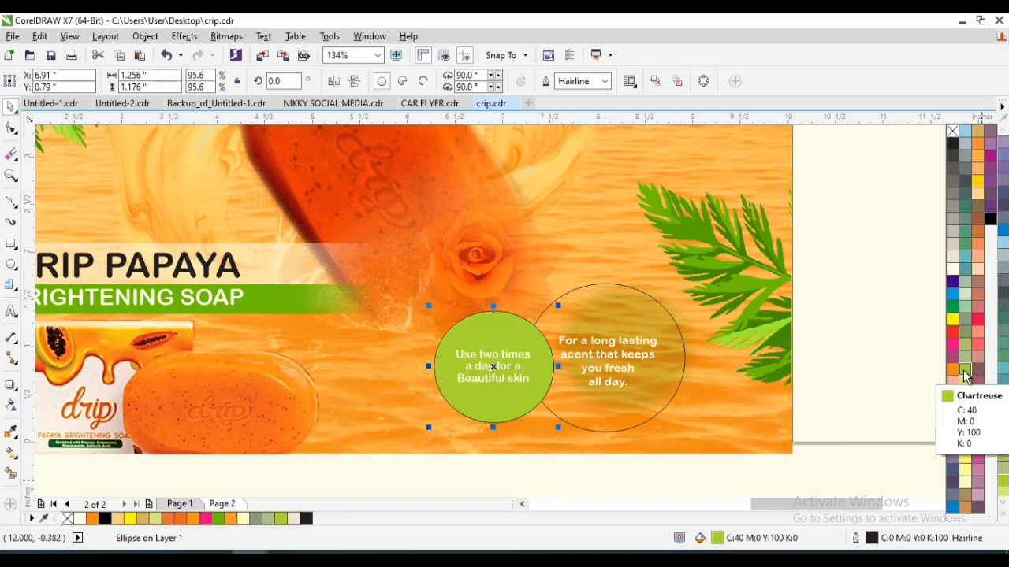
left_click_drag(967, 373, 966, 376)
left_click(936, 386)
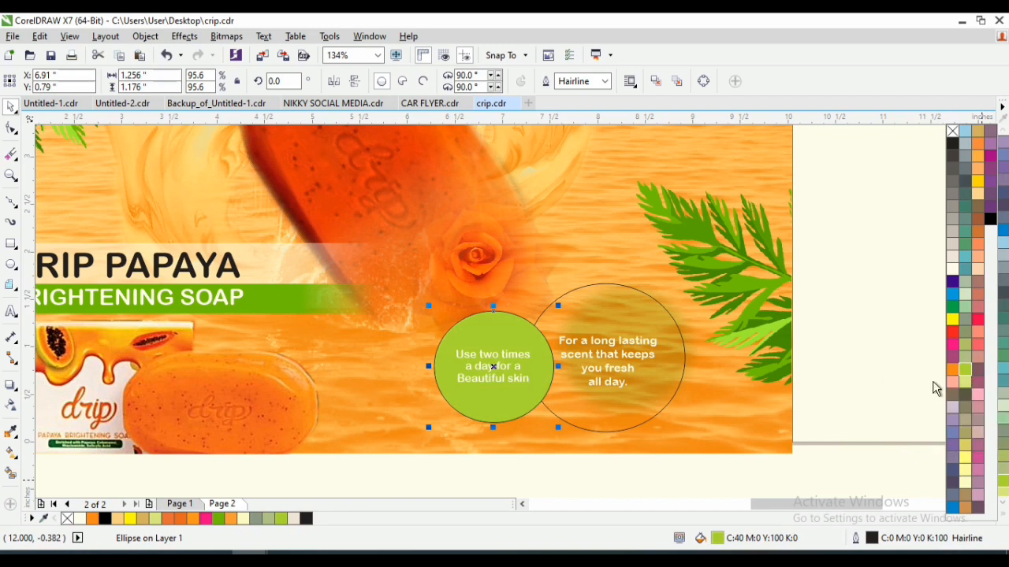
- Fill both circles with the title band's green, #6BB705, and remove the larger circle's outline
left_click(579, 291)
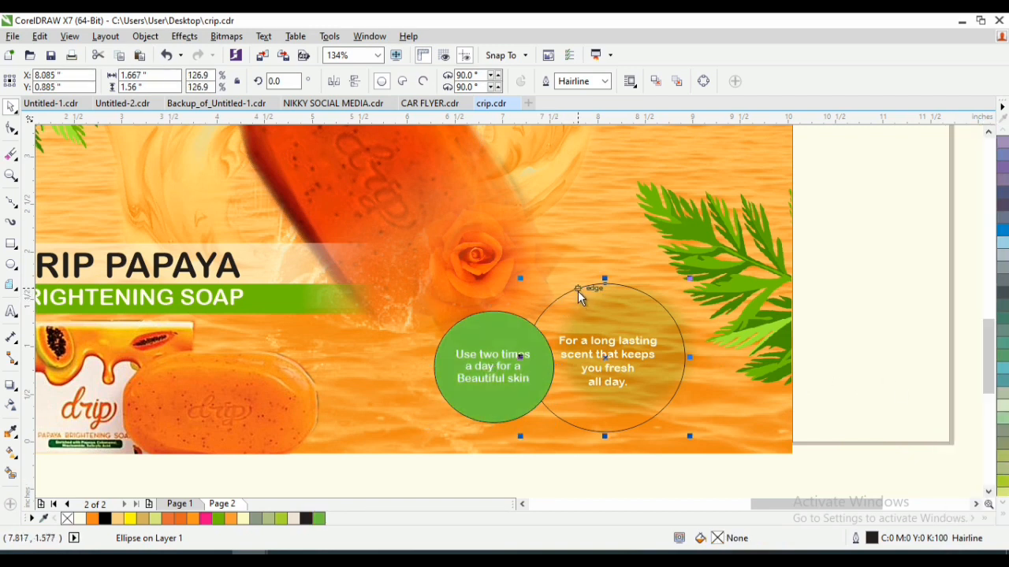
left_click(9, 433)
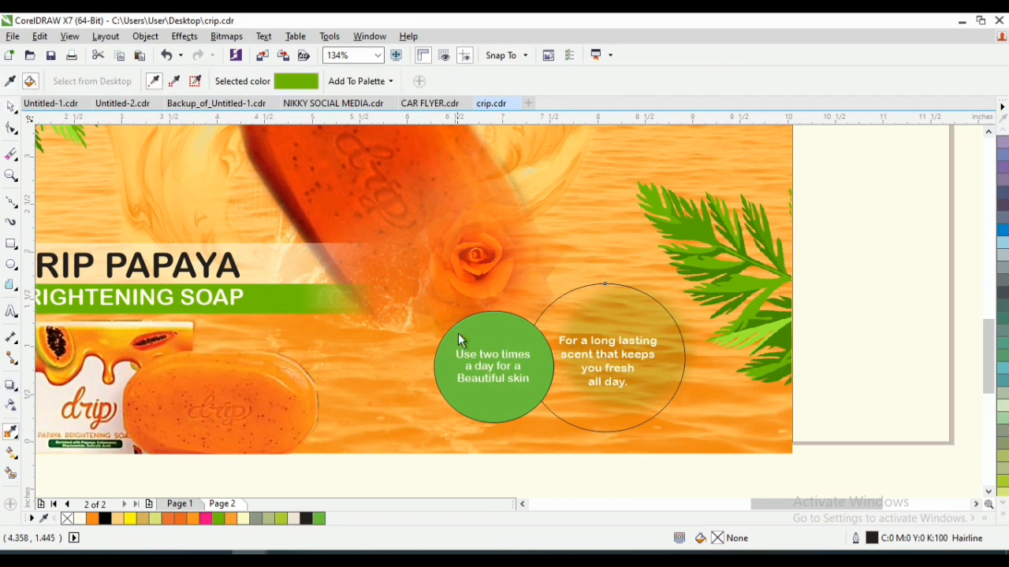
left_click(622, 308)
key("space")
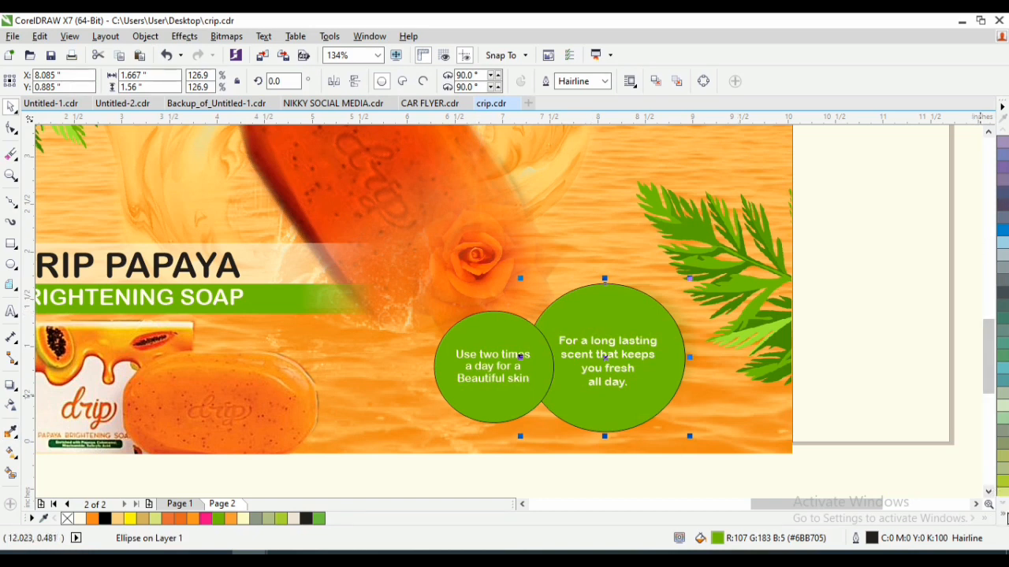
left_click(1003, 515)
right_click(952, 130)
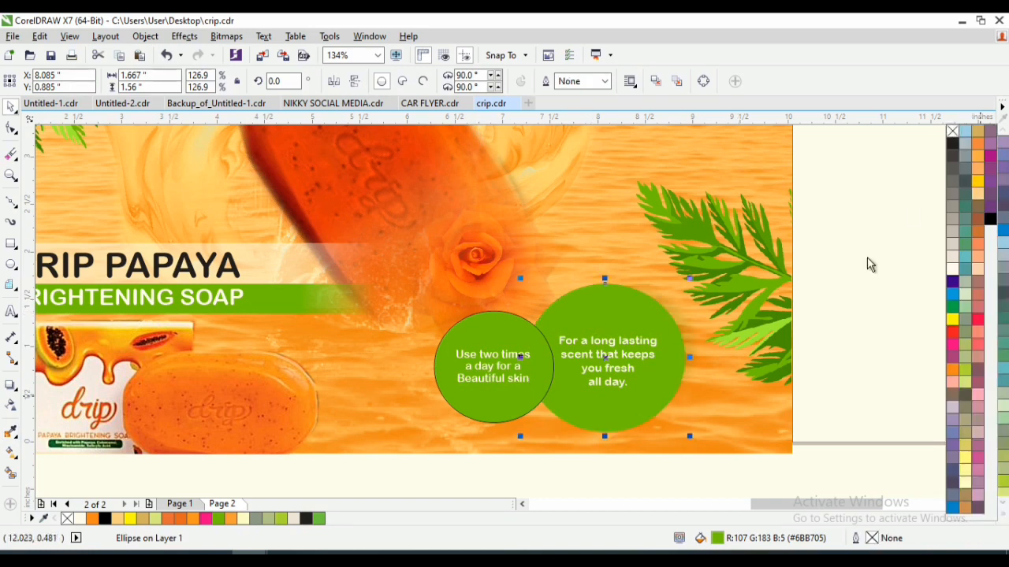
- Give the larger circle a linear fountain fill running from light green to dark green
left_click(720, 541)
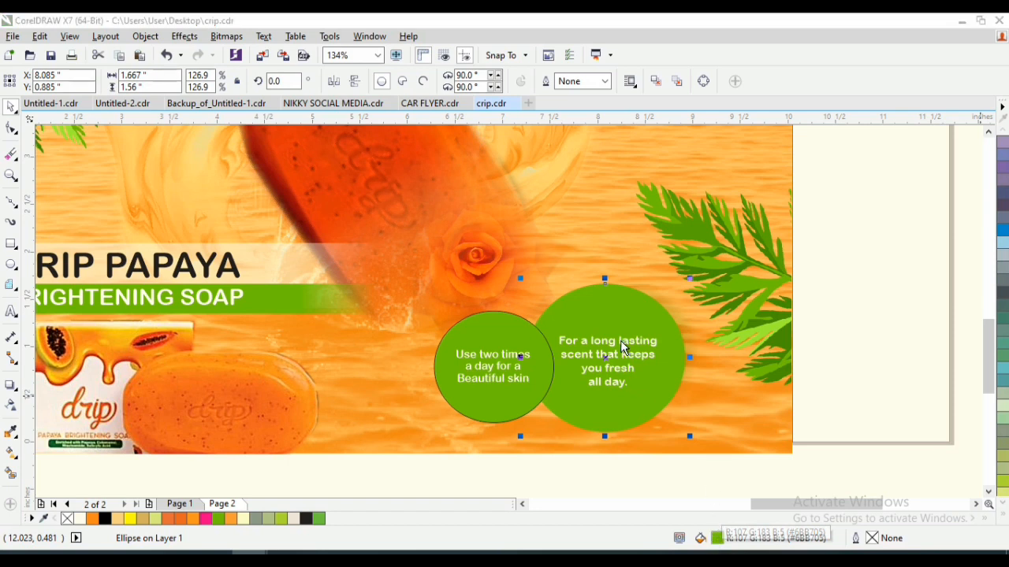
double_click(712, 538)
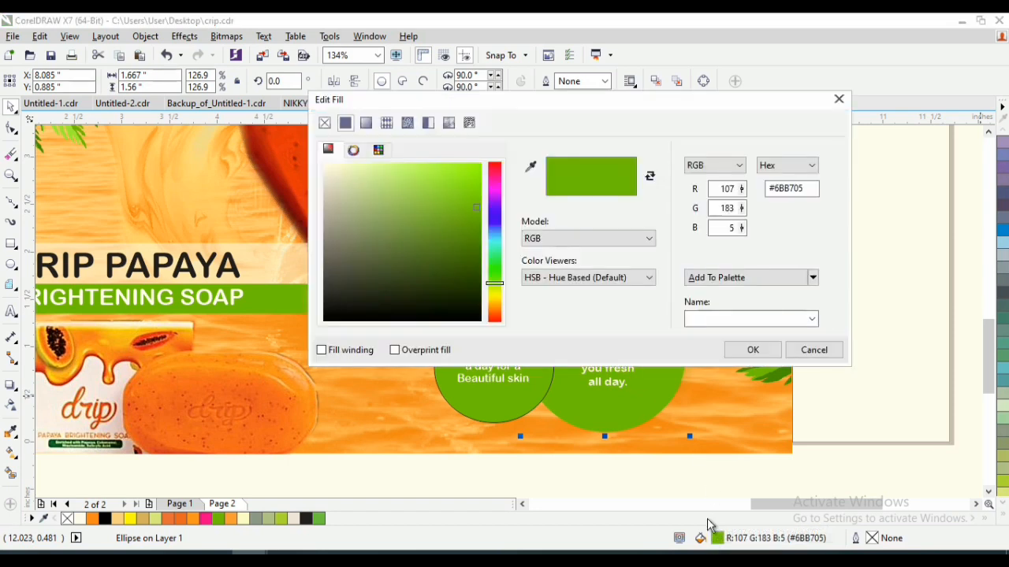
left_click(366, 124)
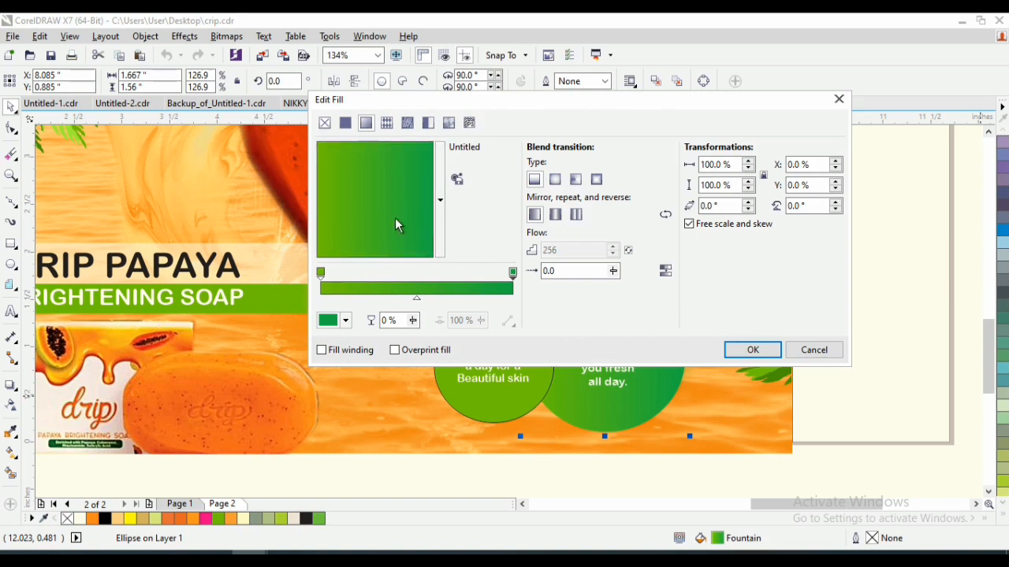
left_click(750, 353)
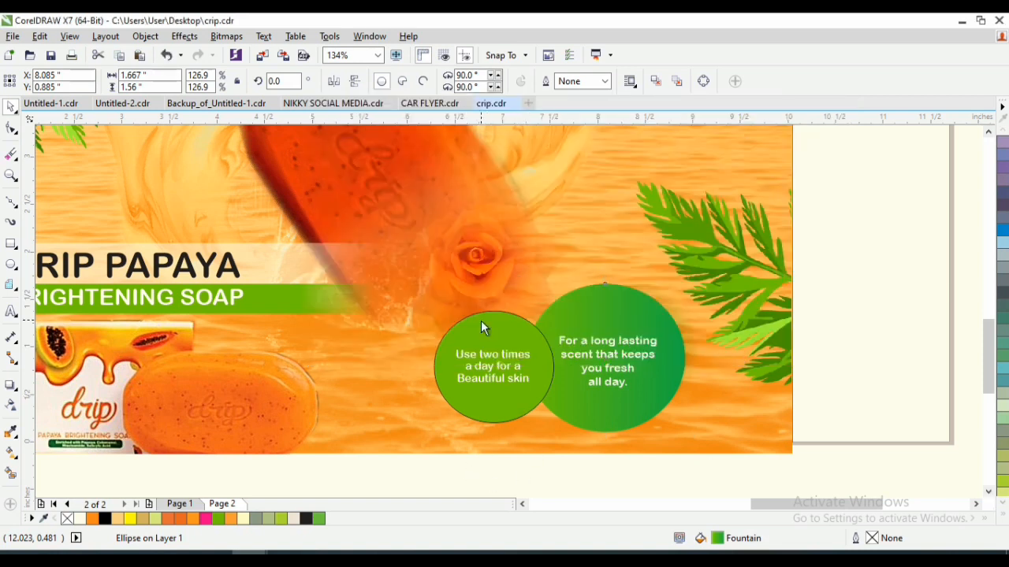
- Copy the larger circle's green fountain fill onto the smaller circle and remove the smaller circle's outline
left_click_drag(588, 320, 506, 330)
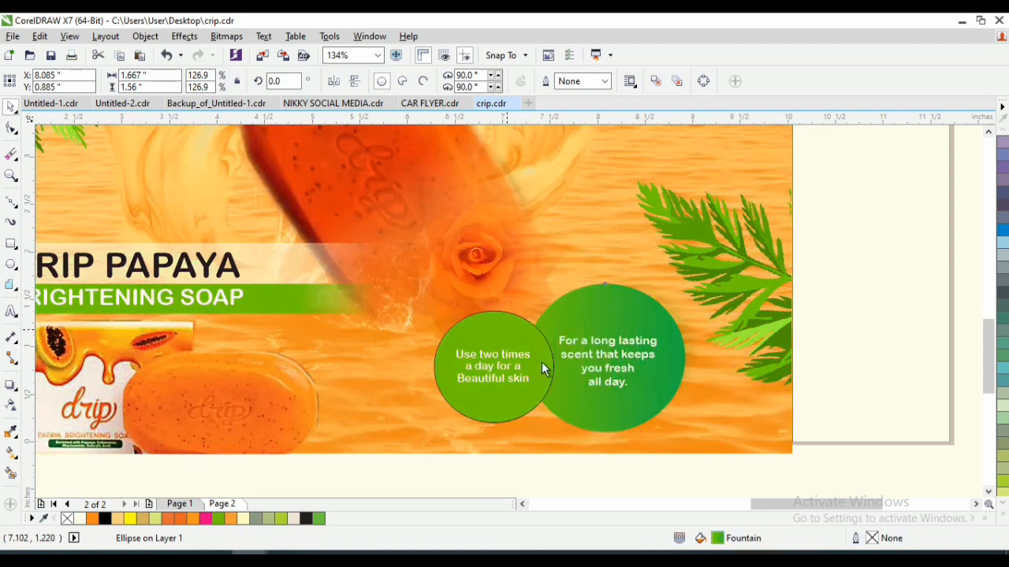
left_click(562, 378)
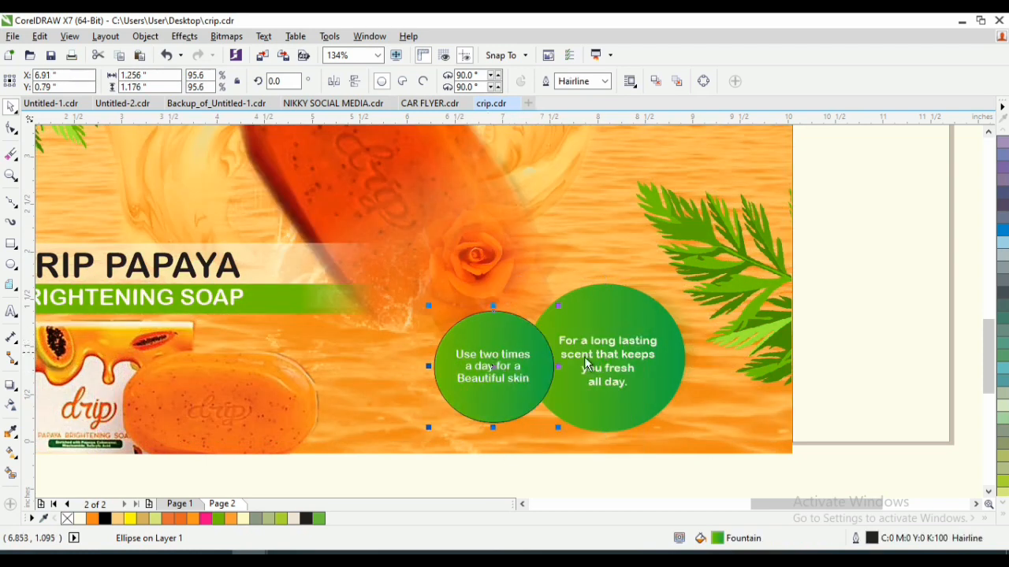
left_click(1001, 517)
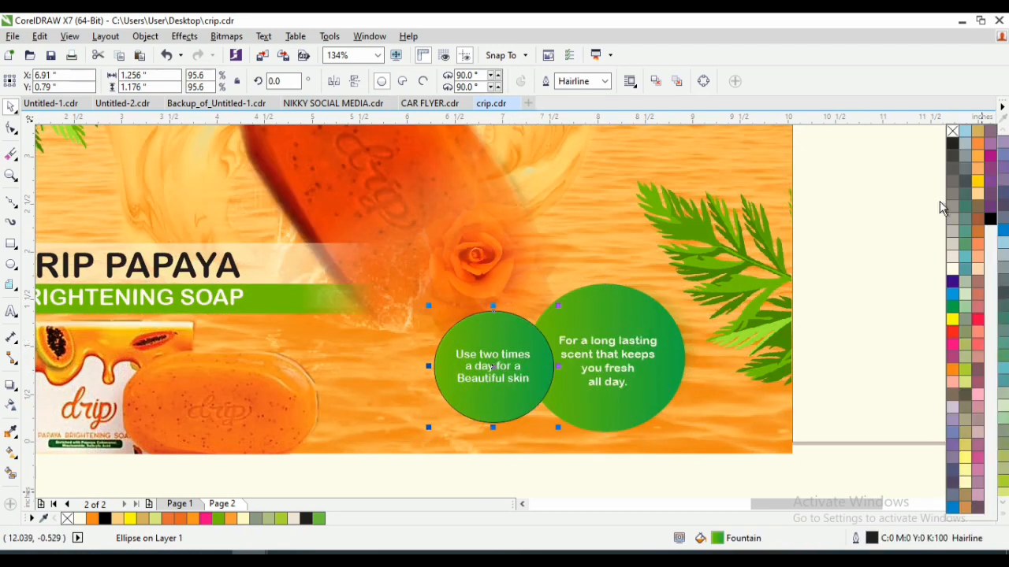
right_click(951, 132)
- Draw a circle about 1.1 inches in diameter on the blank page area beside the artwork's left edge, above the leaf sprig
key("z")
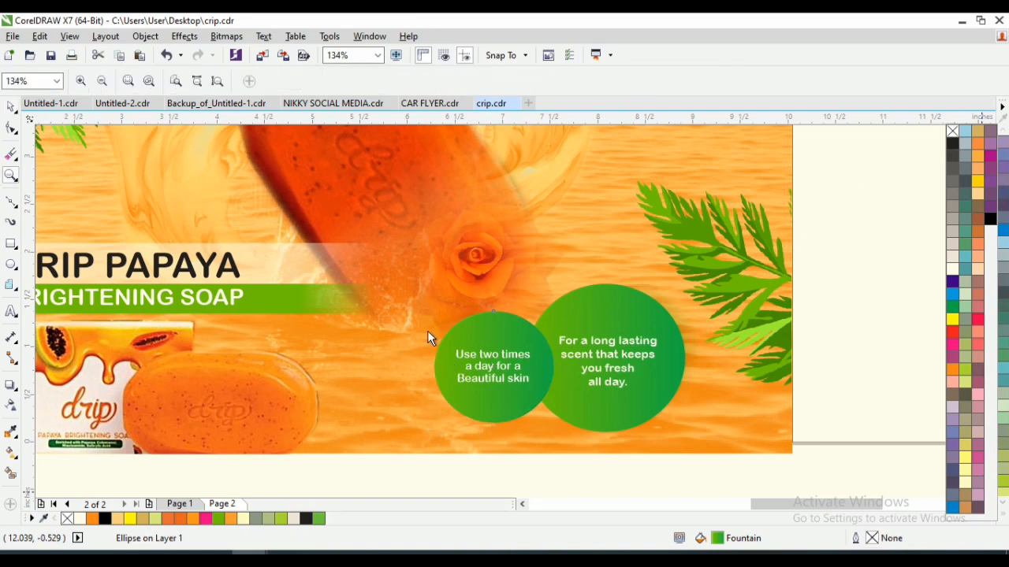
left_click(218, 81)
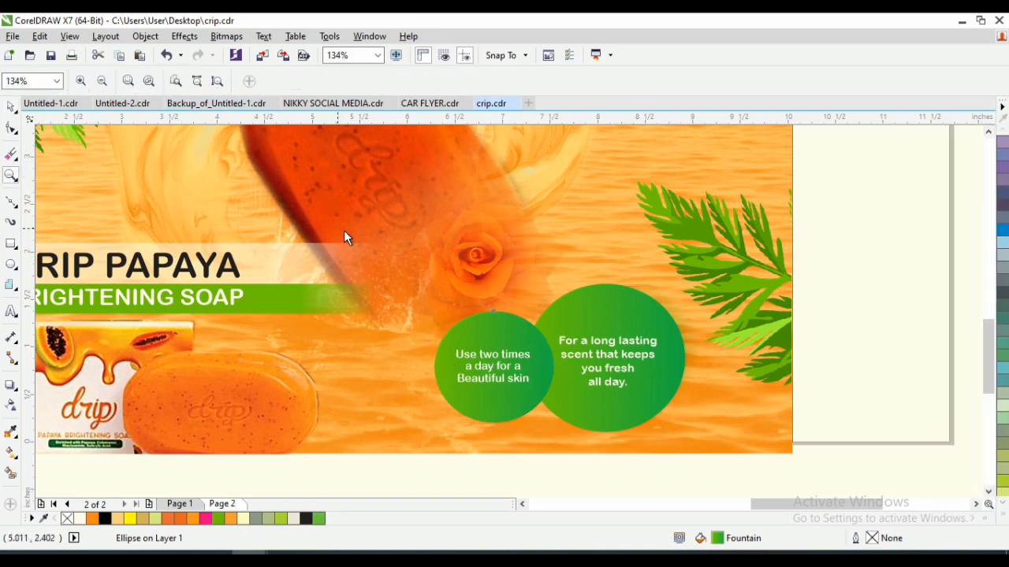
left_click(220, 78)
key("space")
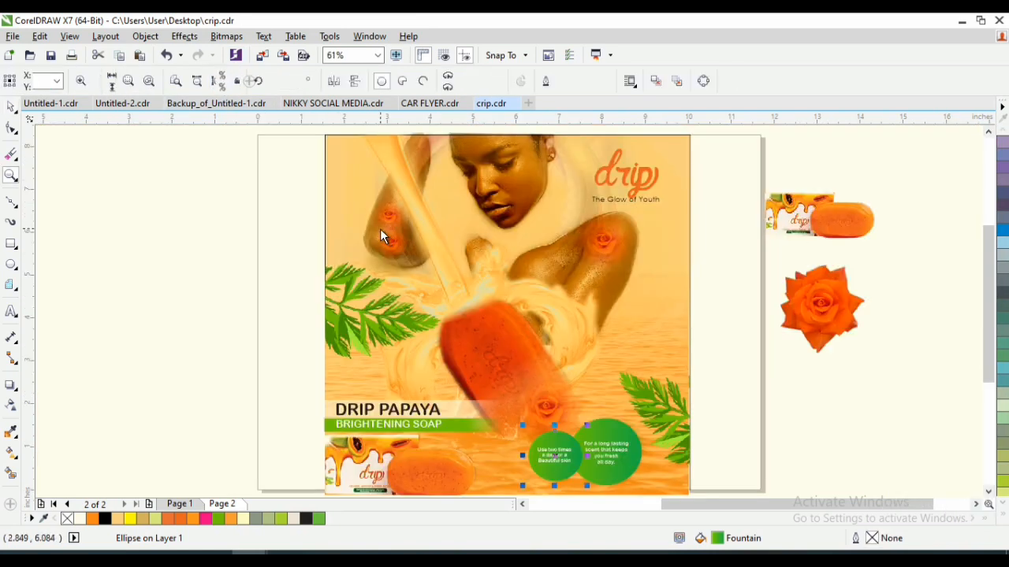
left_click(808, 222)
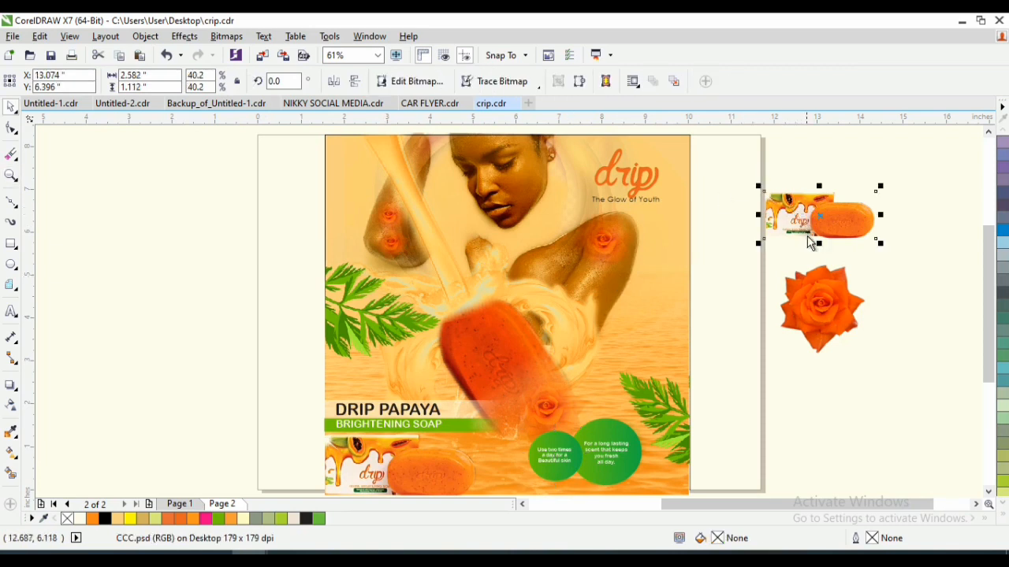
left_click(816, 298)
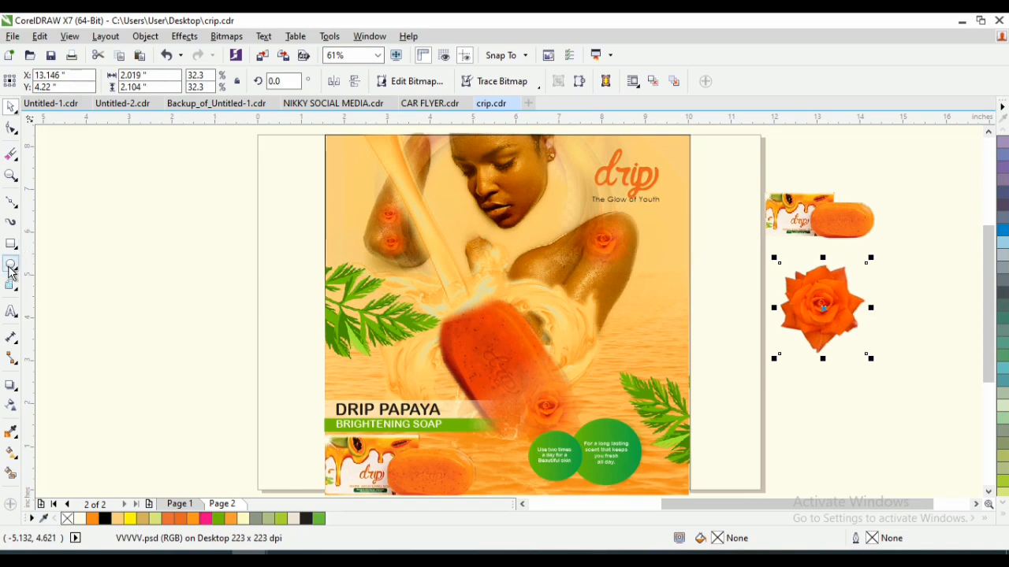
key("F7")
left_click_drag(269, 228, 298, 284)
key("z")
left_click_drag(256, 211, 359, 311)
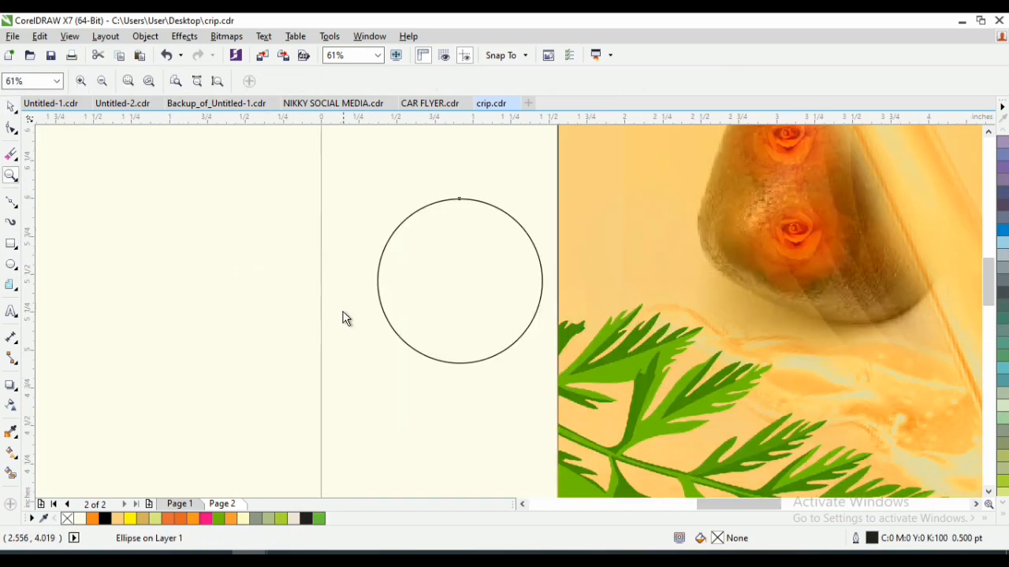
- Place a duplicate of the circle directly beside it on the blank page area, left of the original
left_click_drag(487, 268, 447, 287)
right_click(447, 280)
left_click(290, 268)
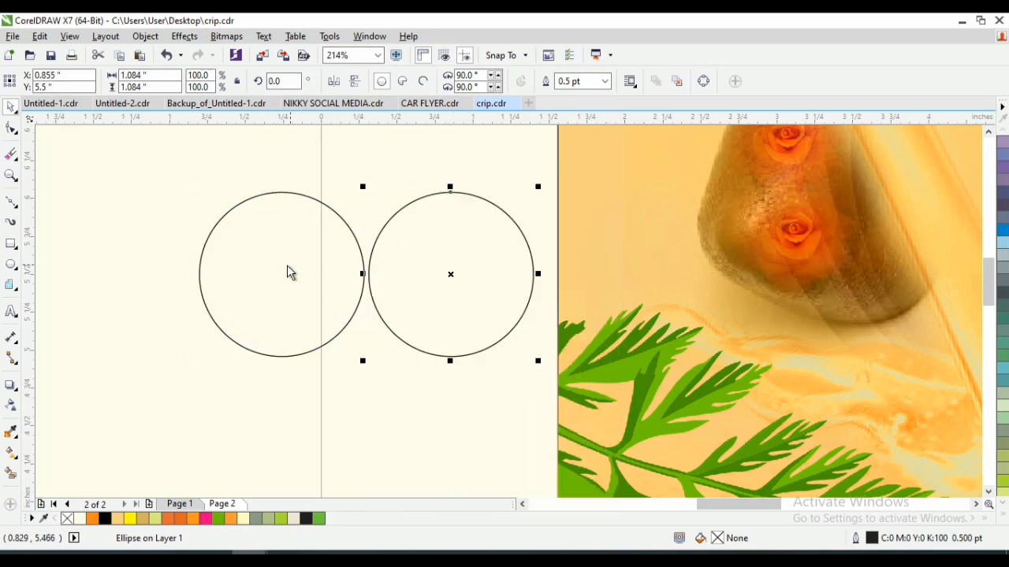
- Set the left circle's outline width to 2 pt and fill it with white
left_click(258, 283)
left_click(605, 82)
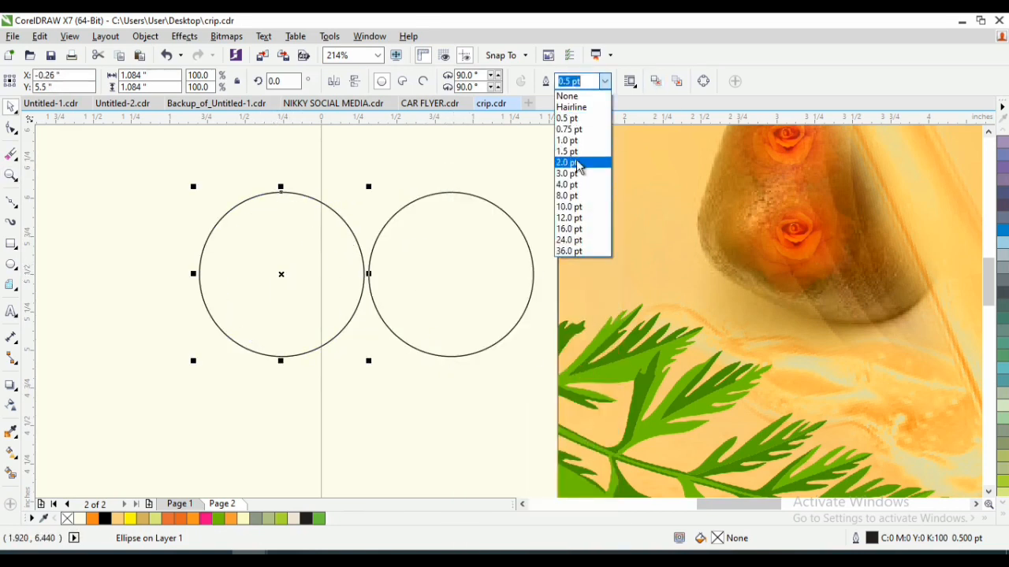
left_click(577, 174)
left_click(605, 82)
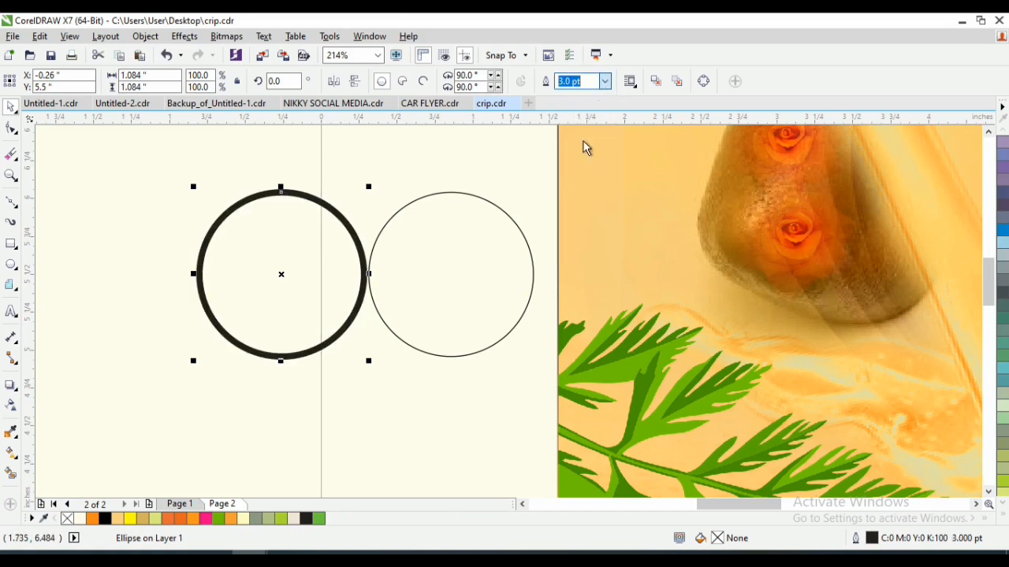
left_click(578, 163)
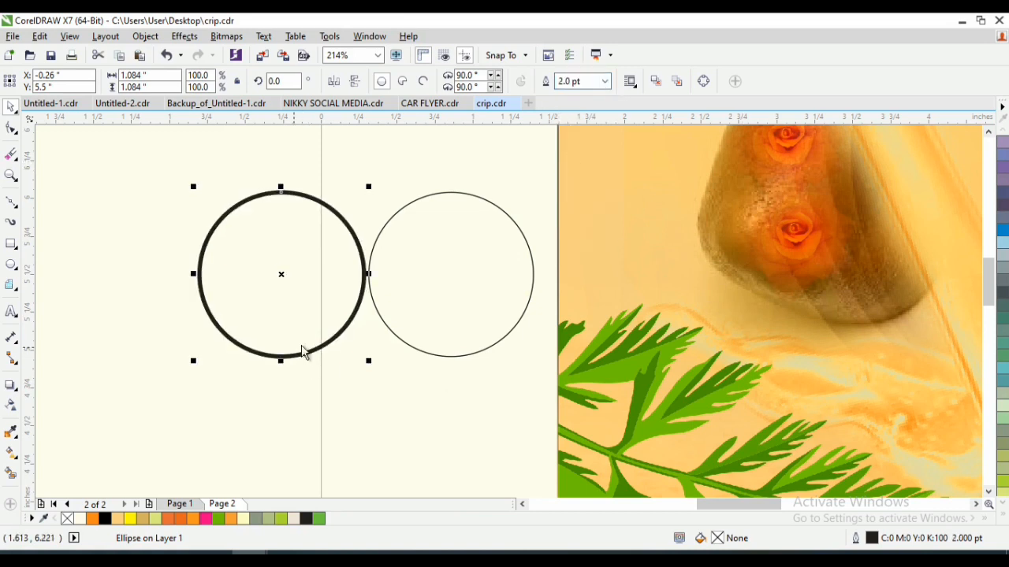
left_click(1003, 520)
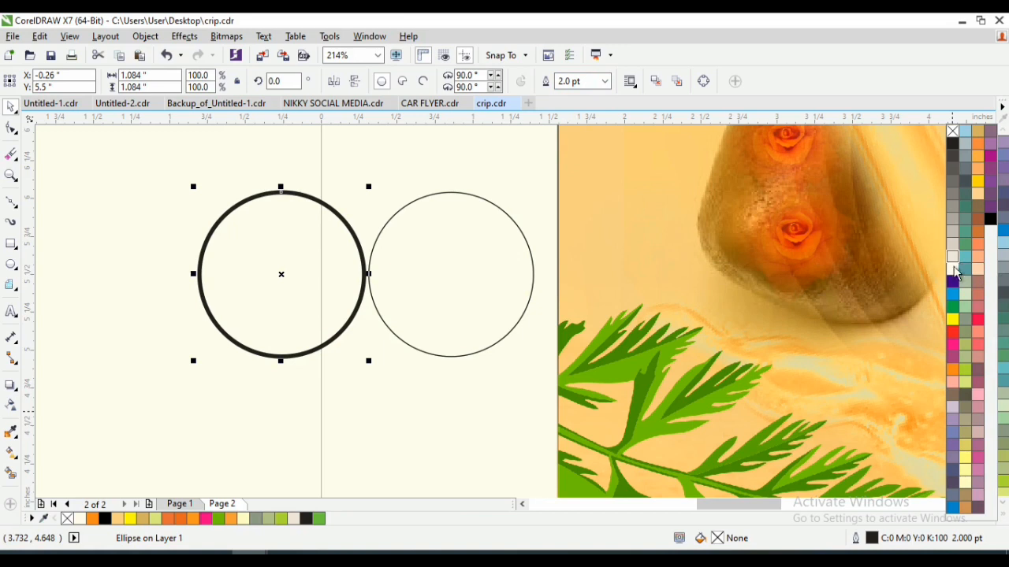
left_click(952, 268)
- Add a drop shadow to the left circle with outward feathering, opacity 57 and feathering 8
left_click(7, 387)
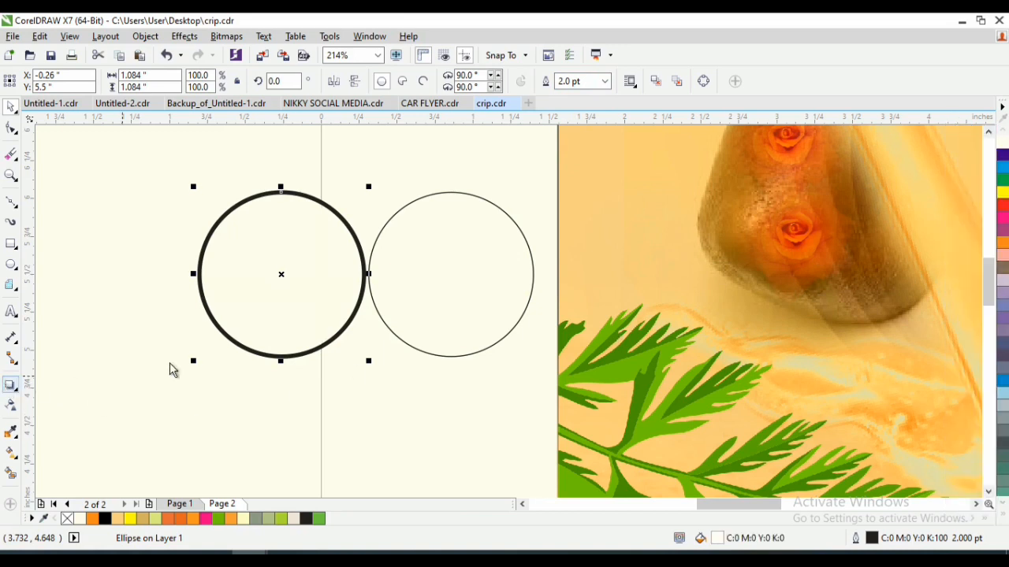
left_click(15, 387)
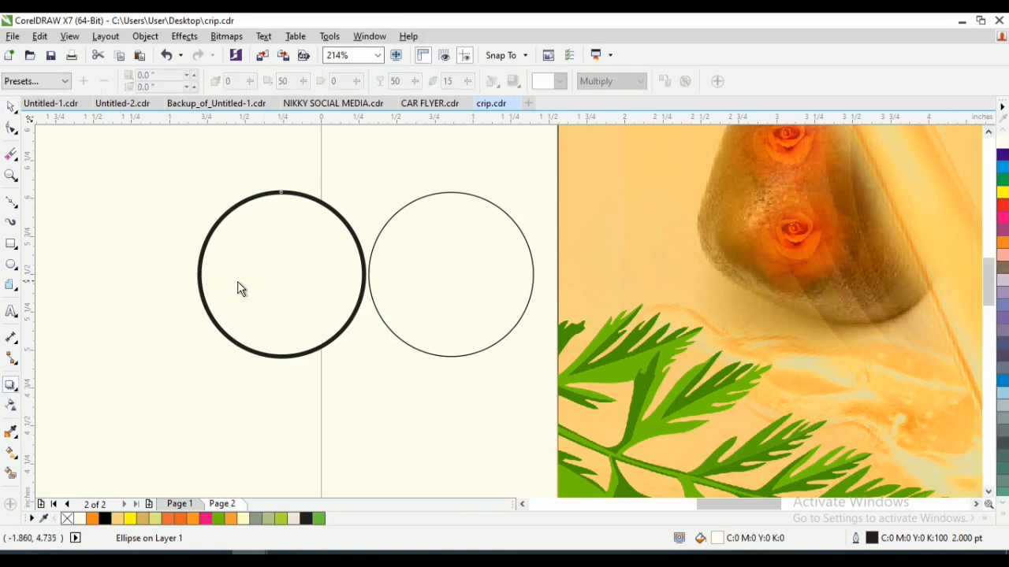
left_click_drag(280, 274, 271, 320)
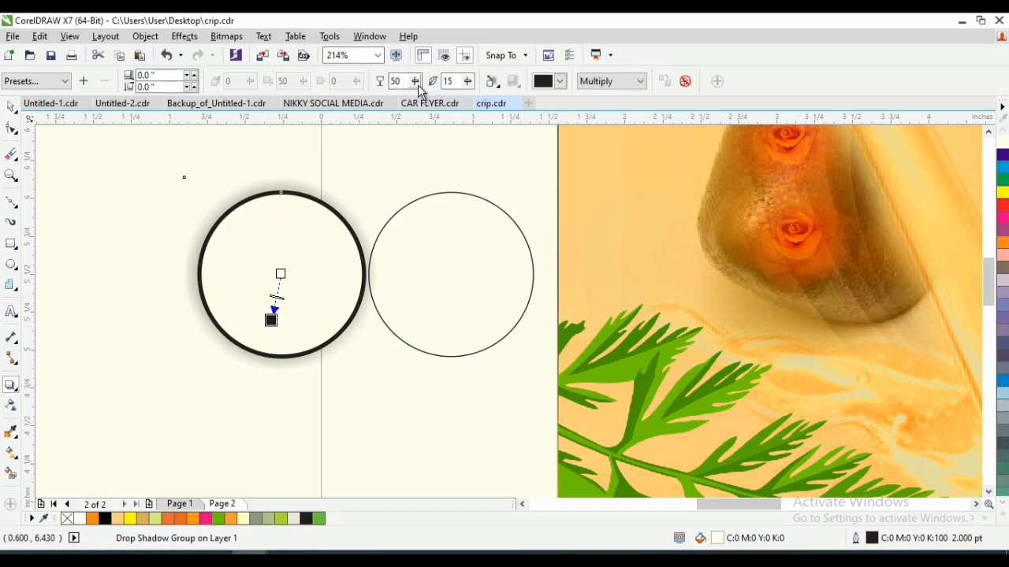
left_click(490, 81)
left_click(523, 131)
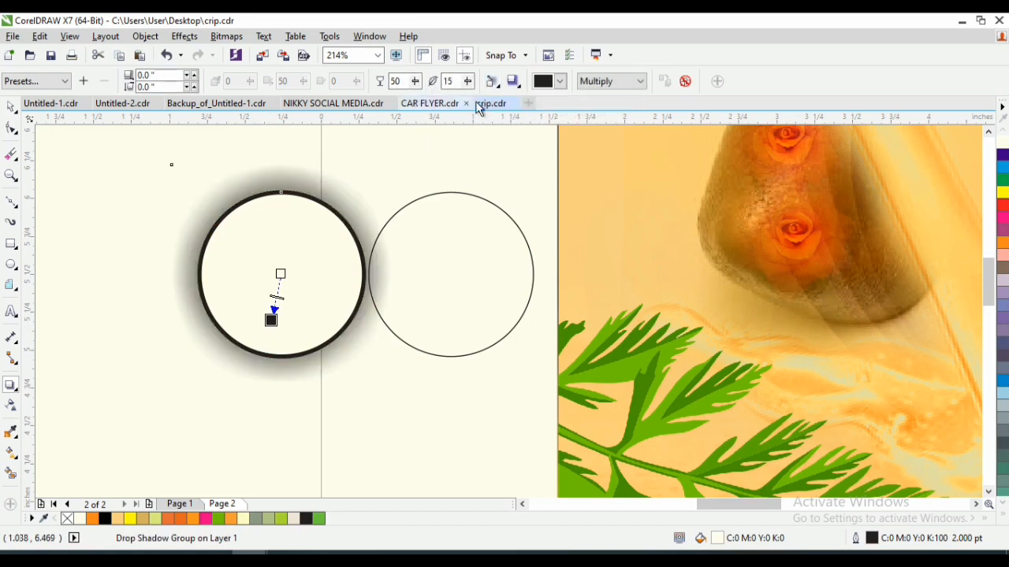
left_click_drag(471, 81, 424, 90)
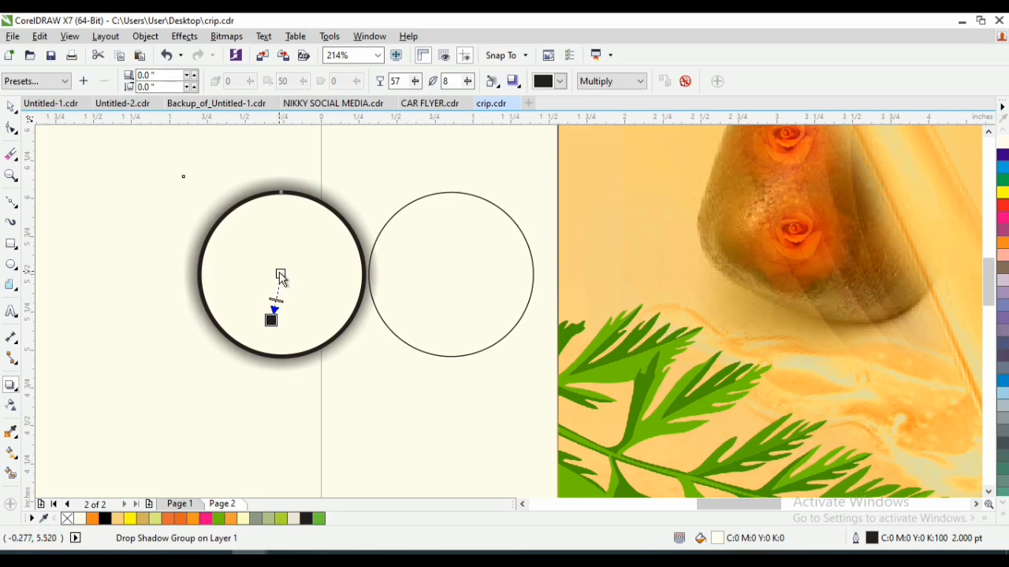
- Offset the left circle's drop shadow about 0.1 inch downward
left_click_drag(271, 320, 273, 355)
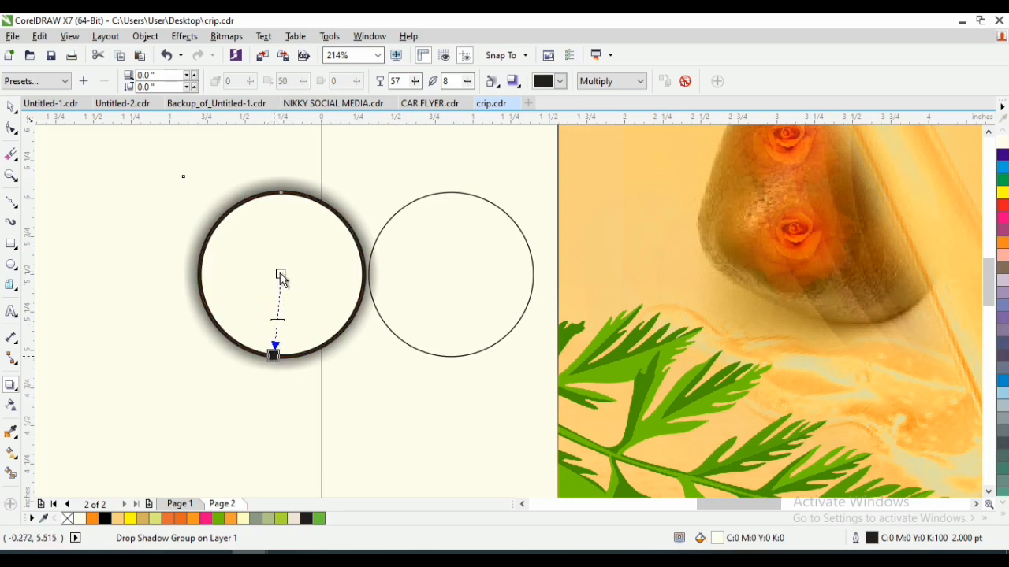
left_click_drag(280, 274, 274, 316)
key("ctrl+z")
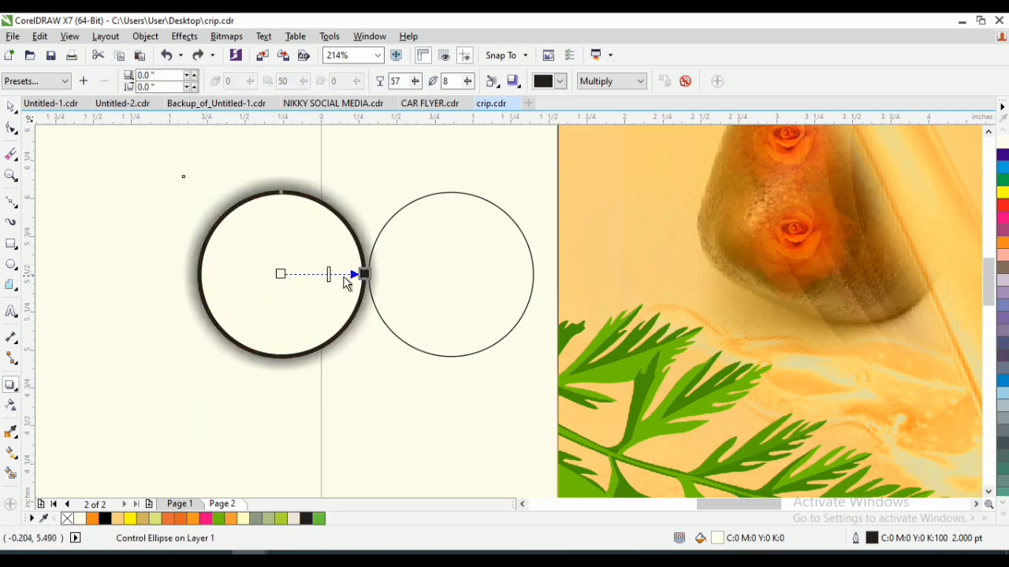
left_click_drag(362, 274, 276, 379)
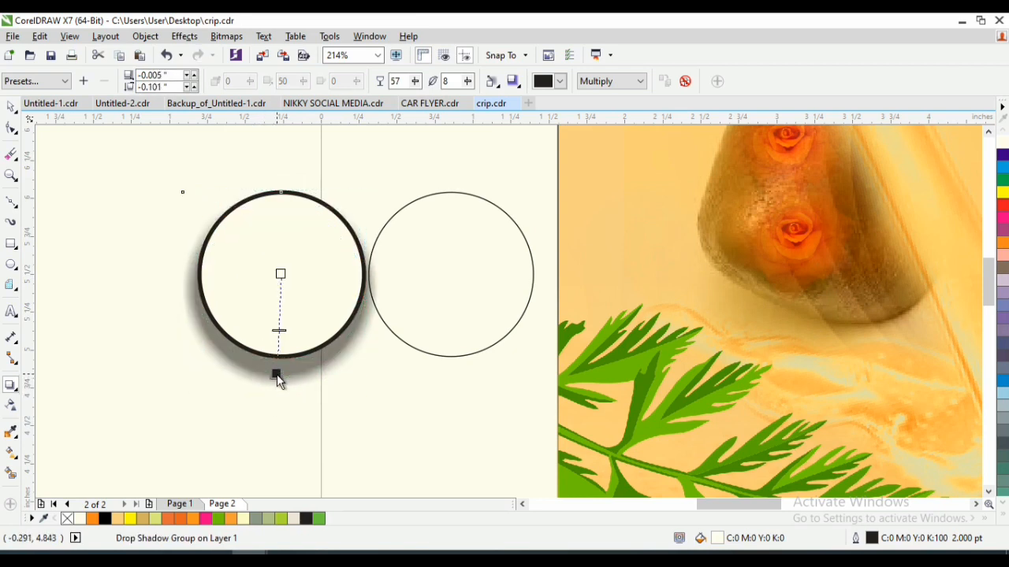
key("space")
left_click(178, 409)
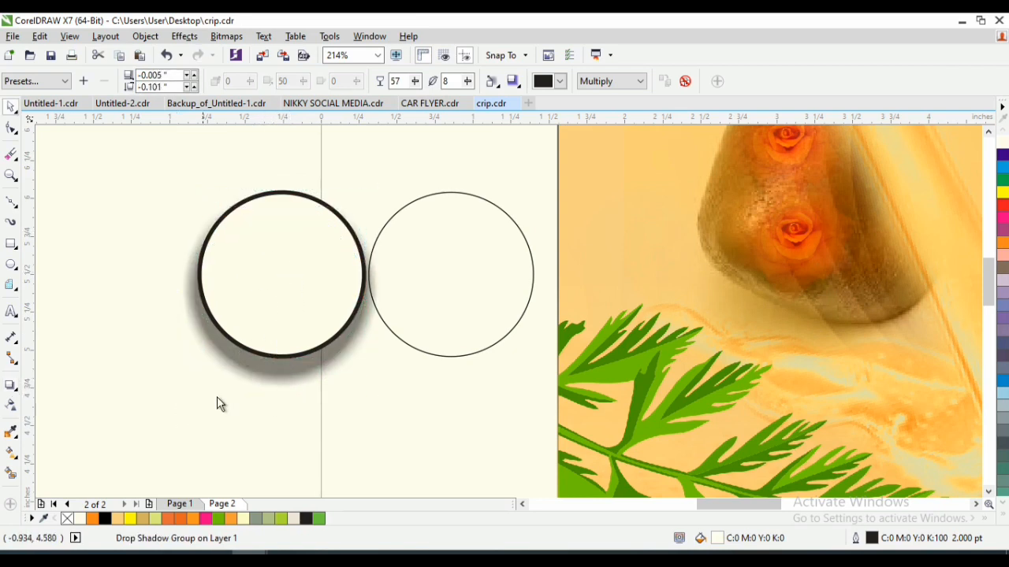
- Break the left circle's drop shadow group apart
left_click(262, 370)
left_click(148, 36)
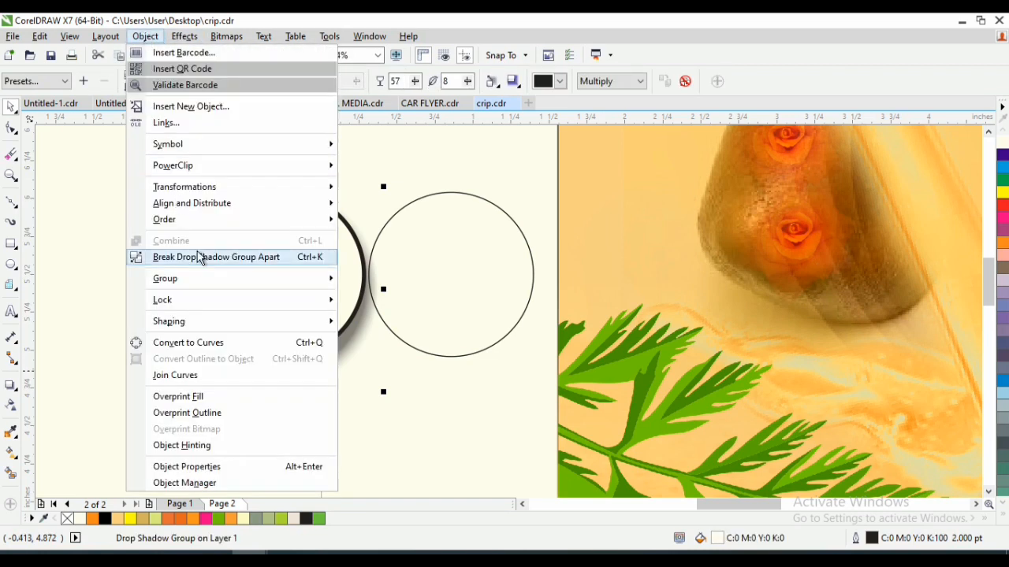
left_click(186, 259)
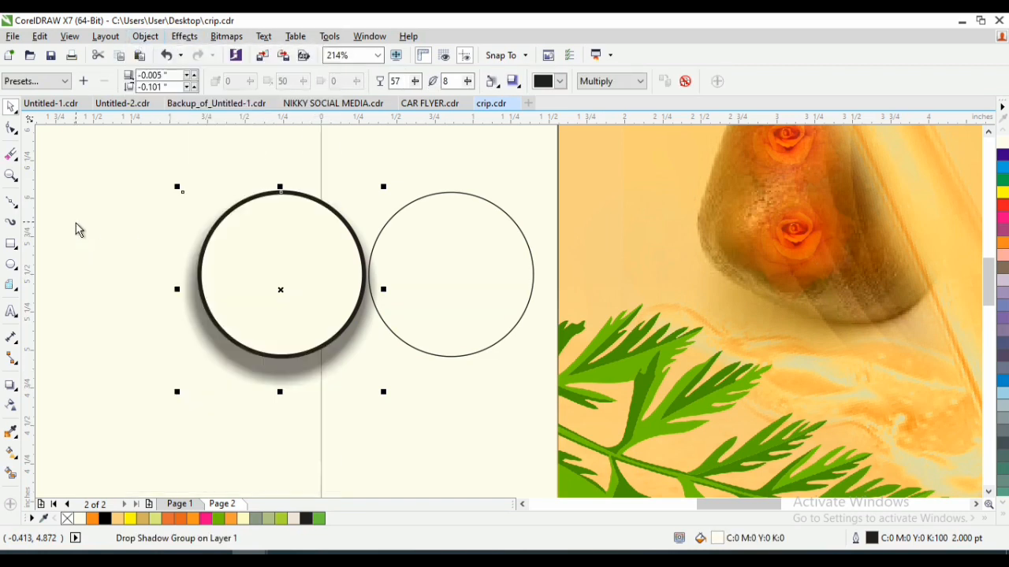
left_click(261, 383)
left_click(145, 36)
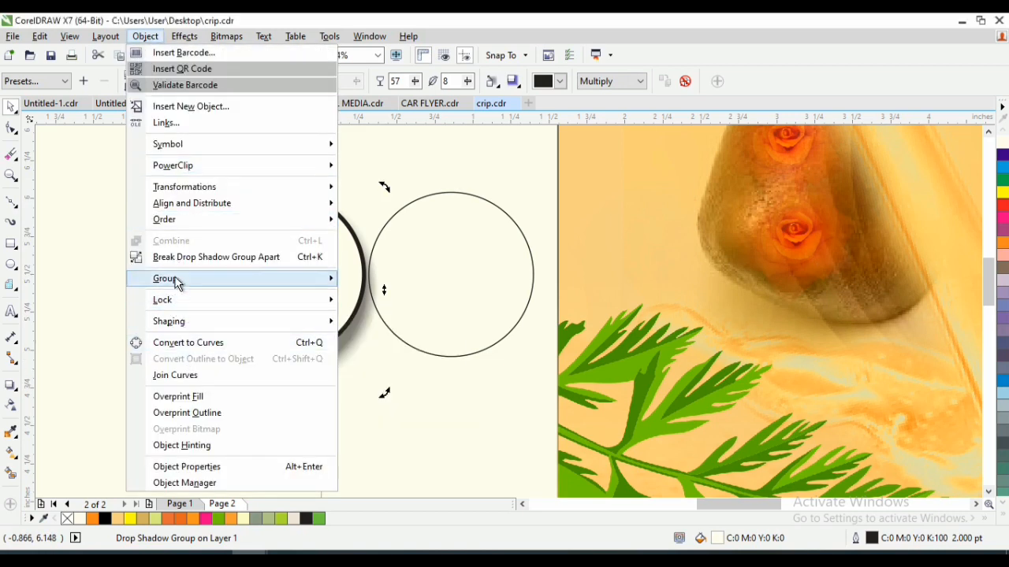
left_click(180, 256)
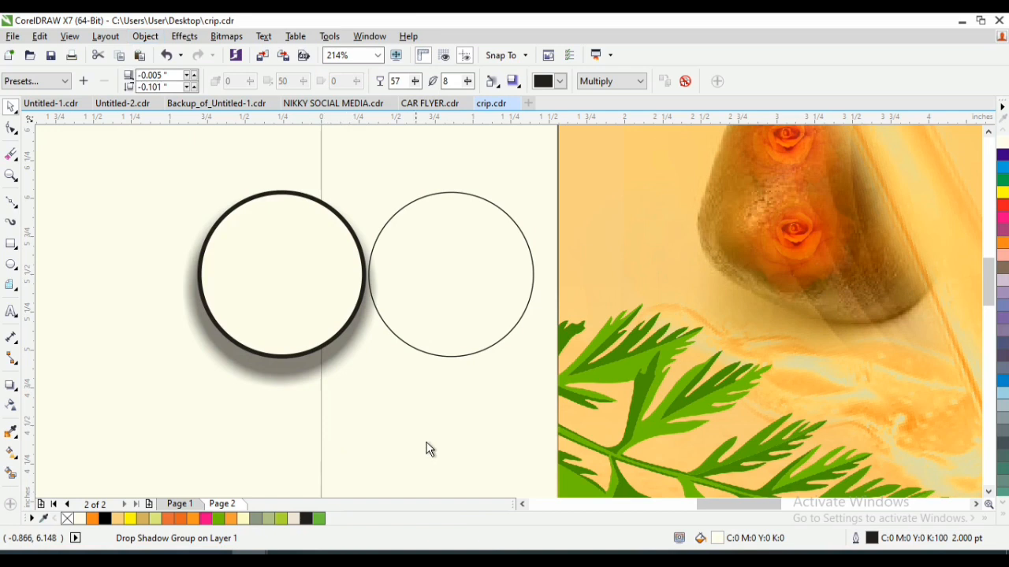
- Trim the separated shadow with the left circle, and delete that circle so only the crescent shadow remains
left_click(287, 294)
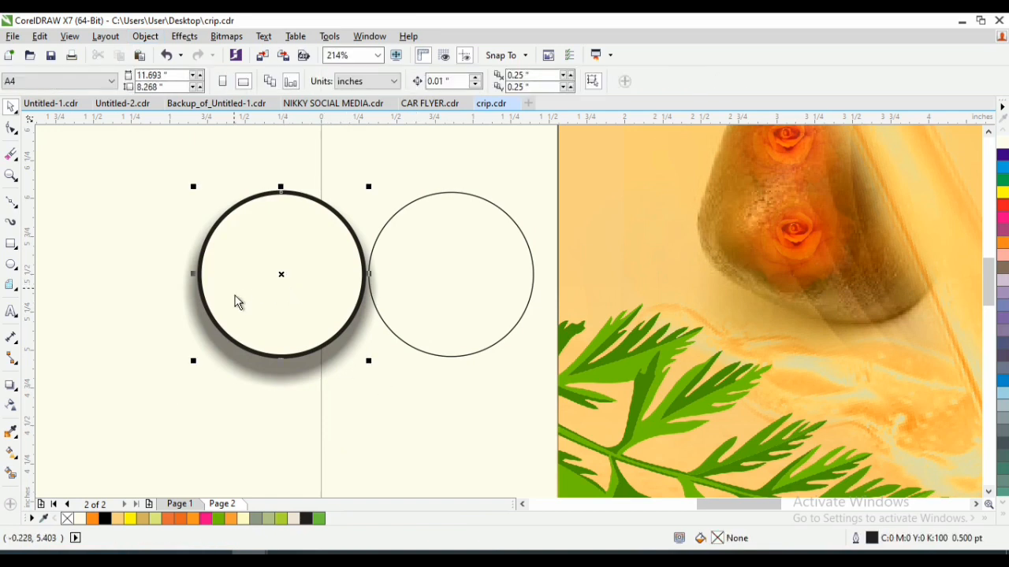
left_click(296, 373, "shift")
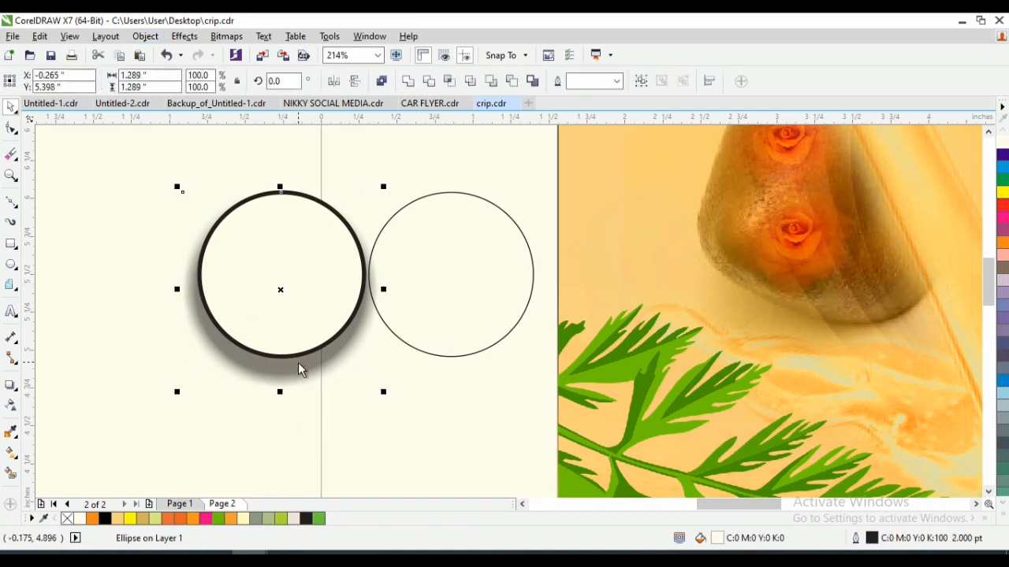
left_click(427, 82)
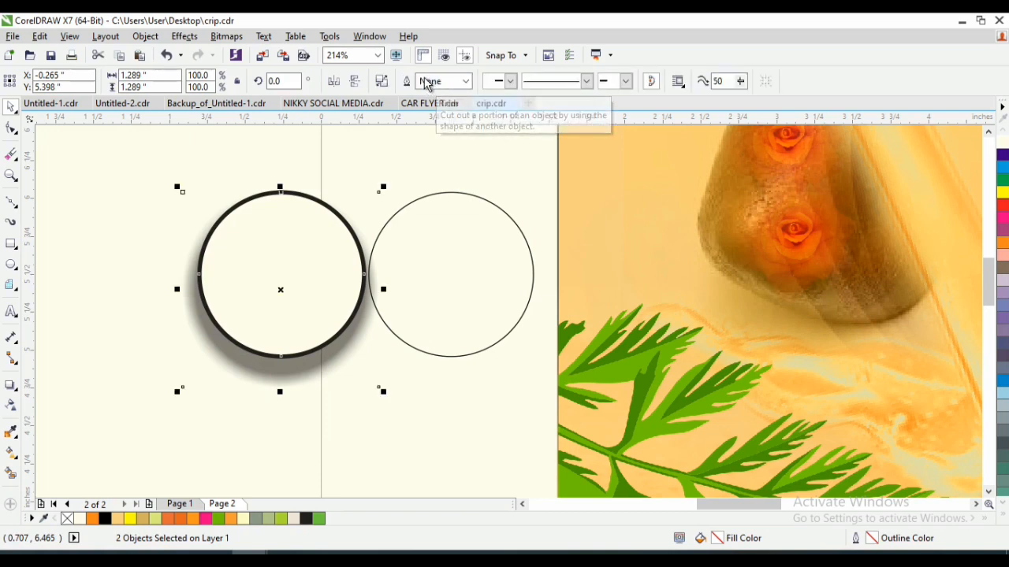
left_click(136, 180)
left_click(256, 275)
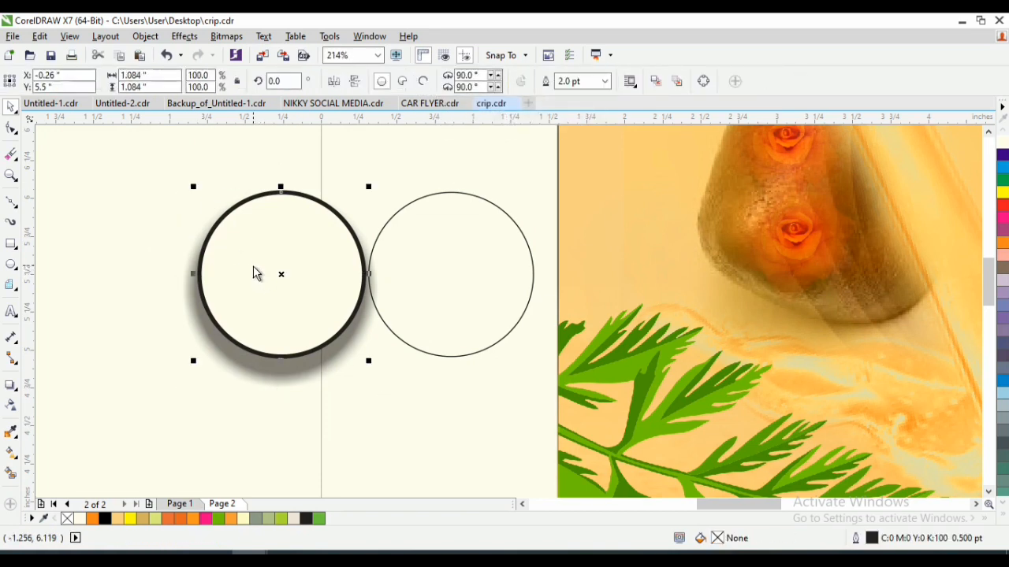
key("Delete")
left_click(295, 362)
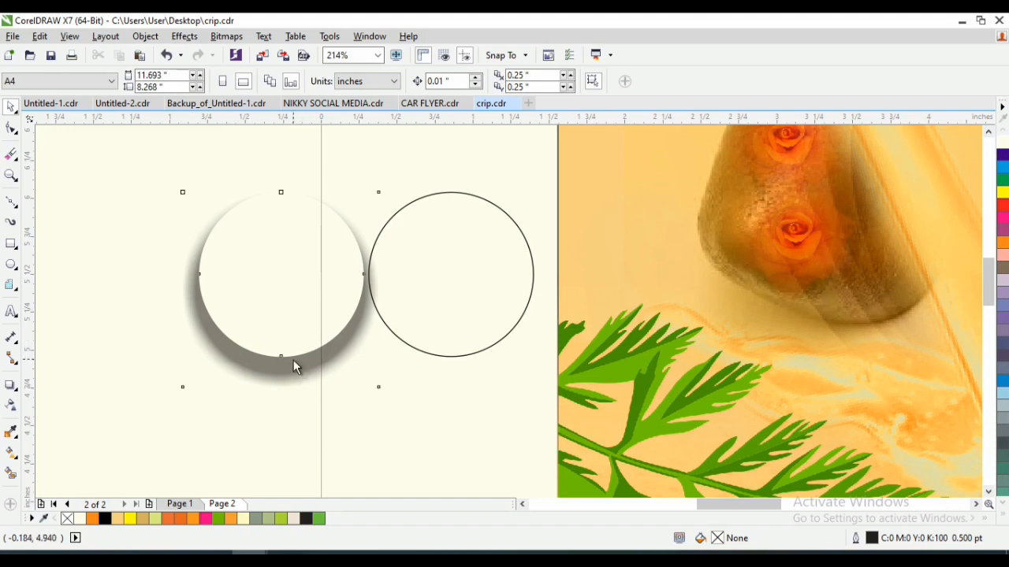
- Fill the remaining outlined circle with rich black, C100 M100 Y100 K100
left_click(481, 282)
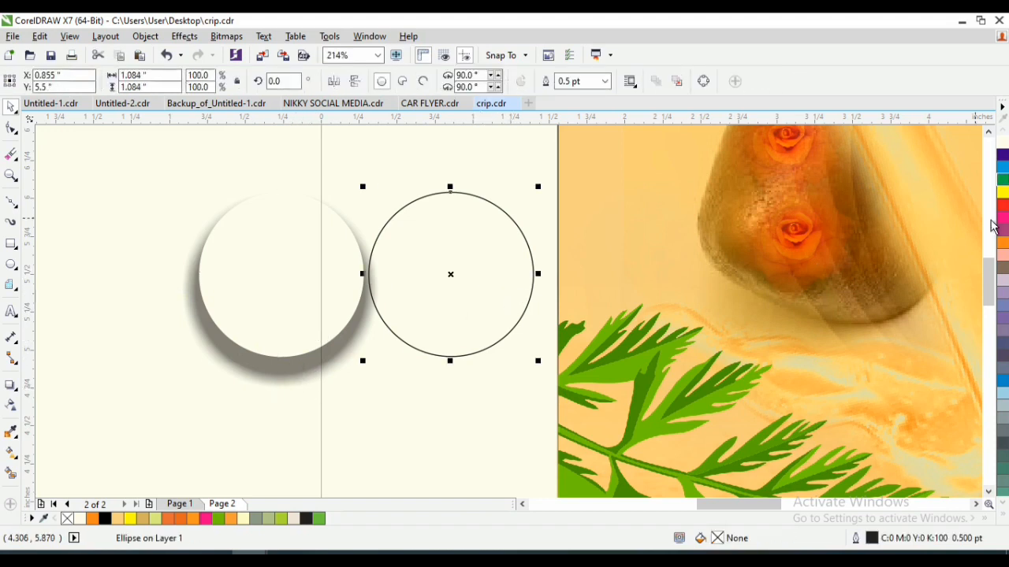
left_click(1004, 520)
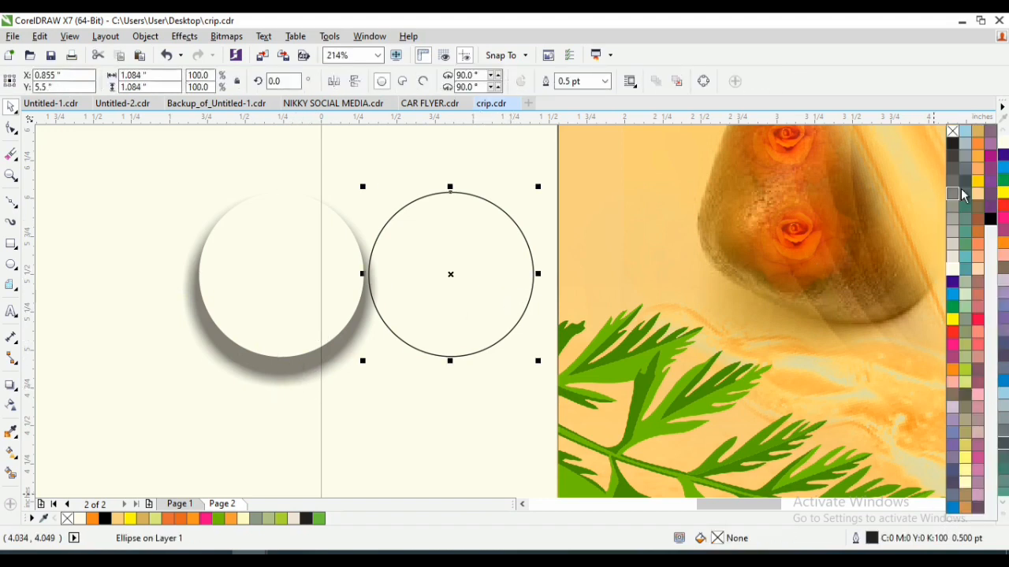
left_click(991, 221)
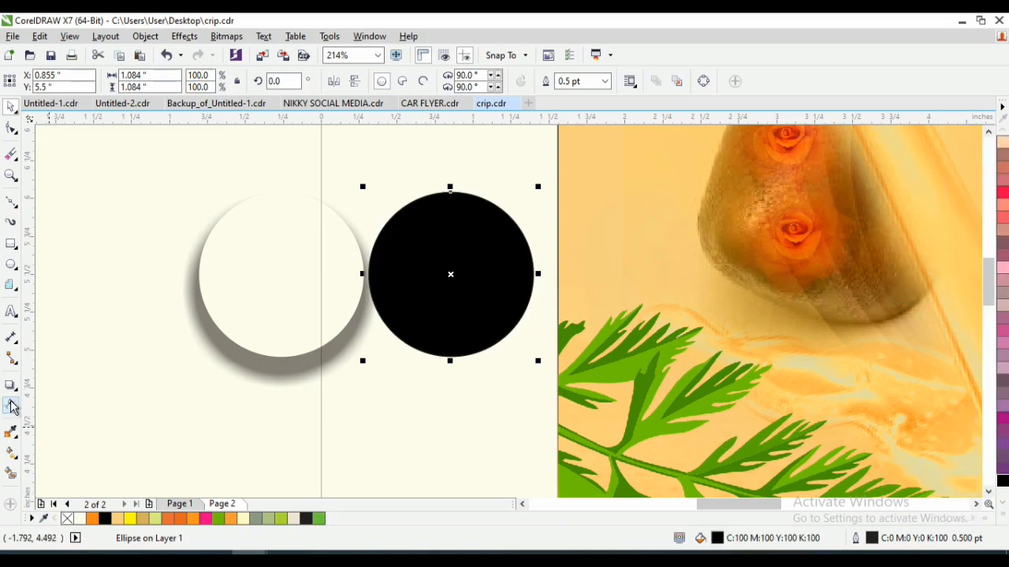
- Apply a vertical linear transparency to the black circle, fading from dark at its upper edge to fully transparent near its centre
left_click(11, 406)
left_click_drag(449, 211, 446, 268)
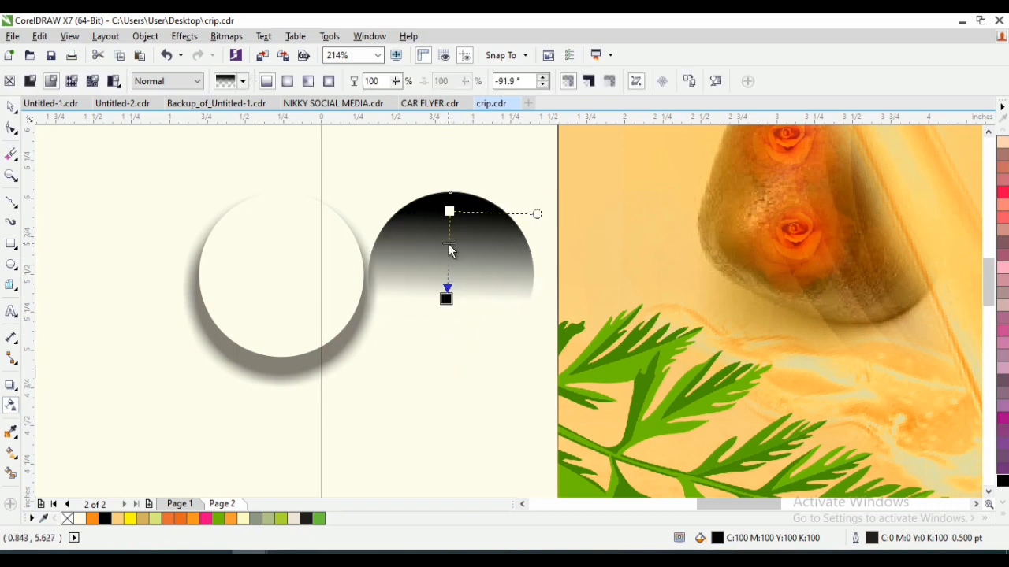
left_click_drag(449, 211, 438, 176)
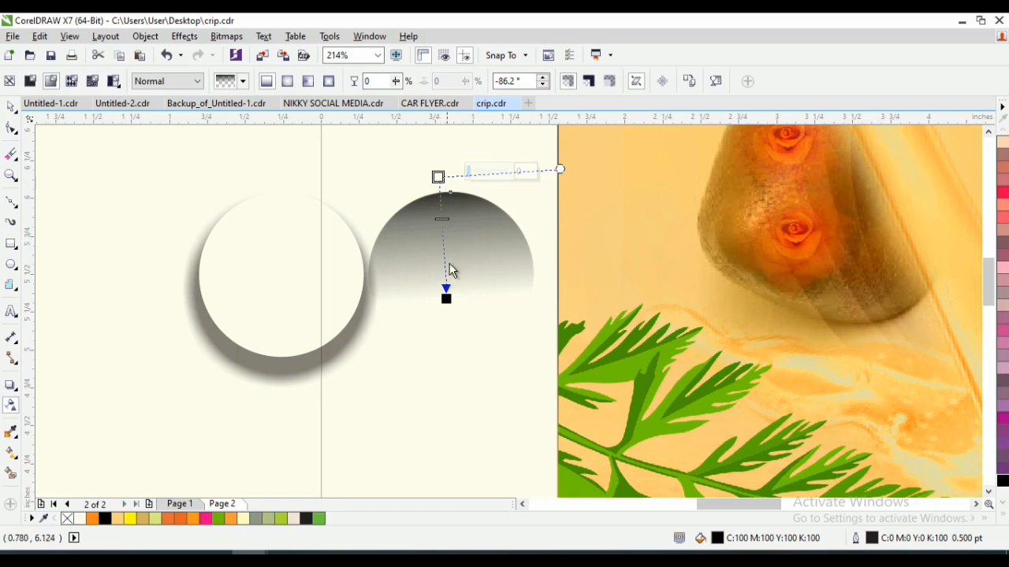
left_click_drag(447, 299, 439, 277)
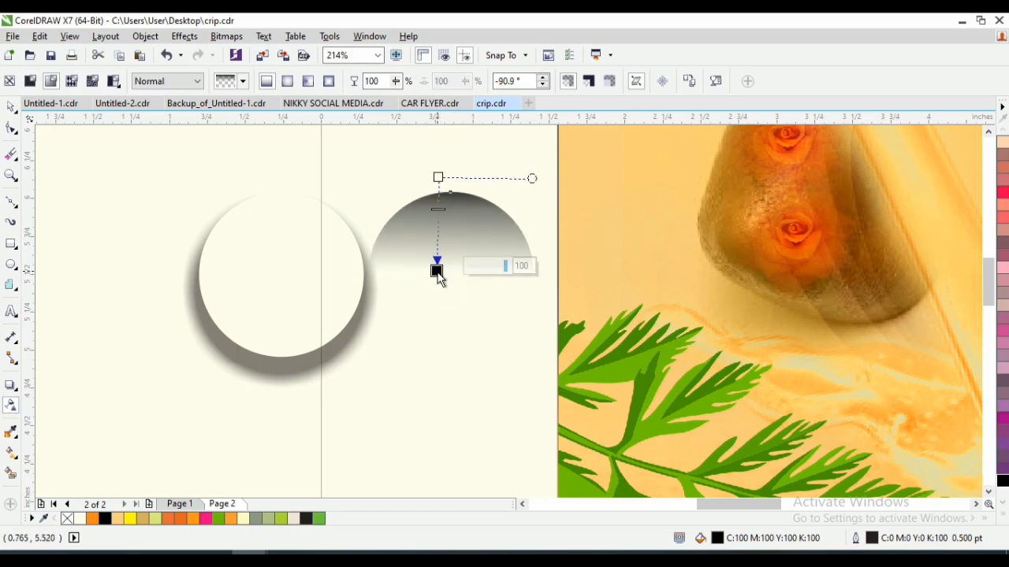
- Move the faded circle onto the trimmed shadow so their edges line up and form a droplet
key("space")
left_click_drag(455, 216, 283, 218)
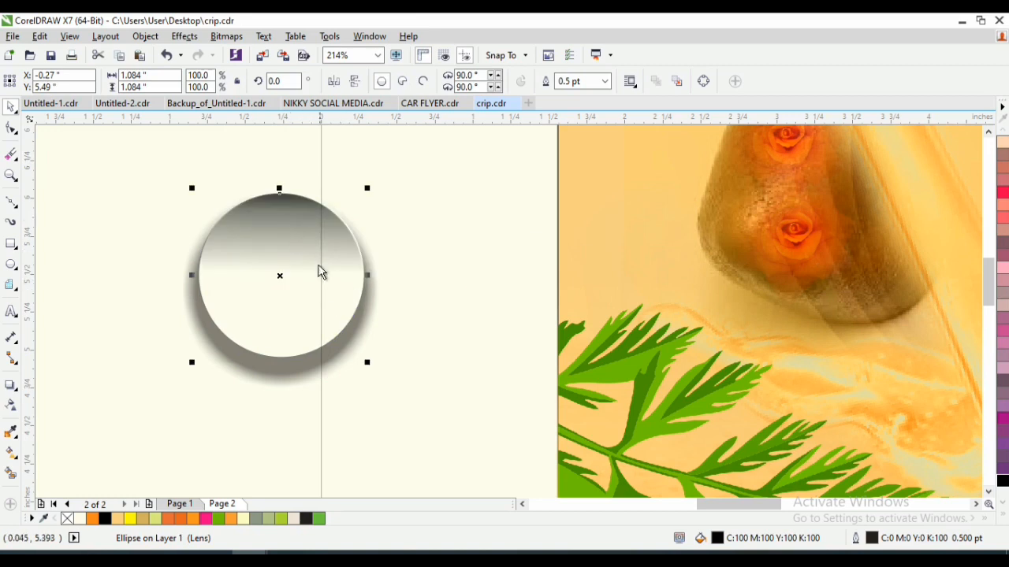
left_click_drag(317, 253, 316, 259)
- Select the faded circle and its shadow together and move the droplet onto the arm beside the logo-side rose
key("z")
key("shift+F4")
key("space")
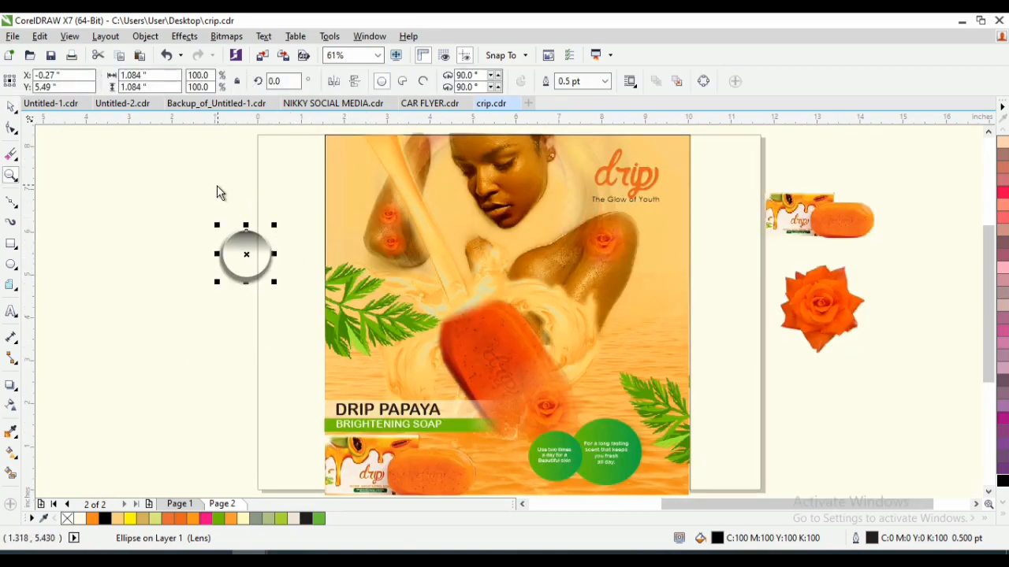
left_click_drag(212, 190, 282, 281)
left_click_drag(246, 253, 556, 258)
- Scale the droplet down to about 0.74 inch and place it on the arm just below the rose
key("z")
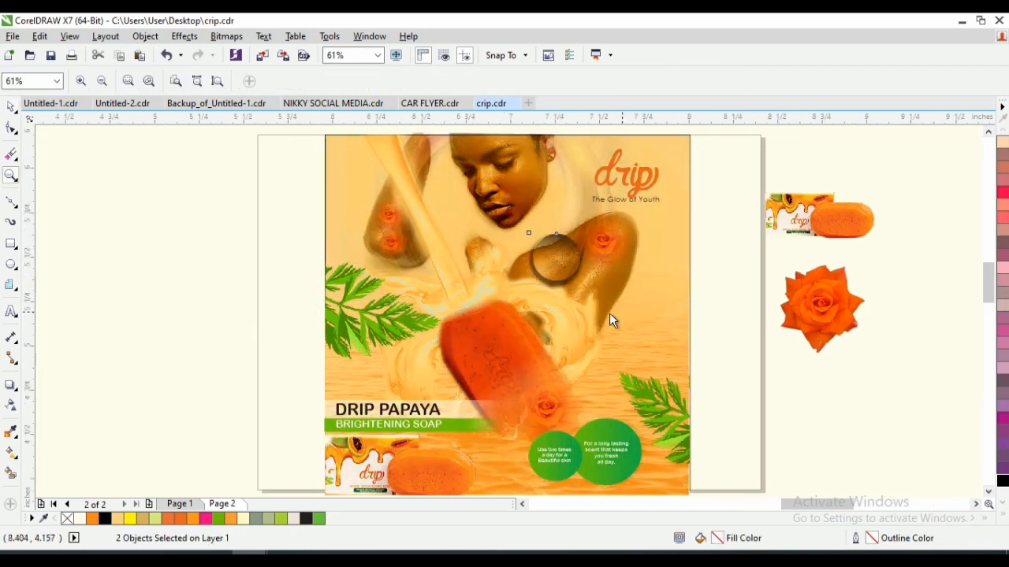
key("shift+F2")
left_click_drag(622, 406, 571, 388)
left_click_drag(503, 279, 655, 343)
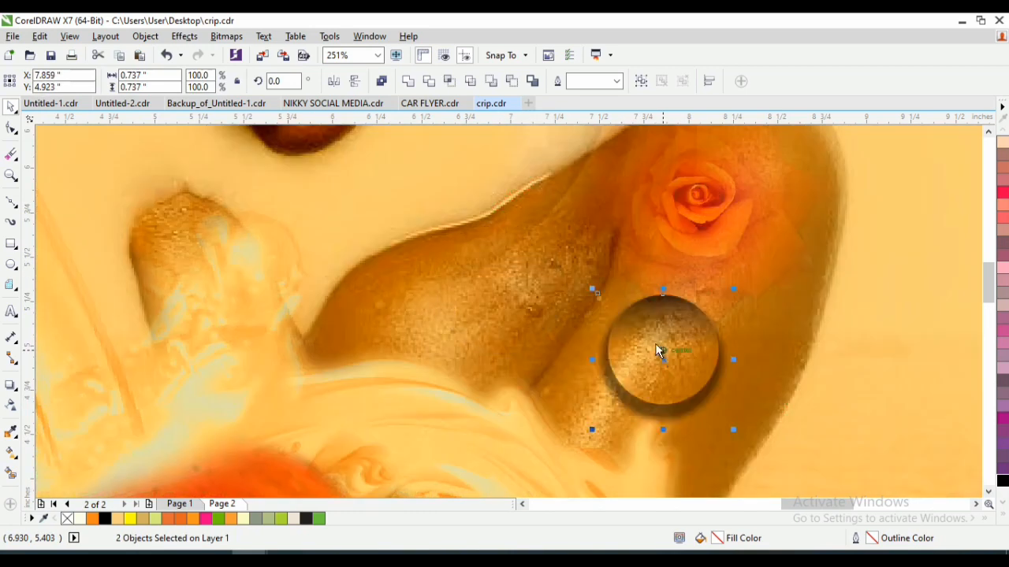
- Shrink the droplet below the rose further, to about 0.69 inch
key("F2")
left_click_drag(608, 260, 742, 434)
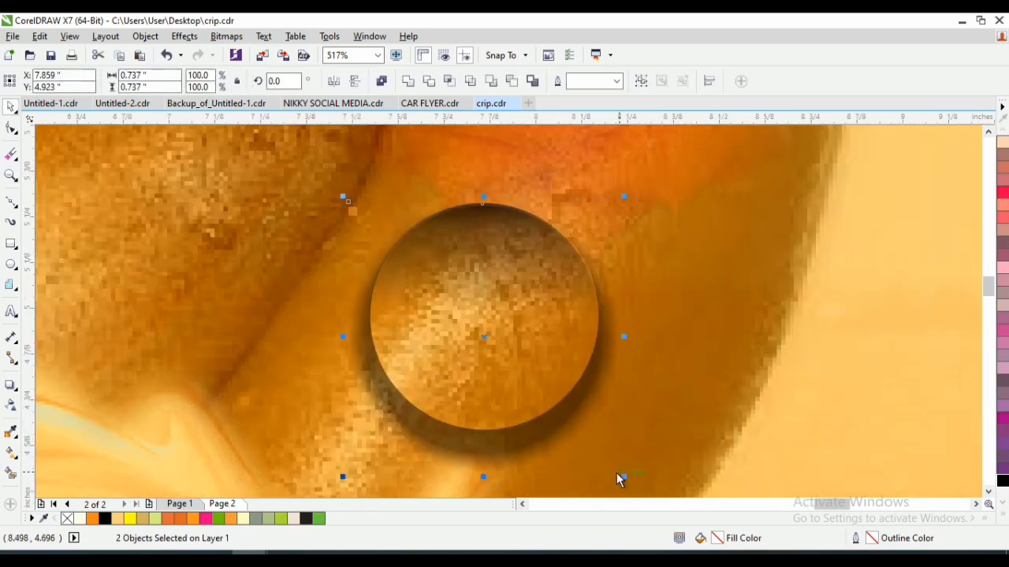
left_click_drag(624, 476, 614, 468)
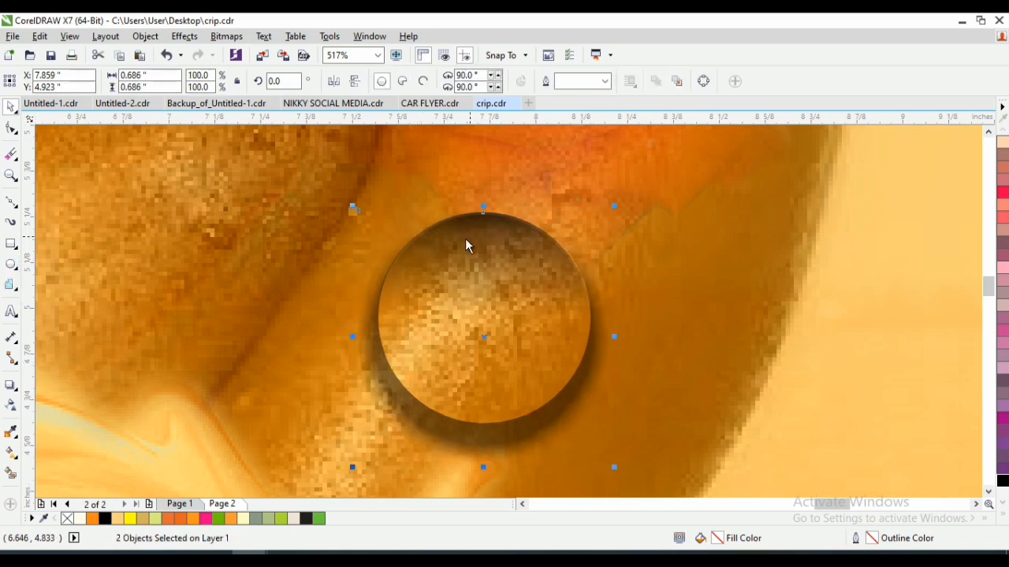
- Draw an ellipse about 0.30 by 0.18 inch inside the droplet's upper part and give it a white fill and outline
left_click_drag(435, 231, 554, 306)
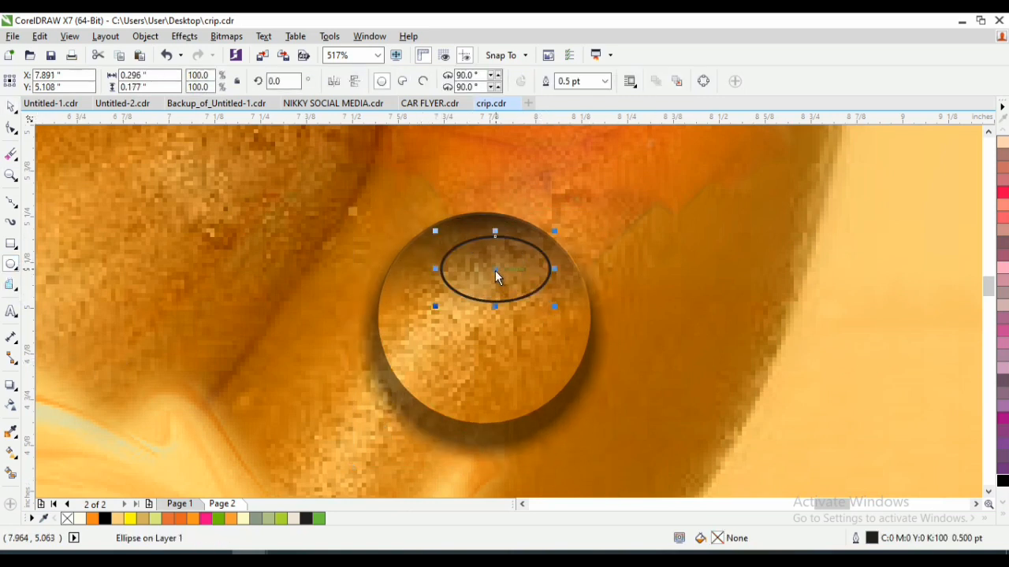
key("space")
left_click_drag(495, 270, 476, 265)
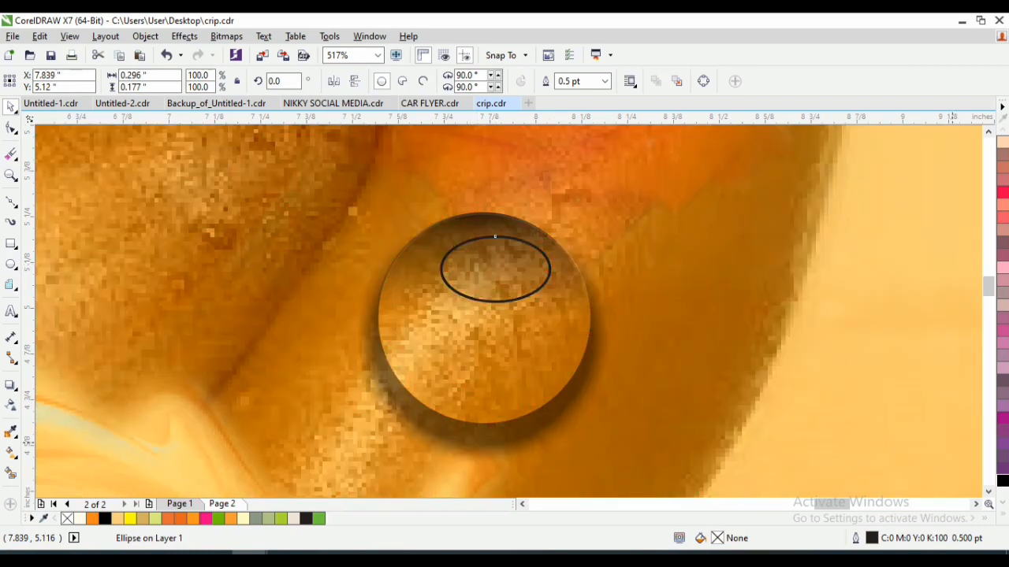
left_click(1004, 514)
left_click(952, 268)
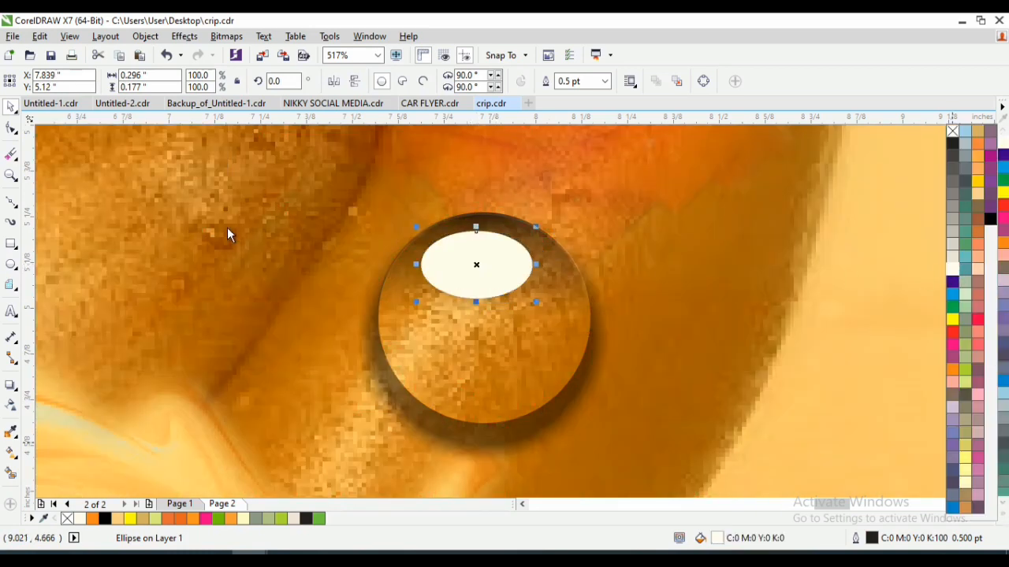
- Convert the white ellipse to curves and pull its top node up to meet the droplet's upper edge
left_click(11, 204)
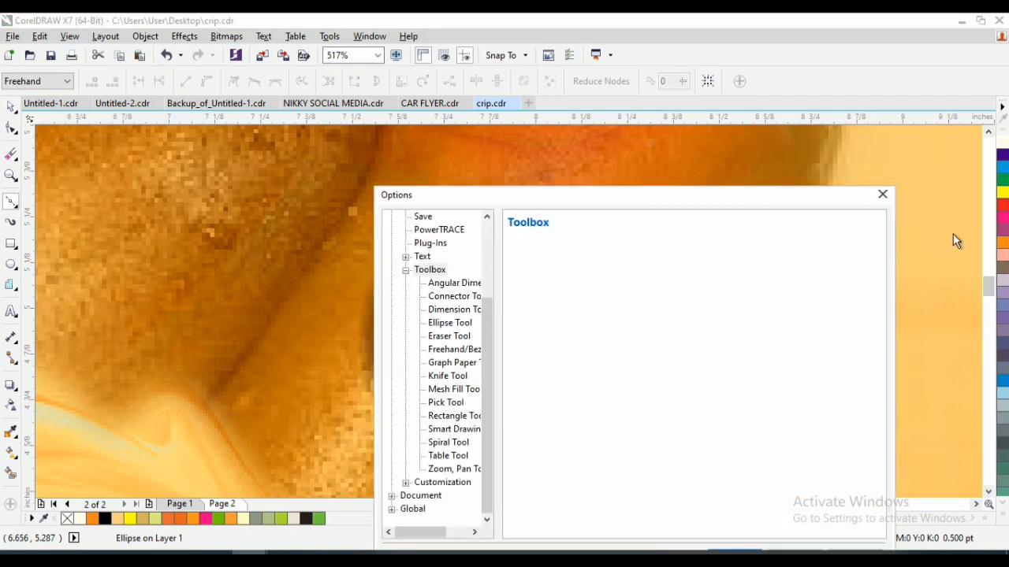
left_click(881, 195)
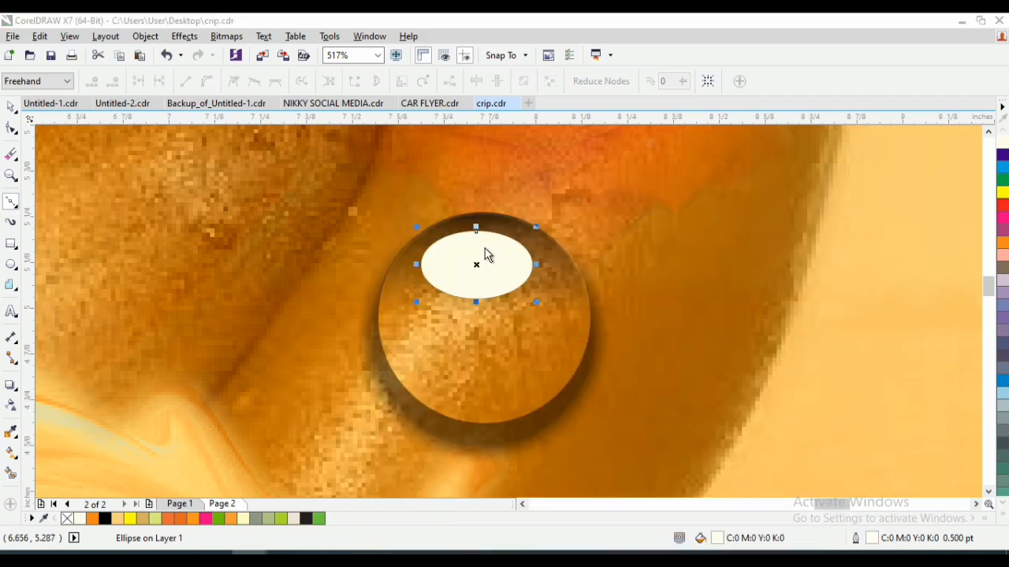
left_click(11, 127)
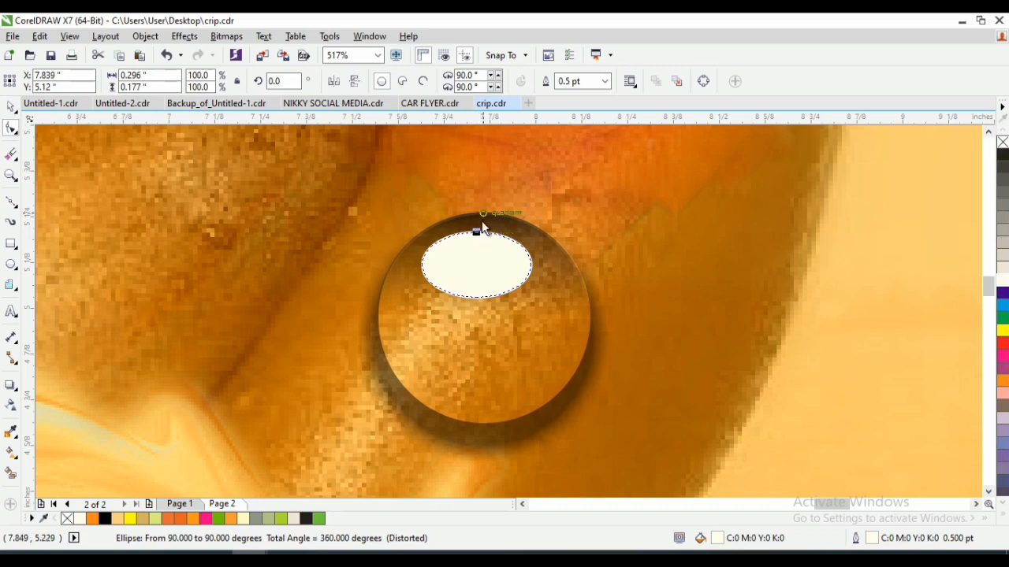
key("space")
right_click(482, 264)
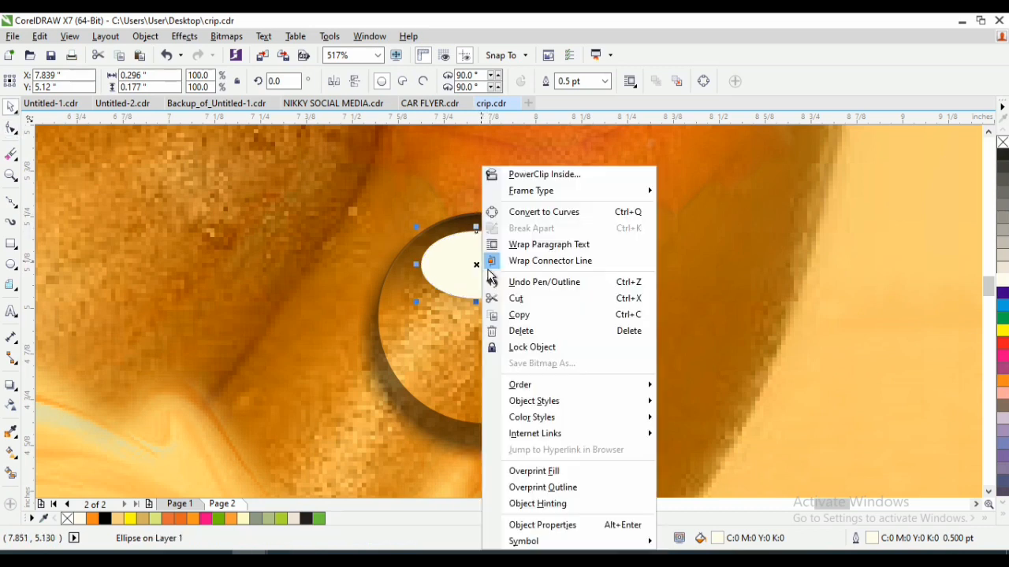
left_click(539, 213)
key("space")
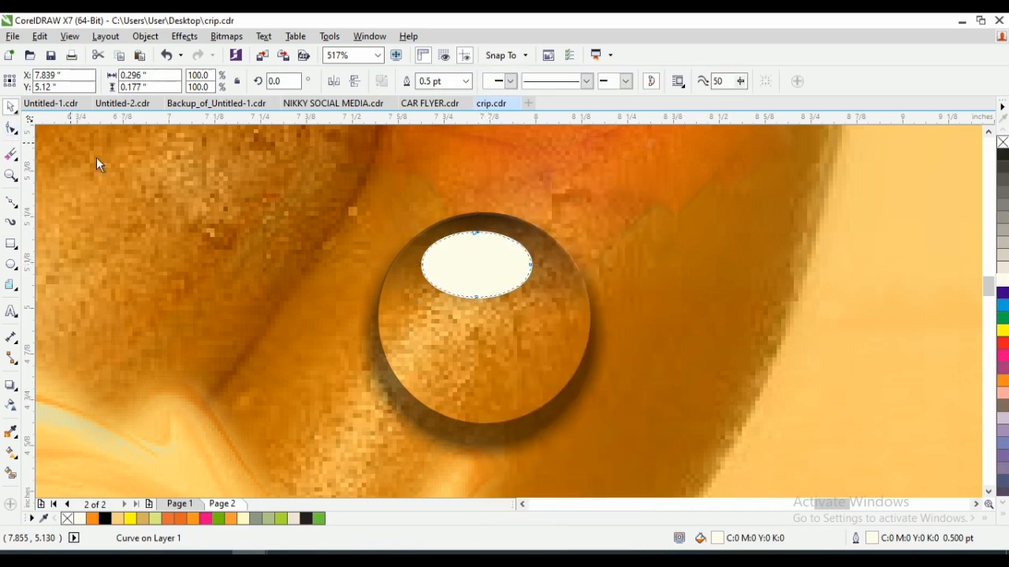
left_click_drag(479, 232, 487, 215)
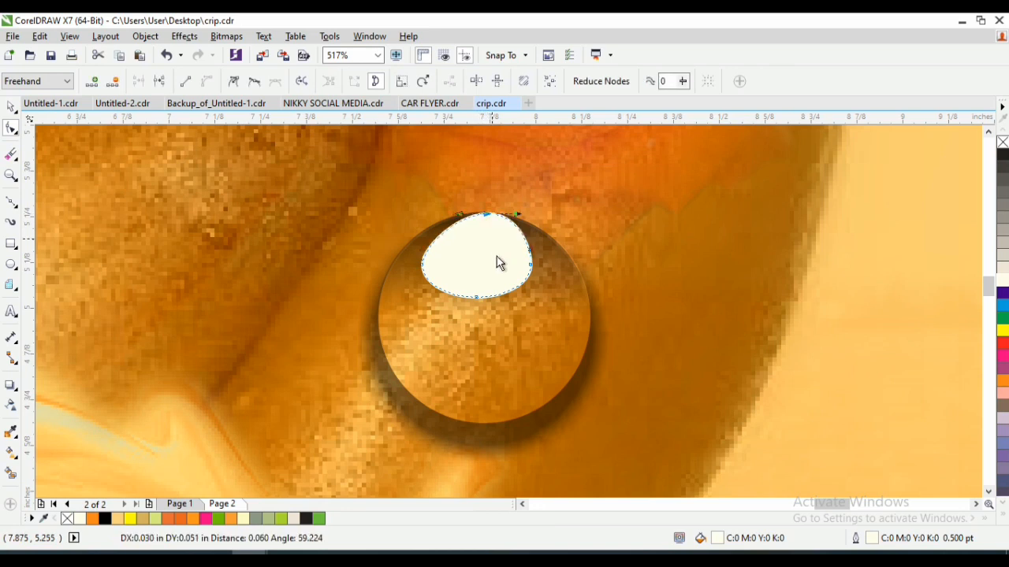
- Apply a linear transparency to the upper highlight so it fades from white at its top toward its lower edge
key("space")
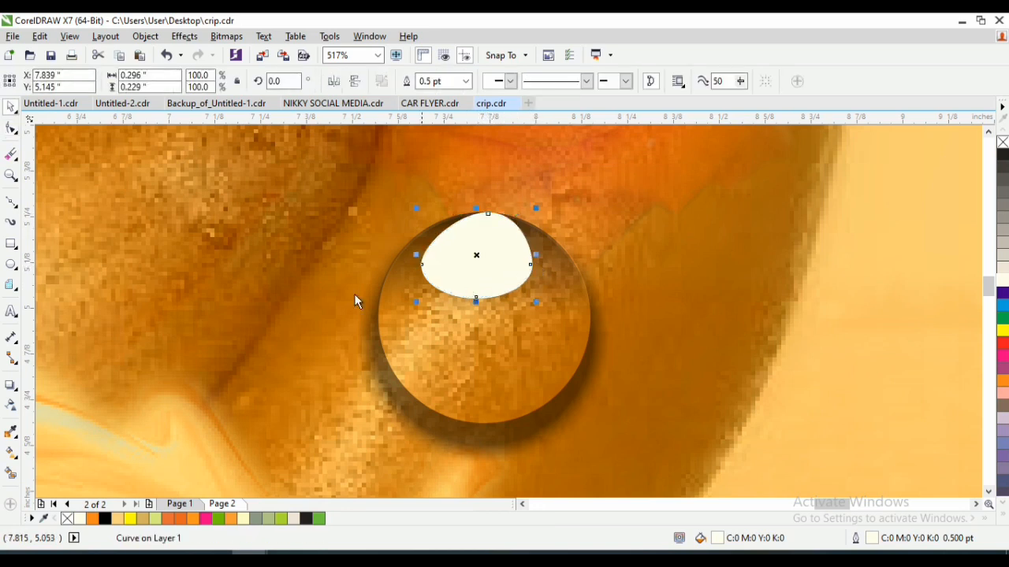
left_click(11, 405)
left_click_drag(483, 244, 496, 212)
- Reshape the upper highlight by moving its right and bottom nodes outward to the right, widening it to about 0.33 inch
key("F10")
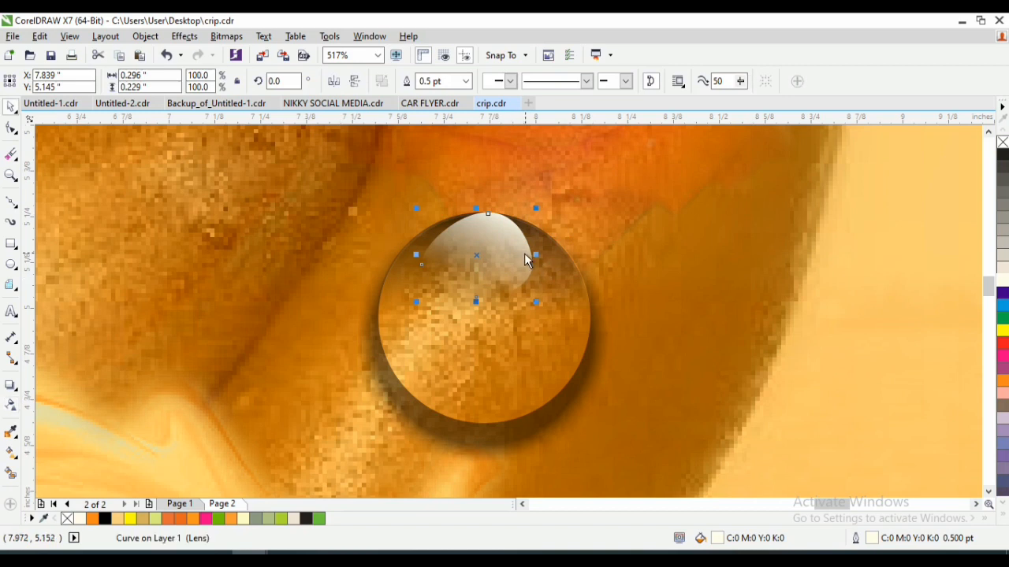
left_click(530, 255)
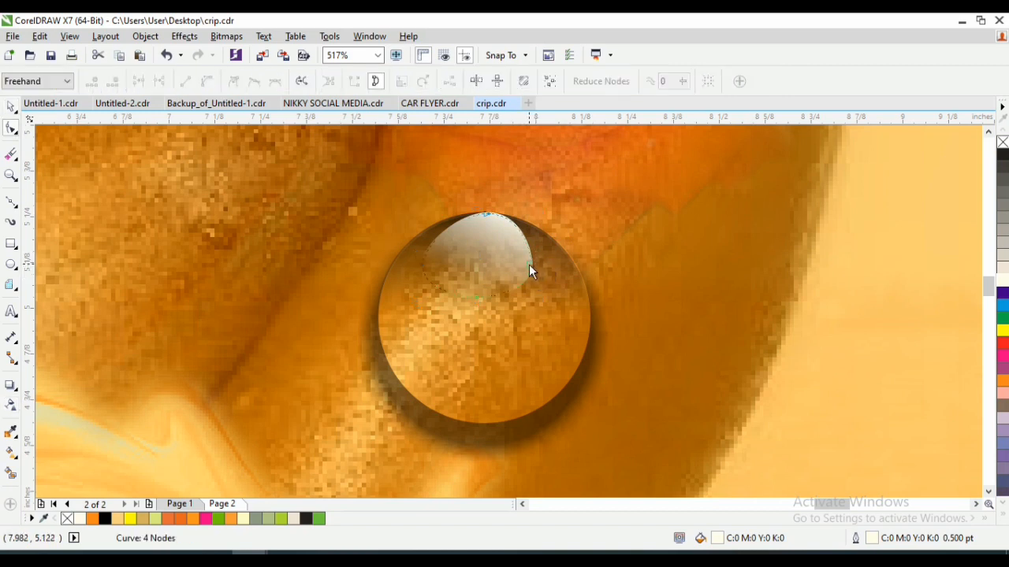
left_click_drag(529, 265, 539, 261)
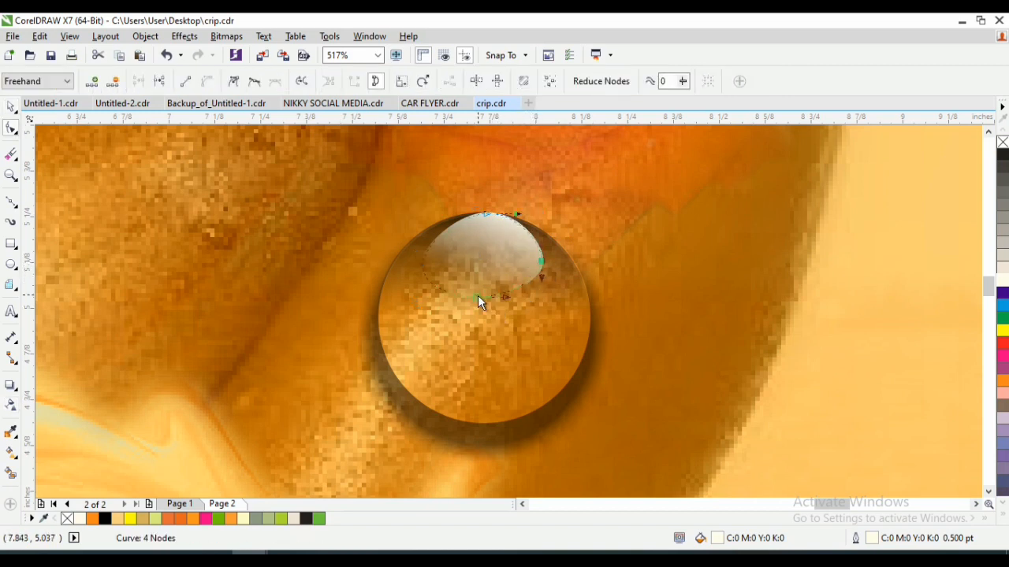
left_click_drag(479, 295, 496, 297)
key("space")
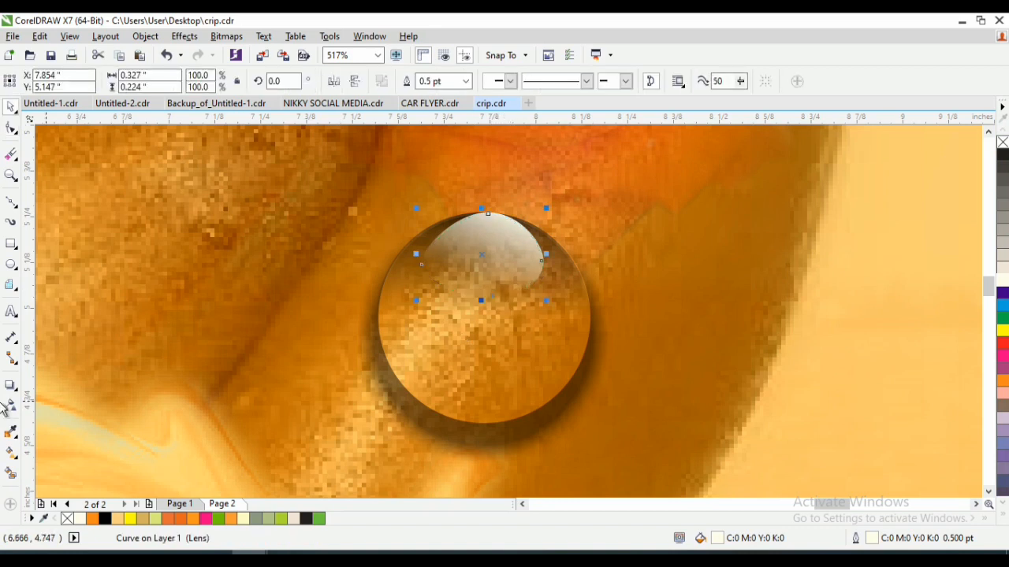
- Draw a flat ellipse about 0.25 by 0.075 inch near the droplet's lower edge, centre it there and fill it white
left_click(11, 265)
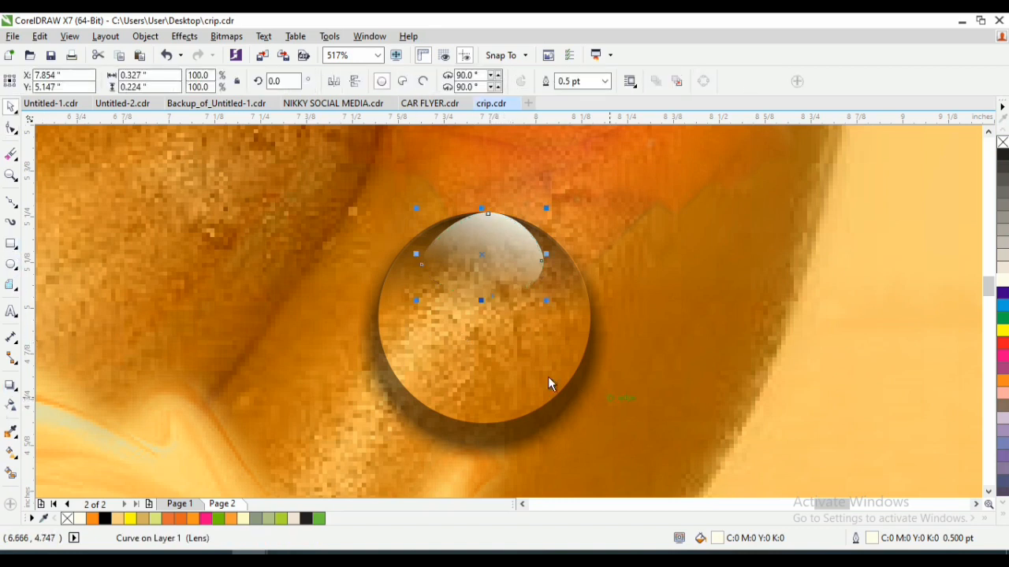
left_click_drag(446, 386, 537, 414)
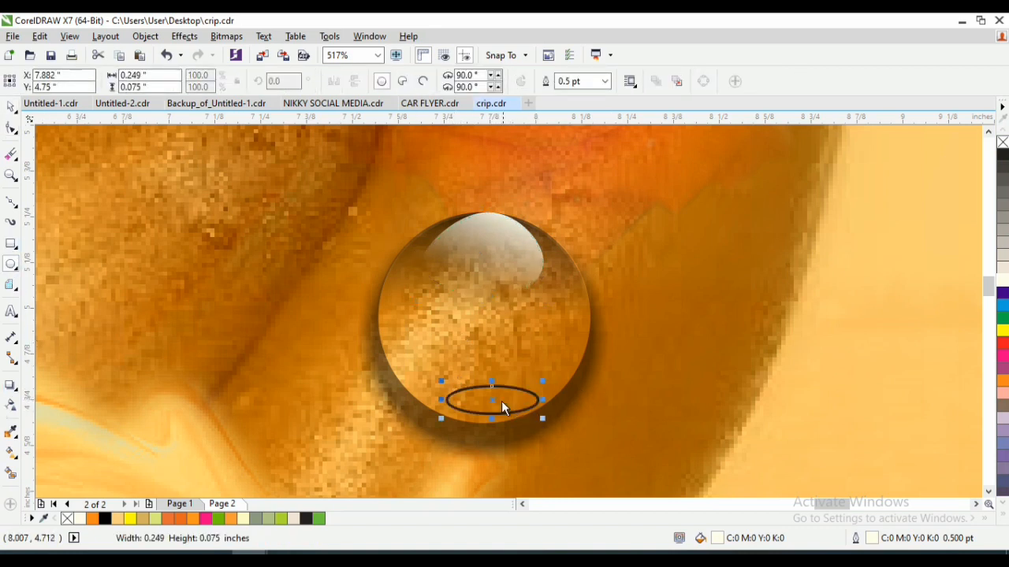
key("space")
left_click_drag(483, 398, 470, 397)
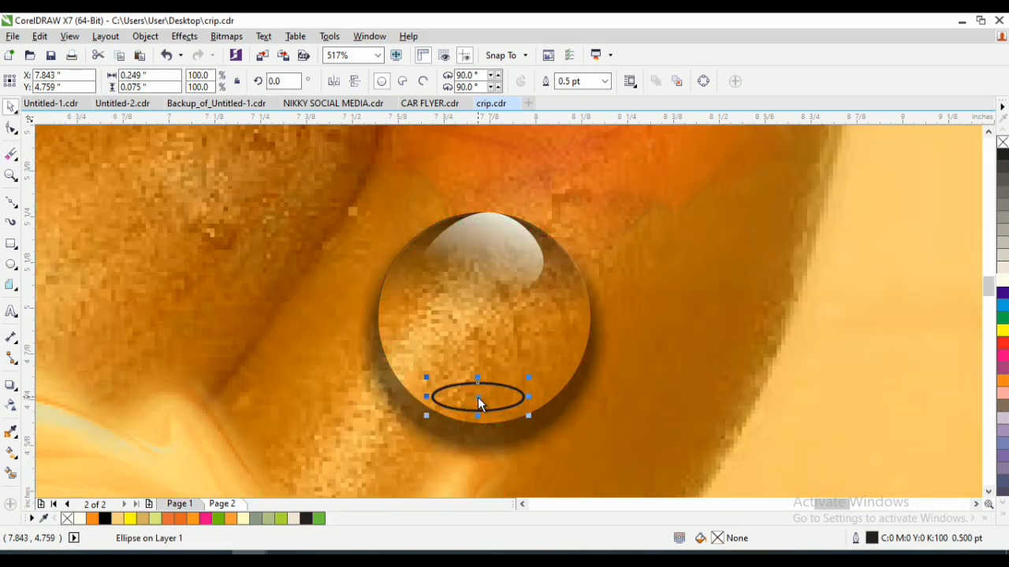
left_click(1002, 281)
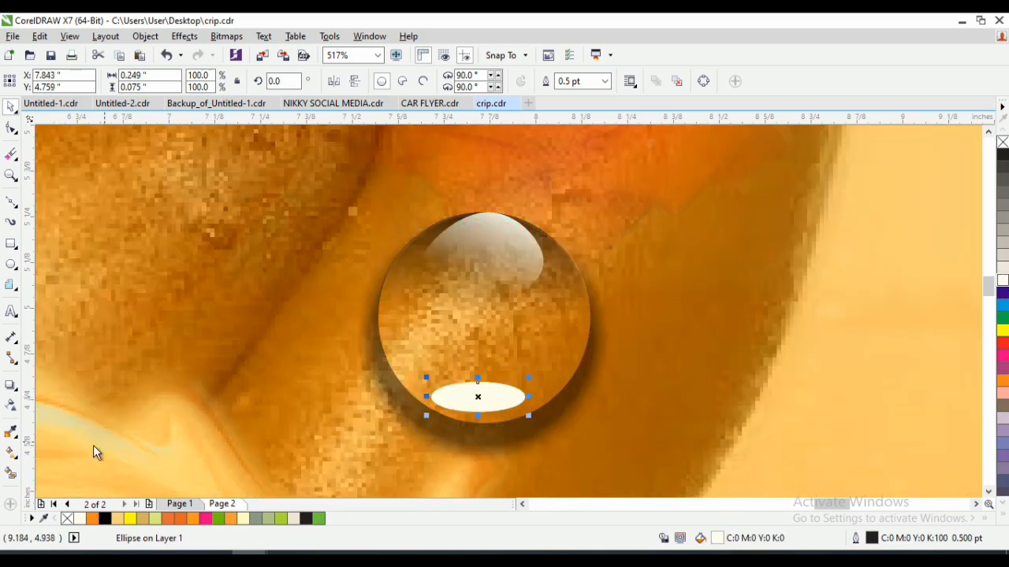
- Fade the lower white ellipse with a linear transparency so its upper-left part dissolves into the droplet
left_click(11, 405)
left_click_drag(481, 404, 478, 383)
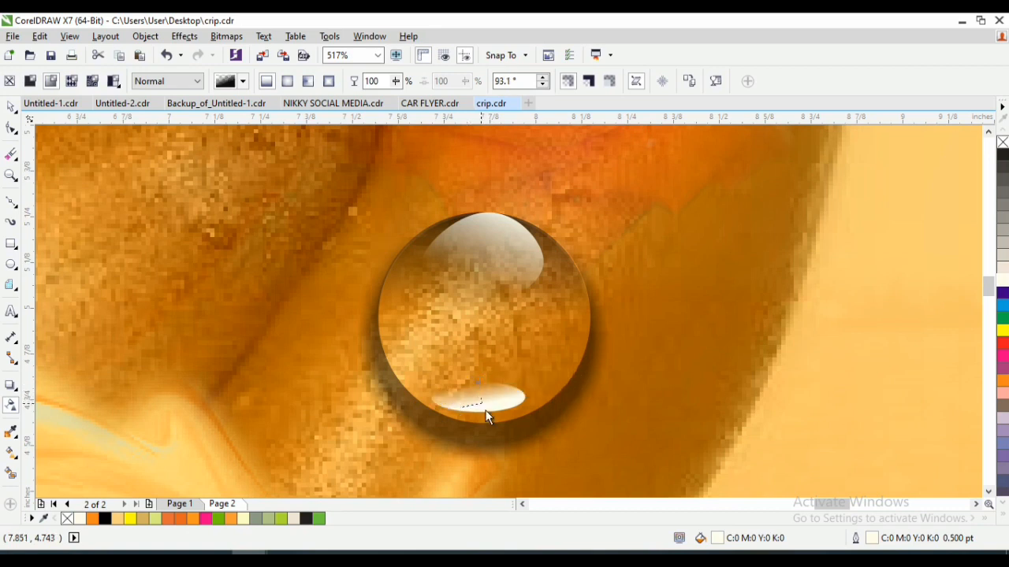
left_click(486, 410)
key("space")
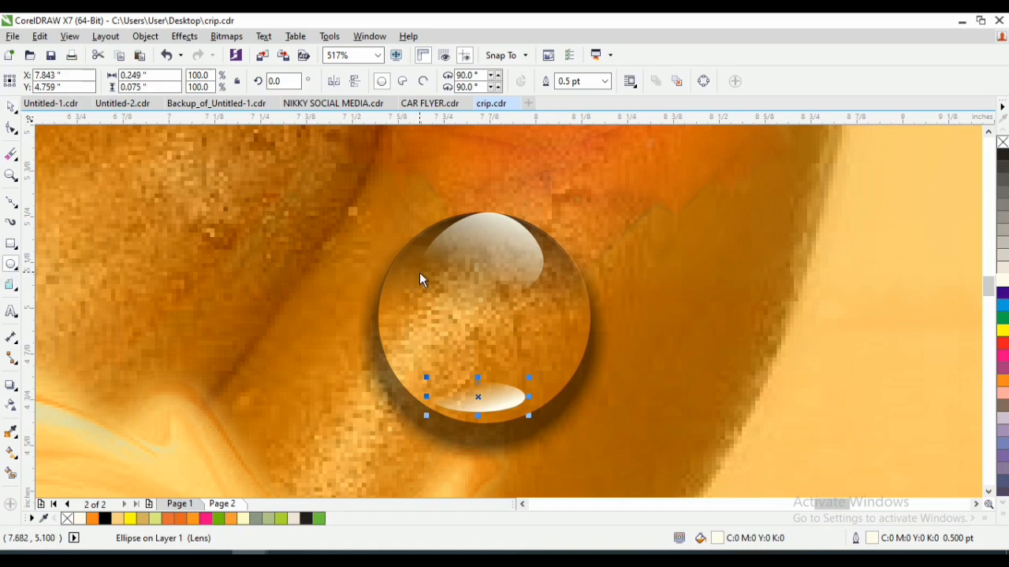
- Draw a small circle about 0.05 inch across in the droplet's upper left and make its fill and outline white
left_click_drag(424, 276, 442, 298)
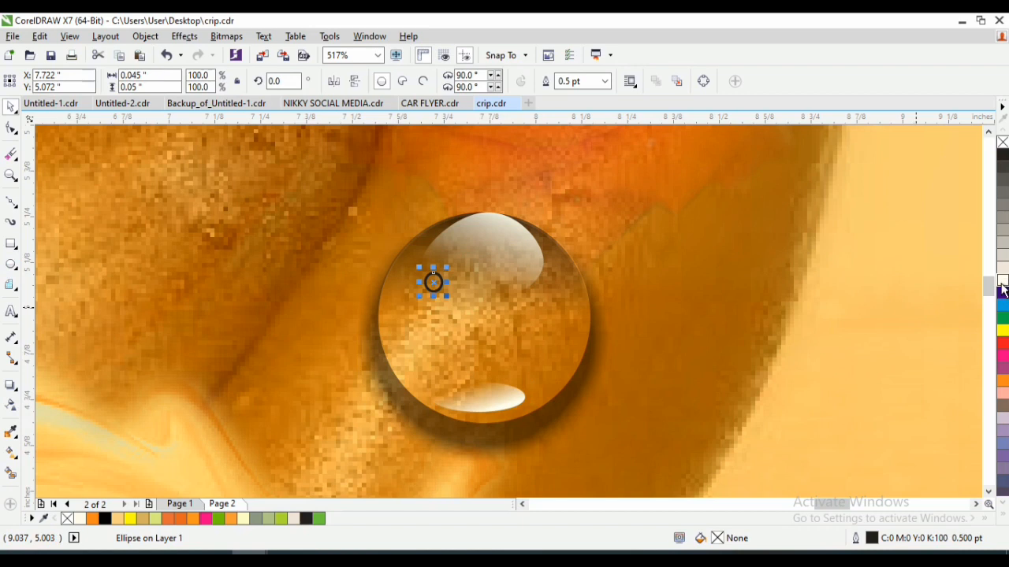
left_click(1001, 287)
right_click(1001, 287)
- Convert the small white circle to a 300 dpi RGB bitmap with transparent background and soften it with a slight Gaussian Blur
left_click(241, 36)
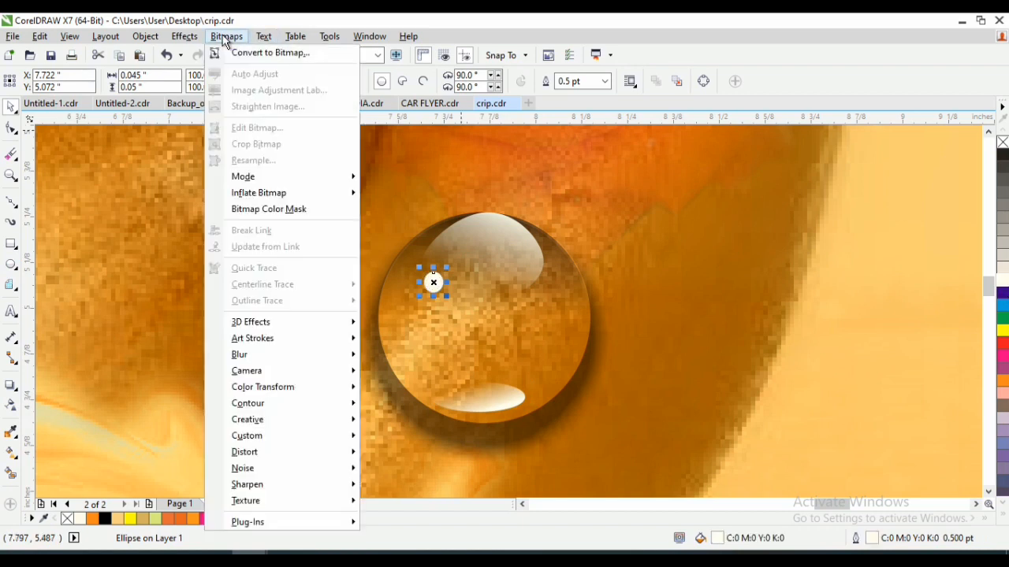
left_click(260, 53)
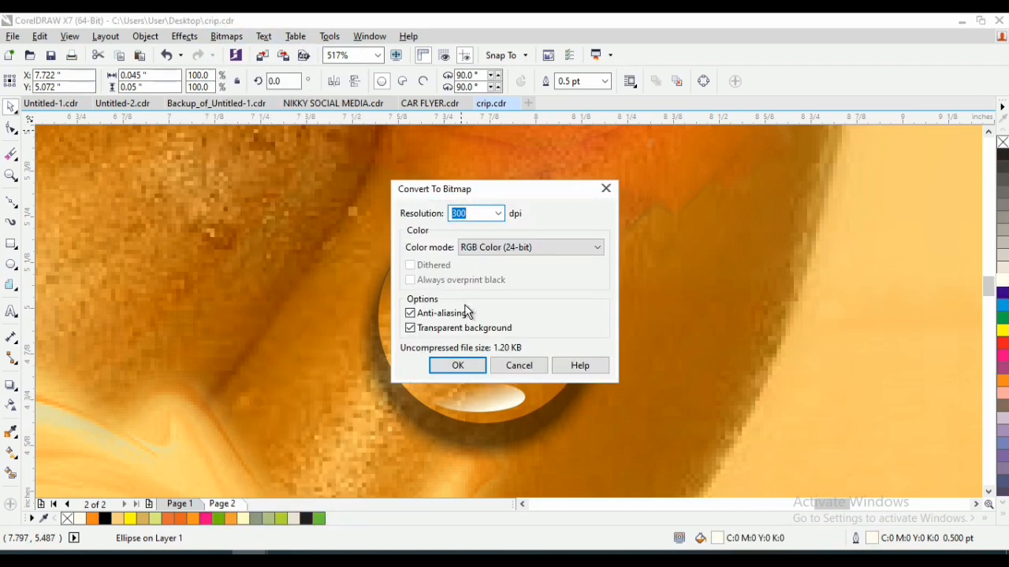
left_click(458, 364)
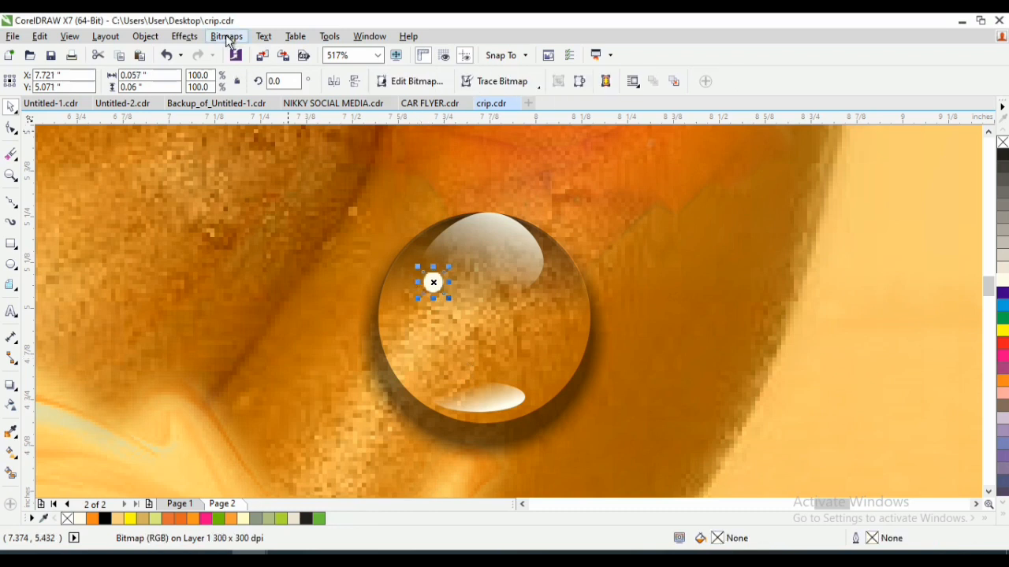
left_click(226, 37)
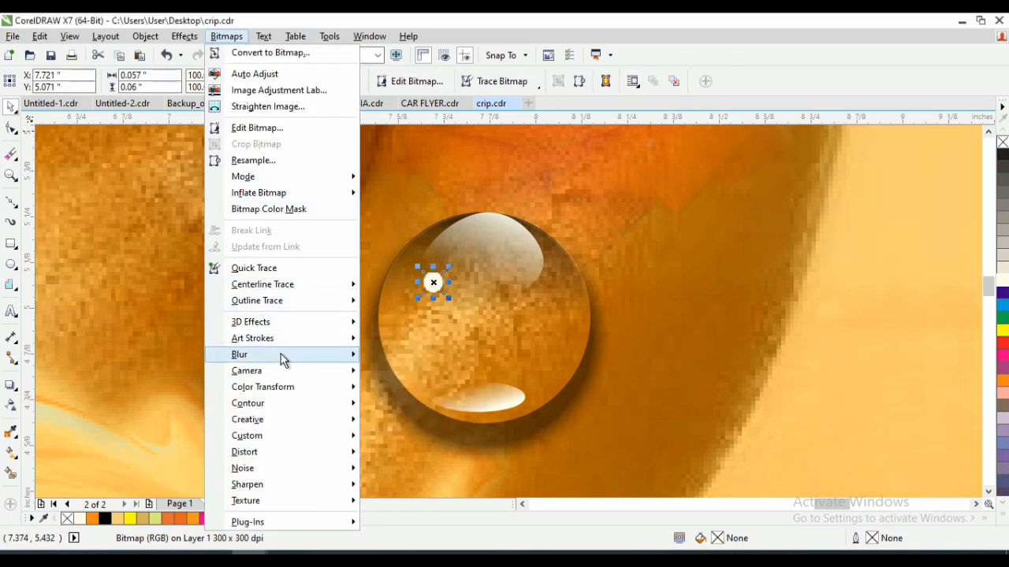
mouse_move(281, 354)
left_click(430, 377)
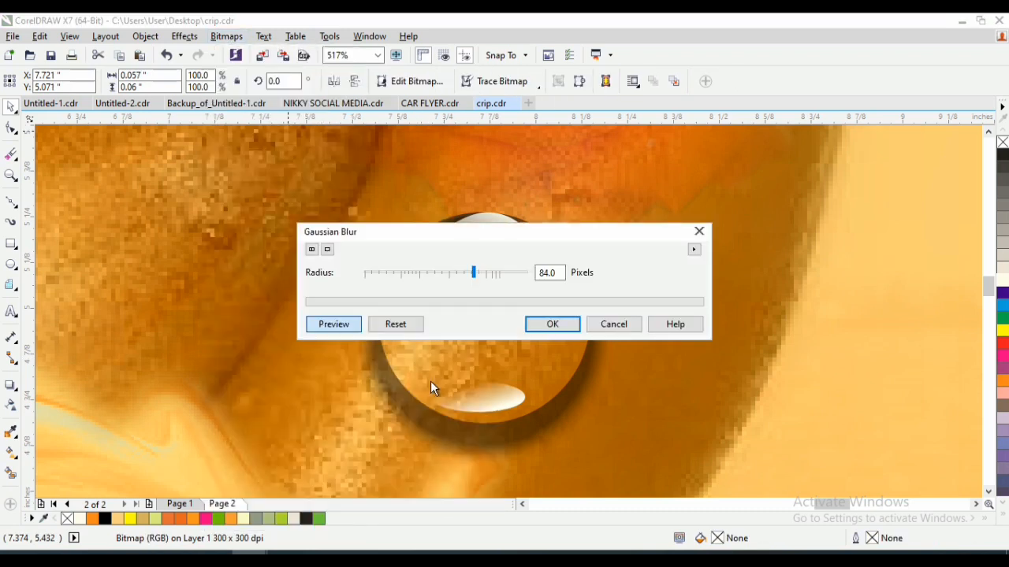
left_click_drag(521, 229, 729, 197)
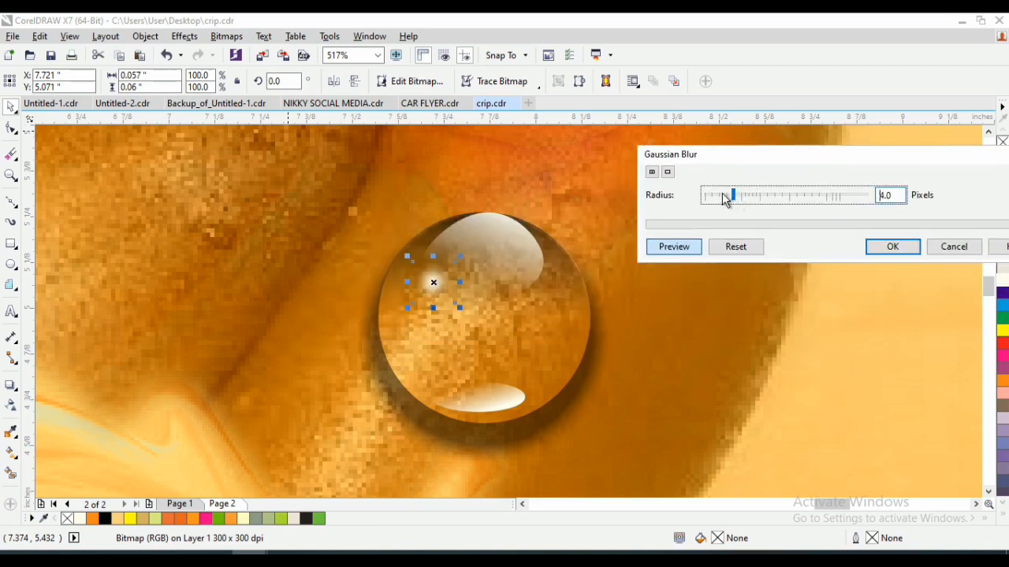
left_click(891, 248)
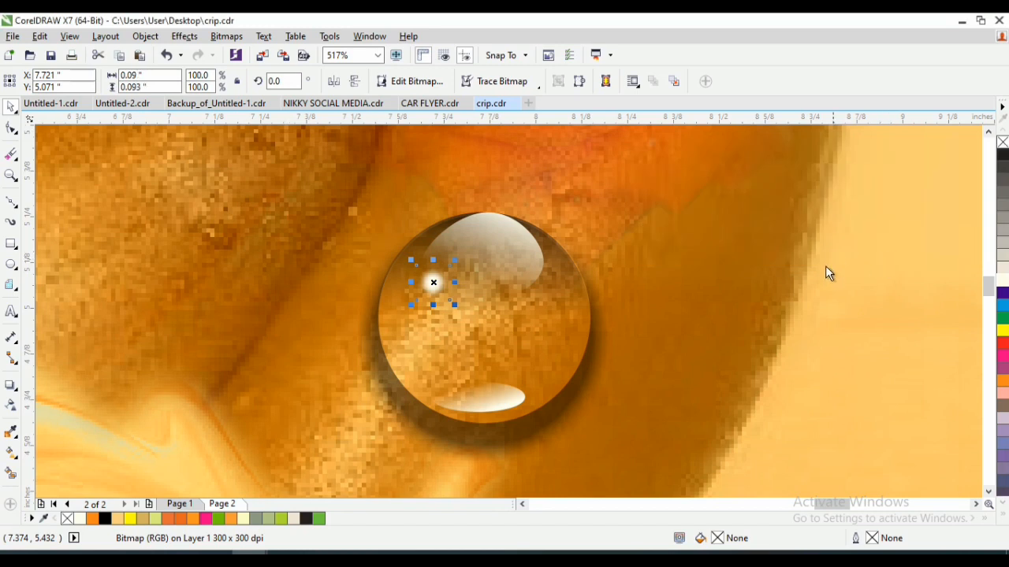
- Select all five parts of the droplet, including its highlights and shadow, and group them
key("z")
right_click(524, 267)
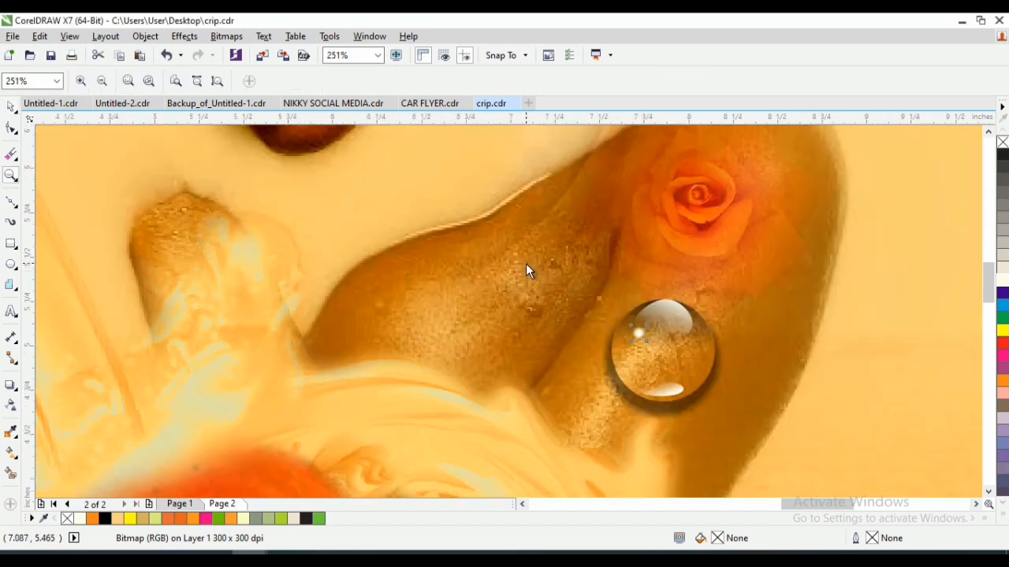
key("shift+F4")
key("space")
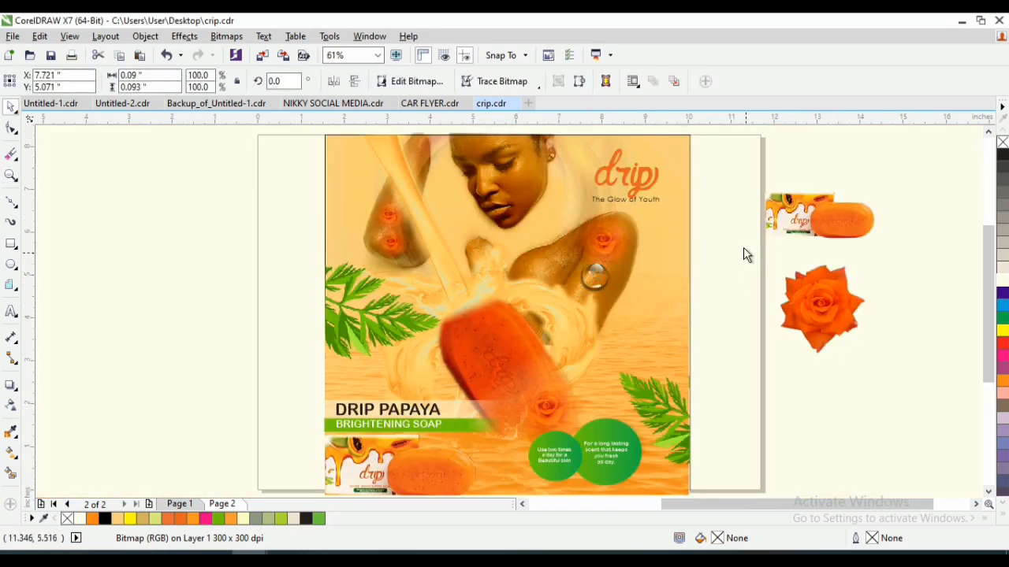
left_click_drag(745, 252, 543, 313)
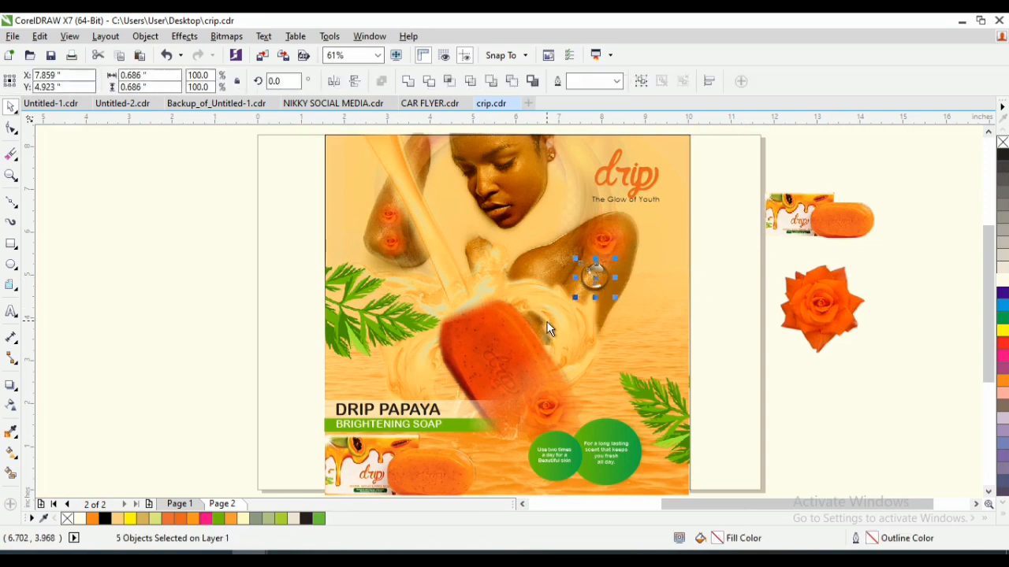
key("ctrl+g")
- Scale the droplet group down to about 0.32 inch and shrink it further in place on the arm
scroll(596, 276, "up", 4)
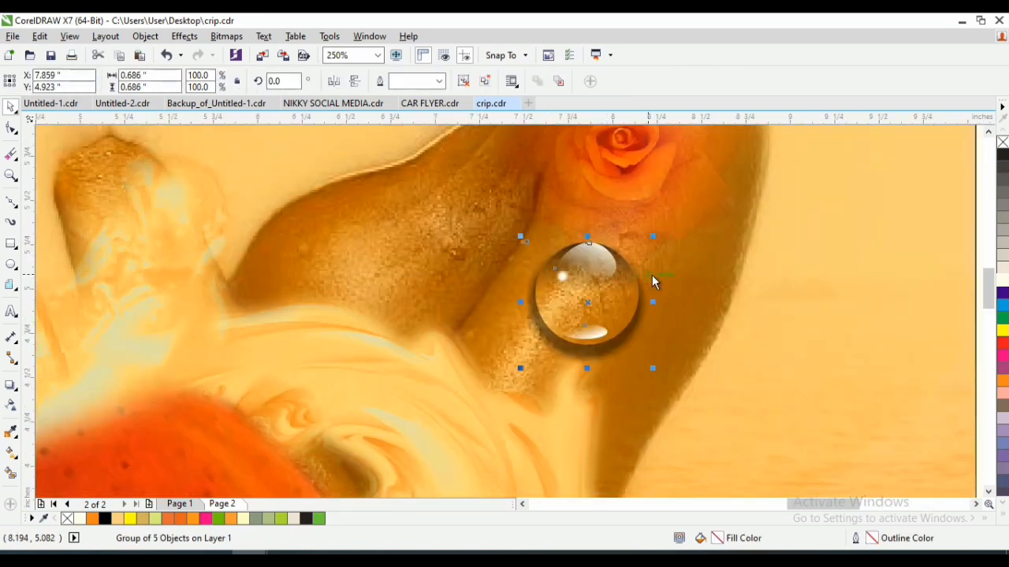
left_click_drag(654, 236, 630, 283)
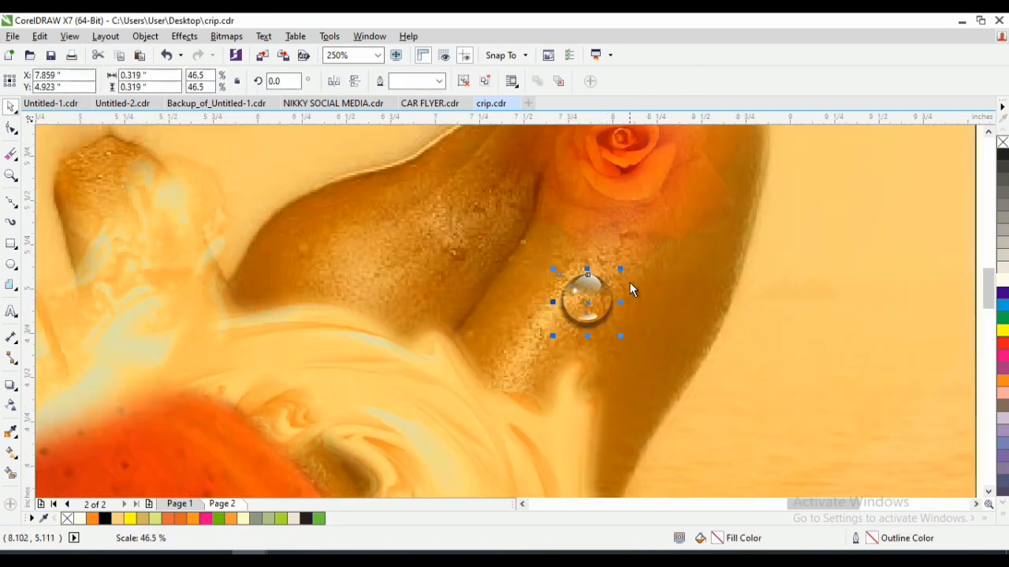
key("F2")
left_click_drag(518, 350, 627, 259)
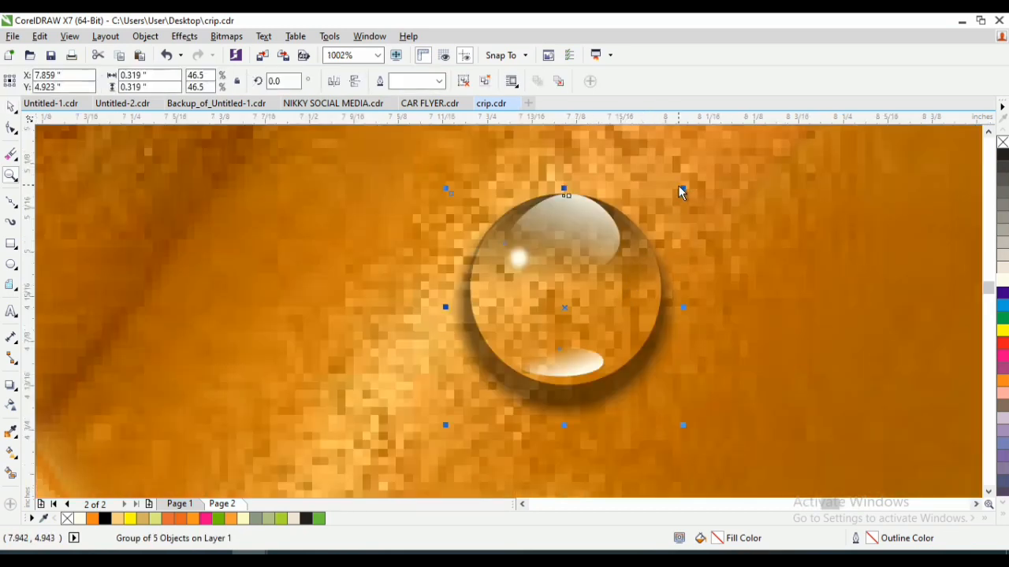
left_click_drag(682, 191, 598, 268)
key("z")
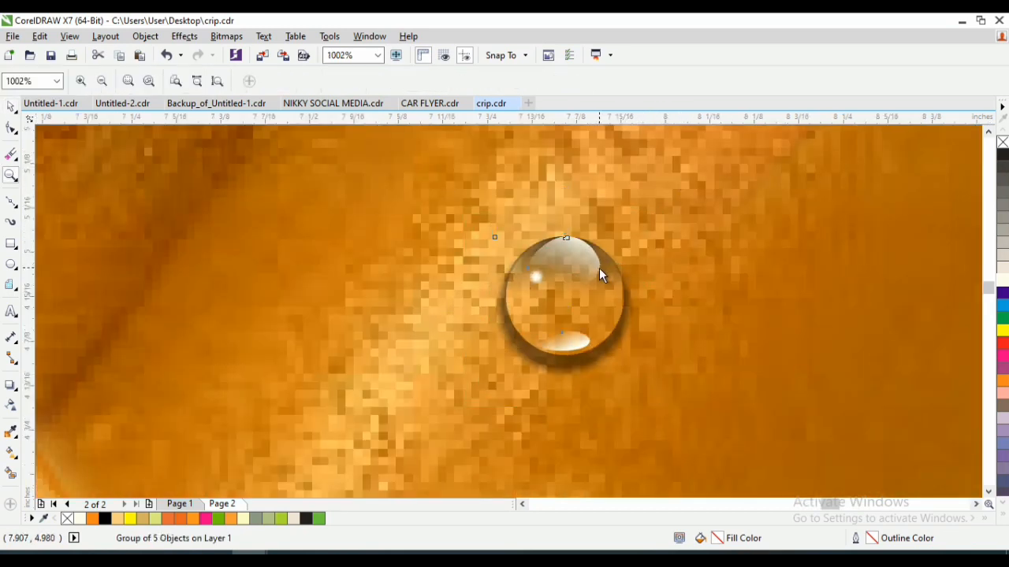
- Shrink the droplet group to about 0.157 inch and place a copy of it on the upper arm
scroll(587, 274, "down", 2)
key("space")
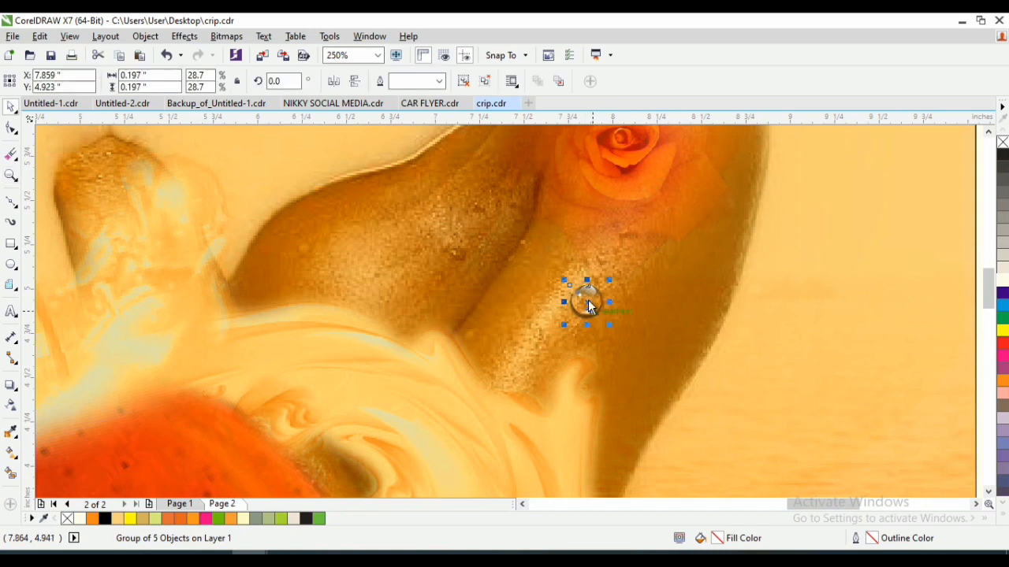
left_click_drag(608, 280, 425, 234)
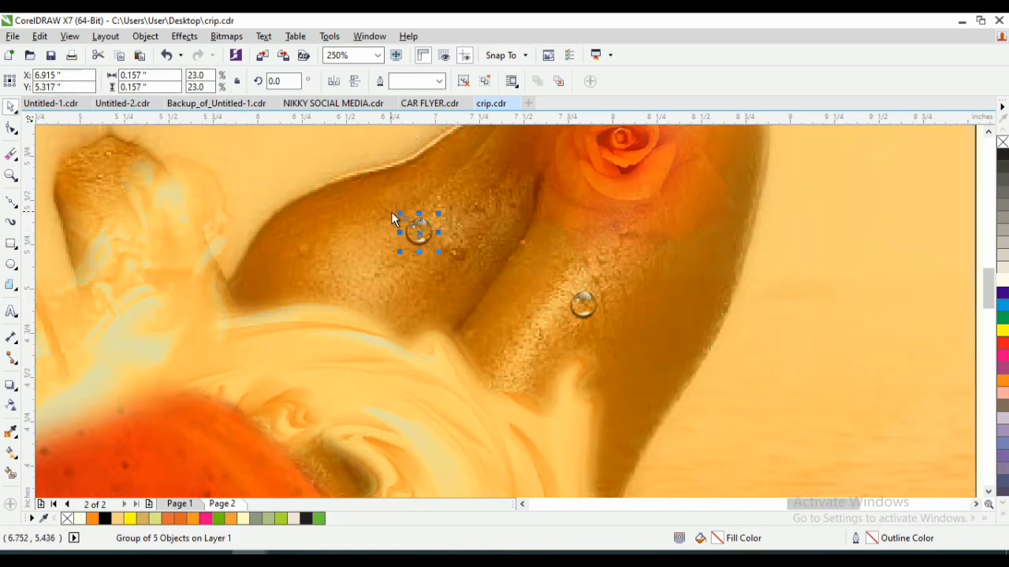
- Ungroup the droplet copy on the upper arm into its separate parts
key("F2")
left_click_drag(387, 205, 465, 264)
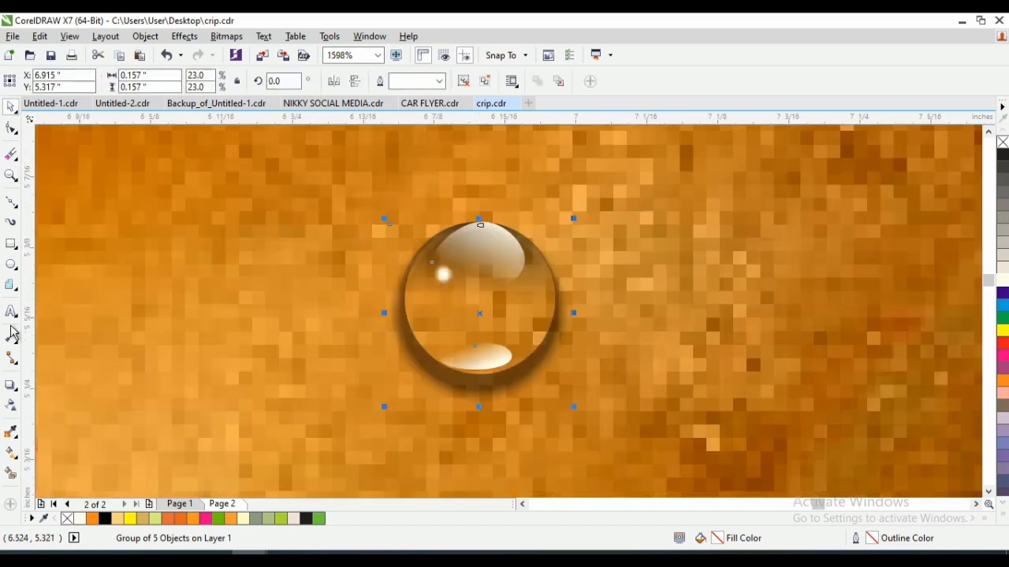
left_click(463, 83)
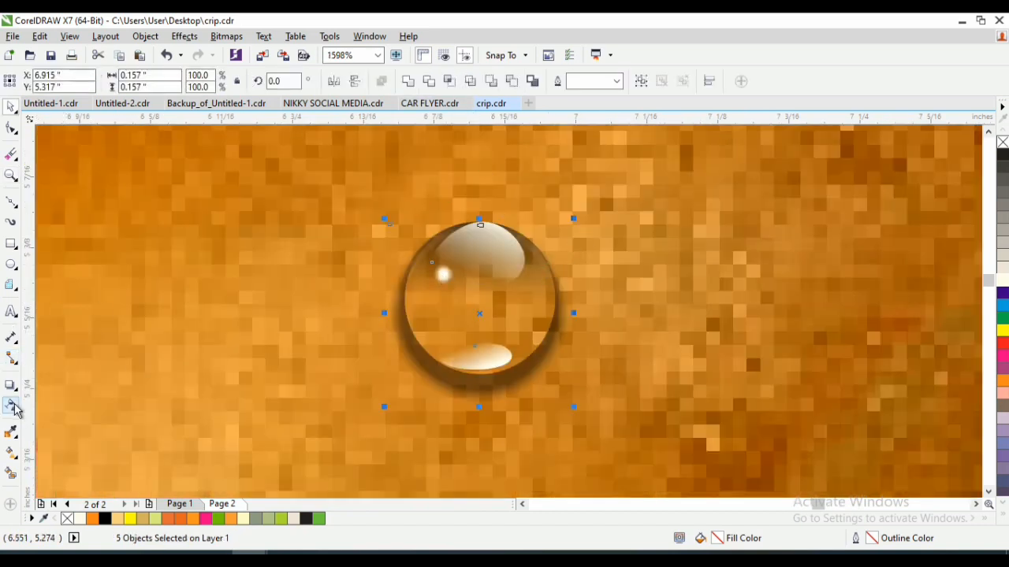
- Reshape the upper-arm droplet's outer lens ellipse into a teardrop by pulling its top node upward with the Envelope tool
left_click(566, 254)
left_click(548, 266)
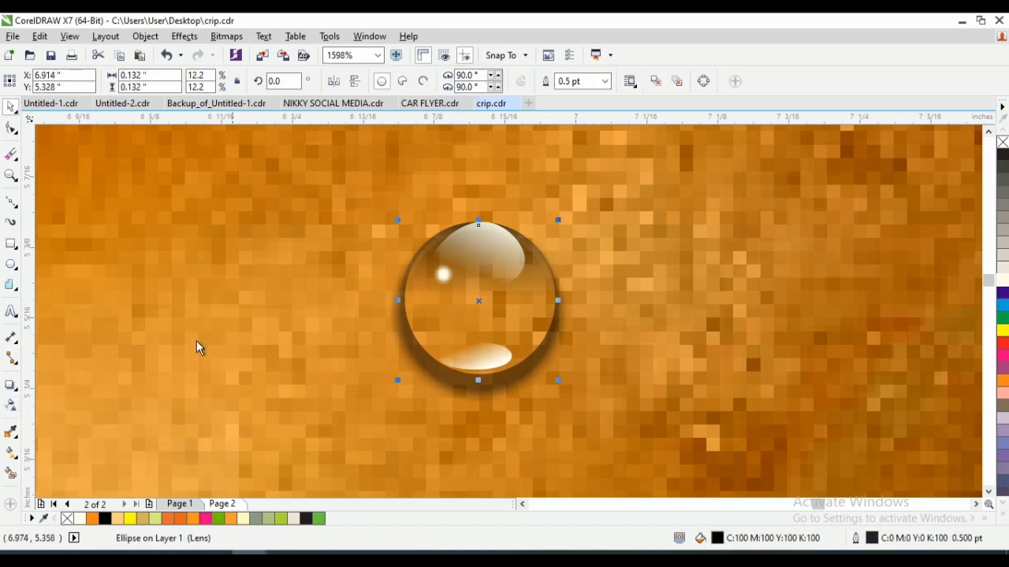
left_click(17, 389)
left_click(17, 389)
left_click(17, 389)
left_click(64, 449)
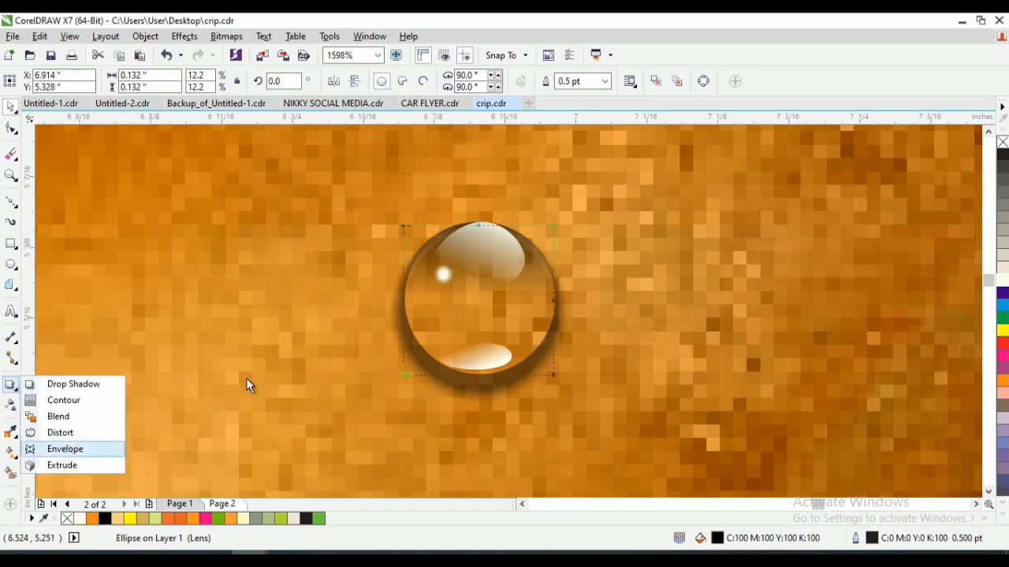
left_click_drag(480, 229, 484, 174)
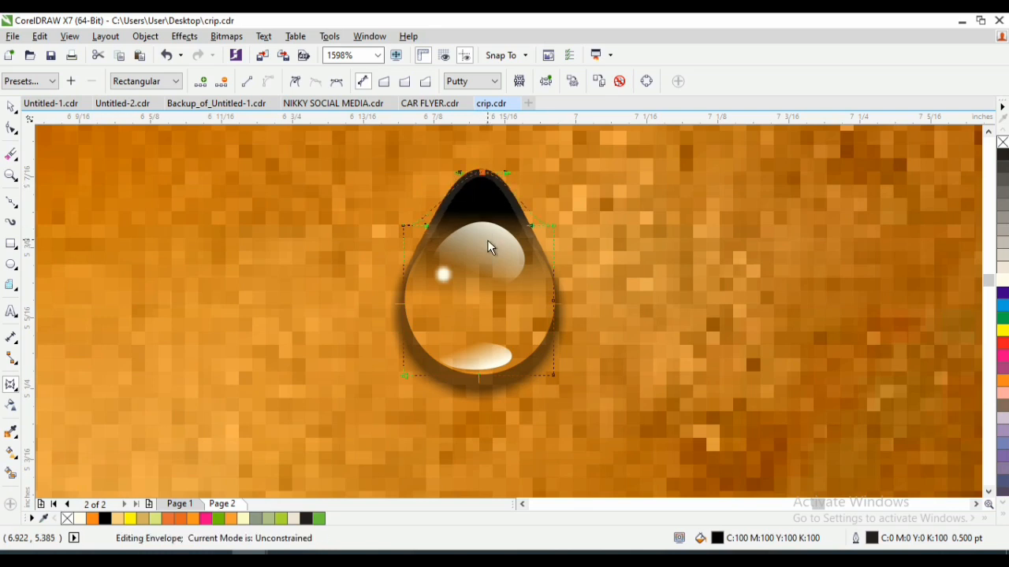
- Copy the forearm's round droplet to the crease between forearm and upper arm at about 0.113 inch
key("z")
right_click(487, 239)
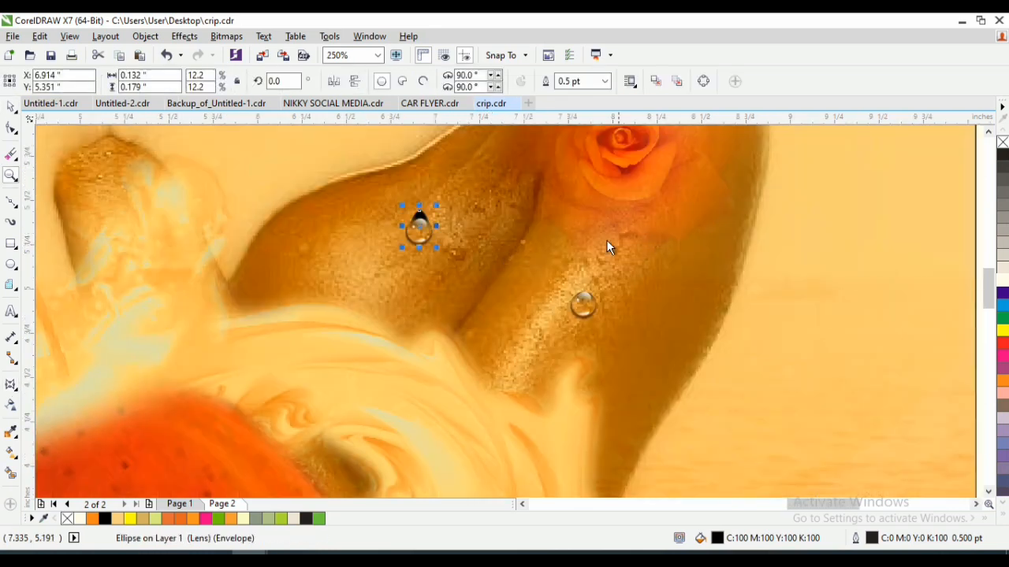
key("F3")
left_click(809, 253)
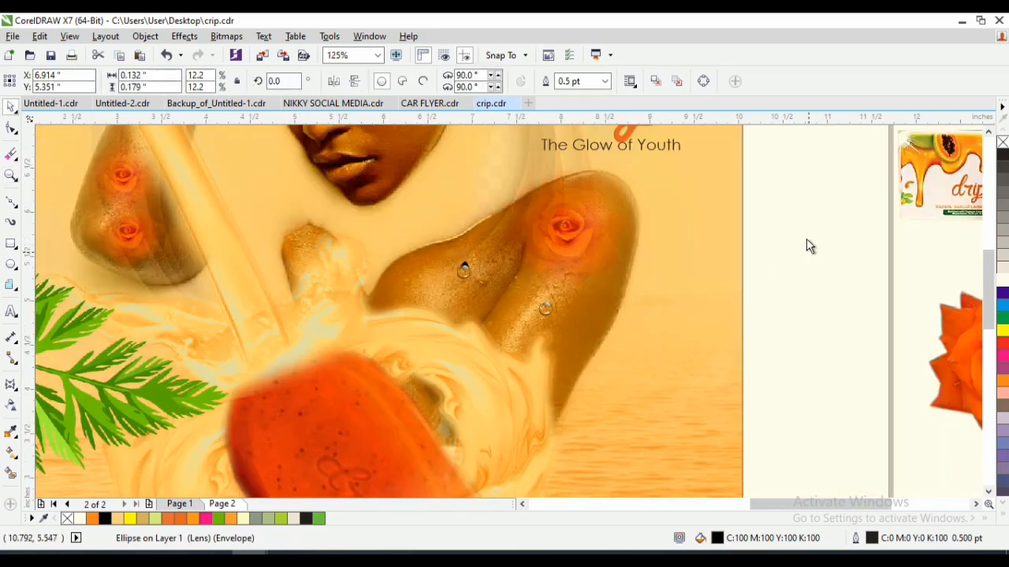
left_click(547, 322)
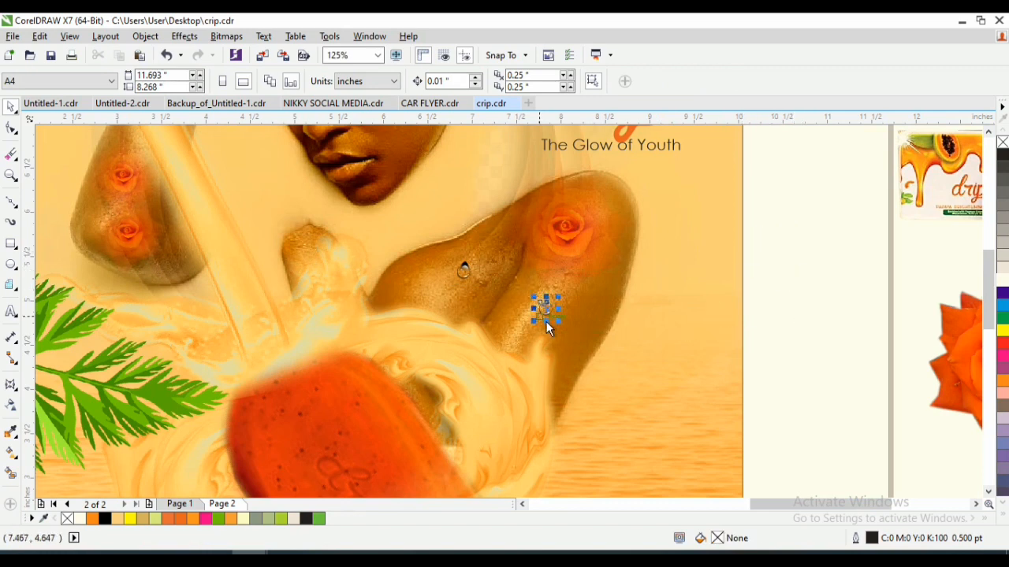
left_click_drag(545, 310, 515, 275)
scroll(526, 288, "up", 4)
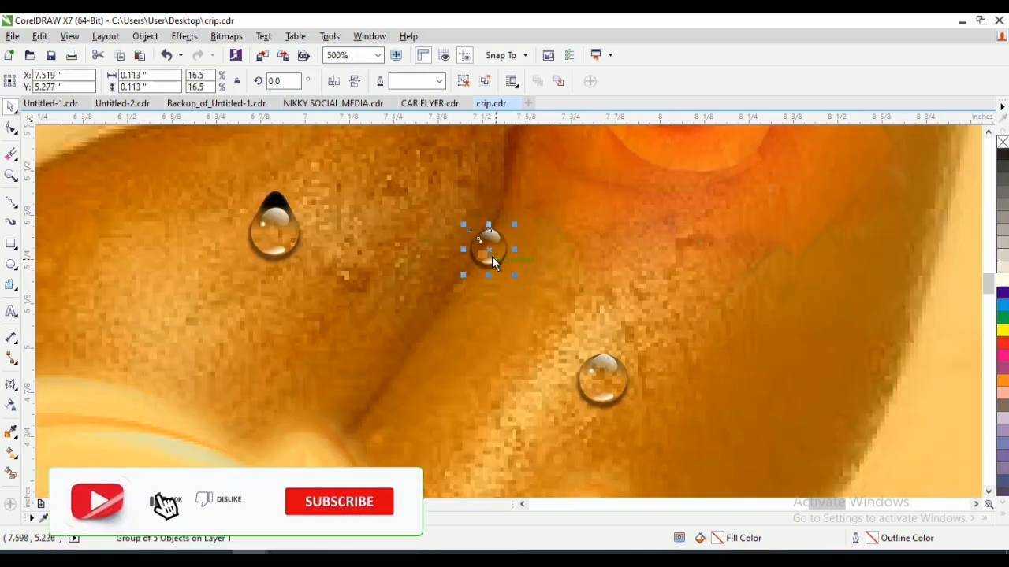
left_click(287, 227)
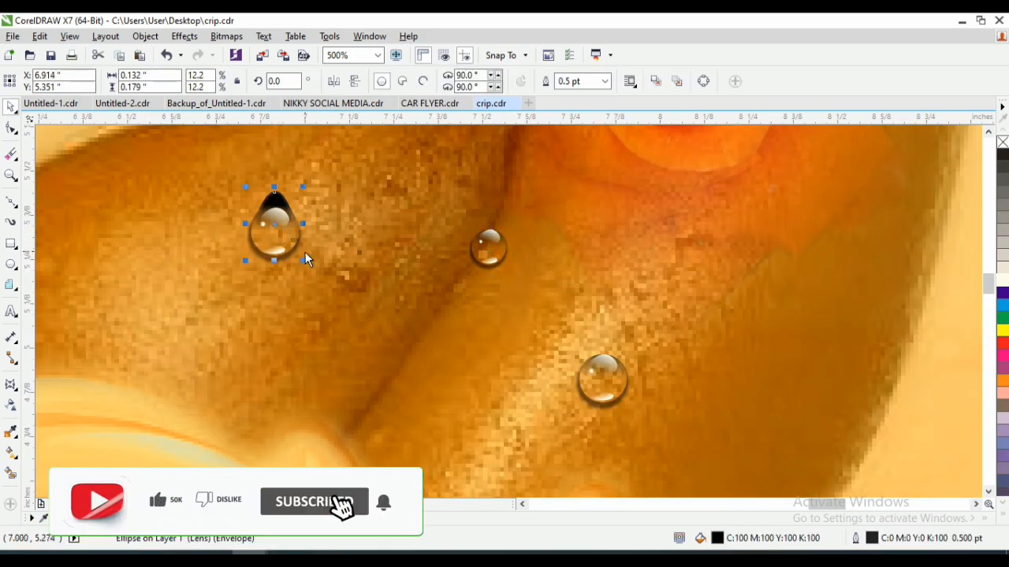
scroll(314, 225, "down", 2)
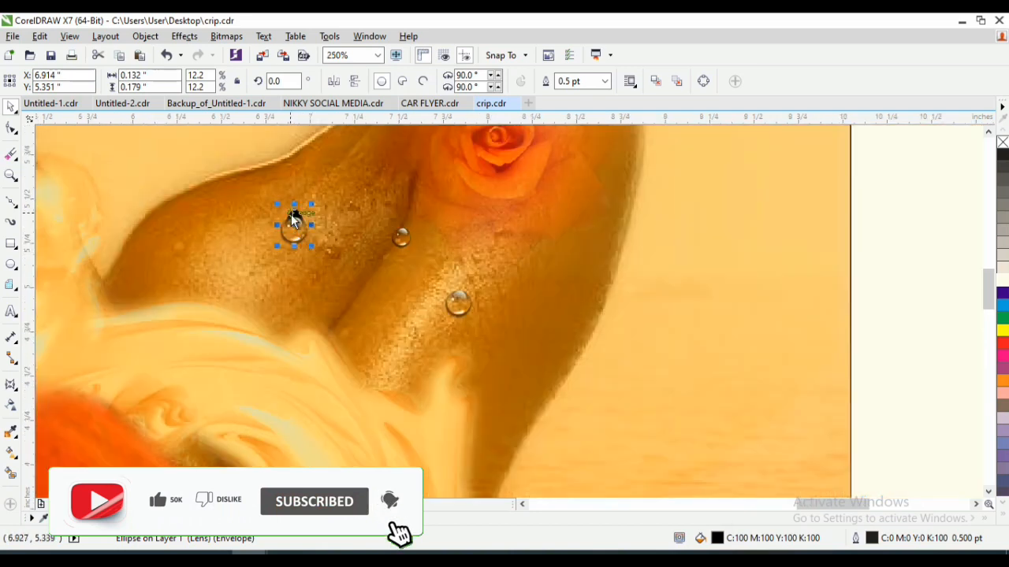
left_click(295, 224)
left_click_drag(296, 223, 323, 257)
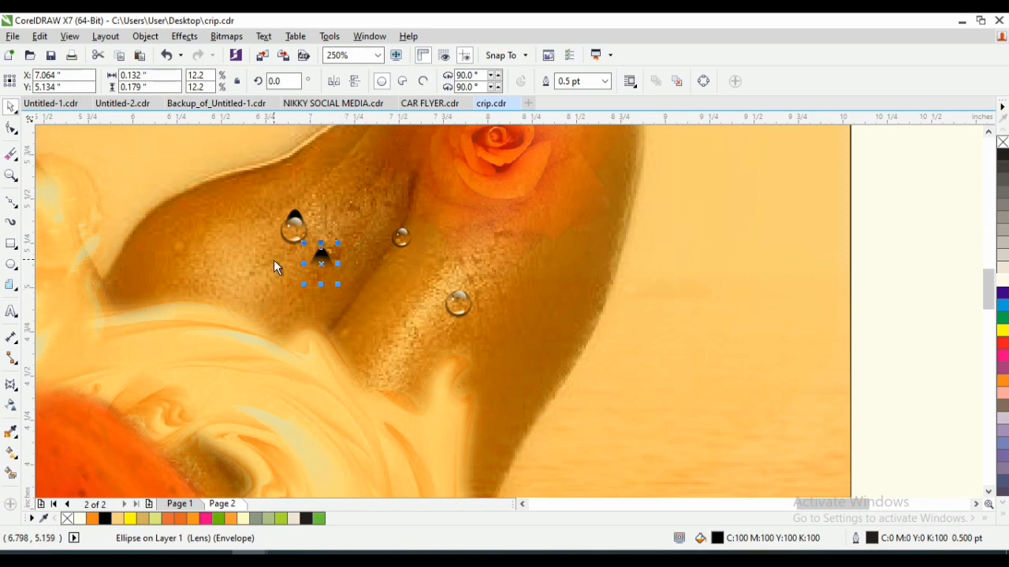
key("ctrl+z")
left_click(343, 281)
right_click(342, 279)
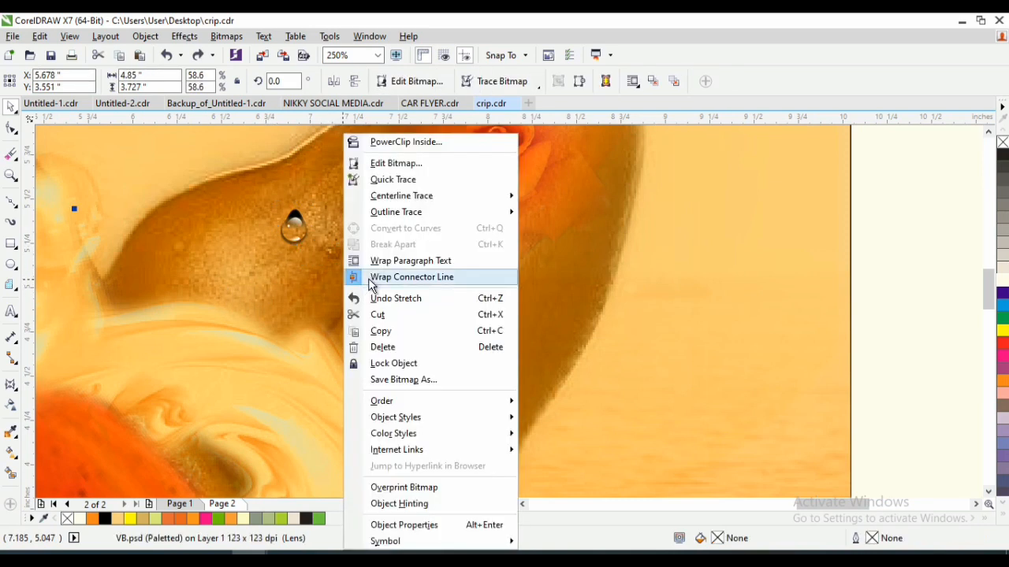
key("Escape")
- Select the teardrop's parts together with the crease droplet and scale them down to about 0.596 inch in overall width
key("z")
right_click(582, 239)
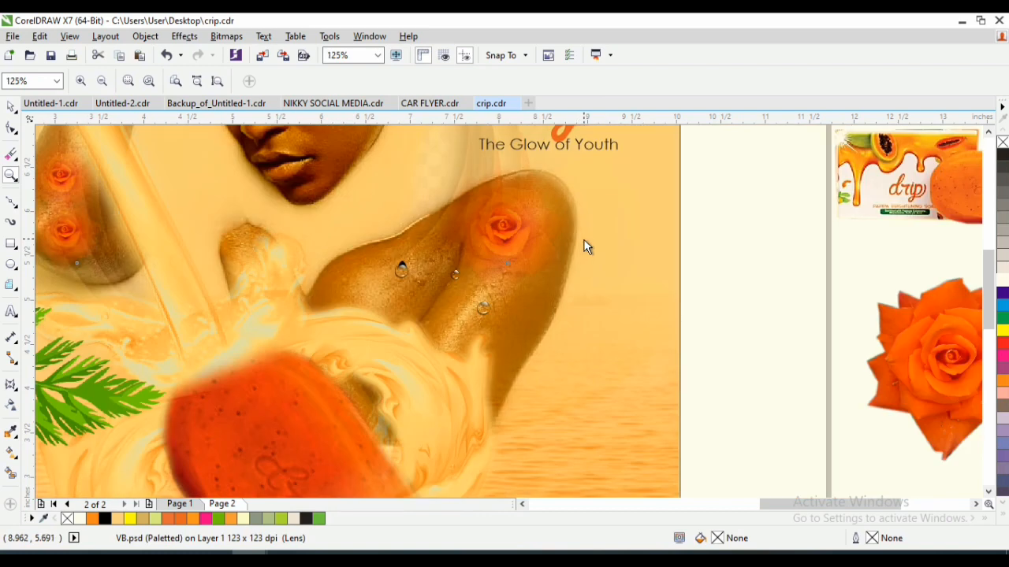
key("space")
left_click_drag(715, 234, 402, 285)
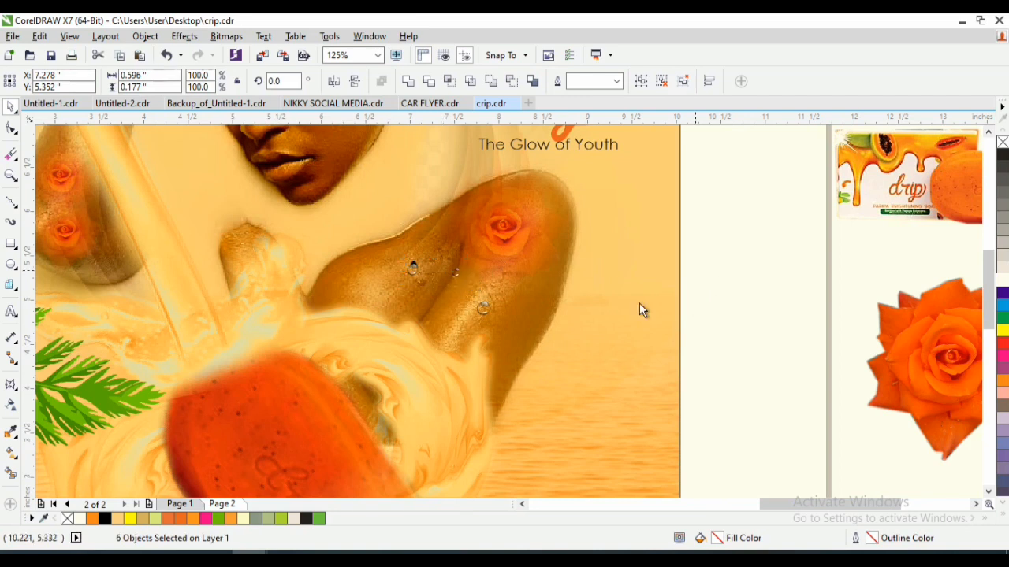
key("Escape")
- Place a smaller copy of the forearm's round droplet on the upper arm, below the teardrop and near the cream splash
key("z")
left_click_drag(349, 234, 565, 364)
key("space")
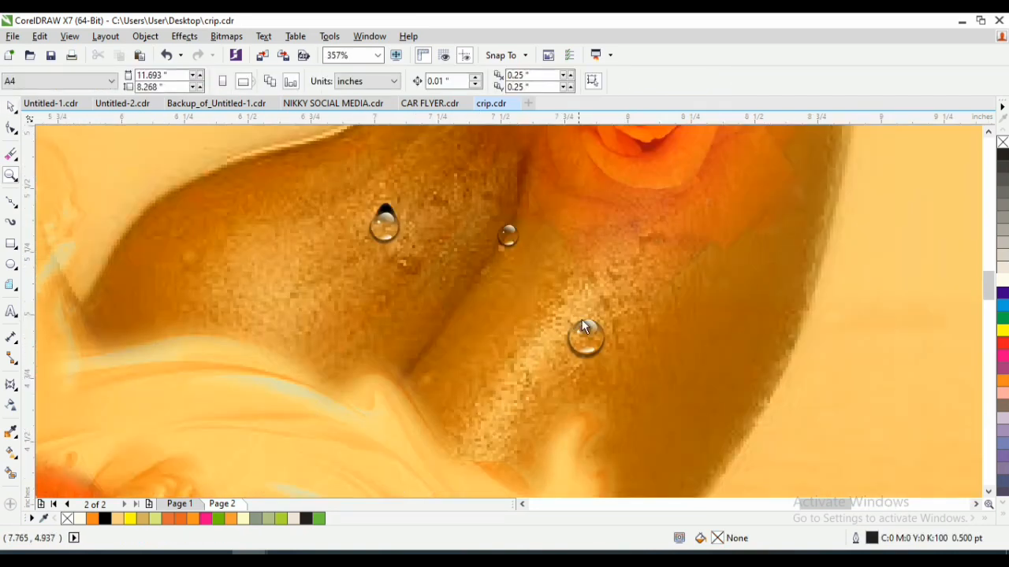
left_click_drag(586, 332, 318, 336)
- Move the small crease droplet to the outer side of the forearm, below the rose
key("z")
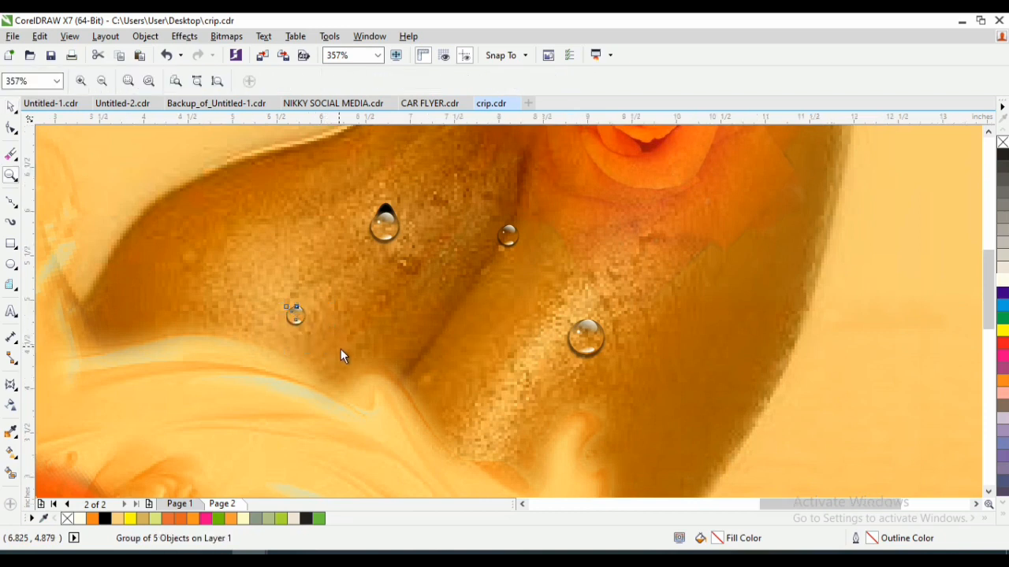
right_click(340, 348)
key("space")
left_click(455, 274)
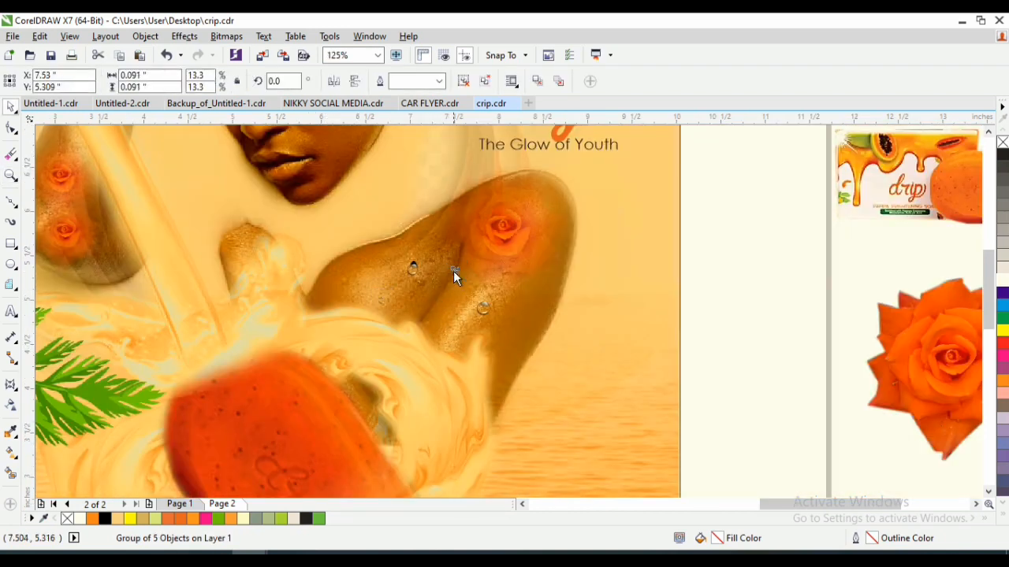
left_click_drag(456, 274, 527, 284)
- Place a small copy of the forearm's central round droplet lower on the forearm and scale the original to 50%, about 0.079 inch
key("z")
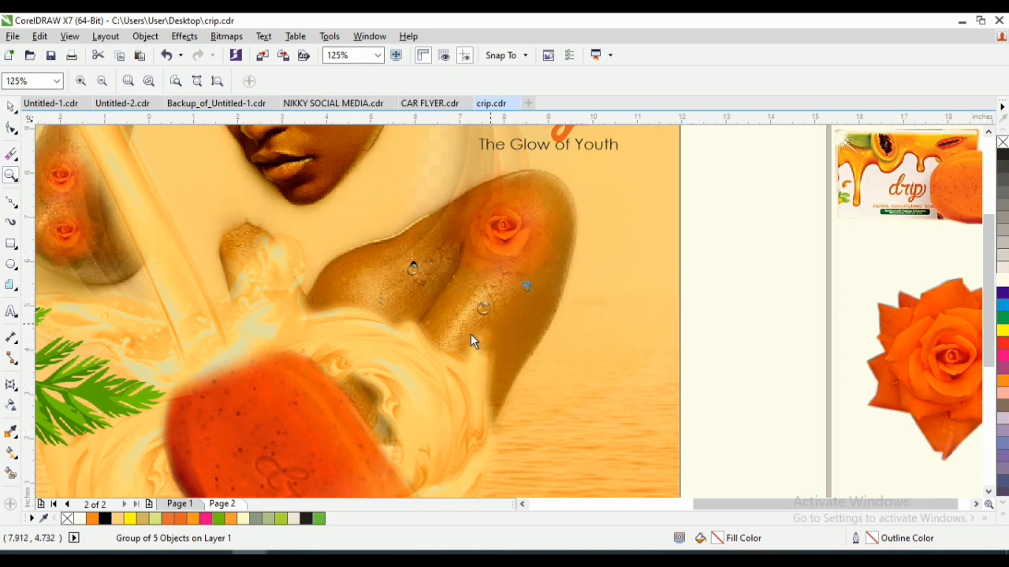
right_click(470, 333)
left_click_drag(332, 371, 222, 415)
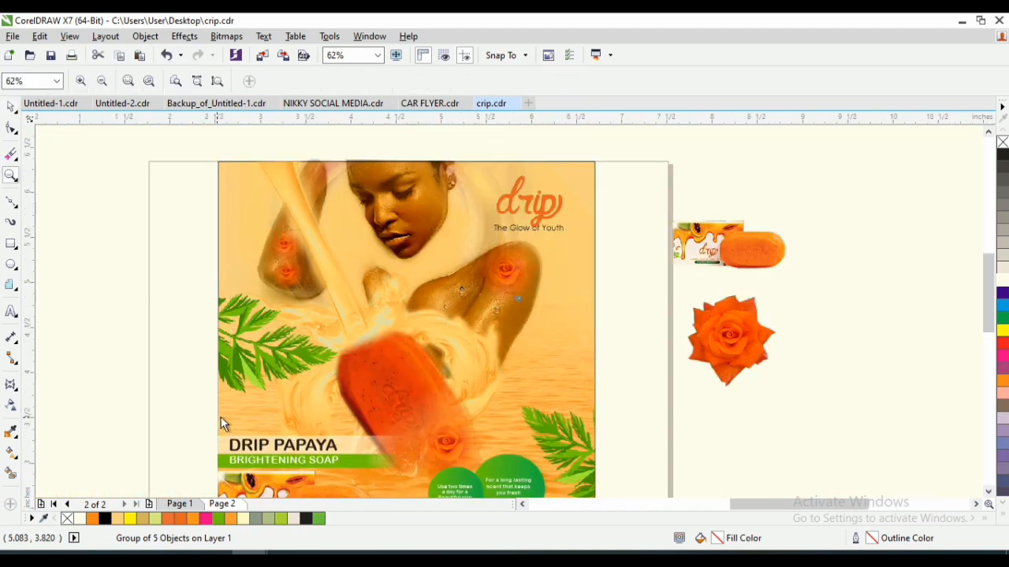
key("space")
left_click(929, 254)
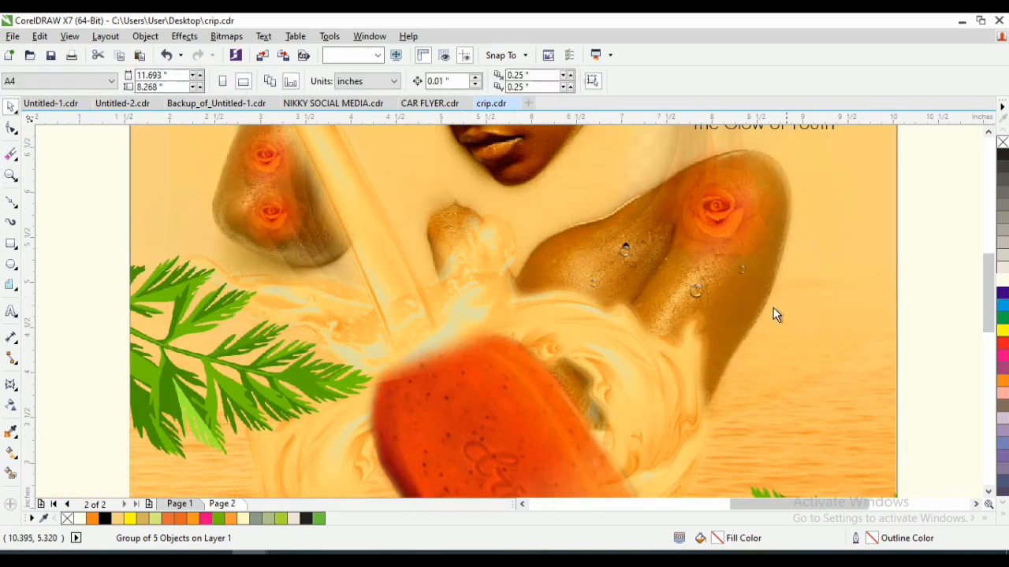
left_click(623, 252)
left_click(626, 253)
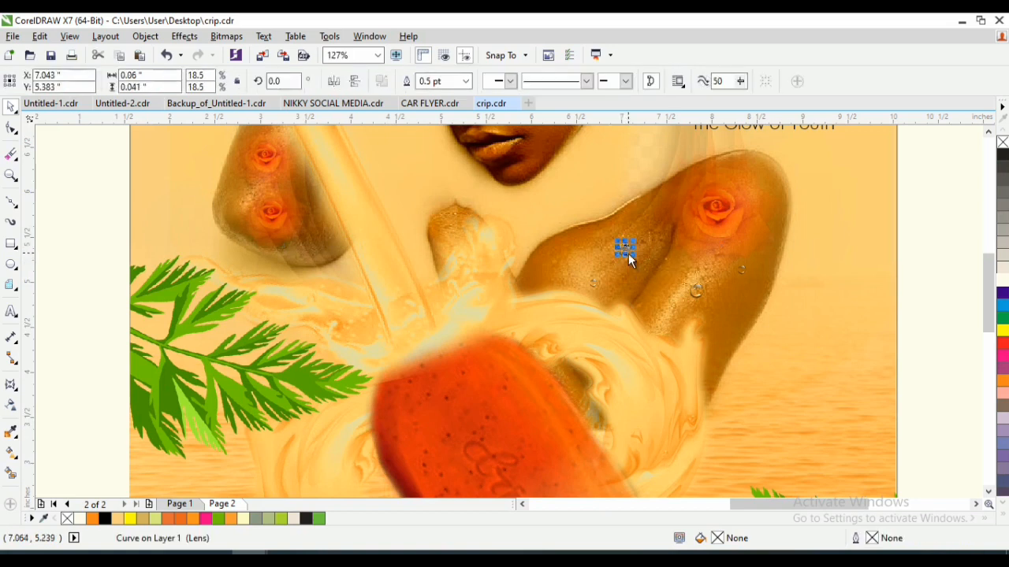
left_click(698, 290)
left_click_drag(698, 290, 724, 342)
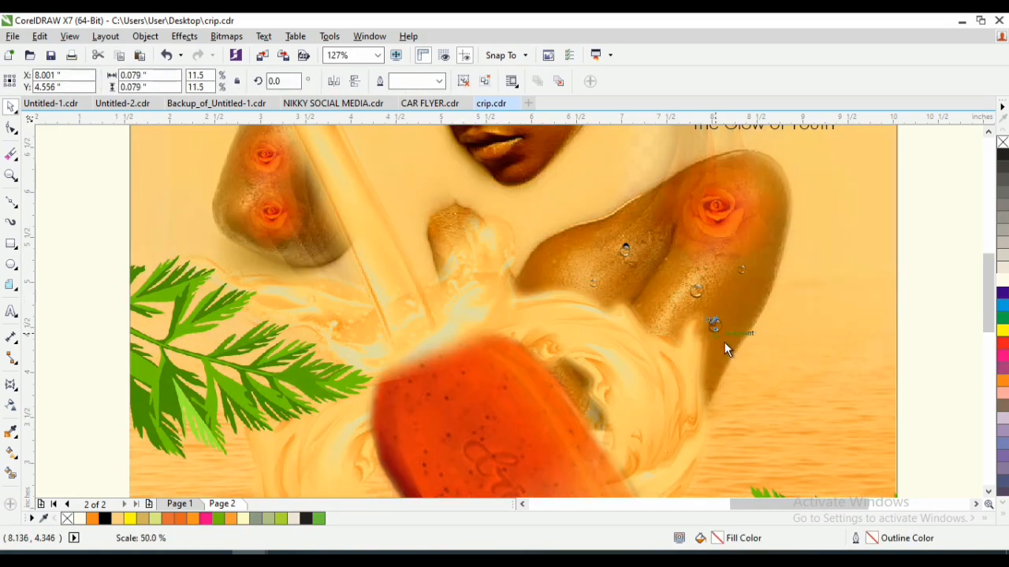
left_click(916, 307)
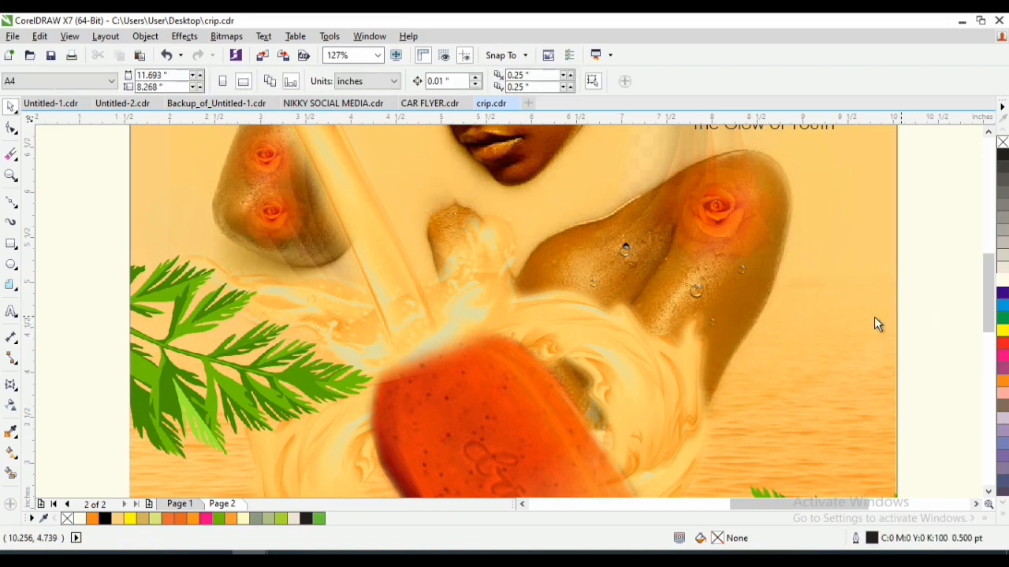
left_click(693, 298)
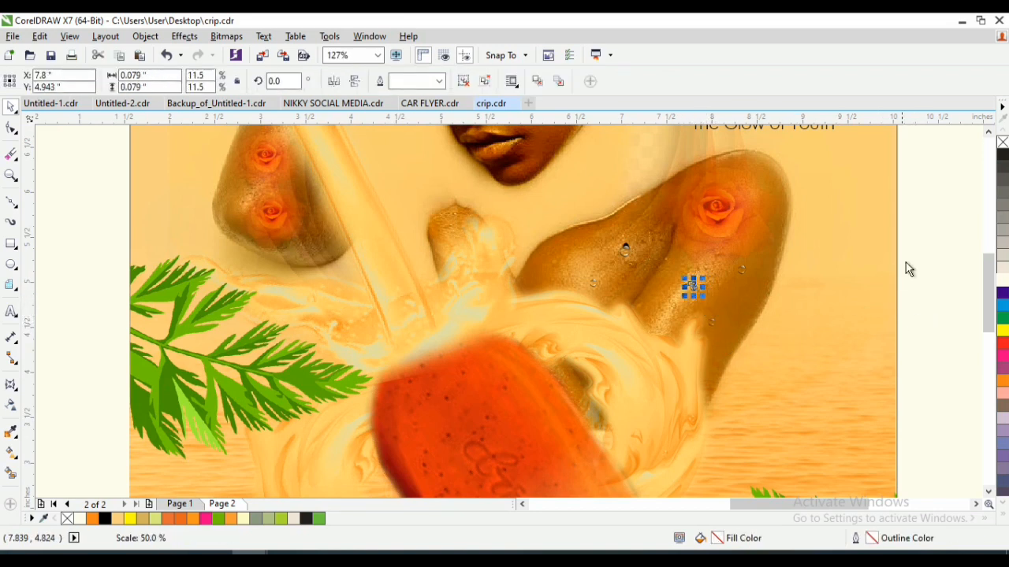
left_click(946, 247)
left_click(627, 251)
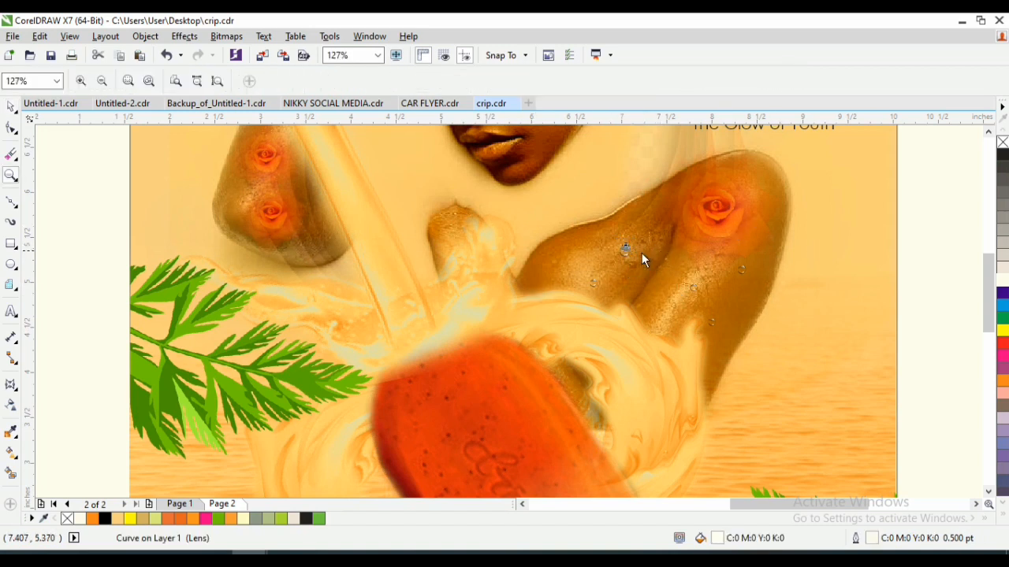
left_click_drag(634, 237, 637, 234)
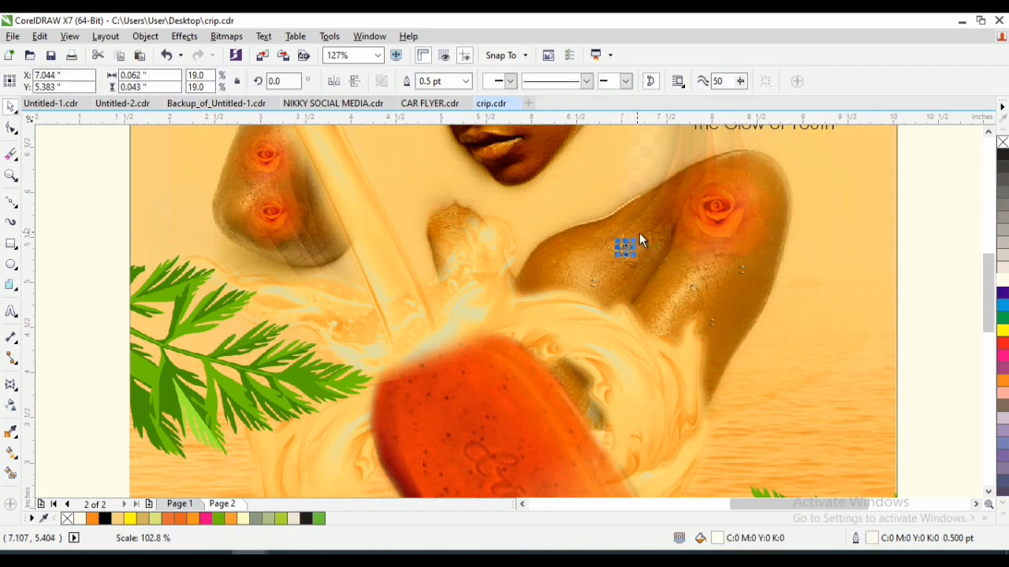
left_click(865, 266)
left_click(625, 252)
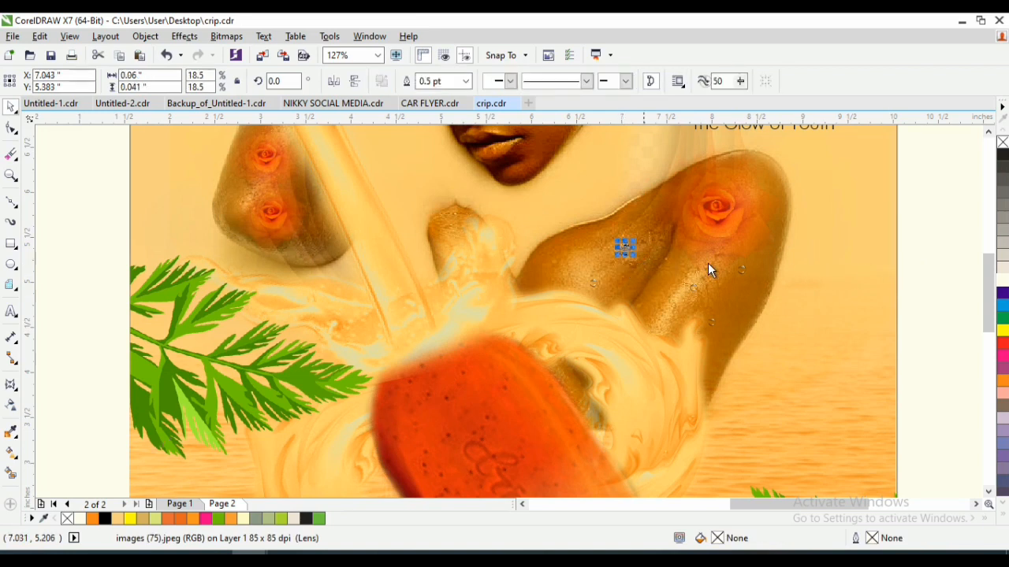
- Select all five teardrop parts, enlarge them to about 0.181 by 0.234 inch and group them
left_click_drag(929, 197, 652, 273)
left_click_drag(599, 267, 598, 267)
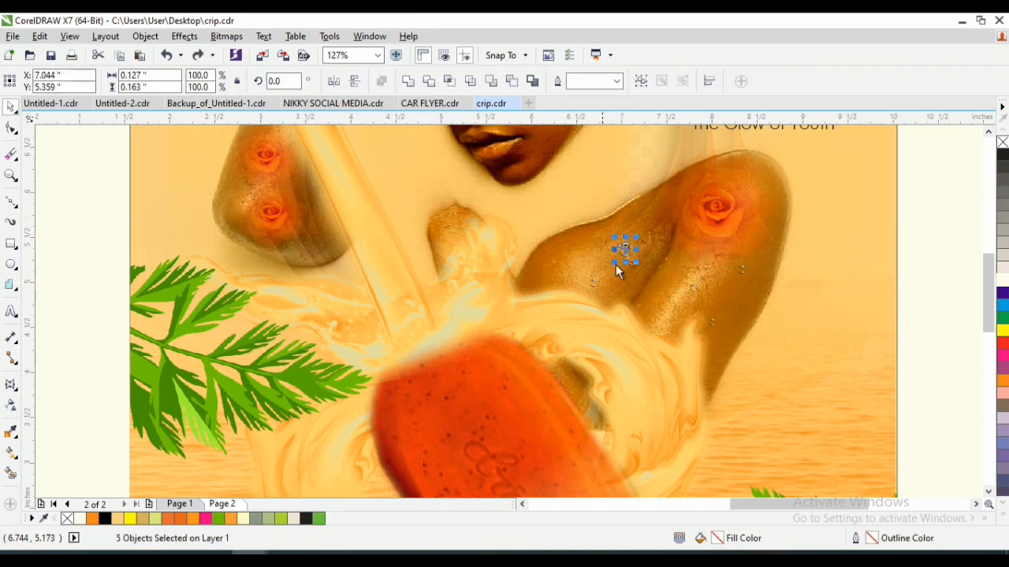
left_click(637, 233)
left_click_drag(921, 212, 586, 283)
left_click_drag(635, 241, 643, 230)
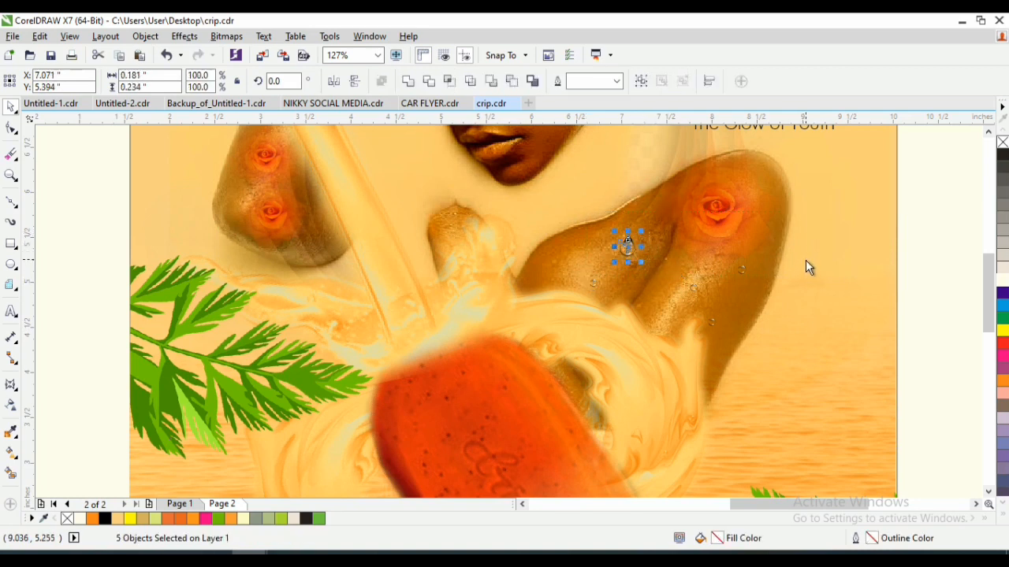
key("ctrl+g")
left_click(919, 266)
- Delete the spare product pack and the spare orange rose lying outside the page
key("F4")
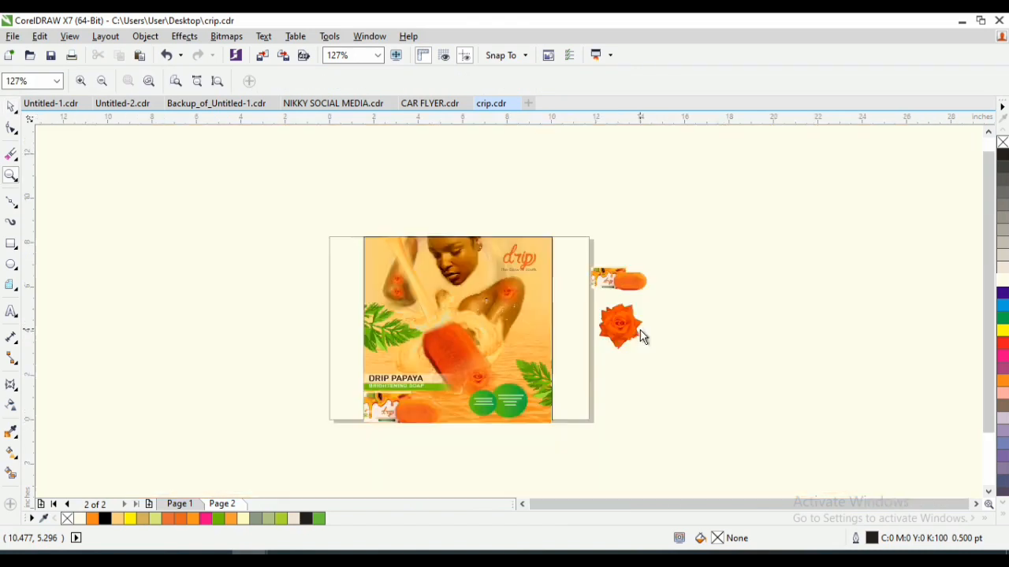
left_click(217, 81)
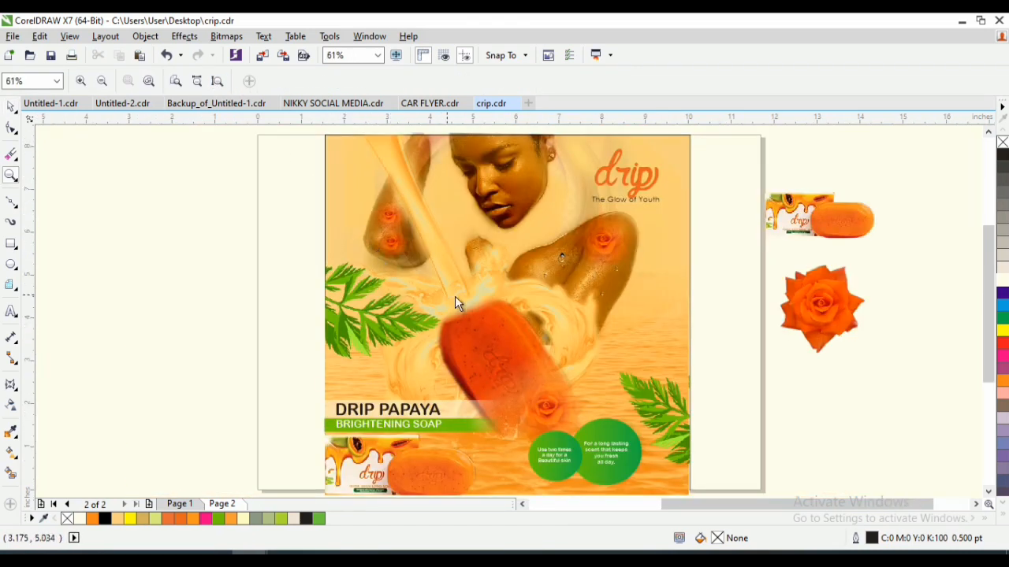
key("space")
left_click(782, 217)
key("Delete")
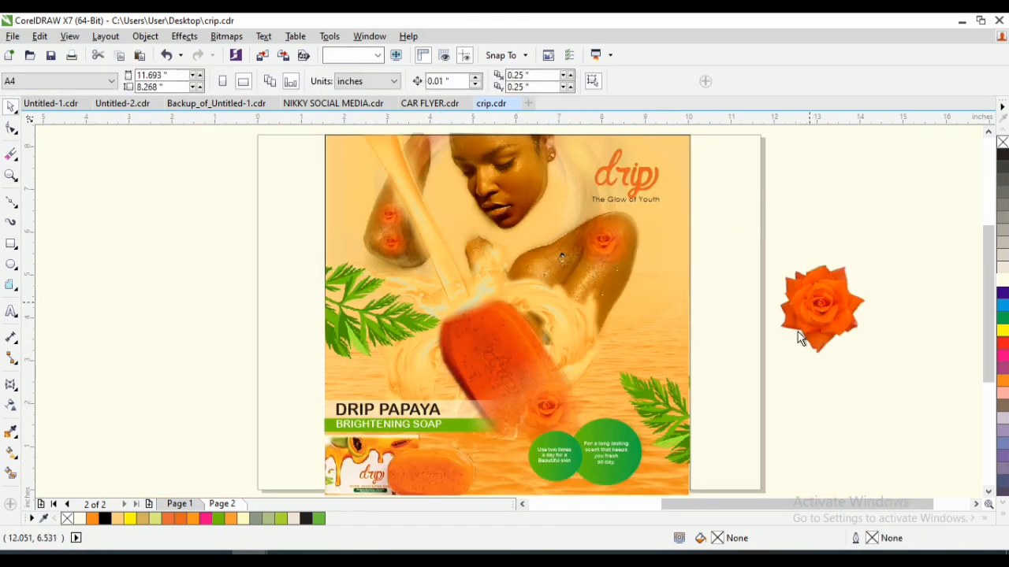
left_click(798, 338)
key("Delete")
- Show the finished advert in full-screen preview
right_click(822, 216)
key("Escape")
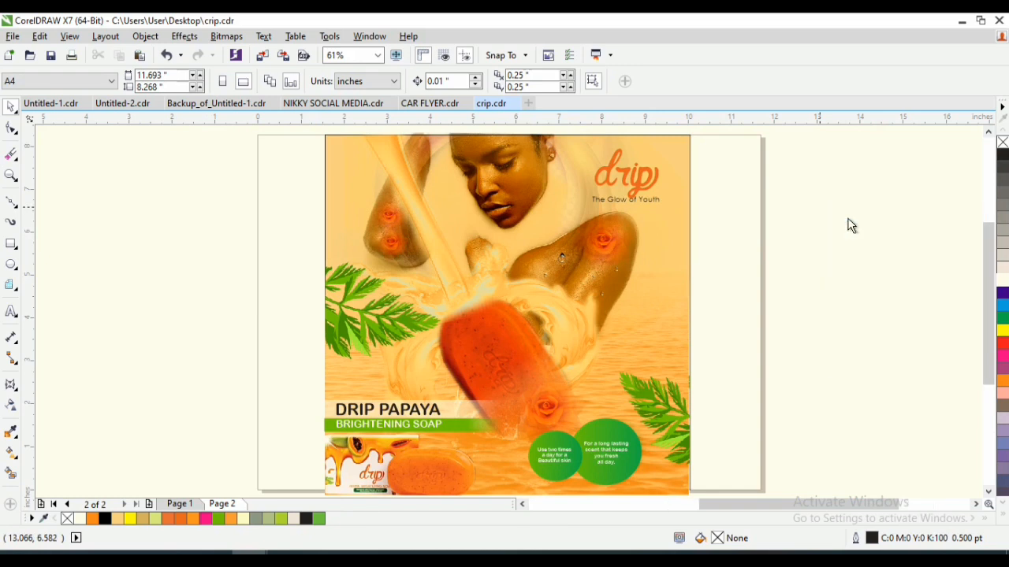
key("F9")
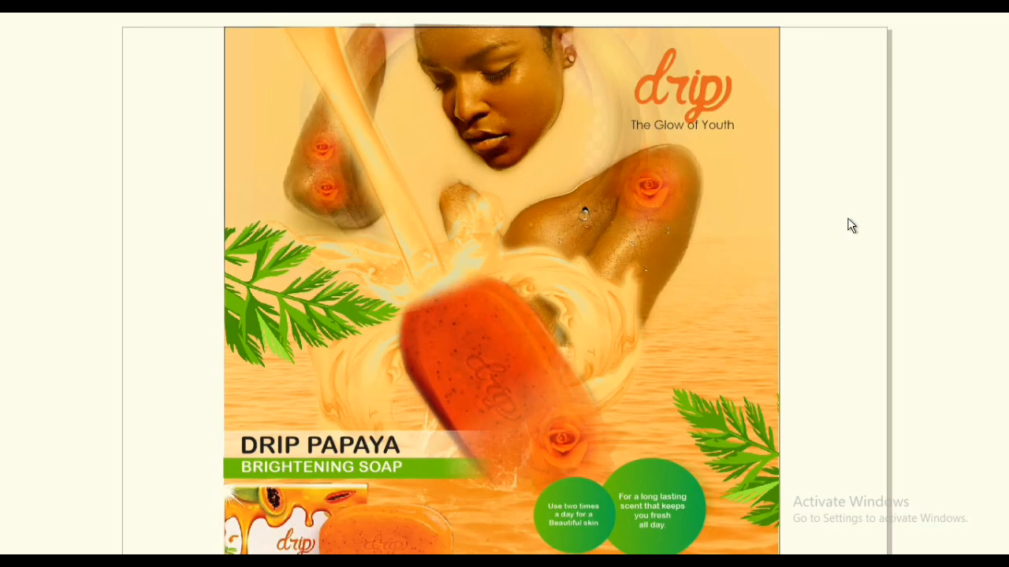